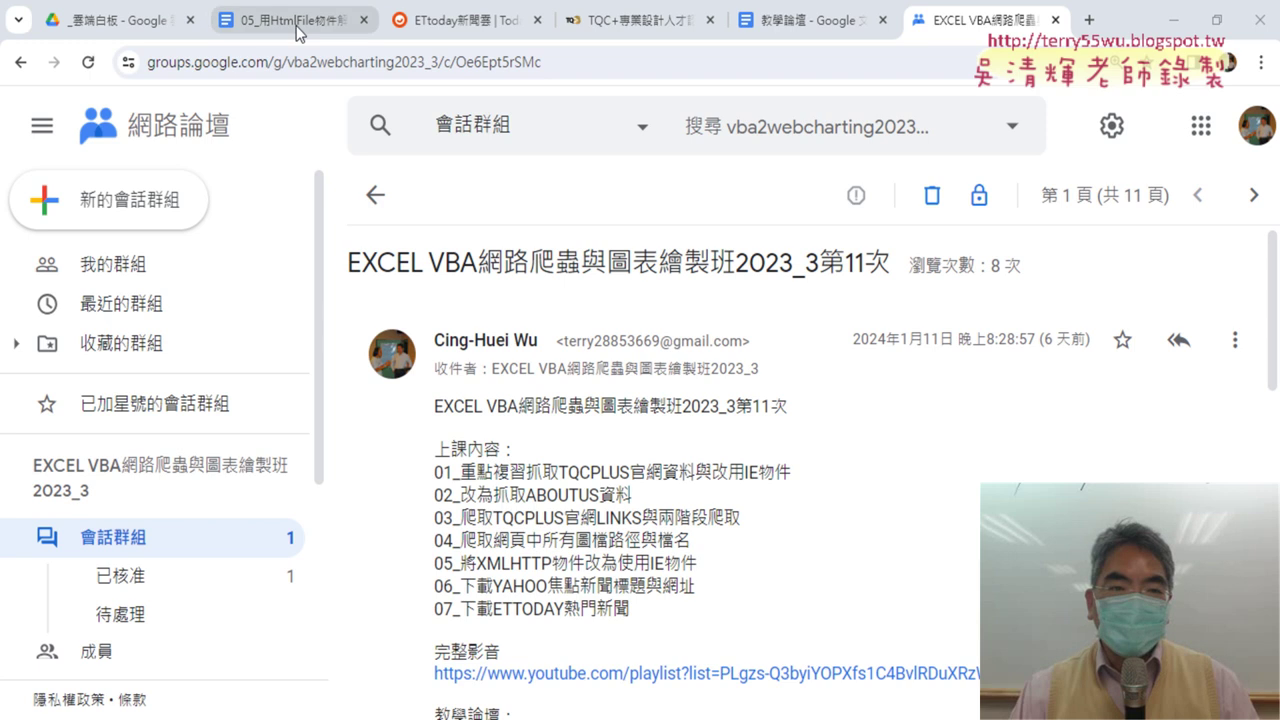
Step: Switch from the Google Groups class post to the 05_用HtmlFile物件解析HTML原始碼與擷取網路資料 lesson tab
click(290, 20)
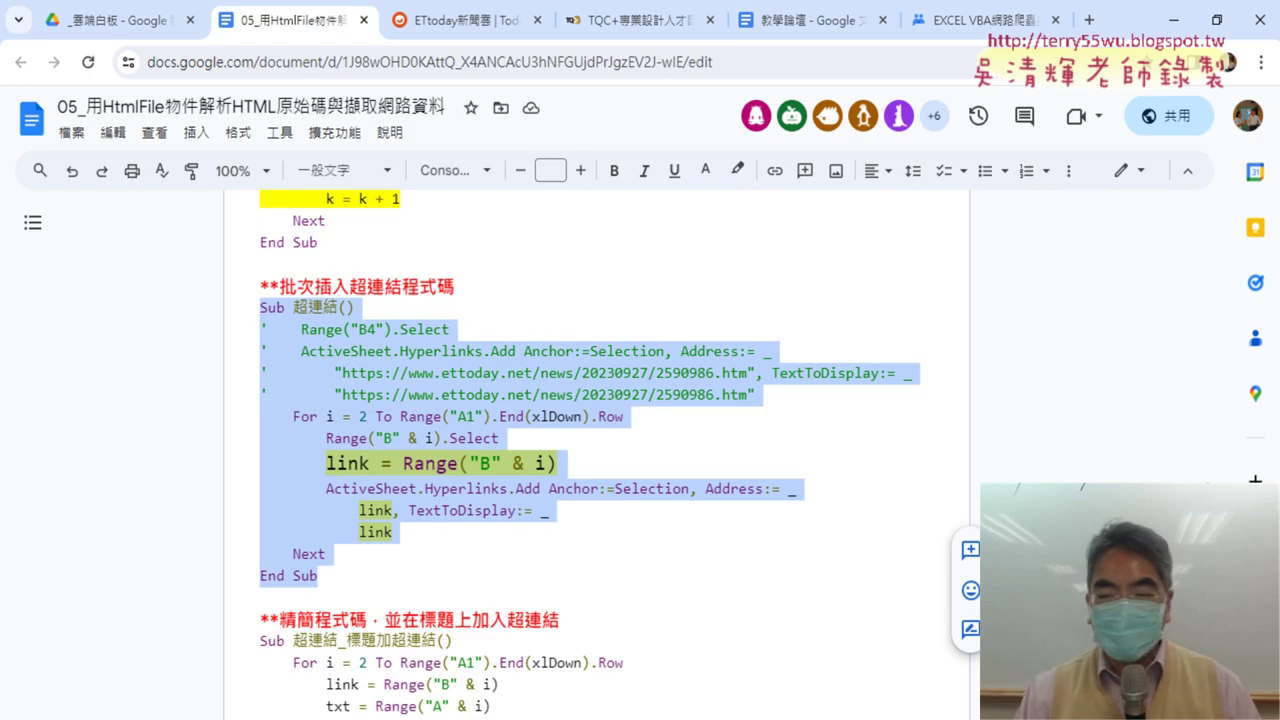
Step: Scroll the lesson document back to page 1 with the HTML+CSS prerequisite note
drag(1221, 300, 1253, 207)
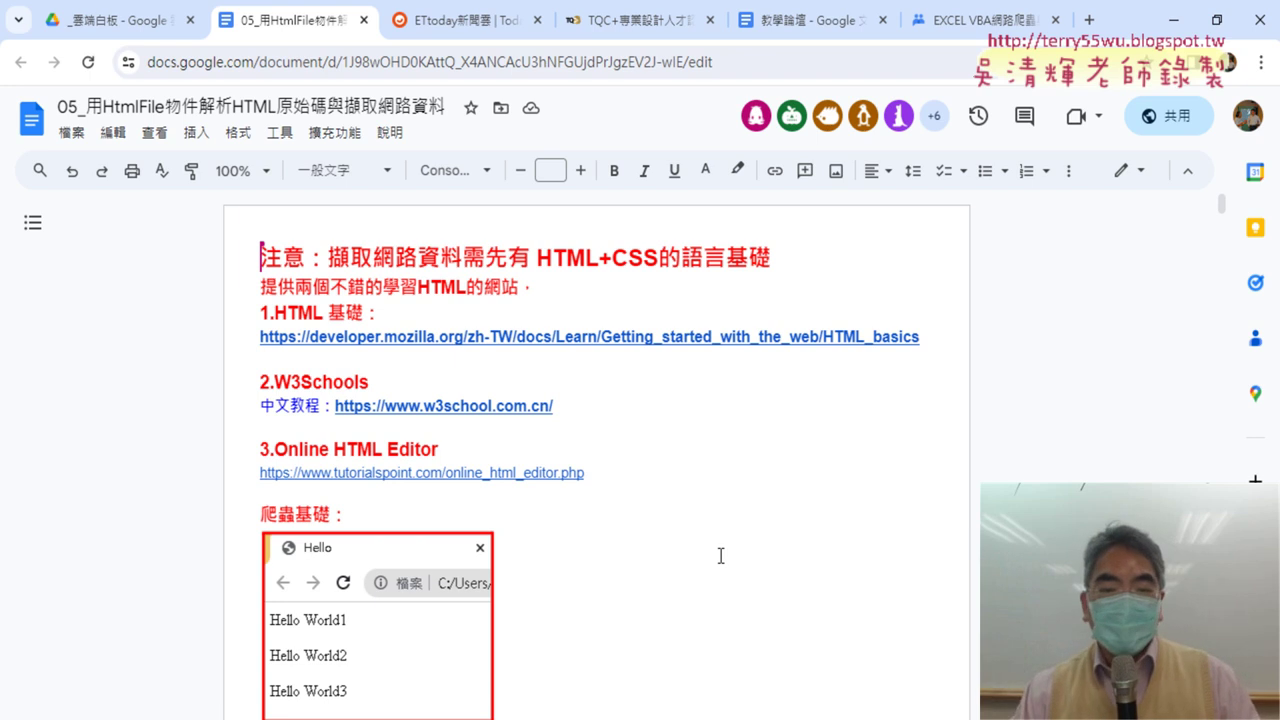
Step: Raise the 爬蟲基礎： heading's font size from 14 to 16 pt
scroll(720, 556, down, 1)
scroll(729, 537, down, 2)
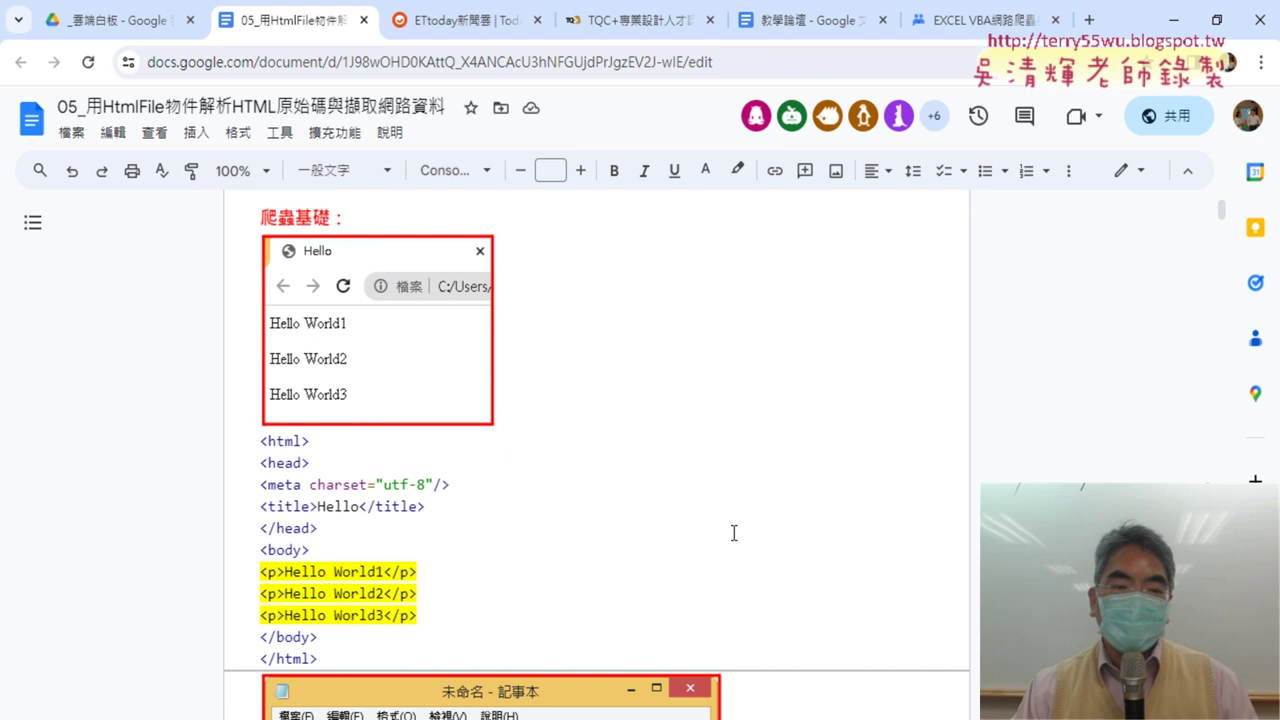
drag(262, 217, 363, 224)
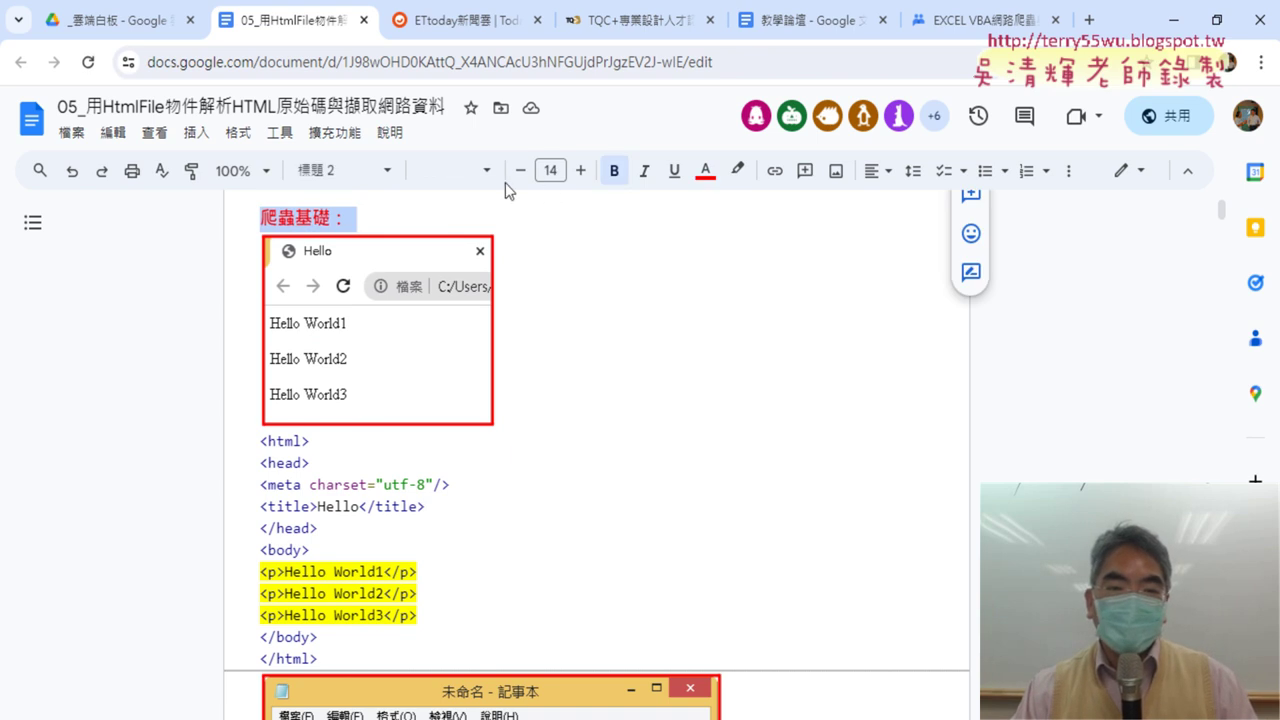
click(583, 172)
click(583, 172)
click(583, 172)
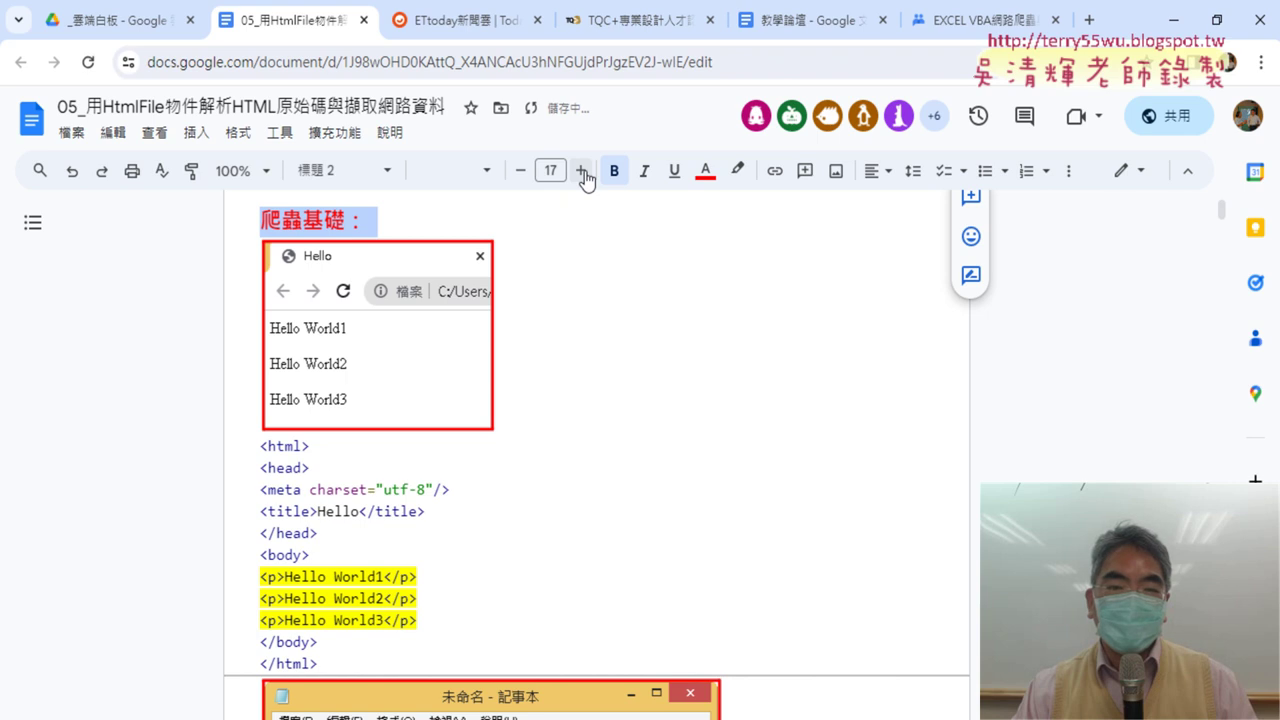
click(520, 171)
Step: Select the sample HTML code block with the three Hello World paragraphs
scroll(571, 437, down, 3)
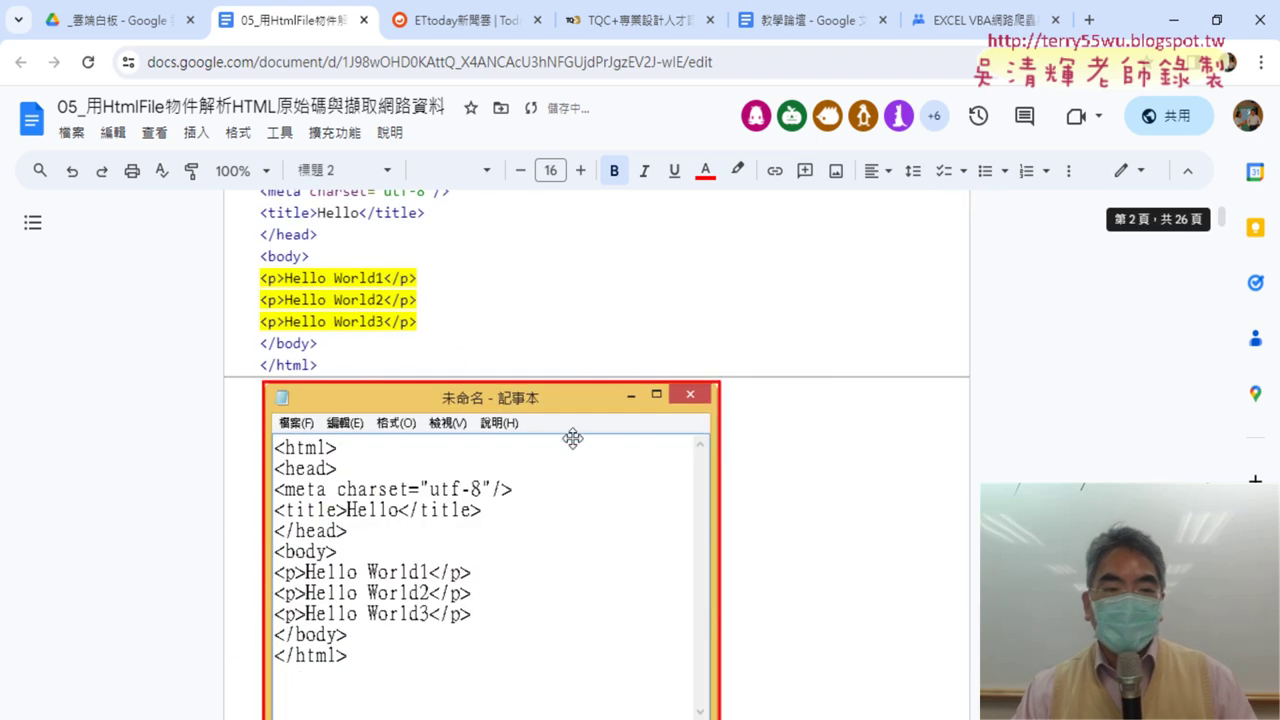
scroll(571, 437, up, 1)
click(276, 248)
drag(261, 247, 308, 476)
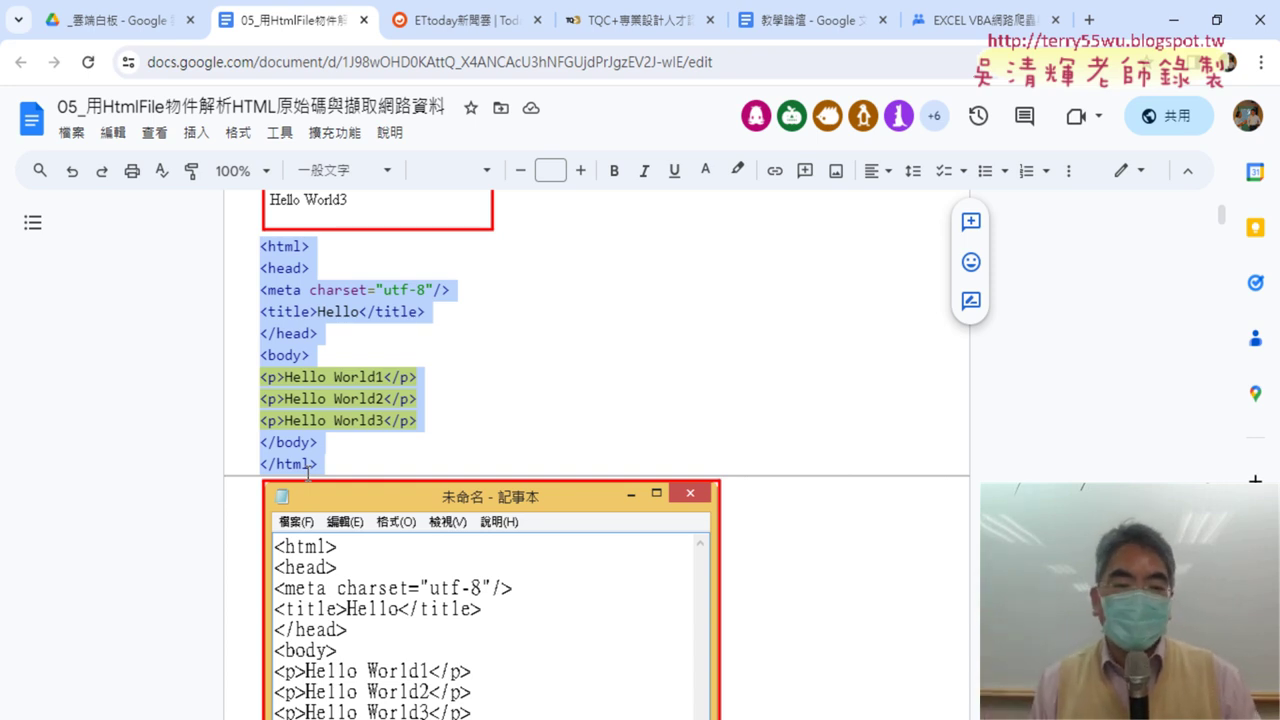
click(343, 375)
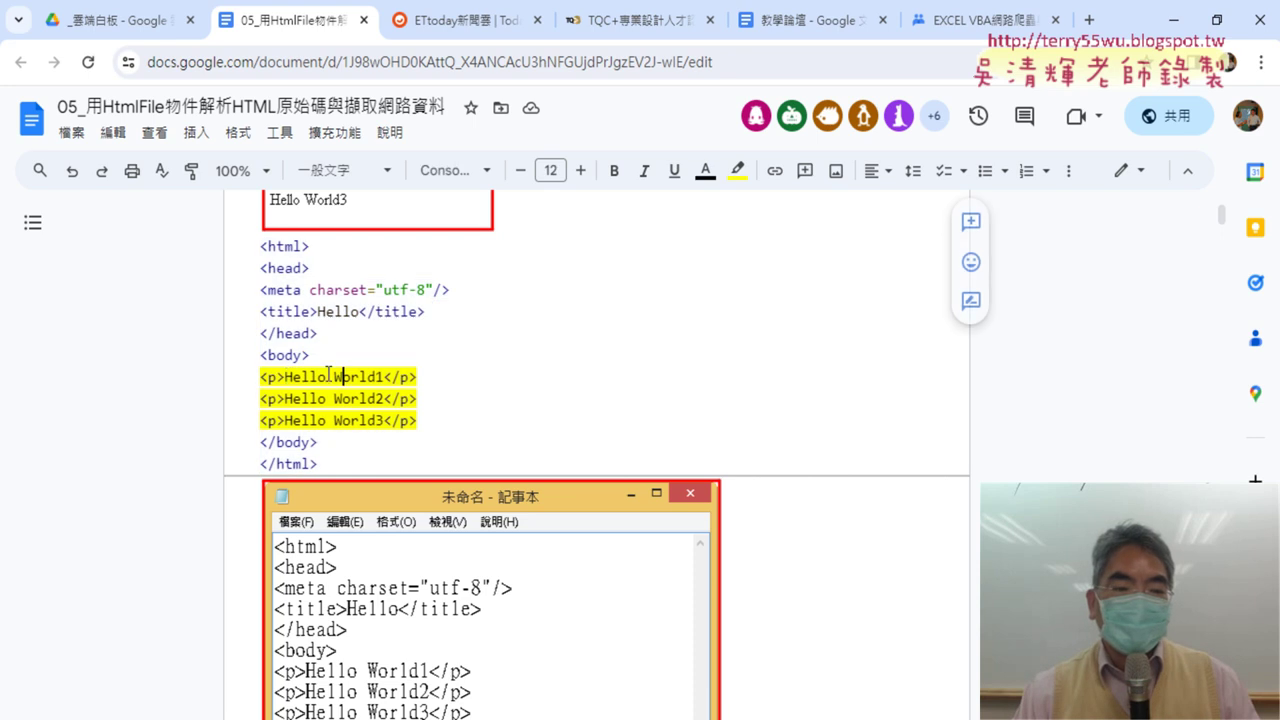
drag(261, 376, 275, 378)
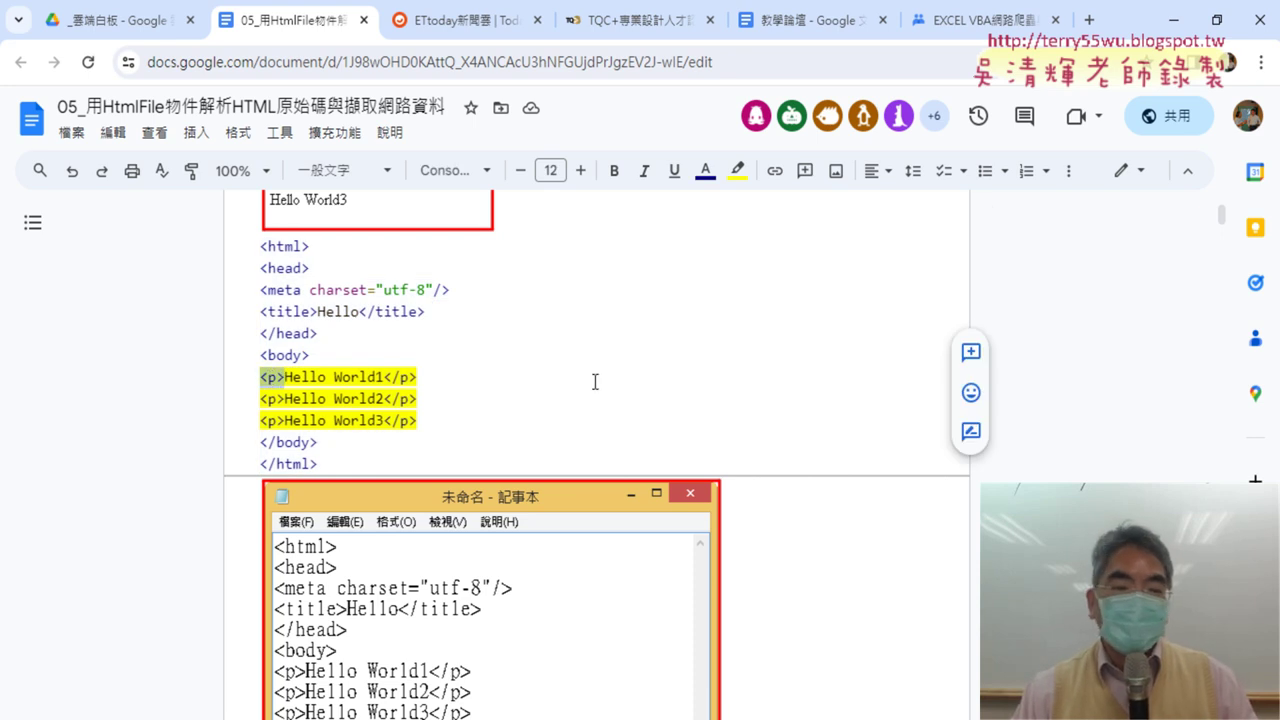
mouse_move(427, 418)
mouse_down()
mouse_move(276, 378)
mouse_move(300, 356)
mouse_up()
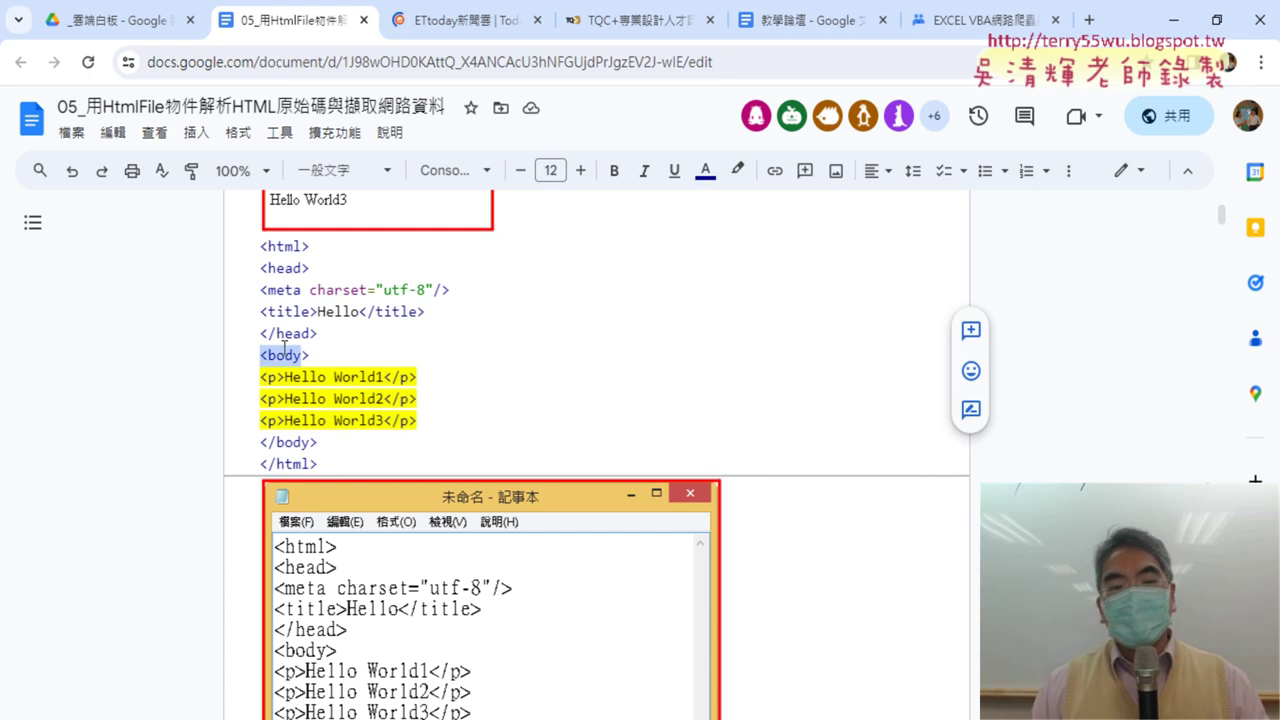
drag(256, 377, 284, 376)
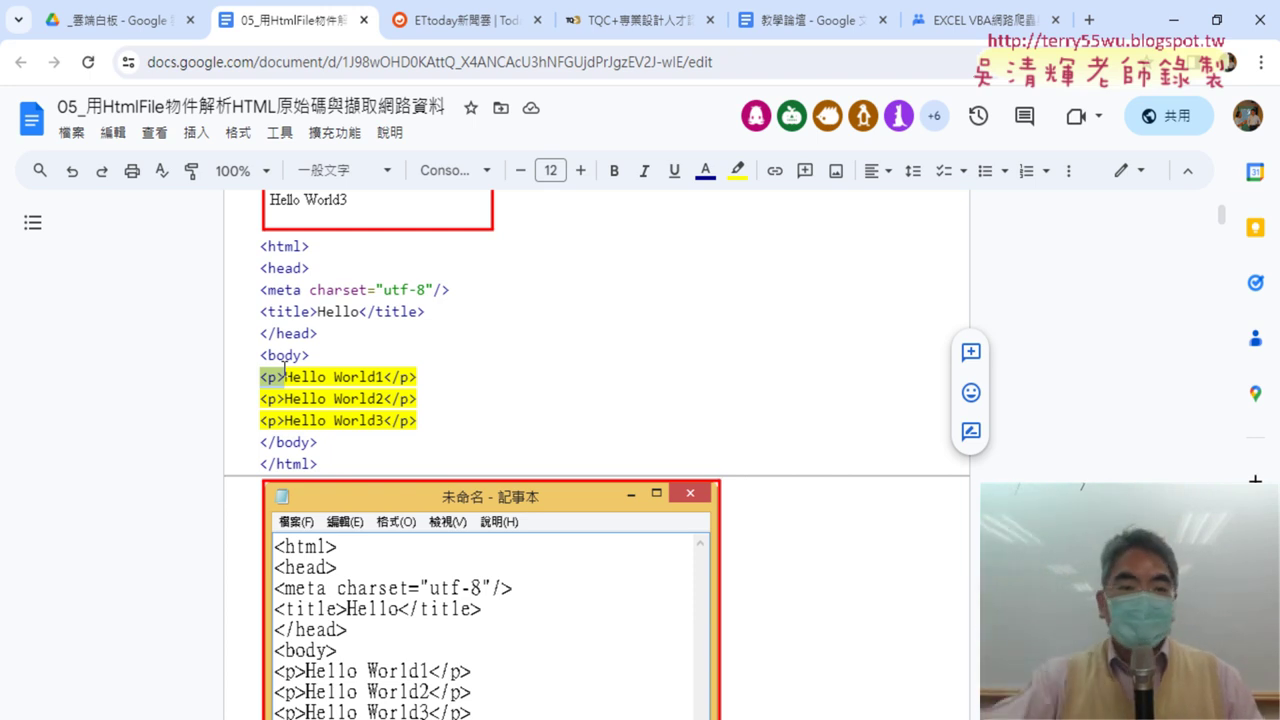
drag(440, 378, 233, 378)
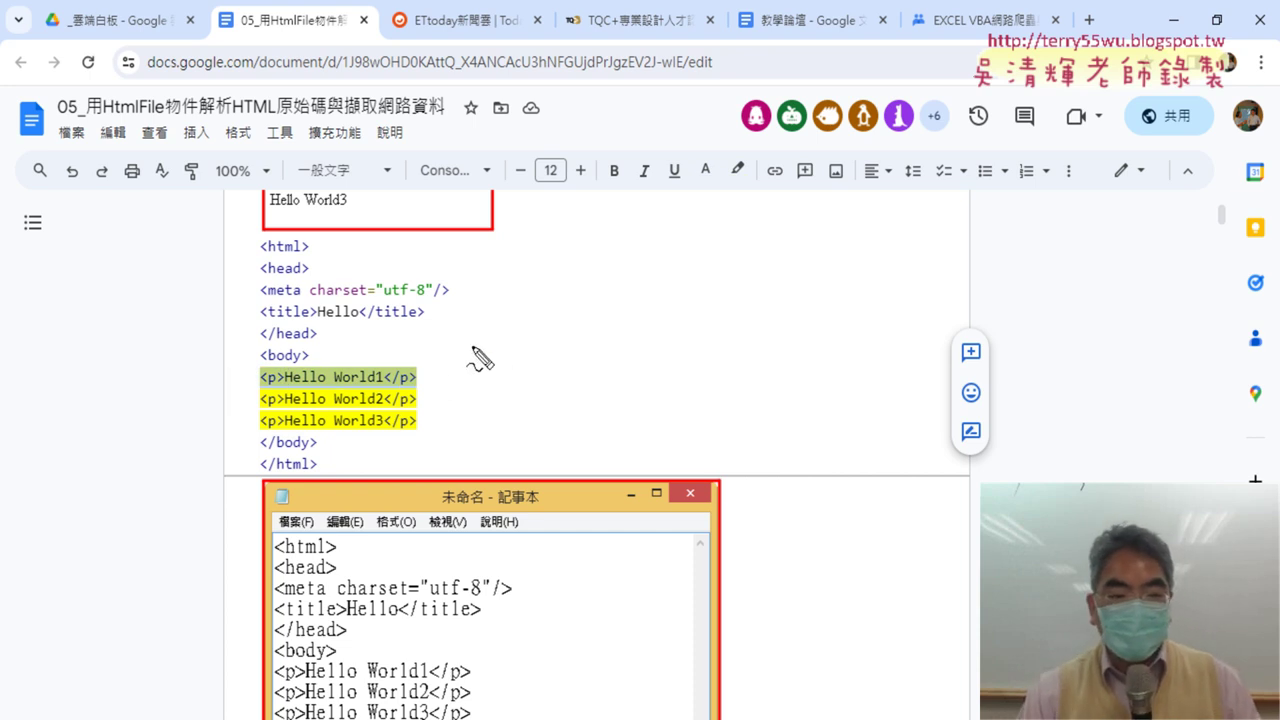
mouse_move(474, 348)
mouse_down()
mouse_move(471, 388)
mouse_move(505, 366)
mouse_move(512, 383)
mouse_move(460, 411)
mouse_move(498, 406)
mouse_move(458, 440)
mouse_move(505, 441)
mouse_up()
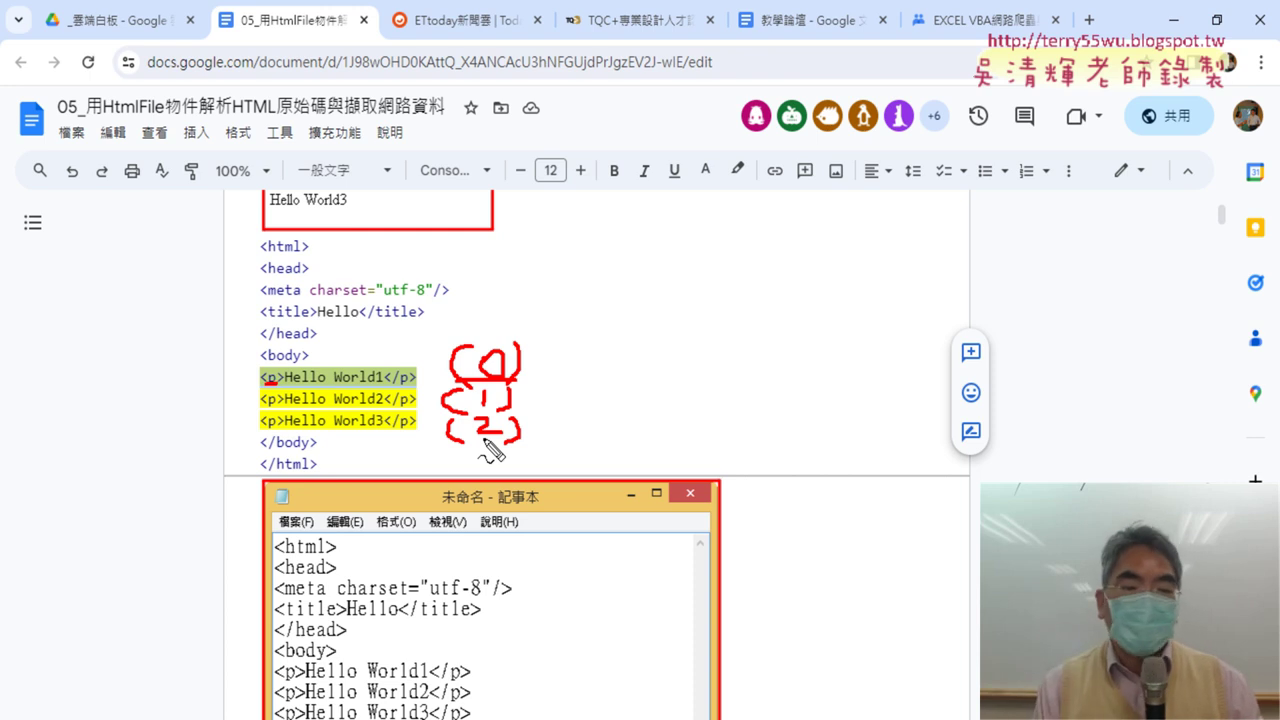
key(Escape)
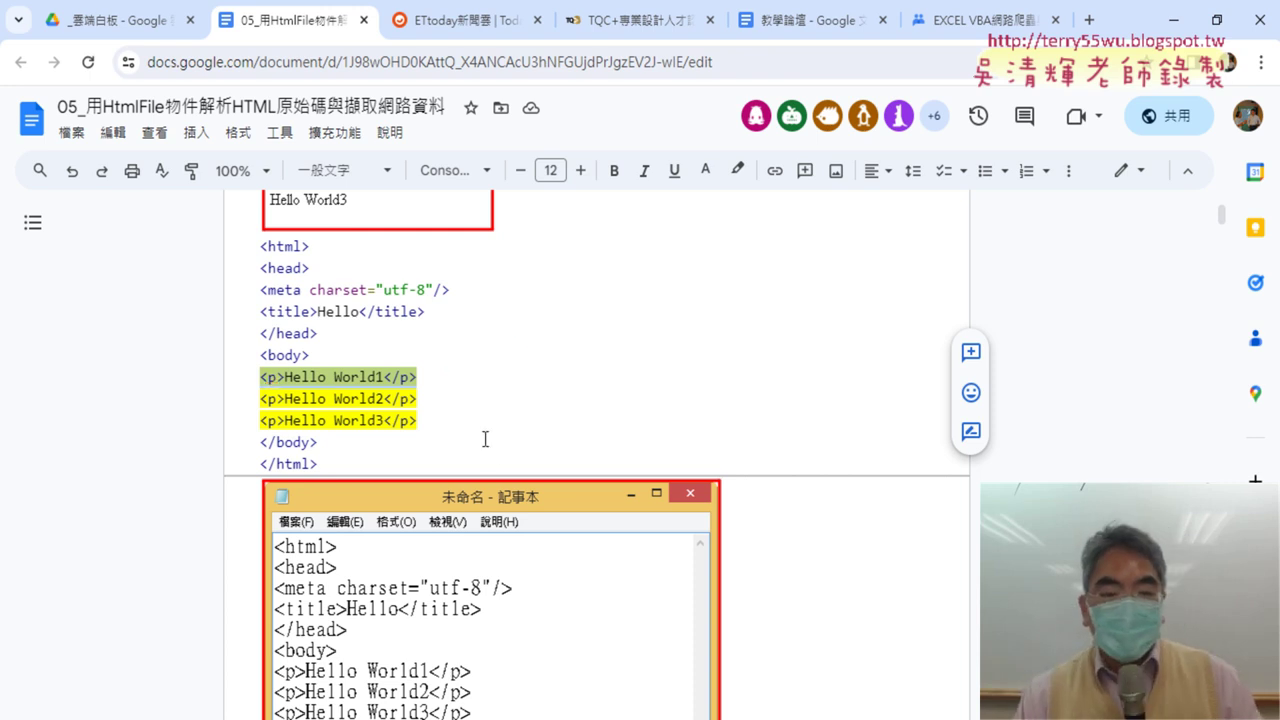
Step: Scroll down to the 範例二：用id 與 class 抓取資料 section
scroll(951, 394, down, 5)
scroll(954, 397, down, 2)
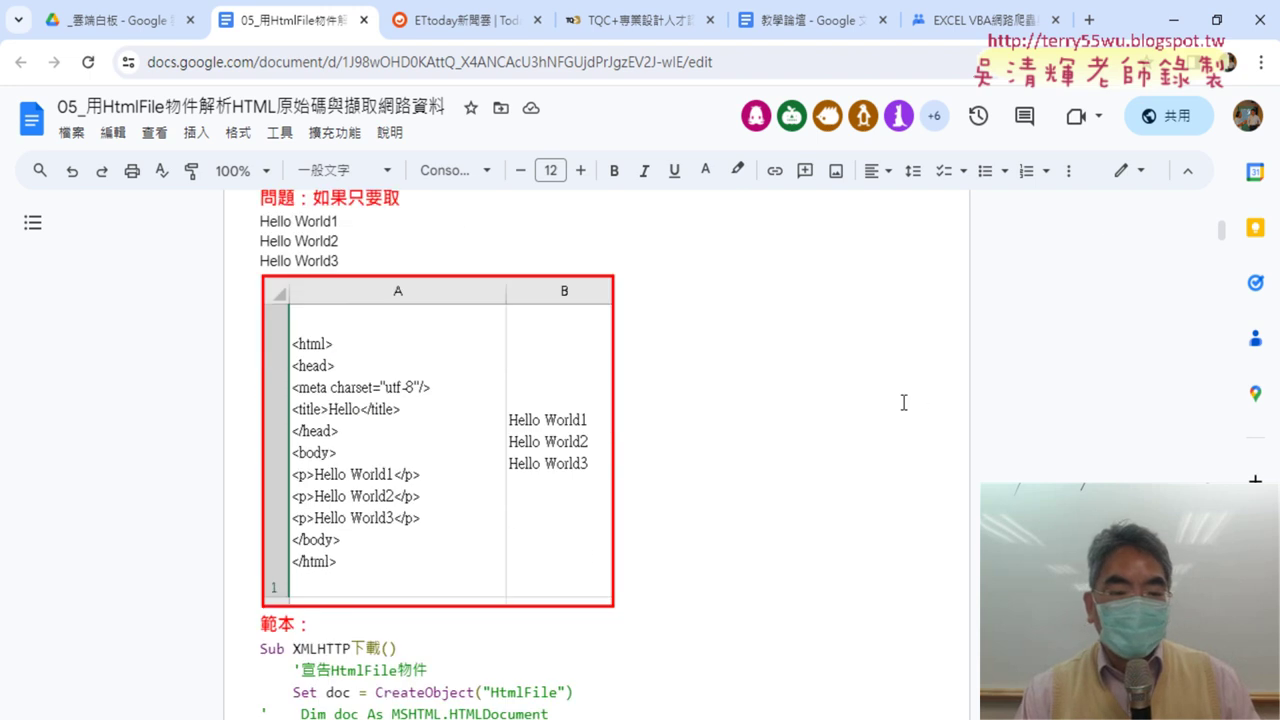
scroll(903, 403, down, 5)
scroll(555, 434, down, 4)
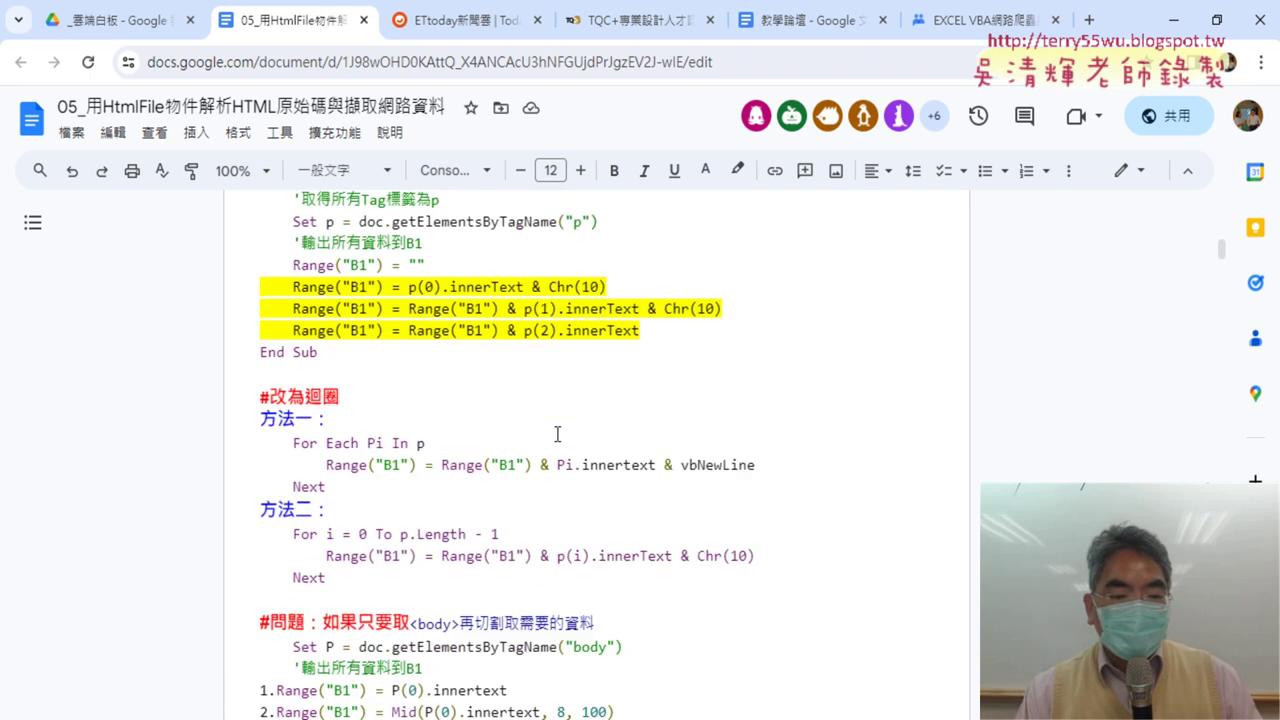
scroll(557, 434, down, 2)
scroll(371, 366, down, 1)
scroll(263, 423, down, 1)
scroll(388, 412, down, 2)
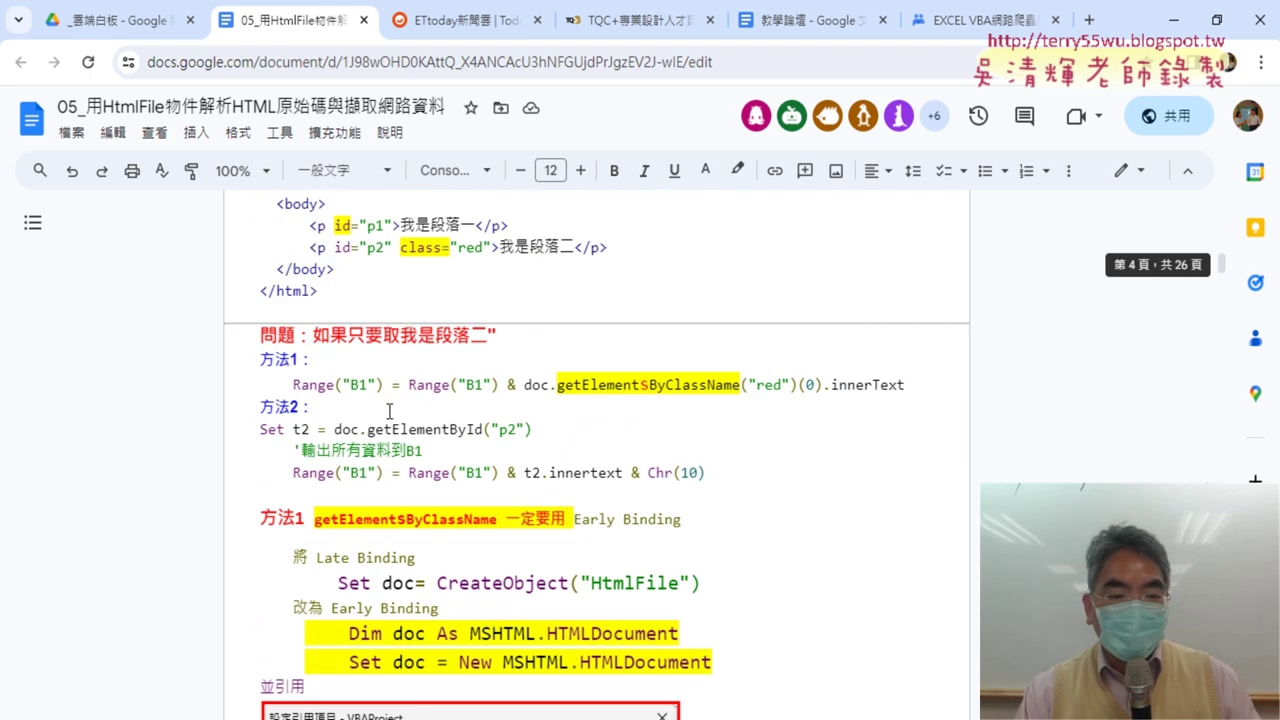
scroll(388, 412, down, 2)
scroll(388, 410, down, 1)
scroll(388, 410, down, 1)
scroll(388, 410, down, 3)
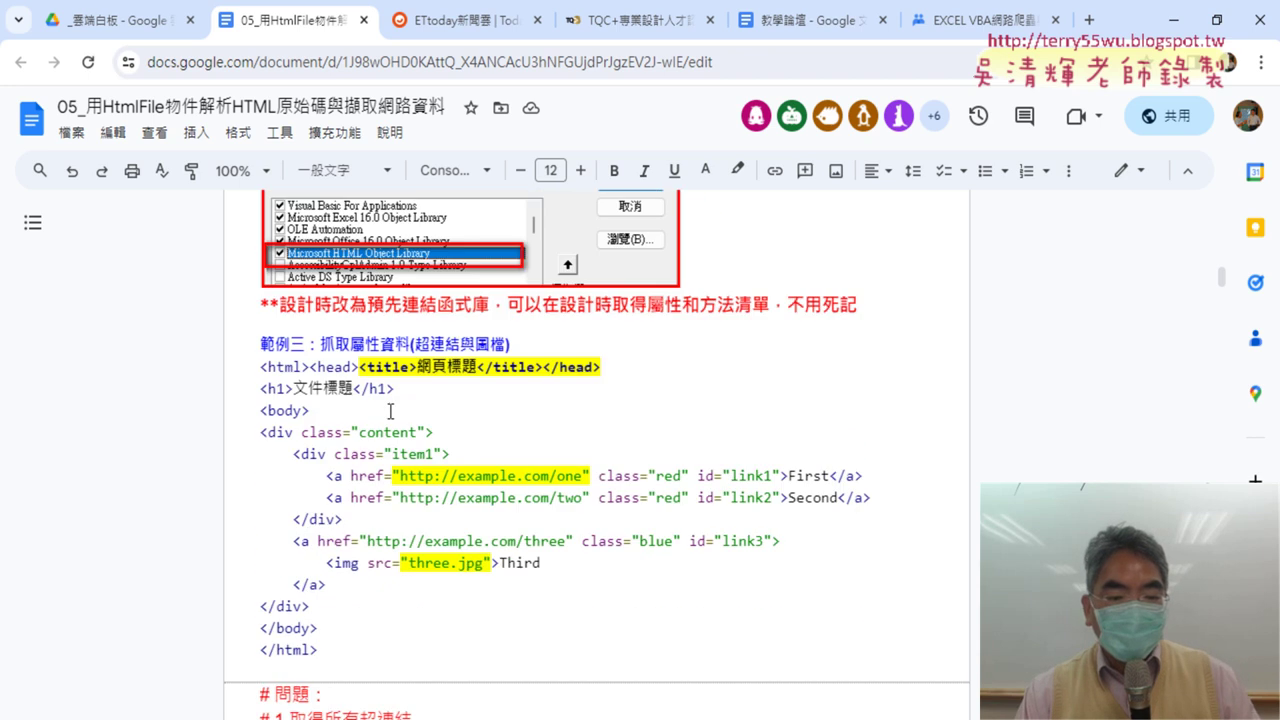
scroll(388, 410, down, 2)
scroll(388, 410, down, 1)
scroll(388, 410, down, 2)
scroll(388, 410, down, 2)
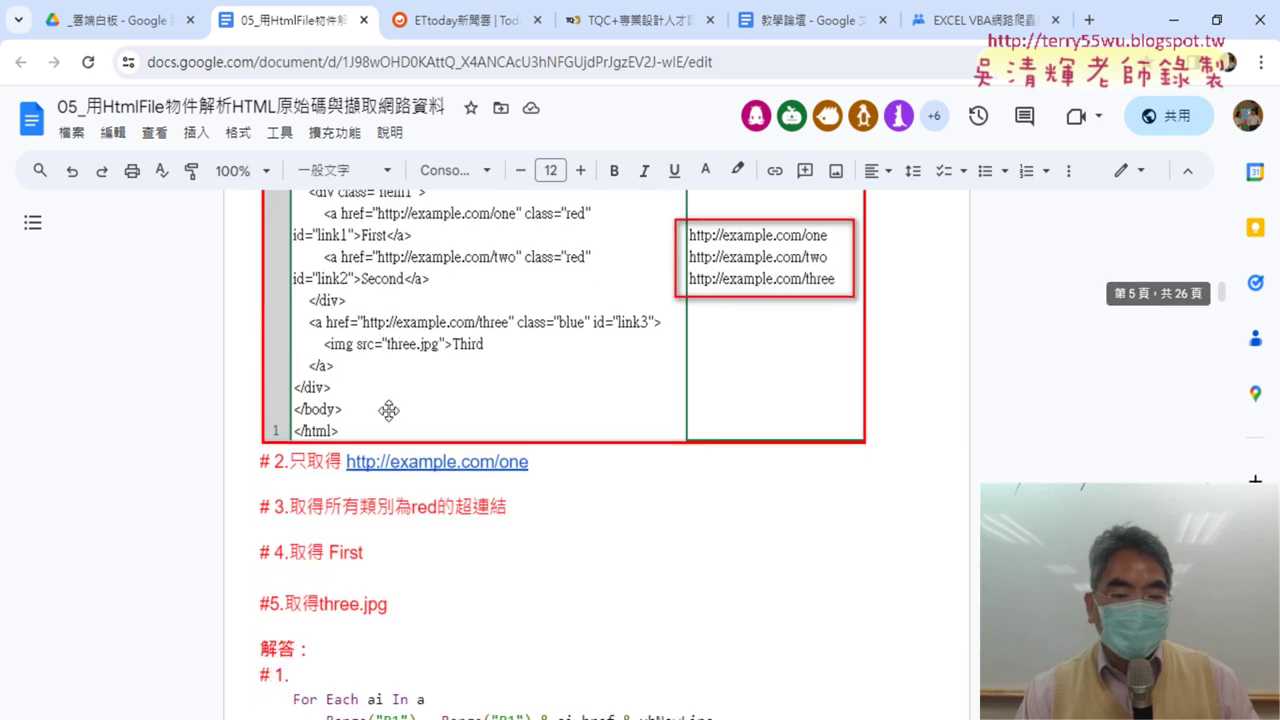
scroll(388, 410, down, 3)
scroll(388, 410, up, 6)
scroll(388, 410, up, 8)
scroll(388, 410, up, 3)
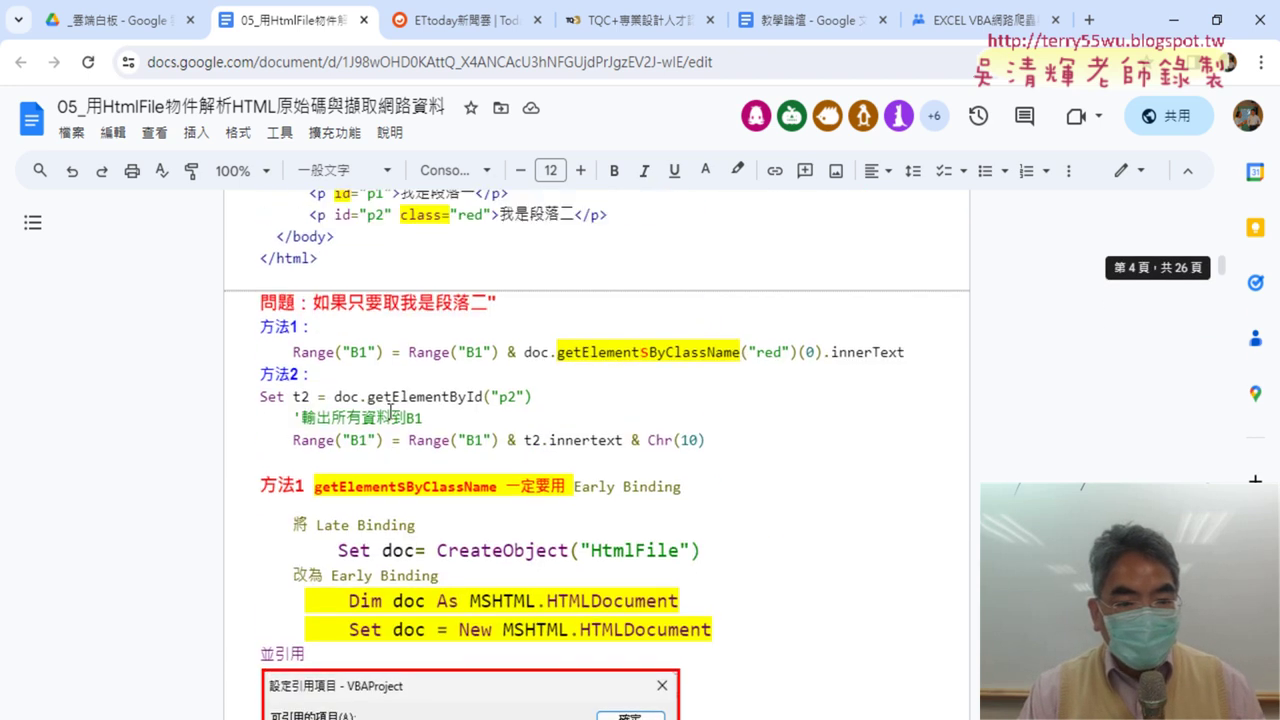
scroll(390, 412, up, 3)
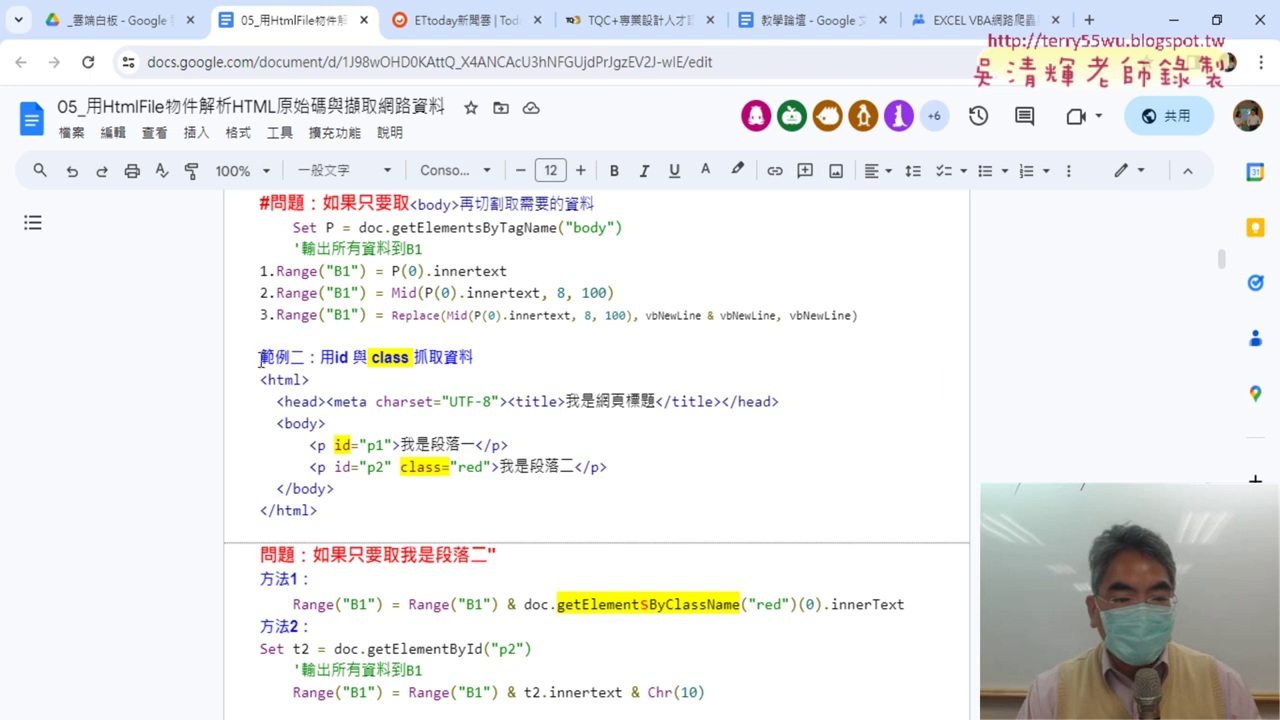
Step: Select the 範例二 heading line, then highlight the word id in it
drag(260, 358, 474, 358)
click(474, 358)
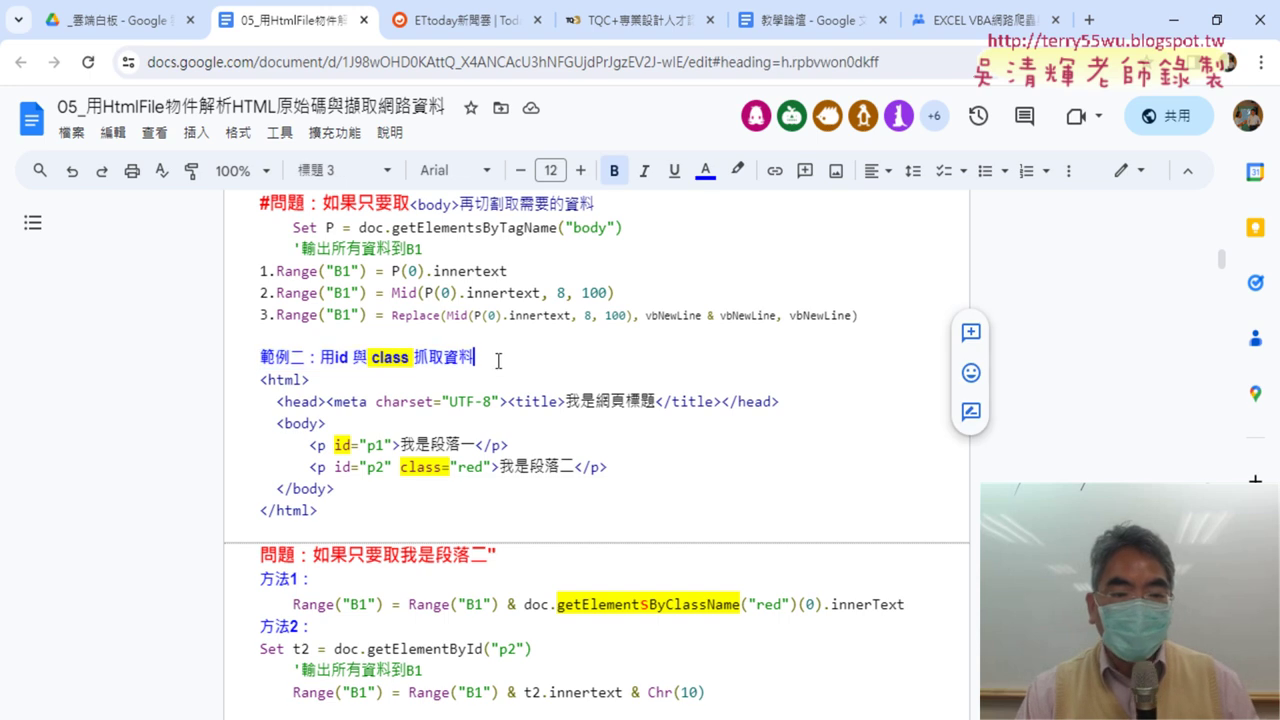
double_click(342, 358)
scroll(400, 370, down, 2)
scroll(440, 430, down, 2)
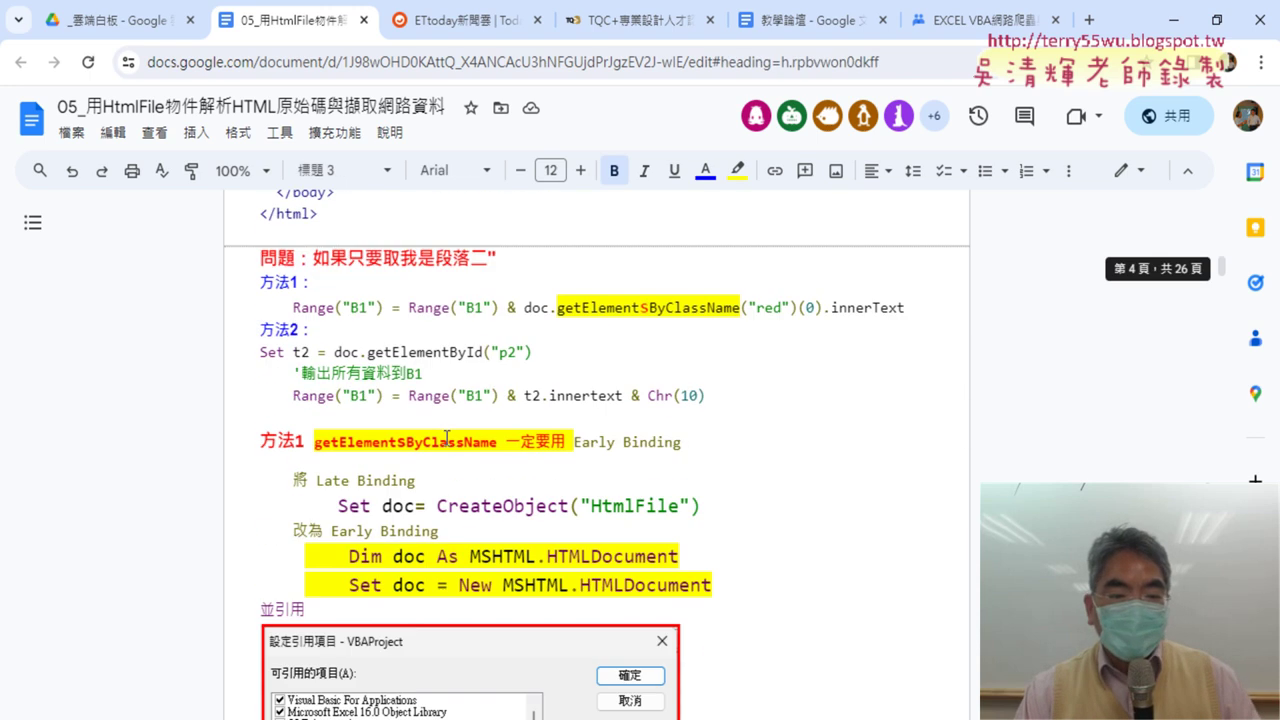
scroll(426, 414, up, 3)
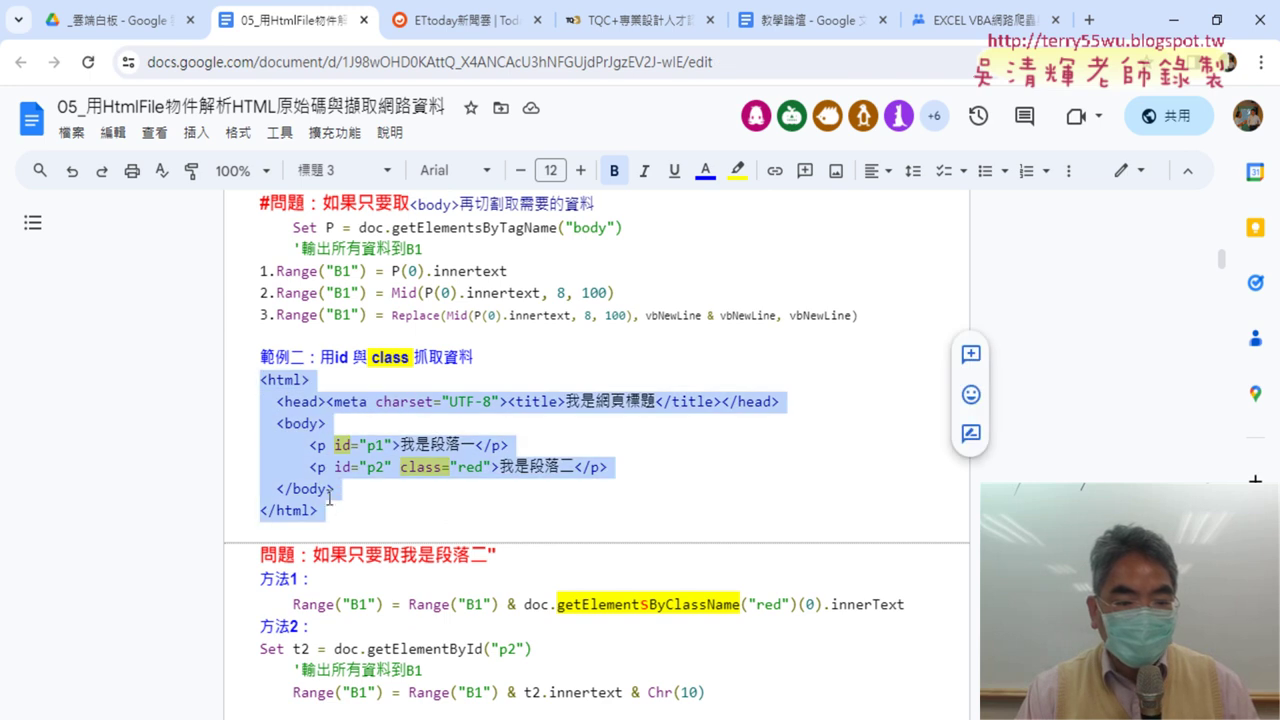
drag(258, 380, 320, 511)
click(580, 170)
click(580, 170)
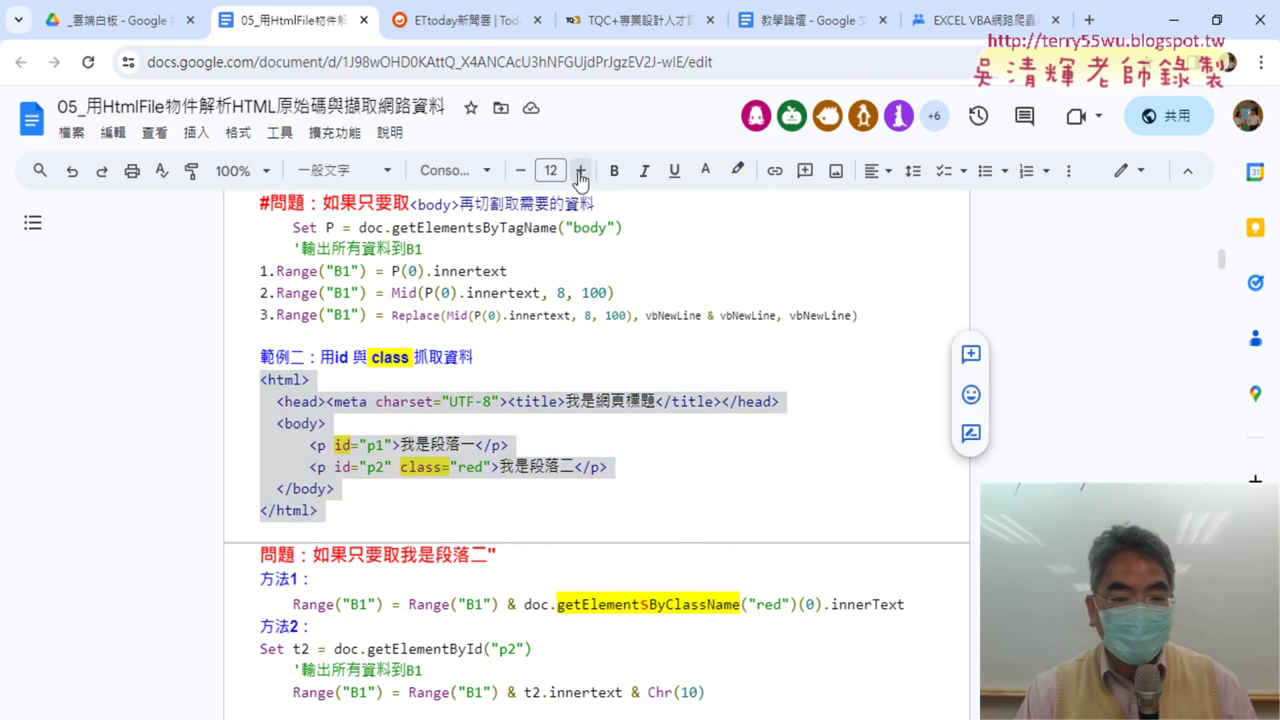
click(580, 170)
click(580, 170)
click(580, 170)
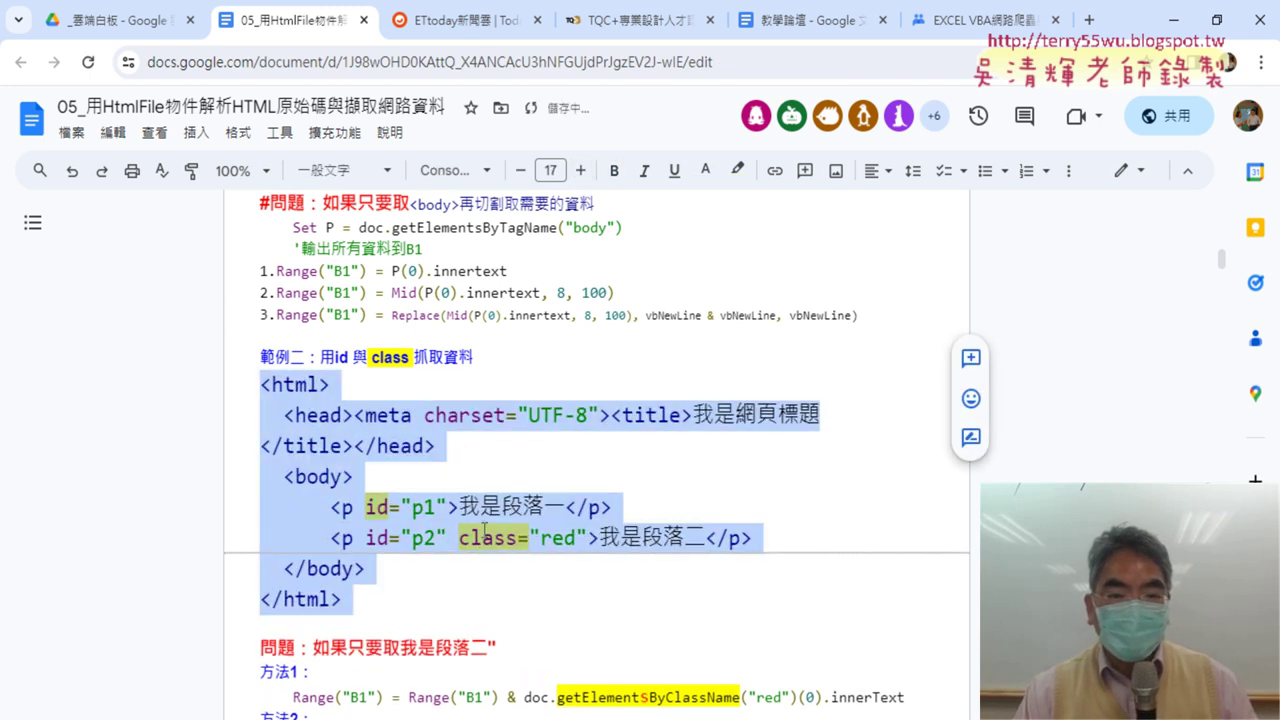
click(520, 170)
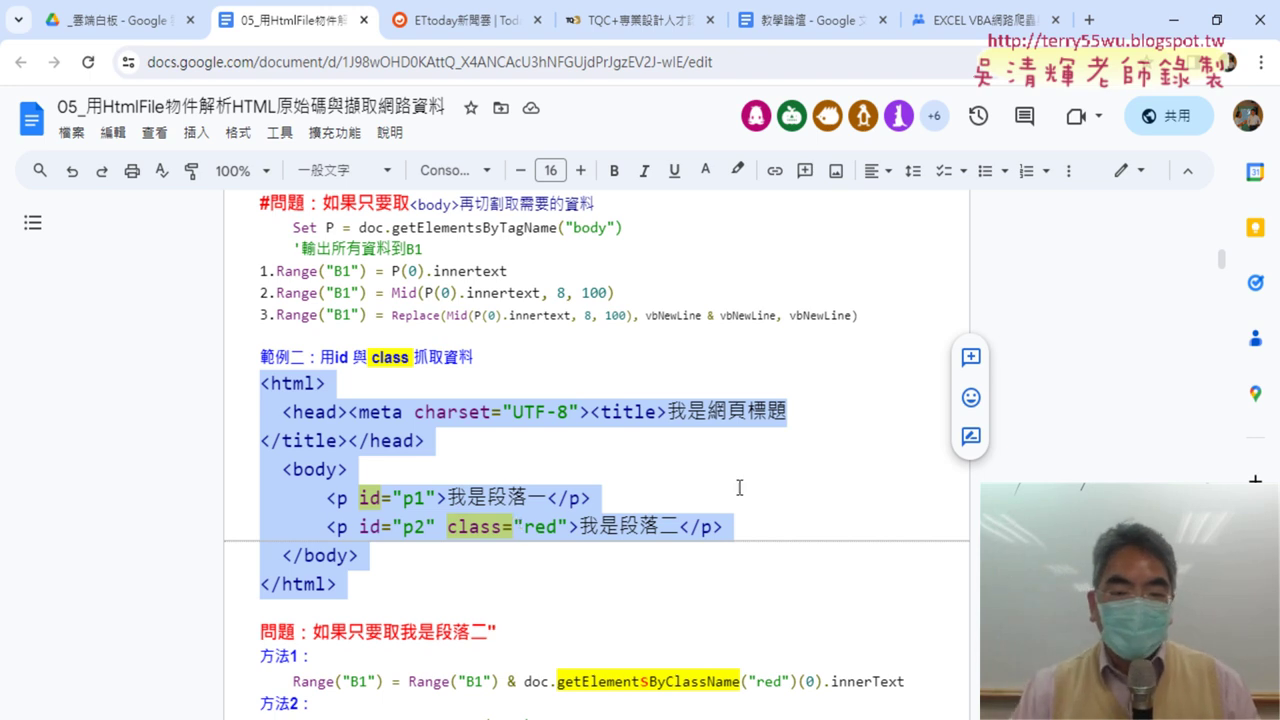
click(486, 500)
drag(328, 527, 566, 530)
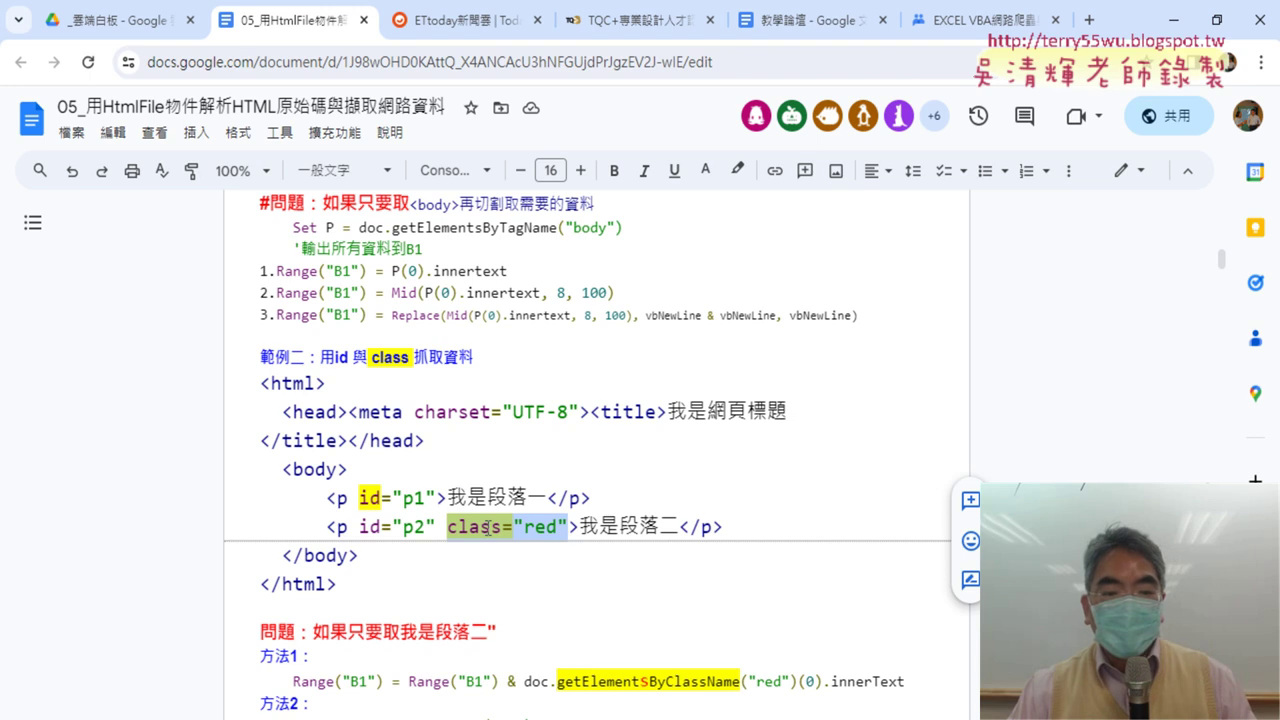
drag(360, 528, 546, 527)
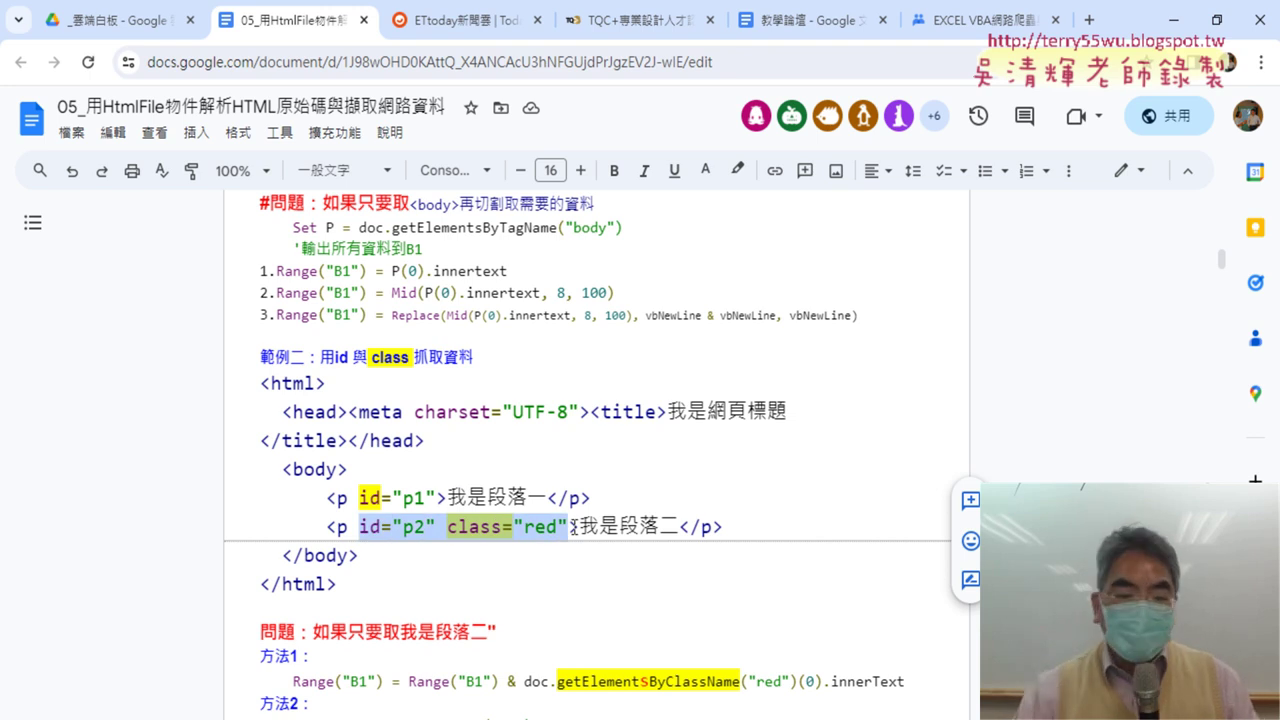
drag(327, 528, 348, 530)
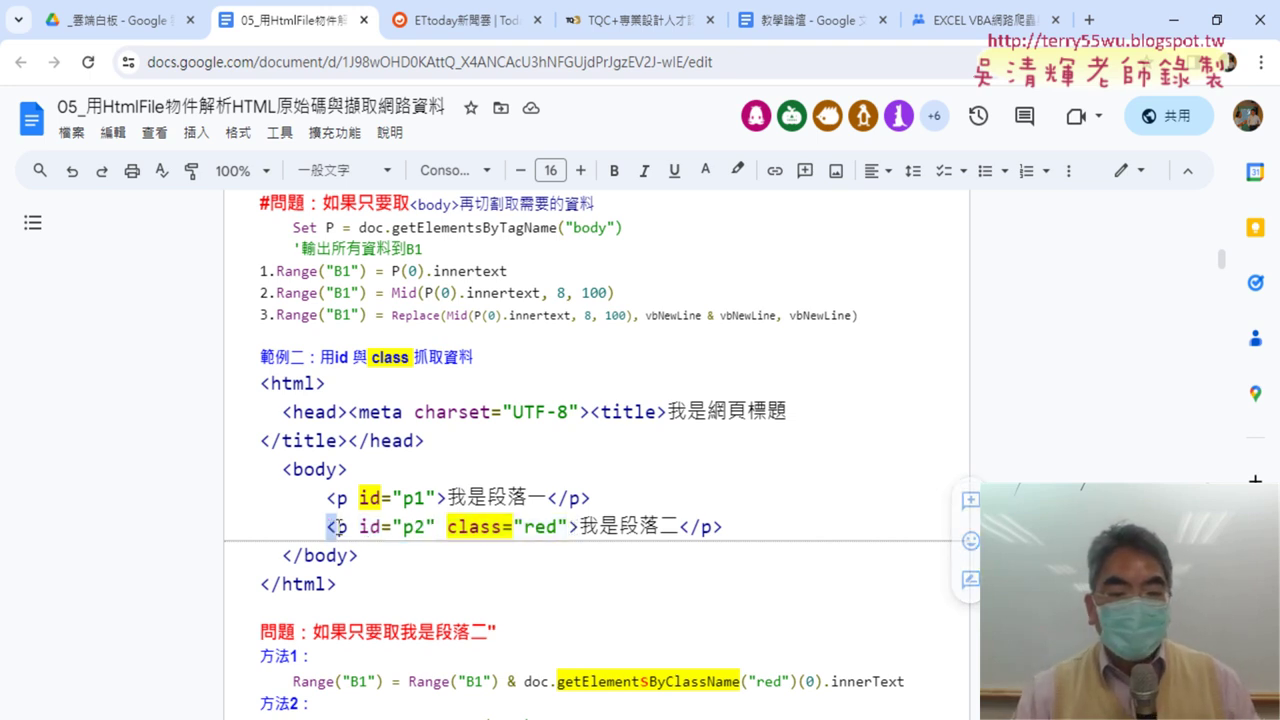
drag(569, 522, 360, 530)
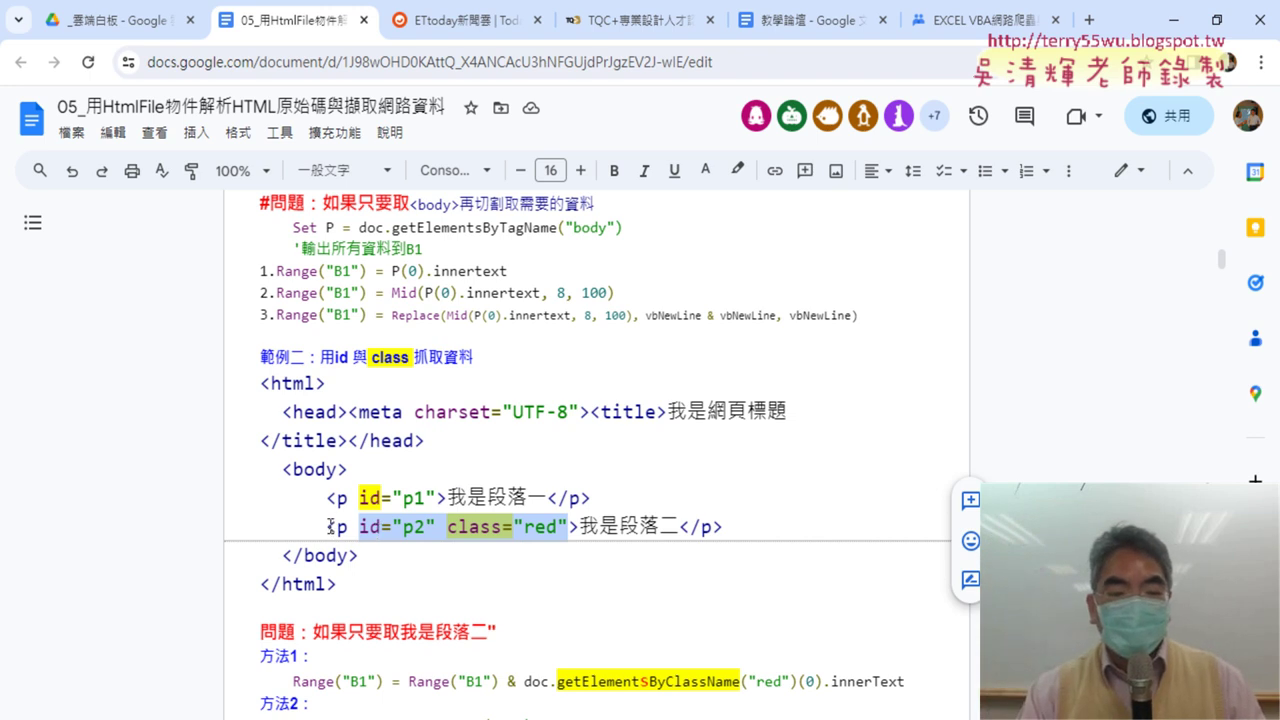
drag(330, 527, 341, 527)
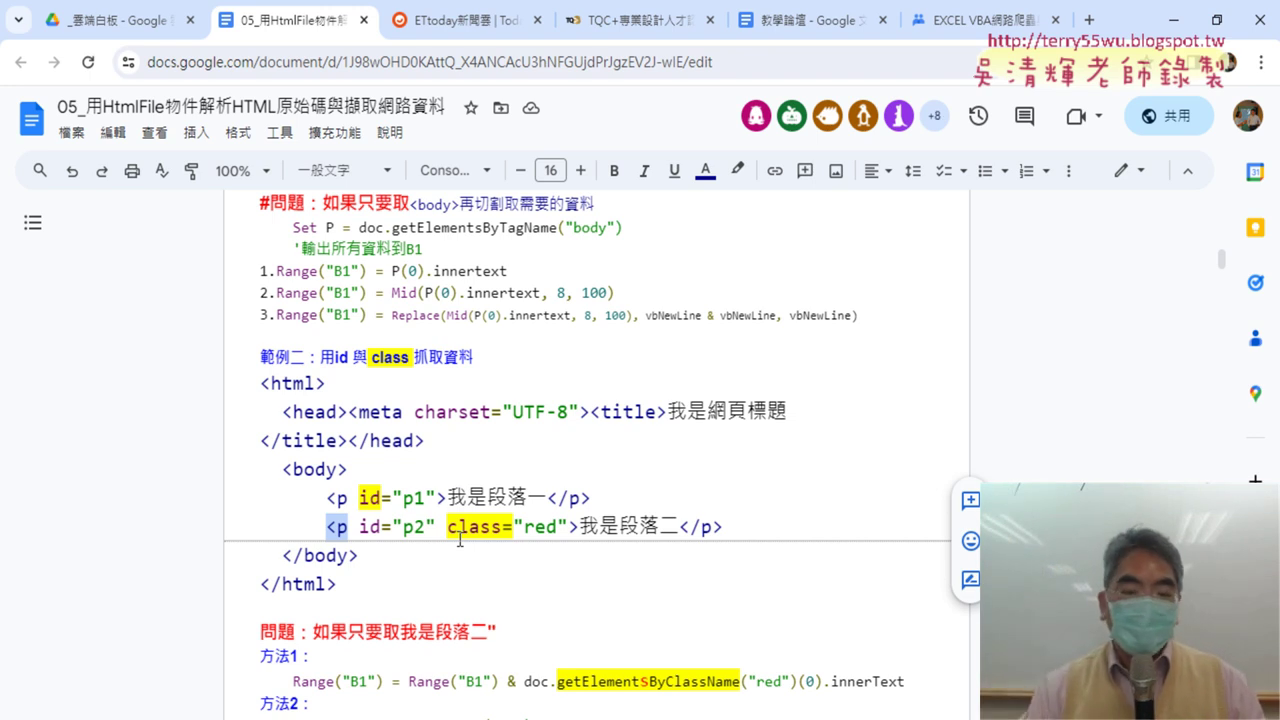
Step: Scroll to the 範例三 hyperlink-and-image sample and select its heading
scroll(460, 540, down, 5)
scroll(498, 486, down, 2)
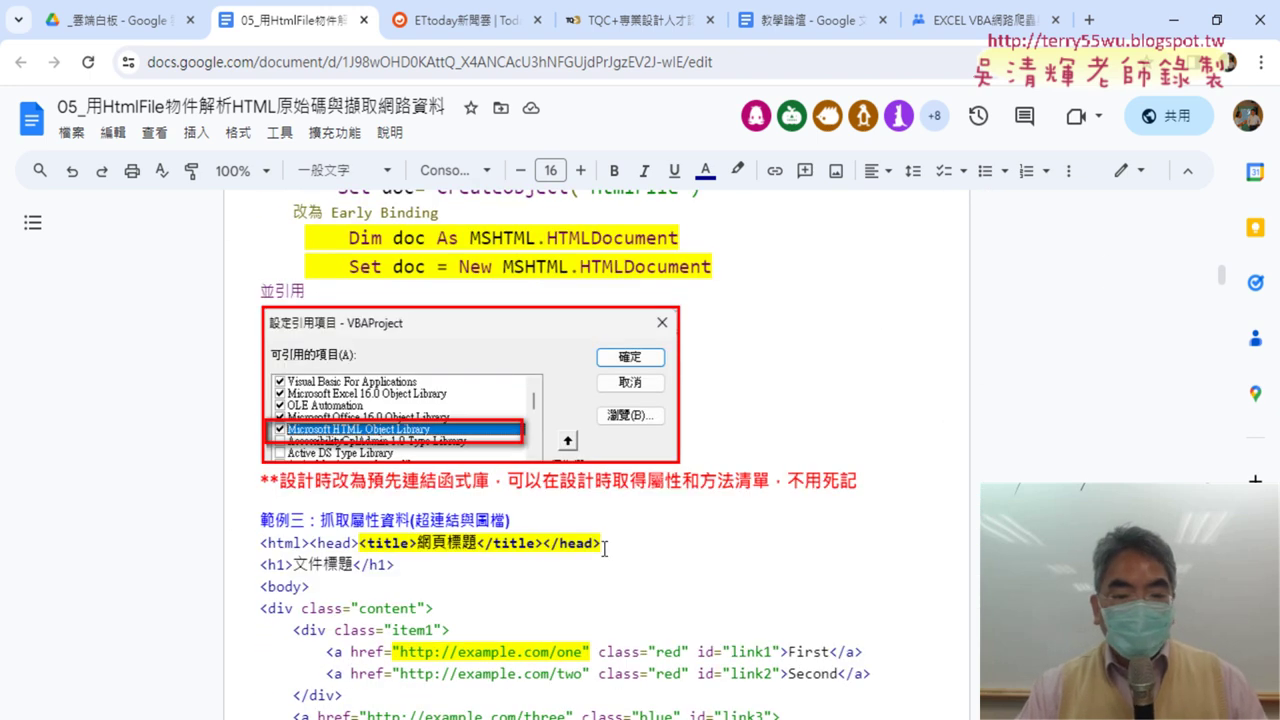
scroll(604, 548, down, 3)
scroll(604, 548, up, 1)
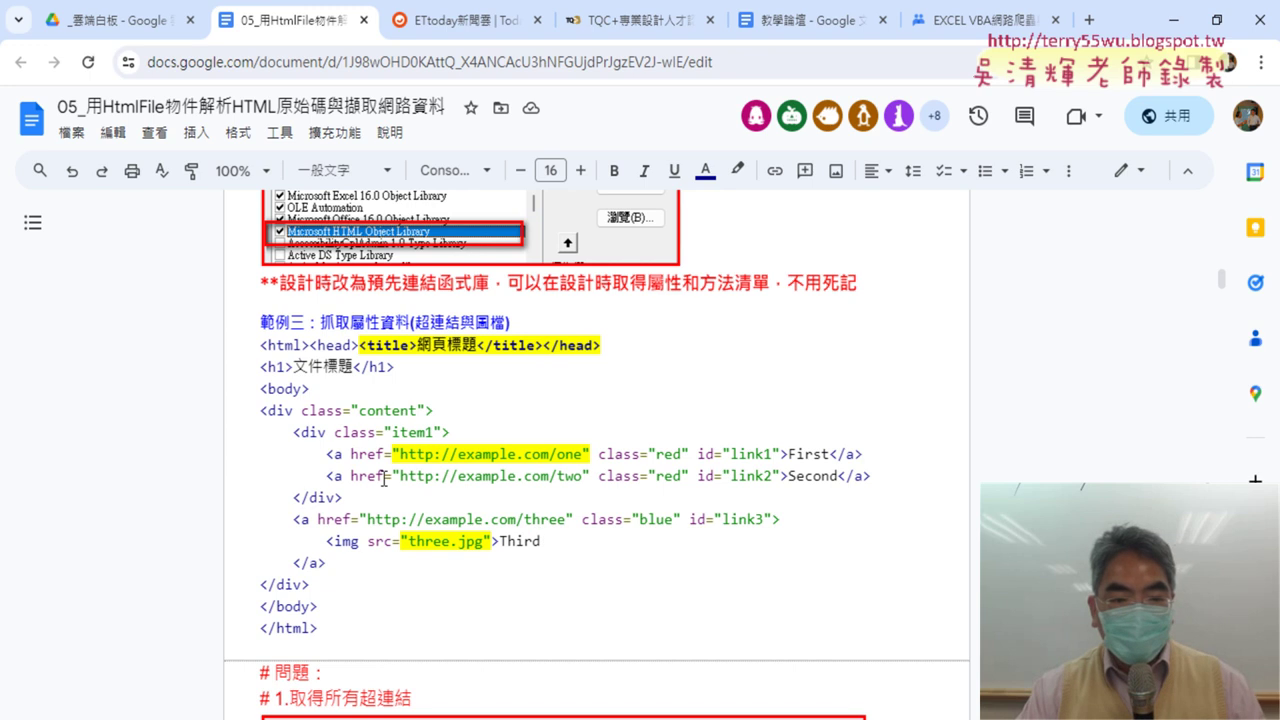
drag(261, 330, 512, 324)
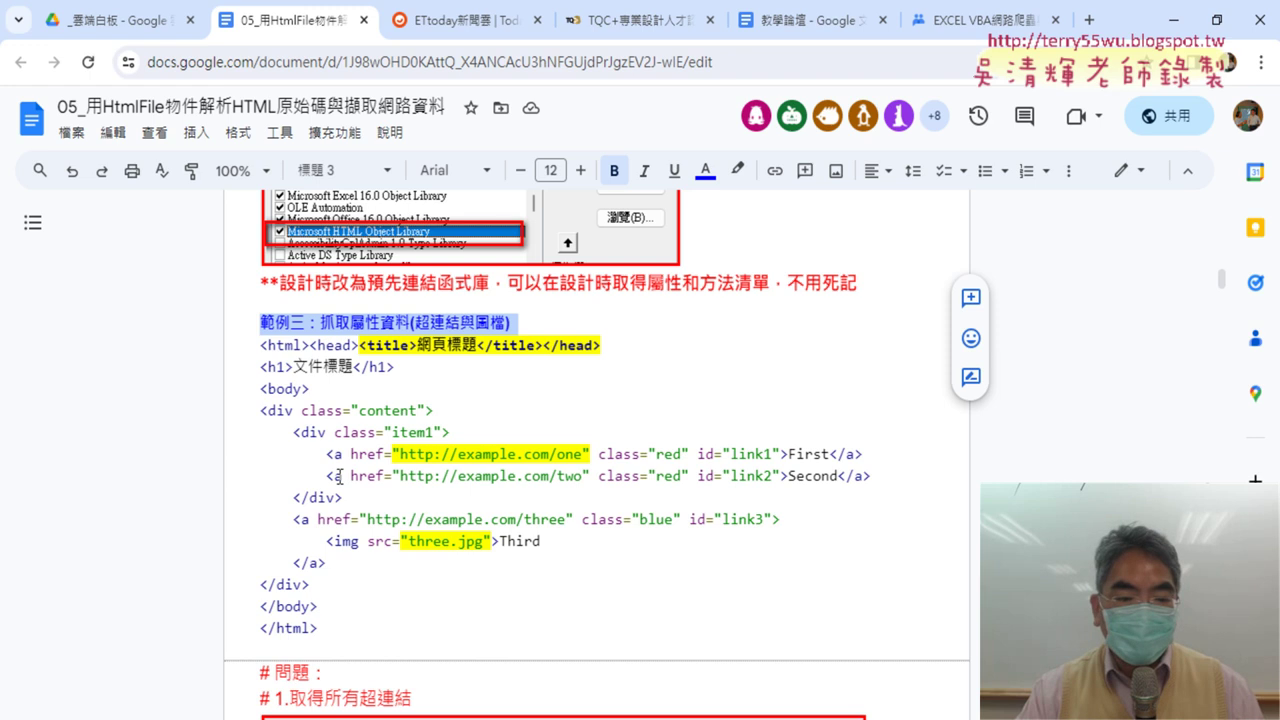
Step: Highlight <a and href on the second link line, then switch to the VBA editor
drag(326, 476, 556, 477)
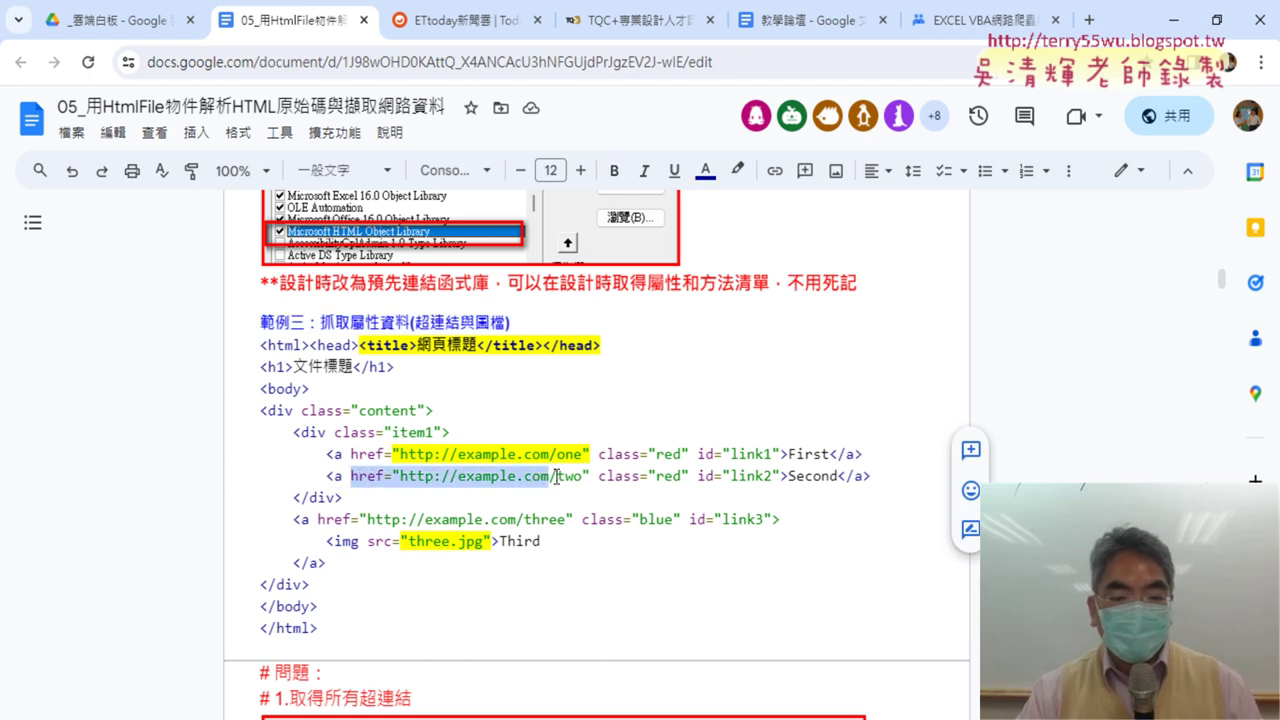
click(379, 476)
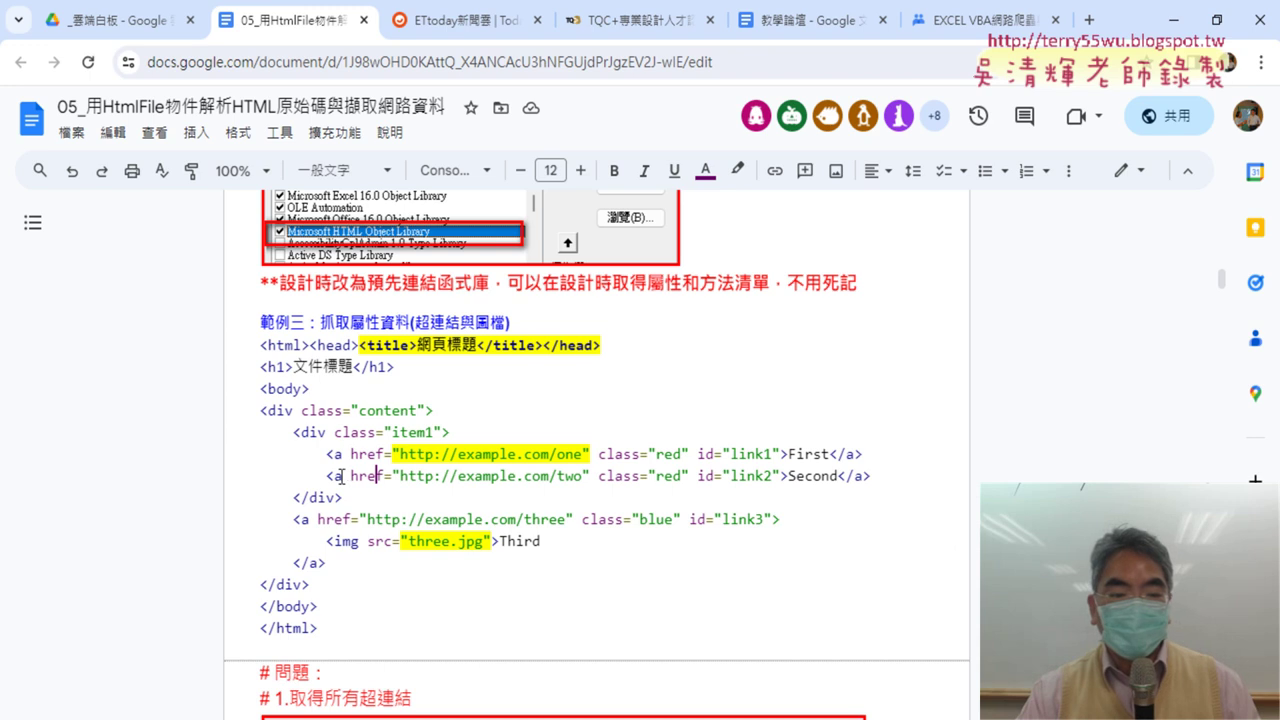
drag(349, 477, 392, 480)
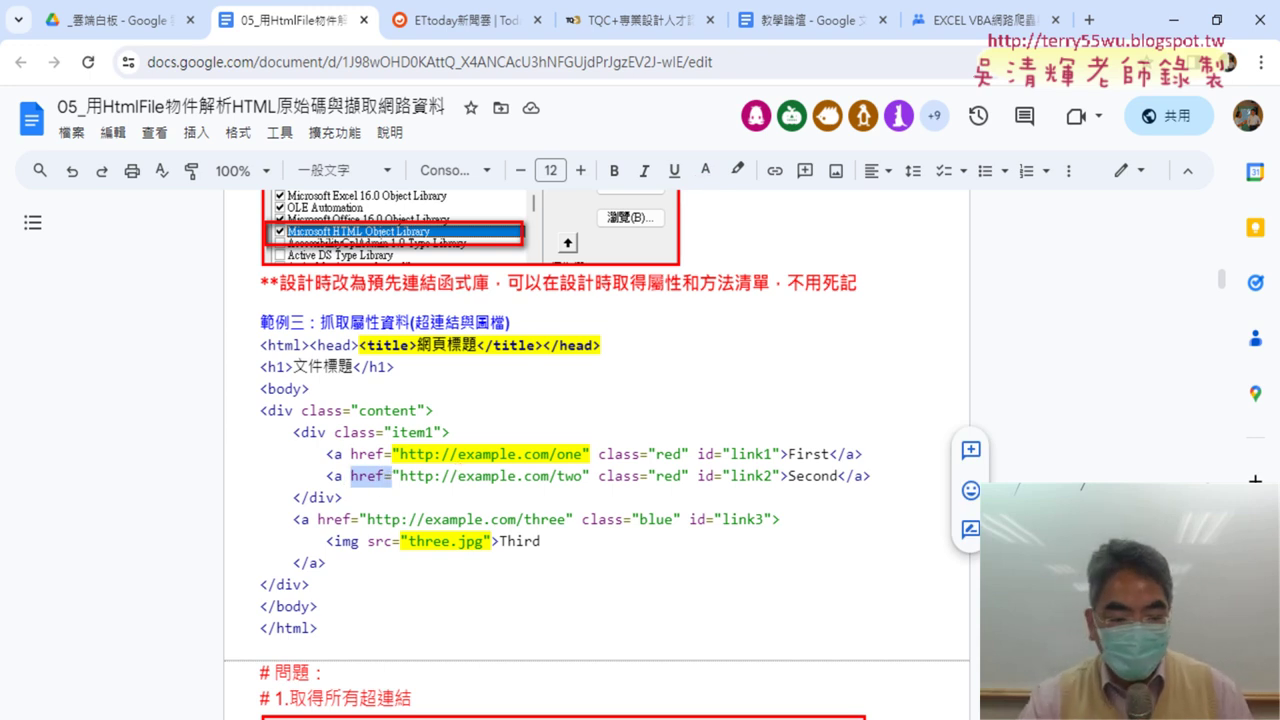
key(alt+Tab)
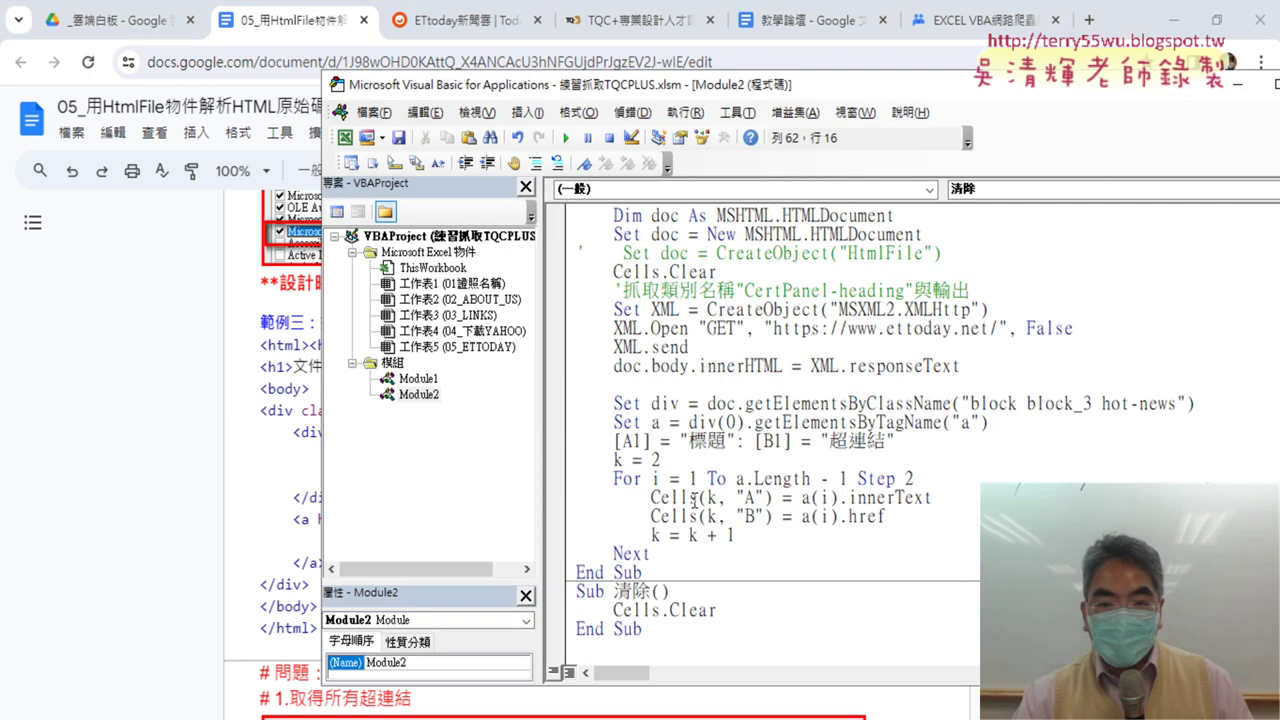
Step: Select innerText in the Module2 scrape code and minimize Chrome to reveal the Excel workbook
scroll(693, 500, up, 1)
scroll(694, 499, up, 1)
scroll(929, 468, down, 2)
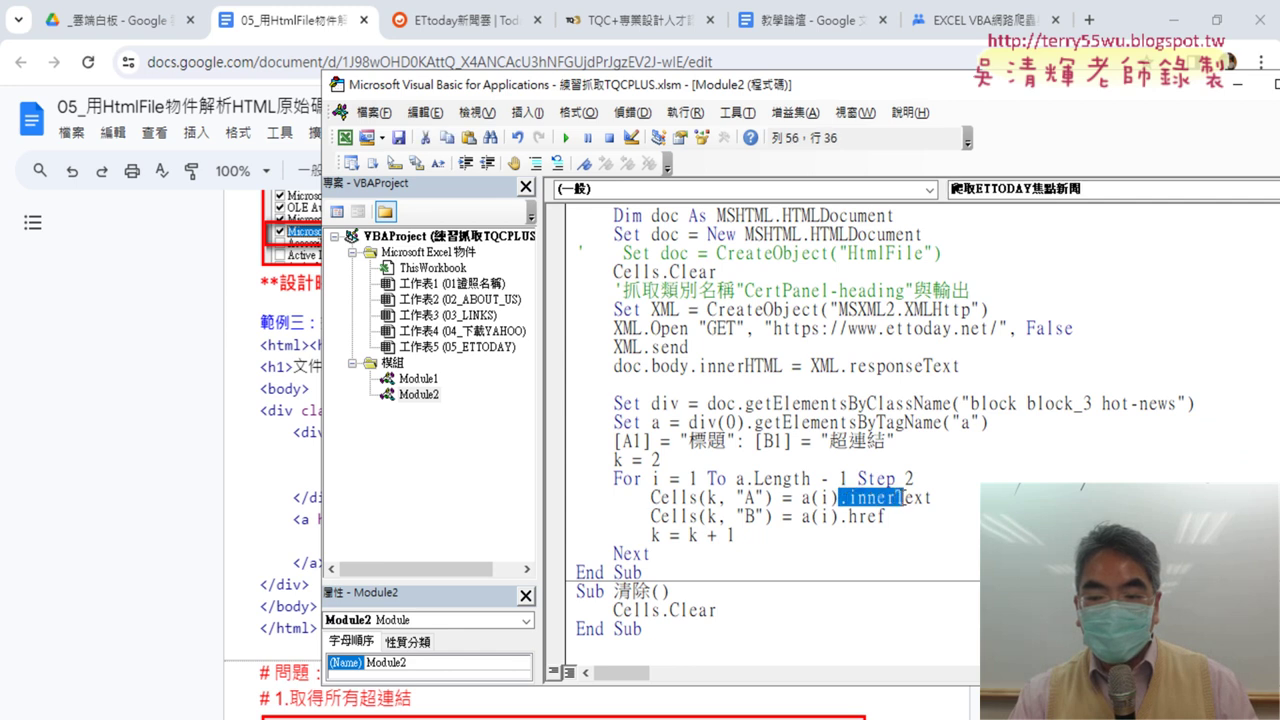
drag(841, 497, 931, 497)
click(1170, 35)
click(1170, 30)
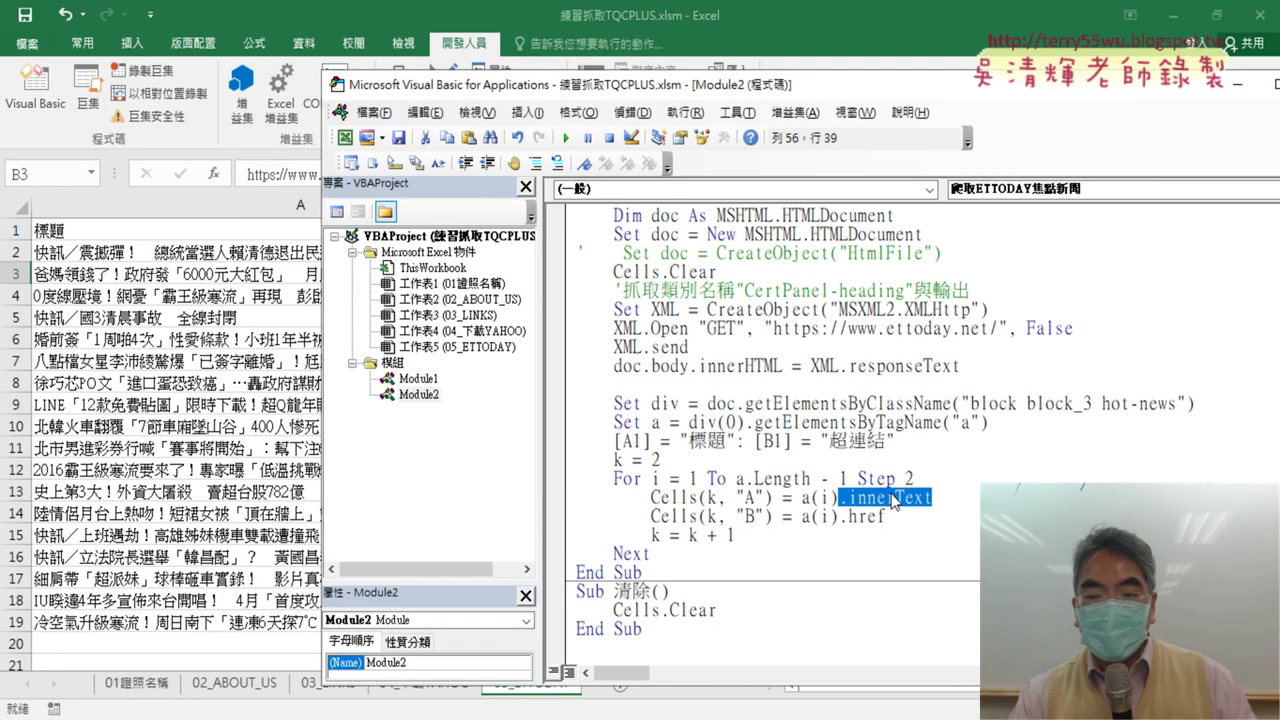
Step: Move the code window aside, clear the sheet with 清除, and rerun 爬取ETTODAY焦點新聞
drag(580, 97, 960, 112)
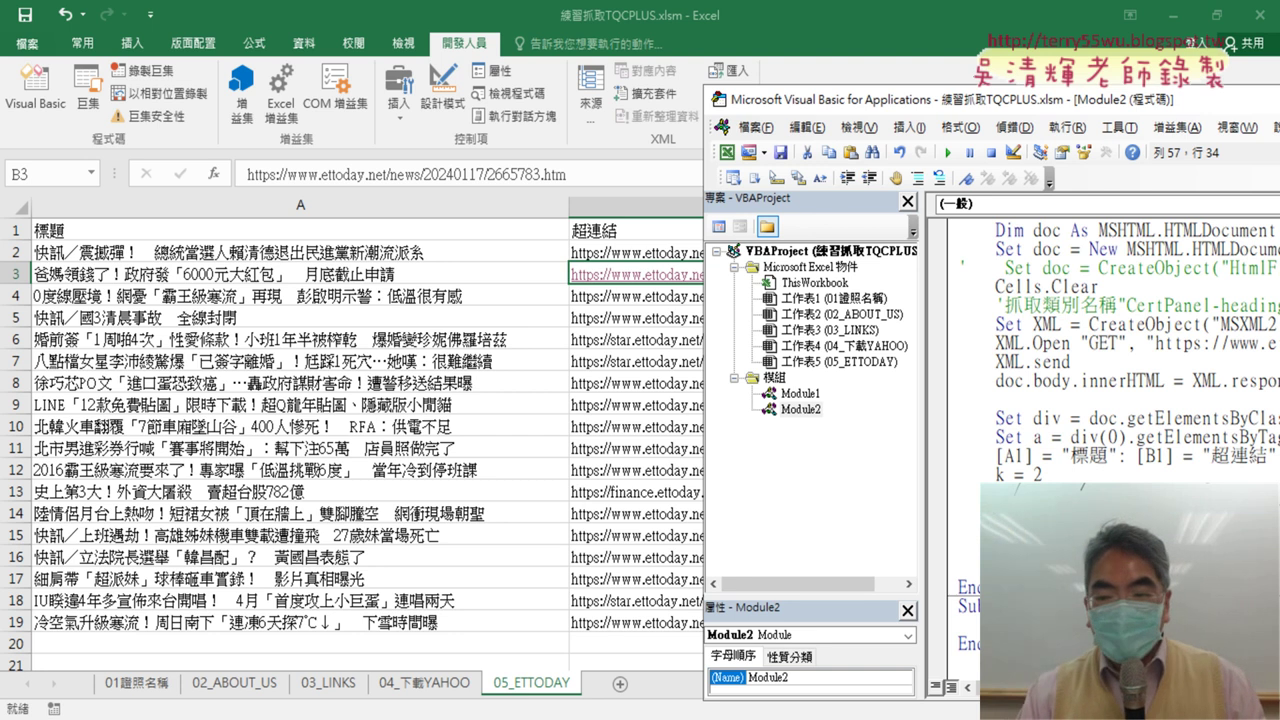
click(637, 424)
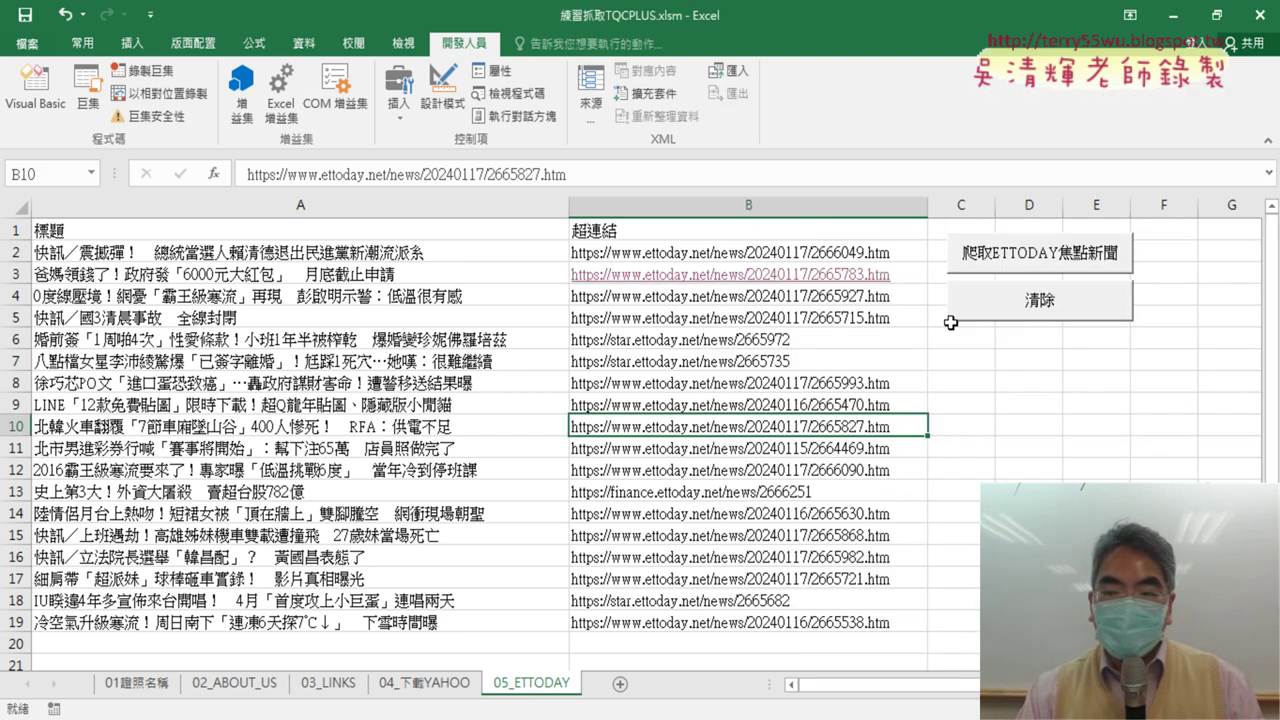
click(1006, 313)
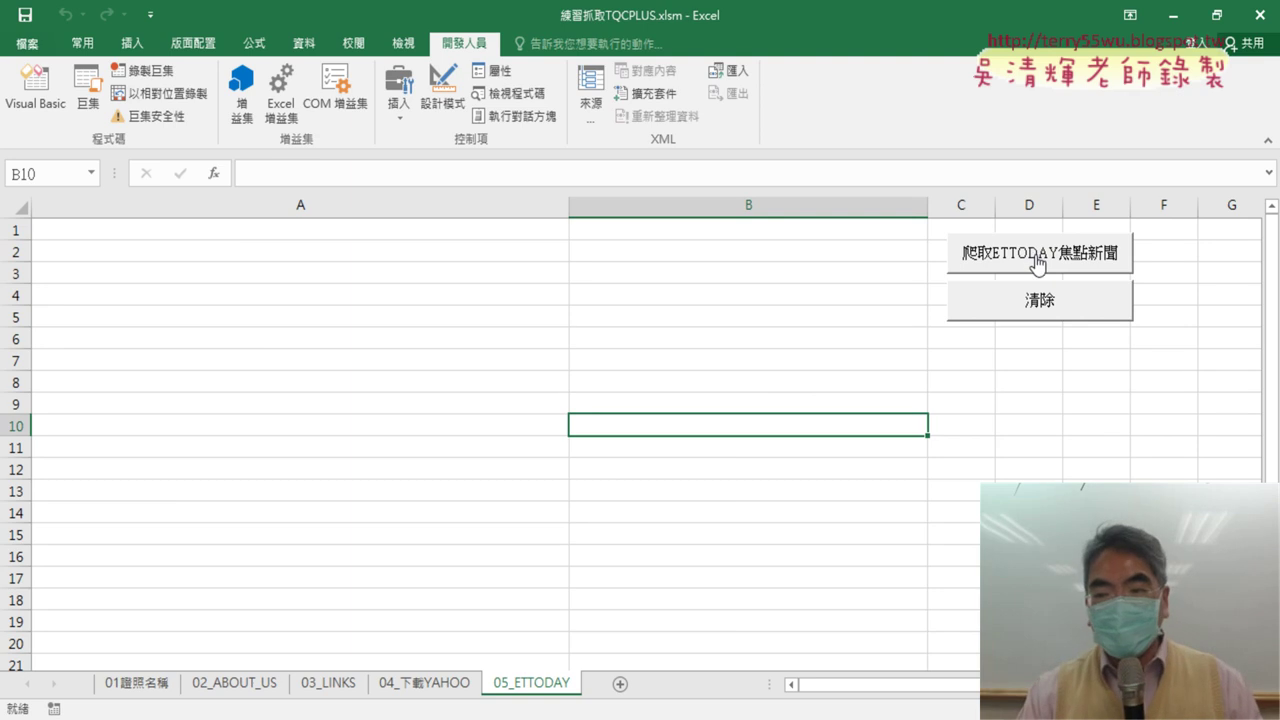
click(1036, 263)
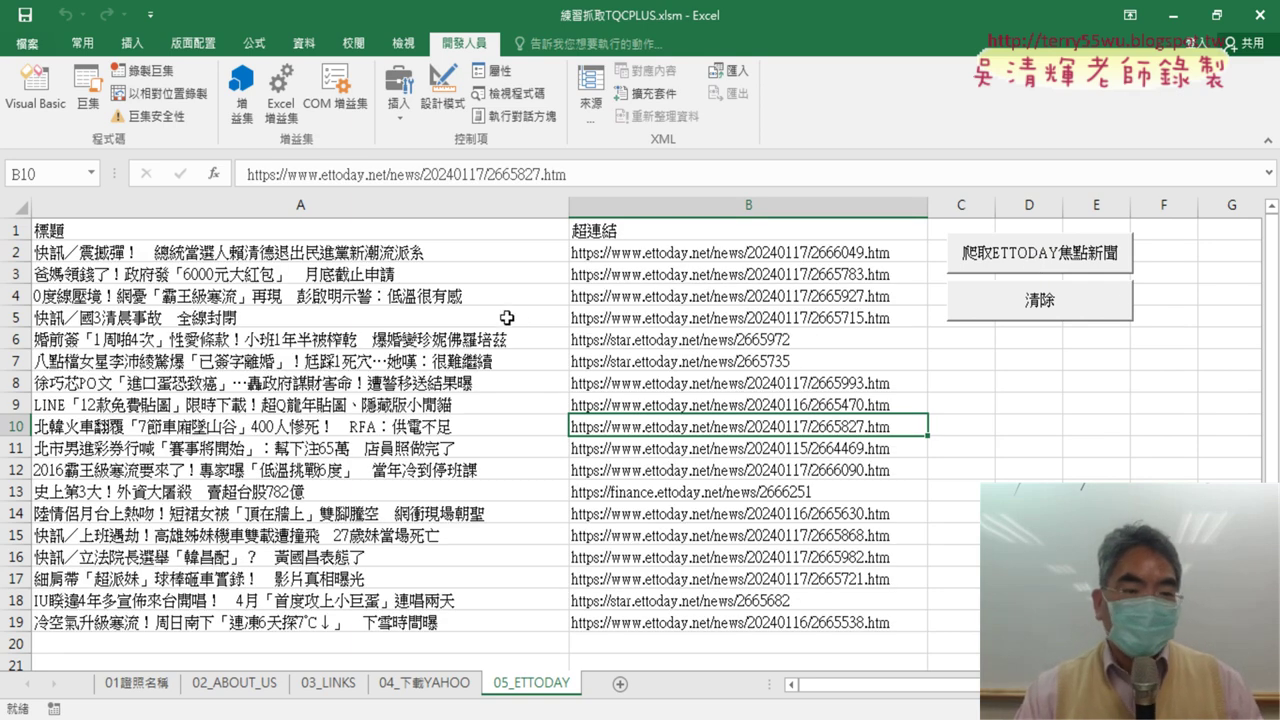
click(700, 278)
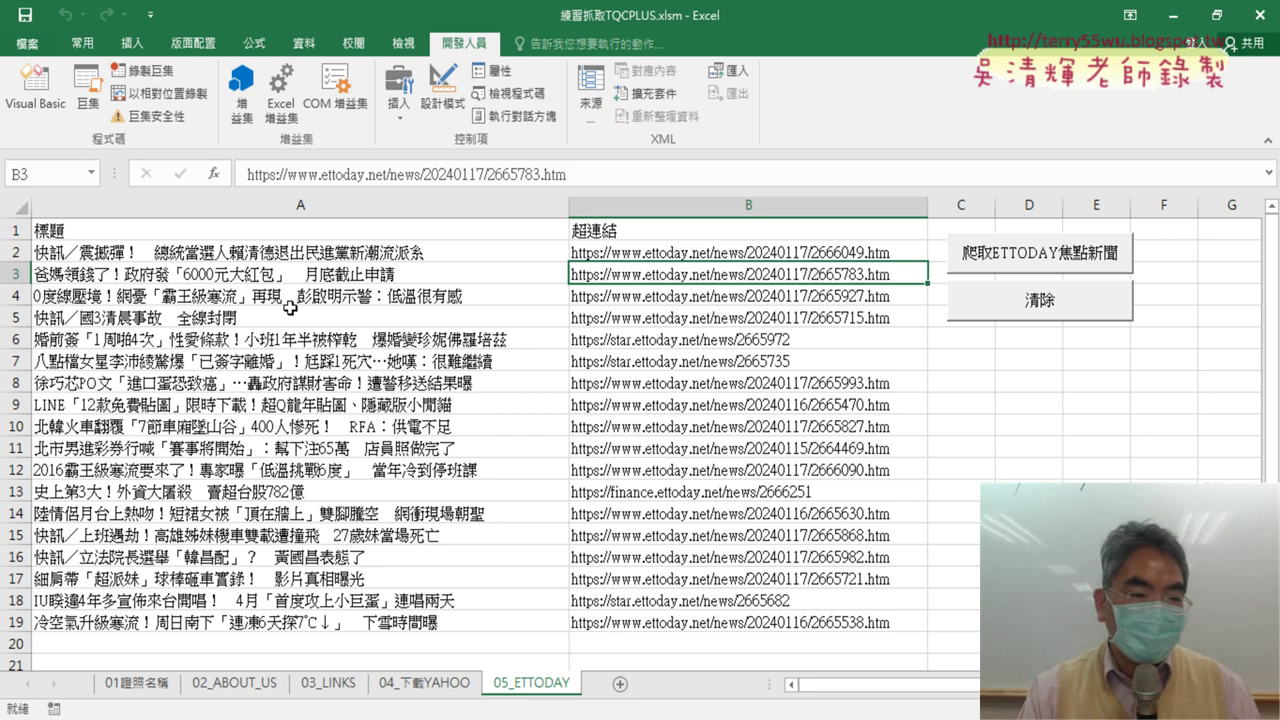
click(127, 276)
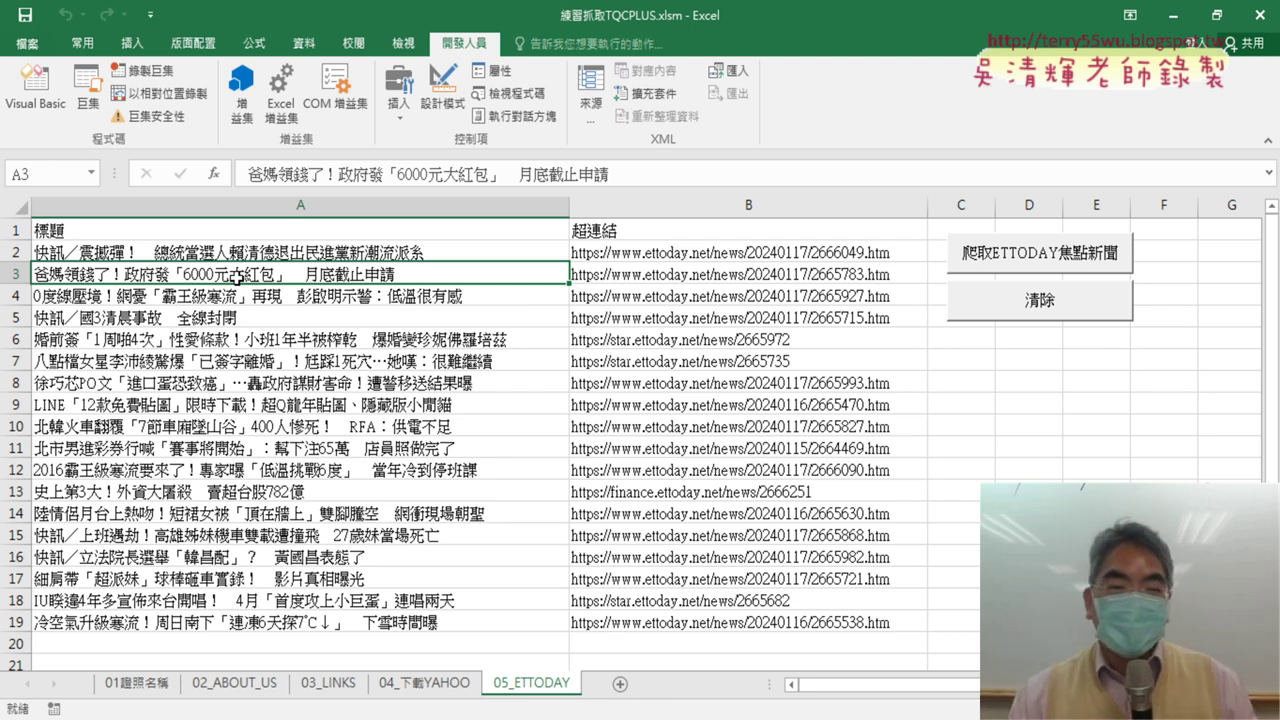
click(684, 274)
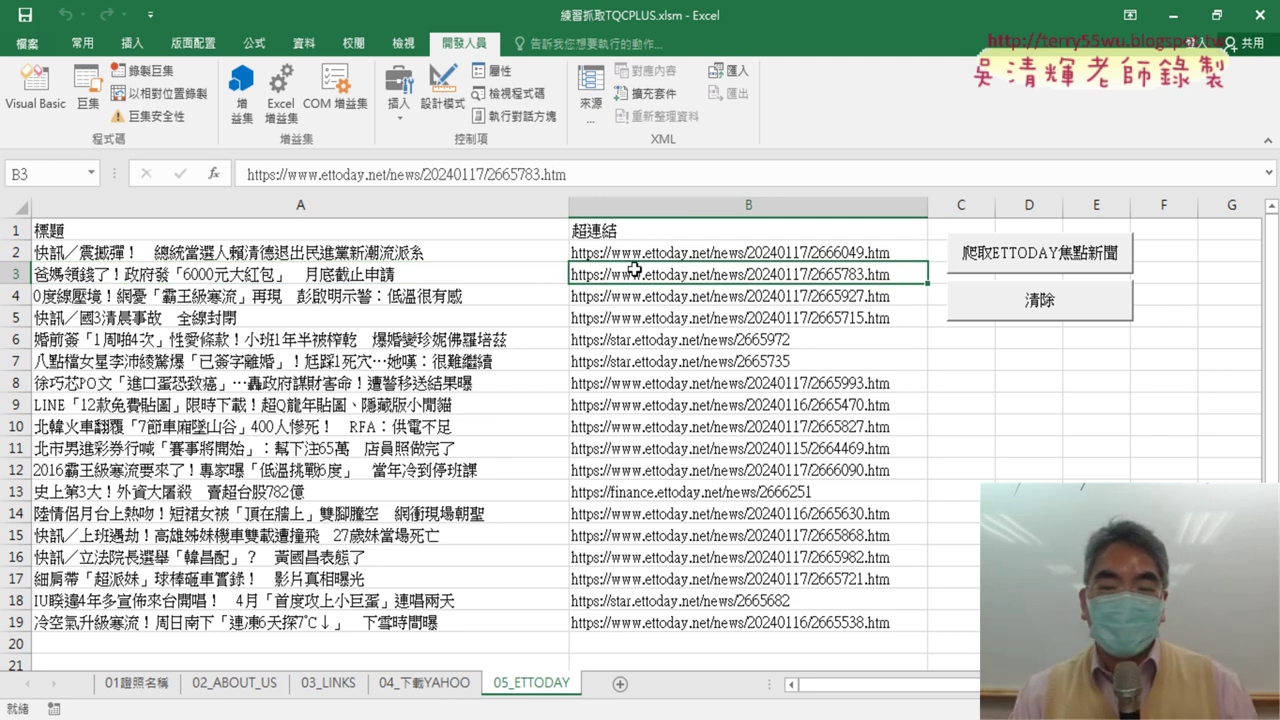
Step: Hyperlink cell B3 to its own ettoday.net URL, copying the display text into 網址
right_click(651, 276)
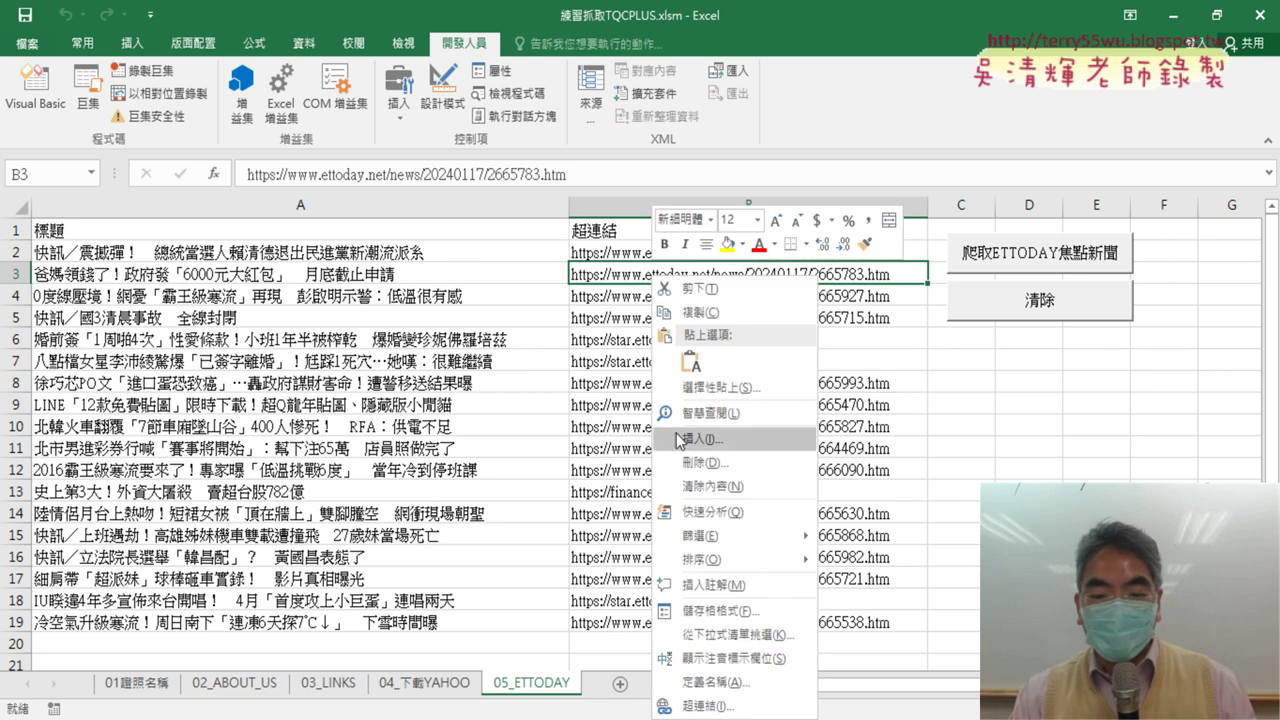
click(735, 698)
drag(880, 394, 716, 416)
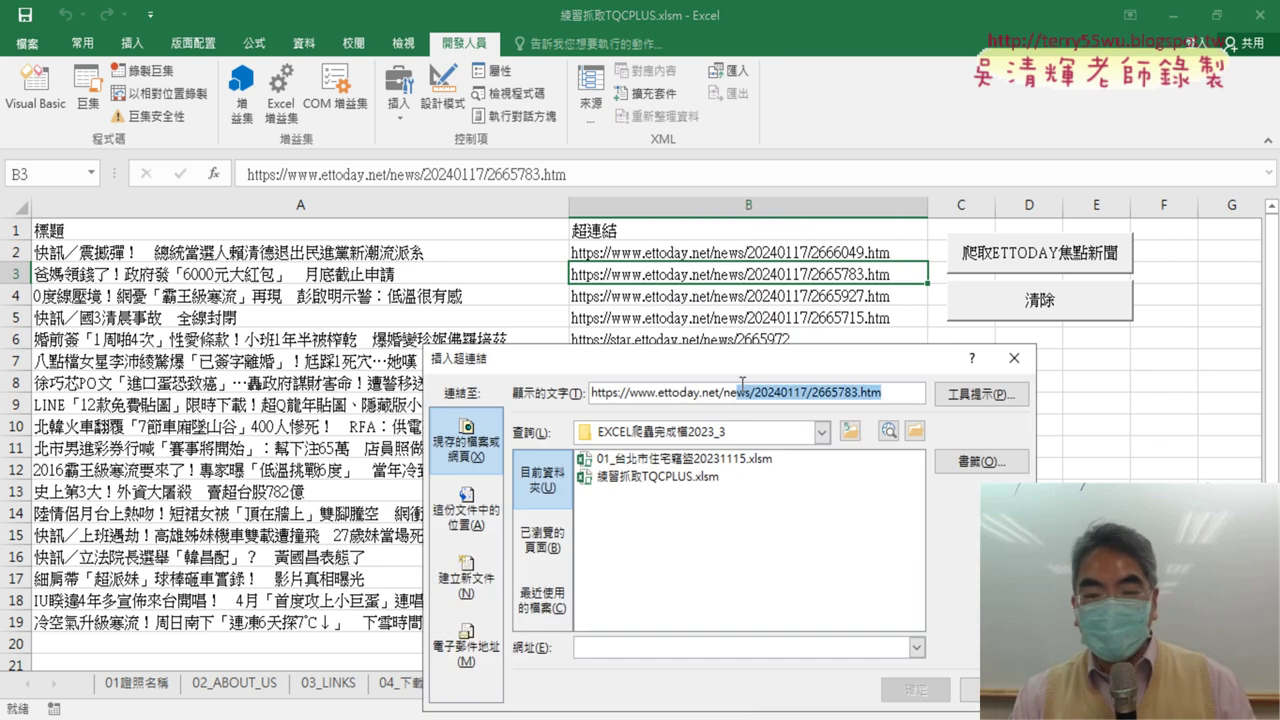
right_click(718, 403)
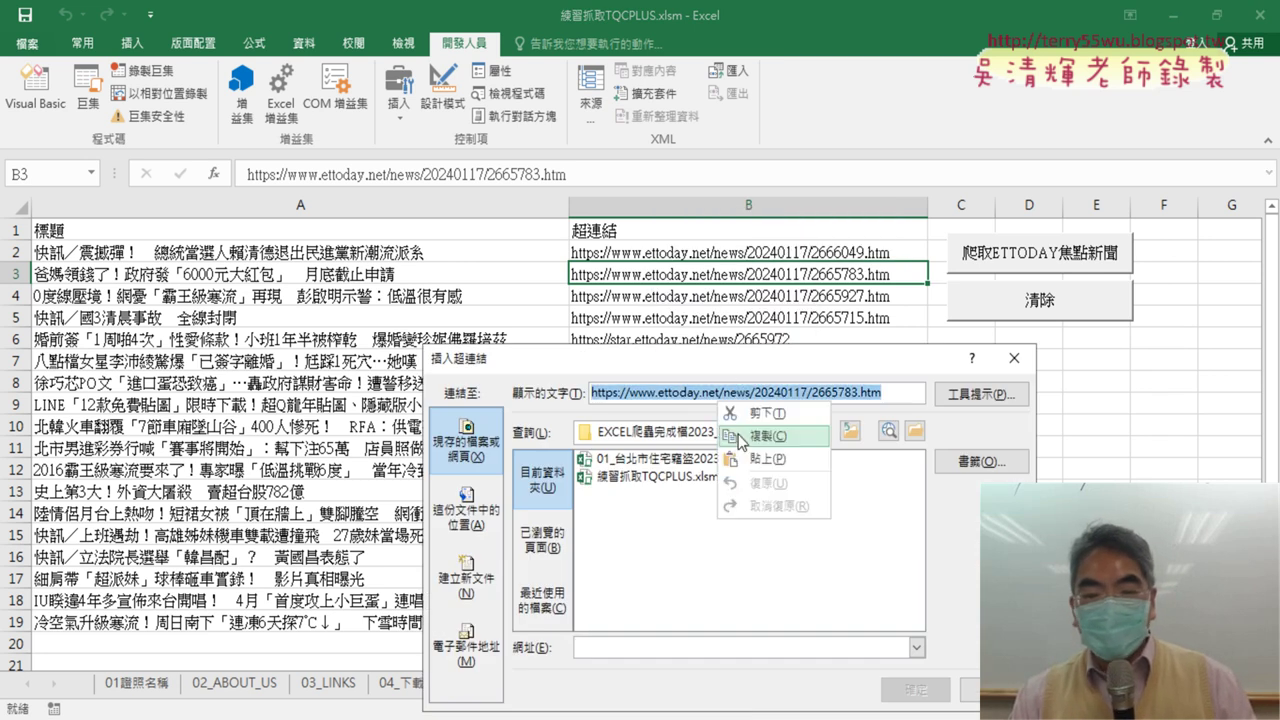
click(665, 646)
right_click(695, 638)
click(708, 586)
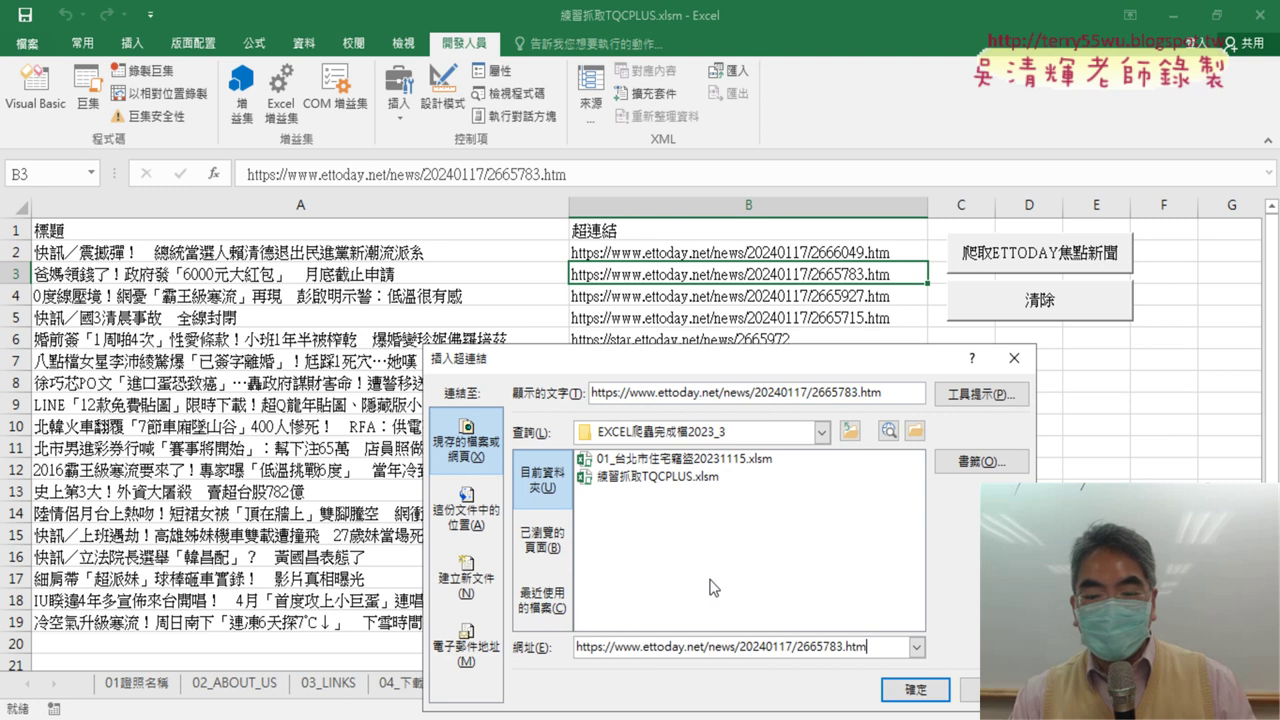
click(915, 689)
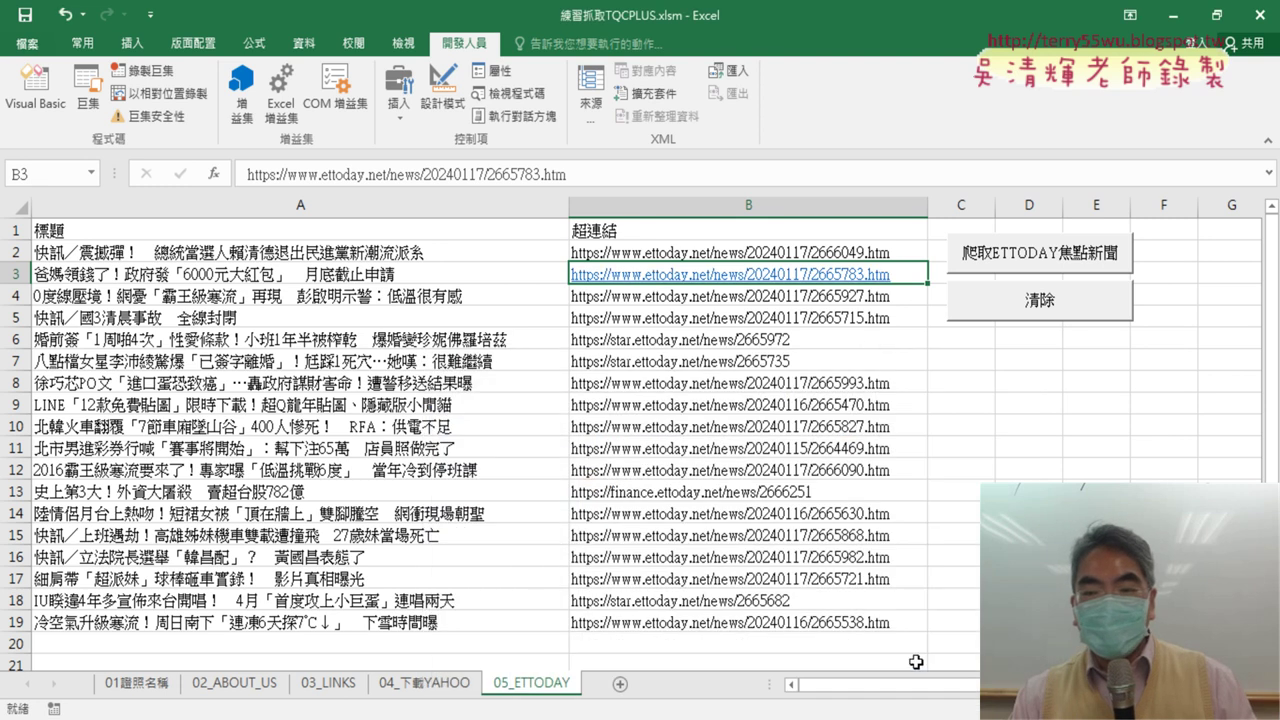
click(720, 274)
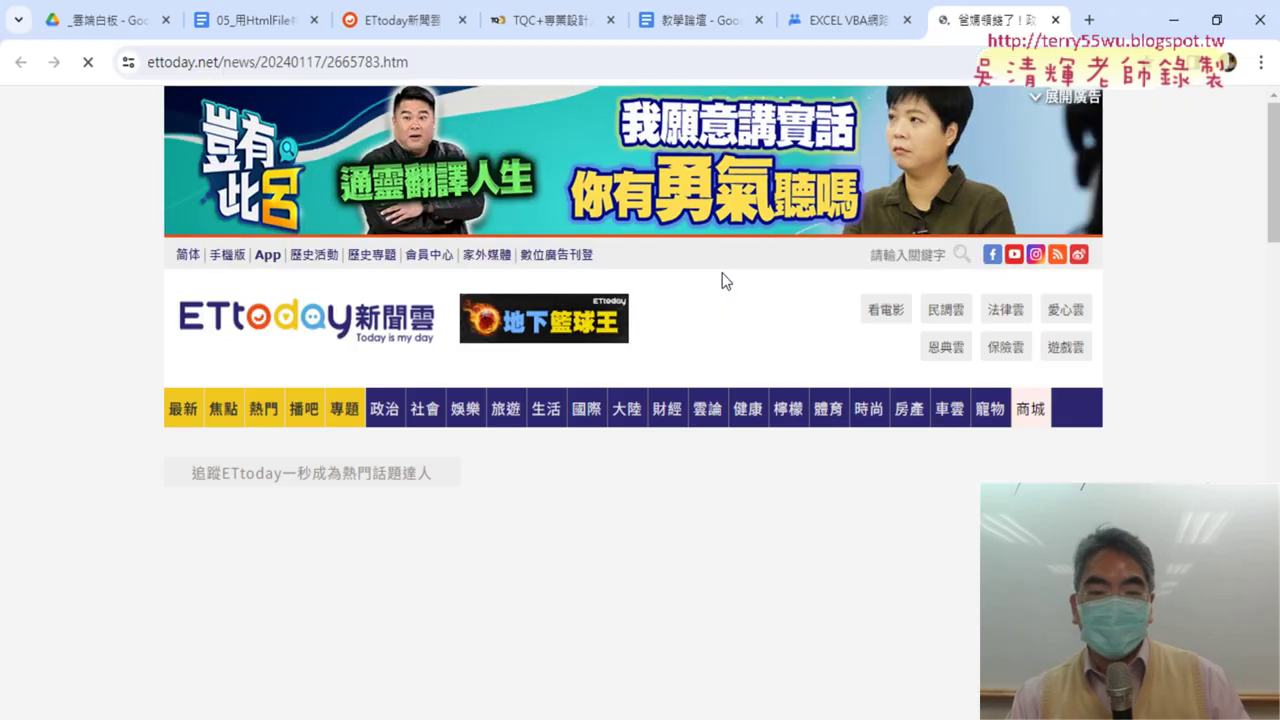
scroll(1203, 410, down, 5)
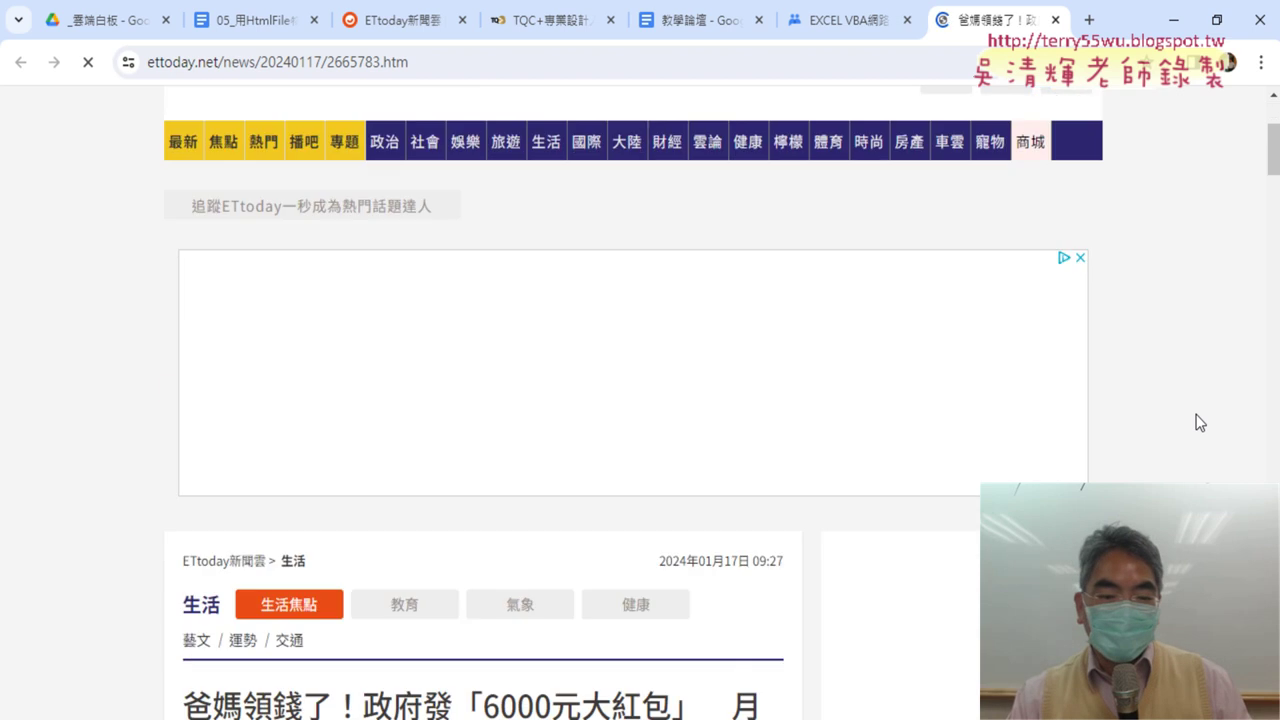
scroll(1190, 420, down, 3)
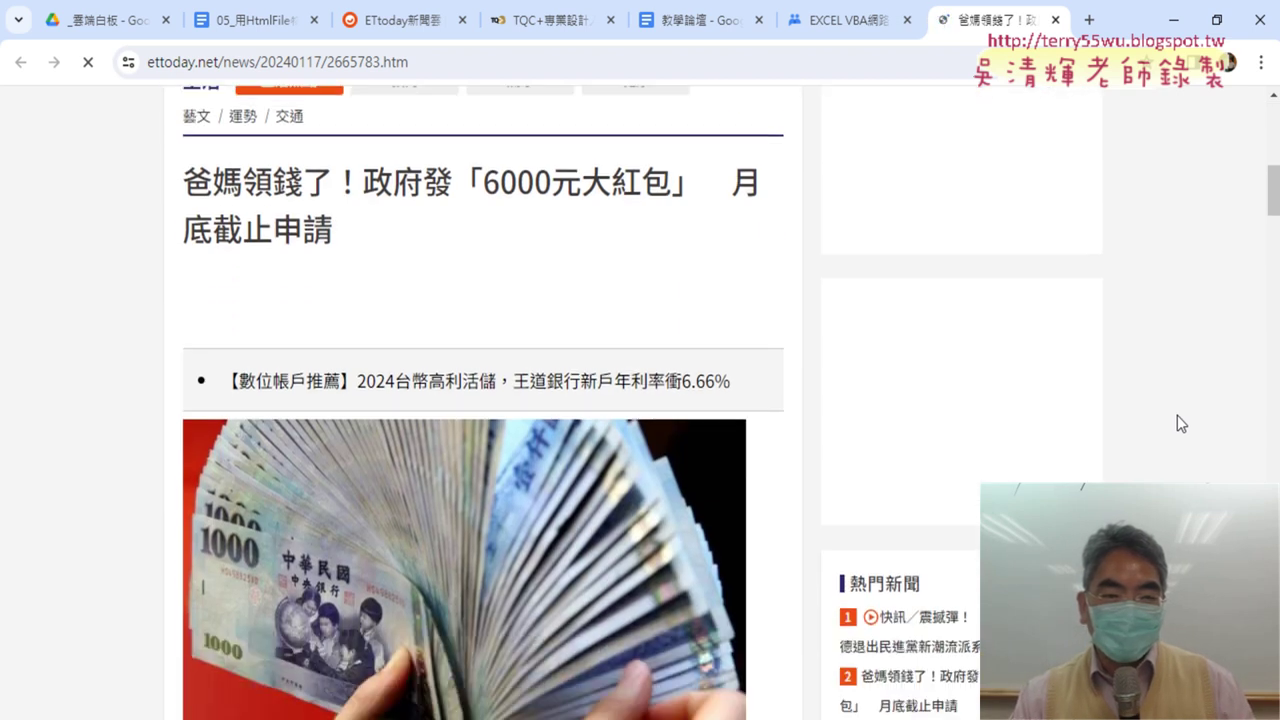
scroll(1177, 423, down, 5)
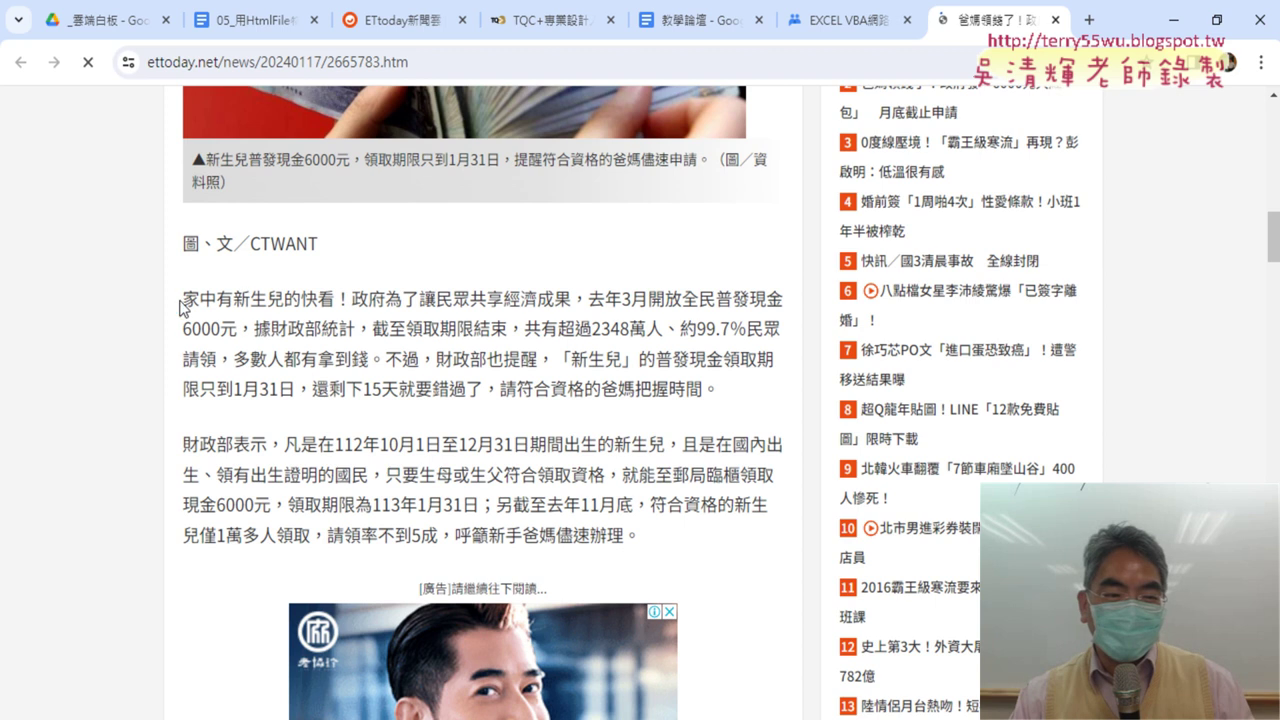
drag(184, 299, 335, 300)
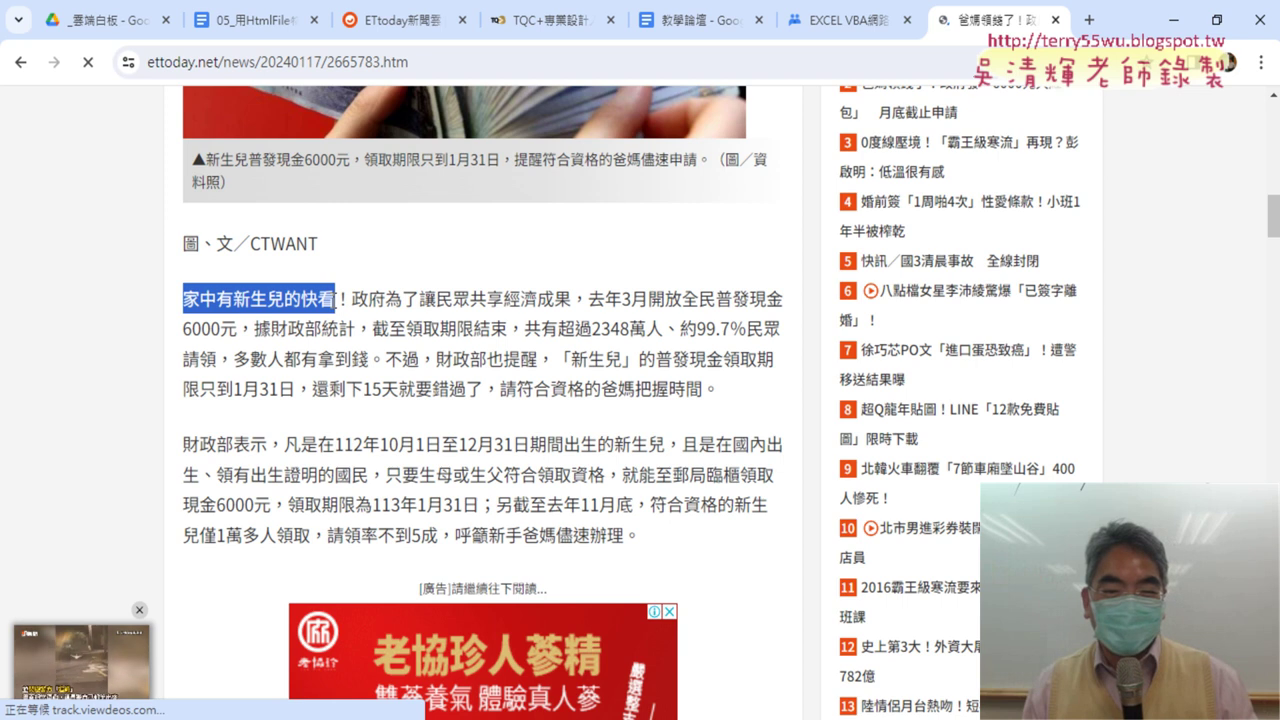
click(1055, 19)
click(1174, 19)
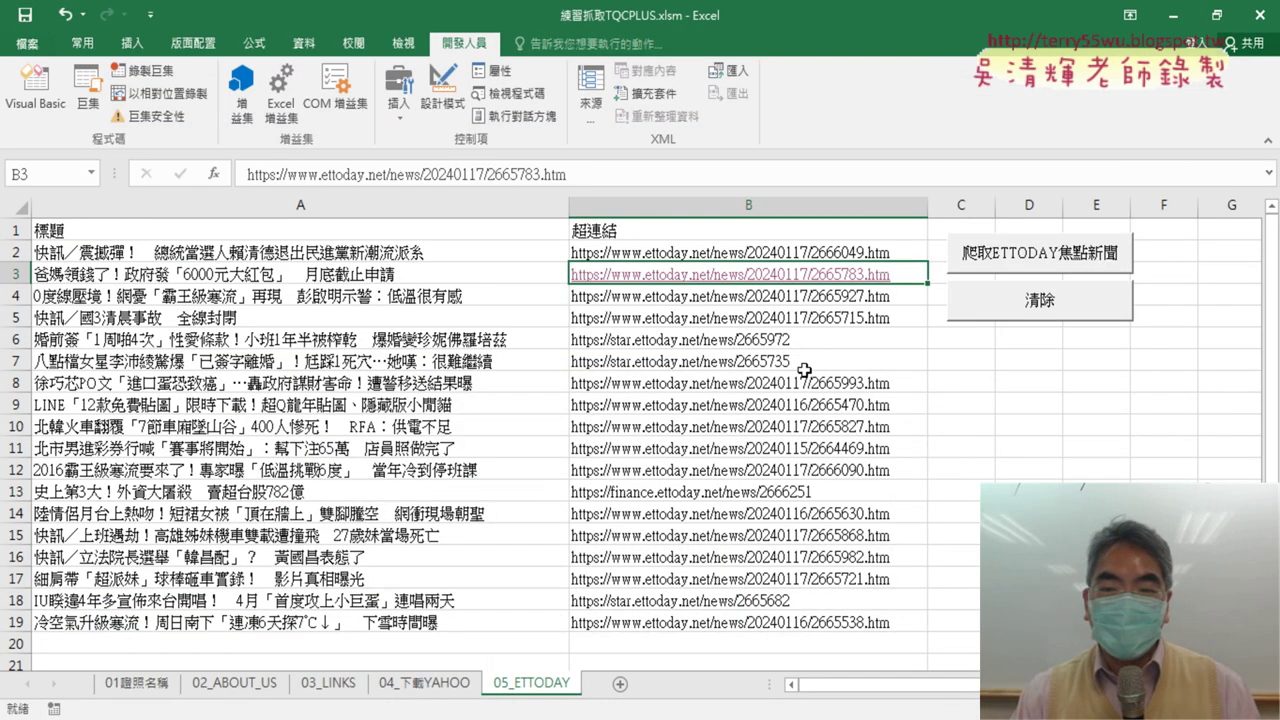
Step: Check B2's link, then clear with 清除 and rerun 爬取ETTODAY焦點新聞 for fresh headlines
click(757, 249)
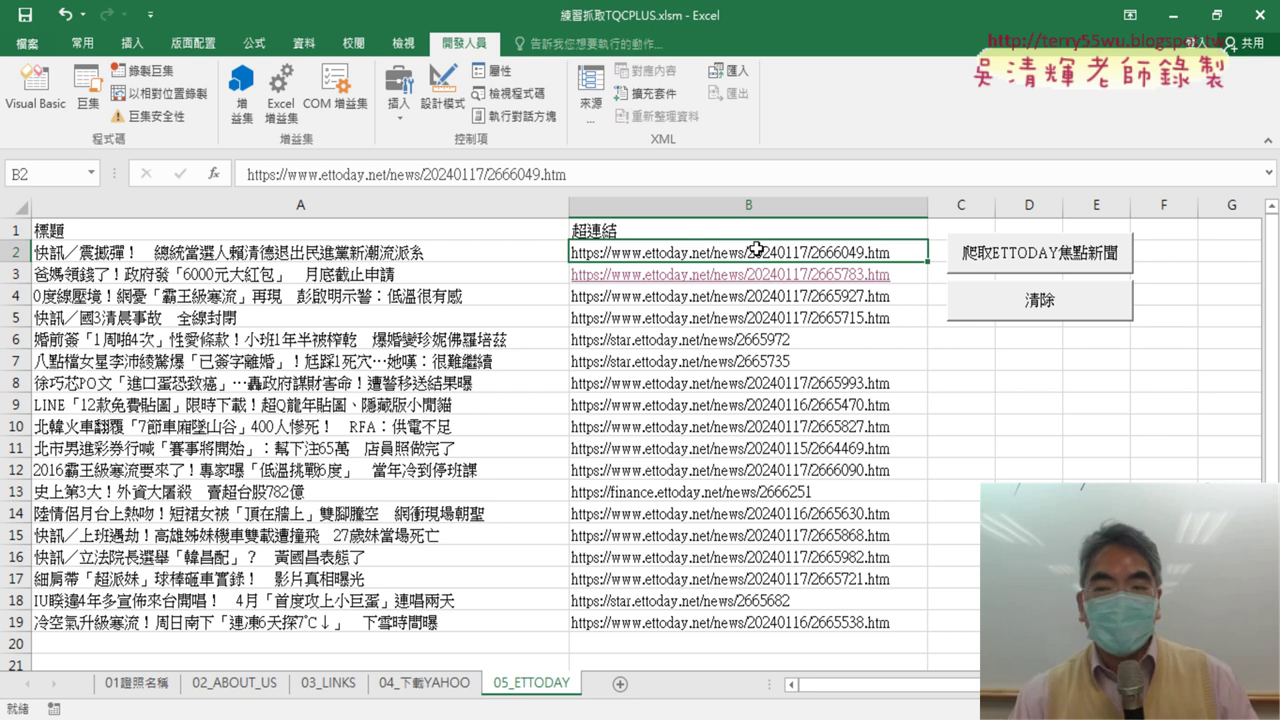
click(1010, 305)
click(1025, 258)
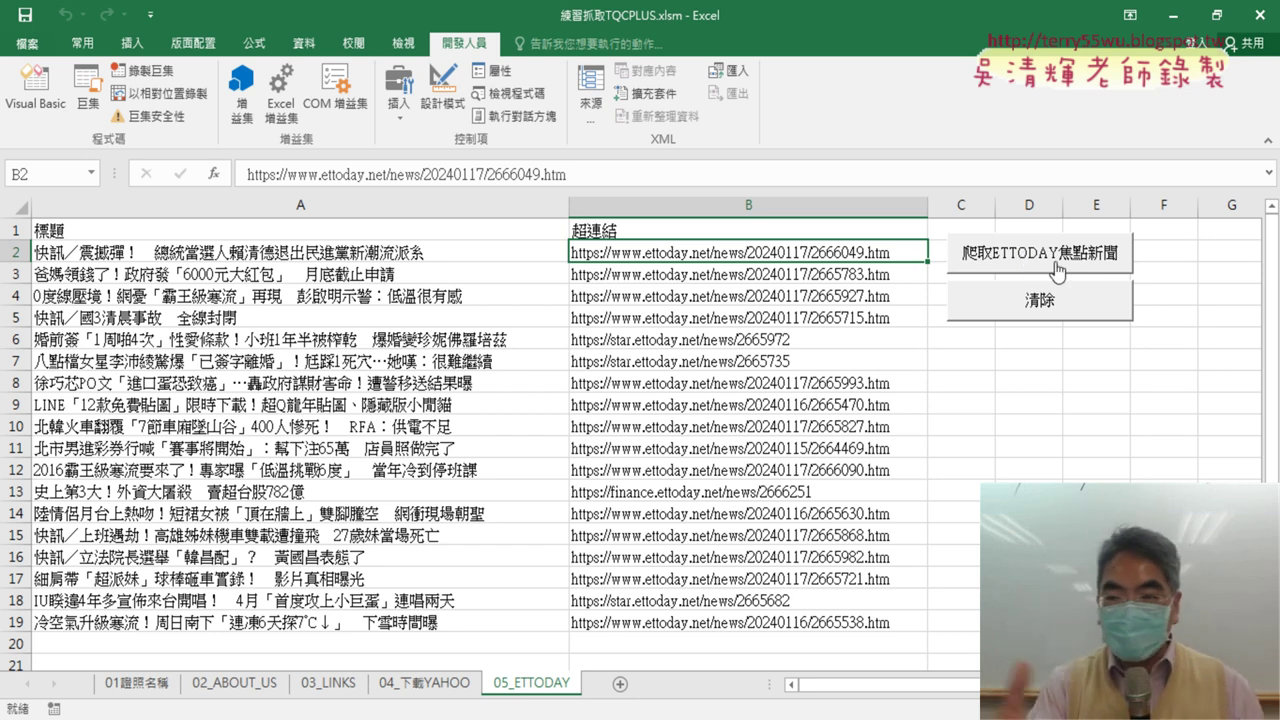
Step: Open the 爬取ETTODAY焦點新聞 macro via 指定巨集 > 編輯, select its Sub, then return to the Google Docs notes
right_click(1058, 268)
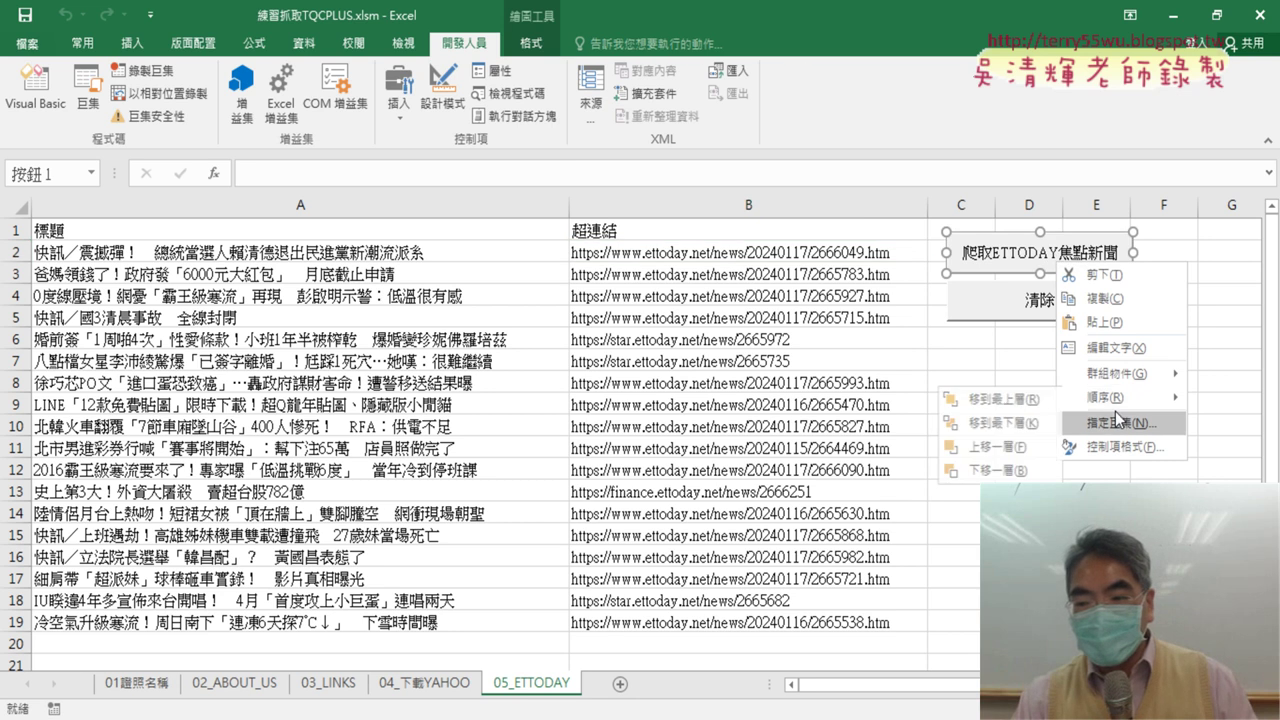
click(1025, 418)
click(1232, 270)
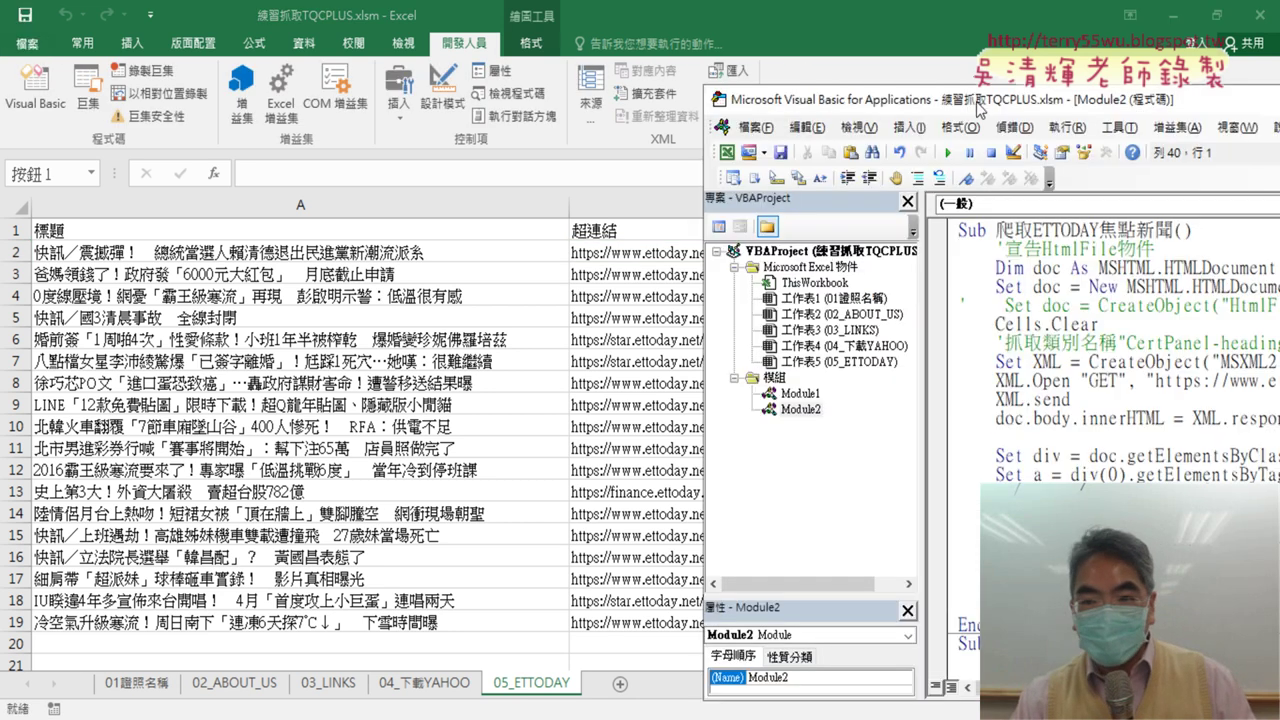
drag(985, 103, 535, 60)
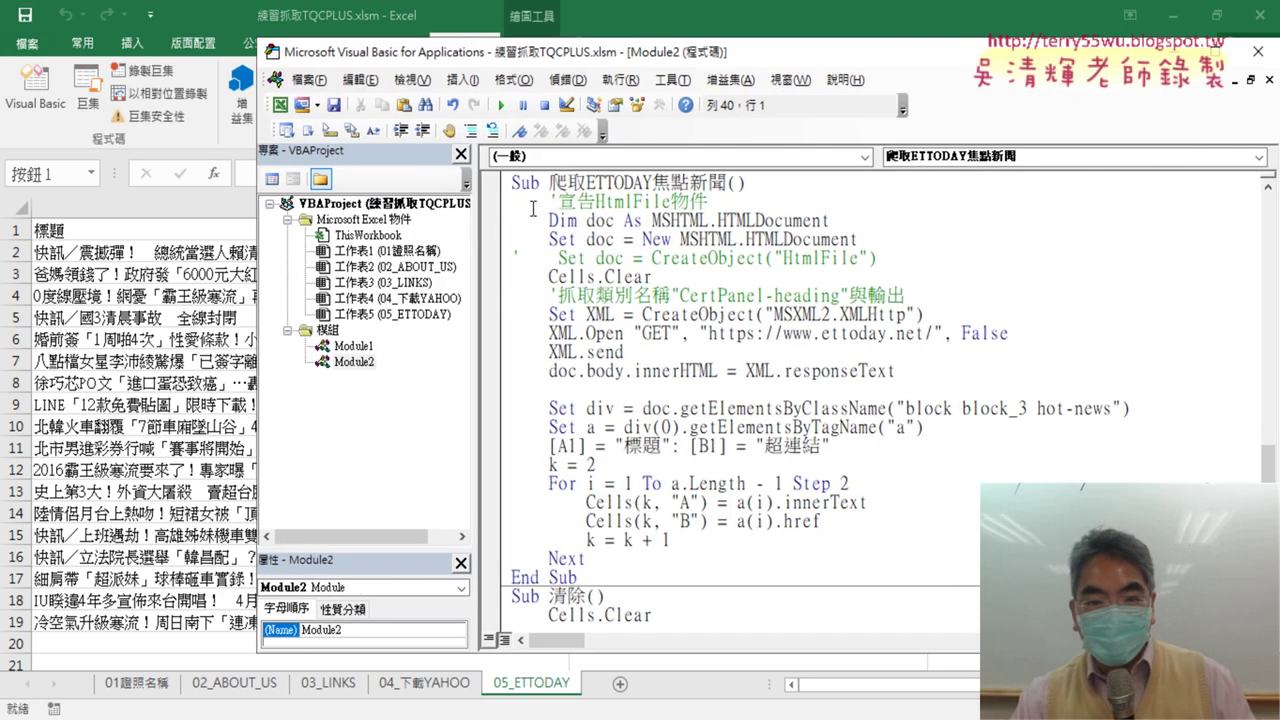
drag(513, 183, 565, 580)
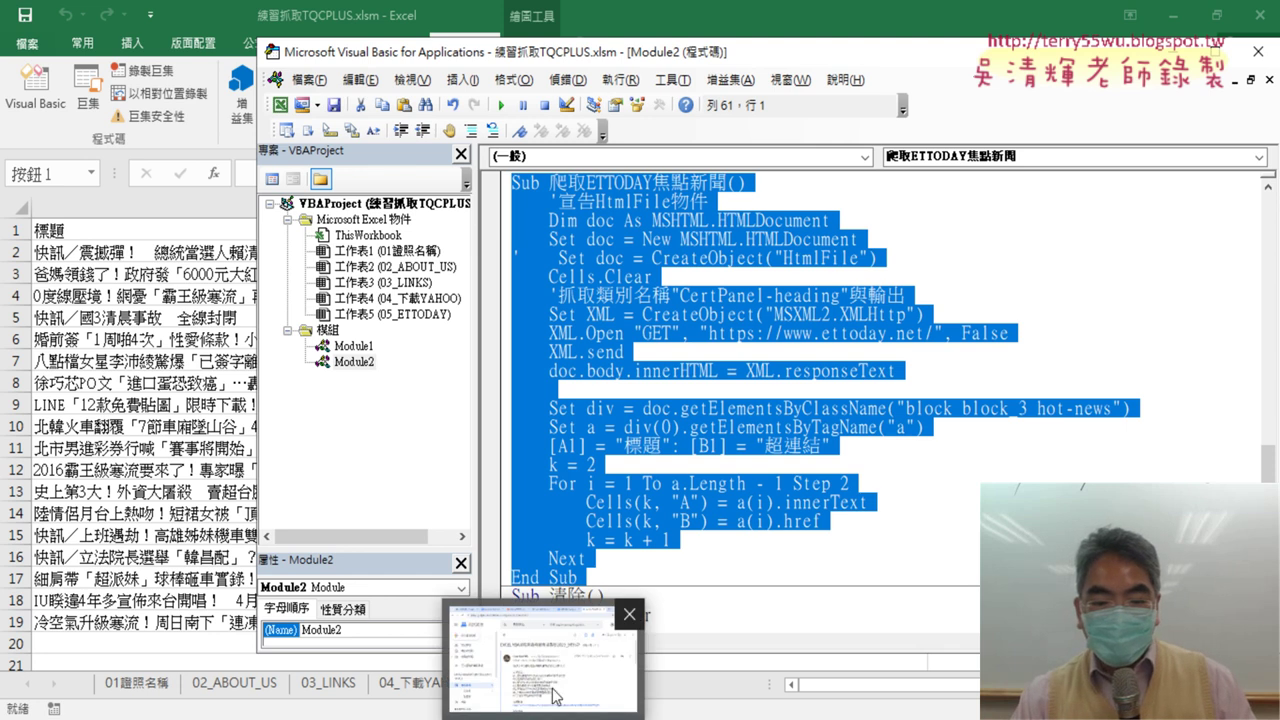
click(552, 690)
click(290, 20)
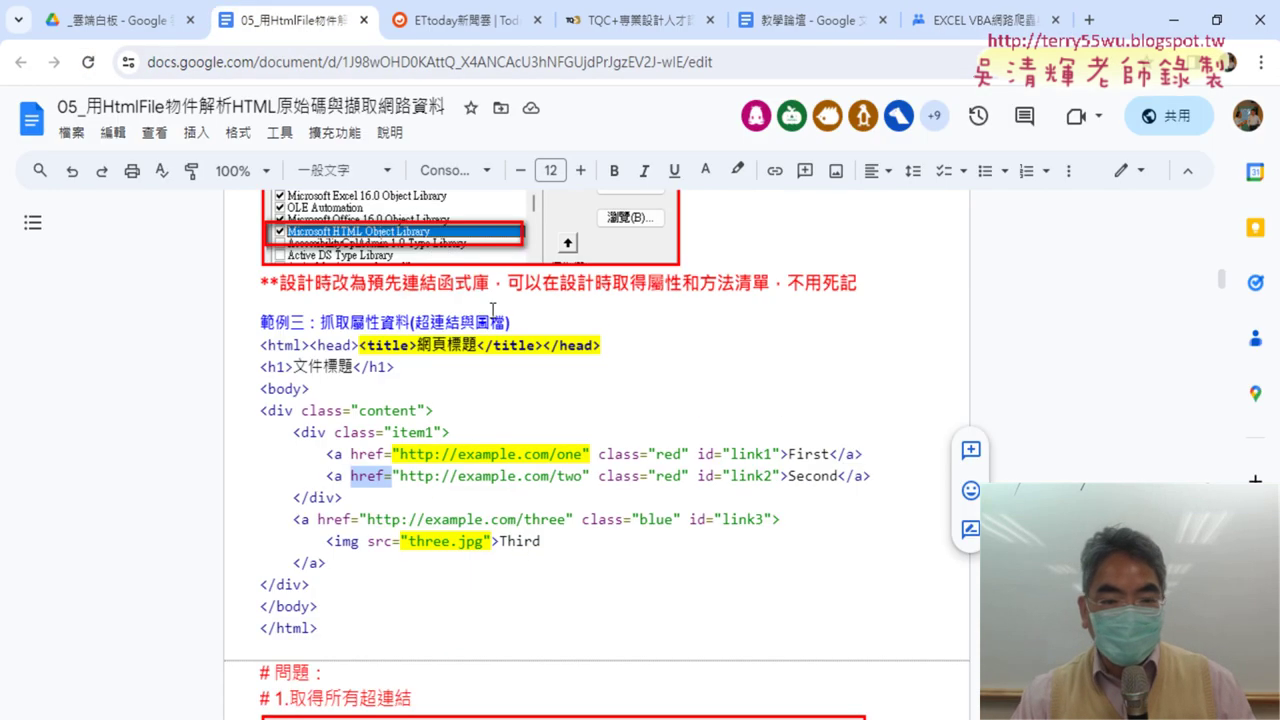
Step: Copy the notes' Sub 爬取ETTODAY焦點新聞() through End Sub from Google Docs, then return to the VBA editor
drag(1221, 280, 1213, 520)
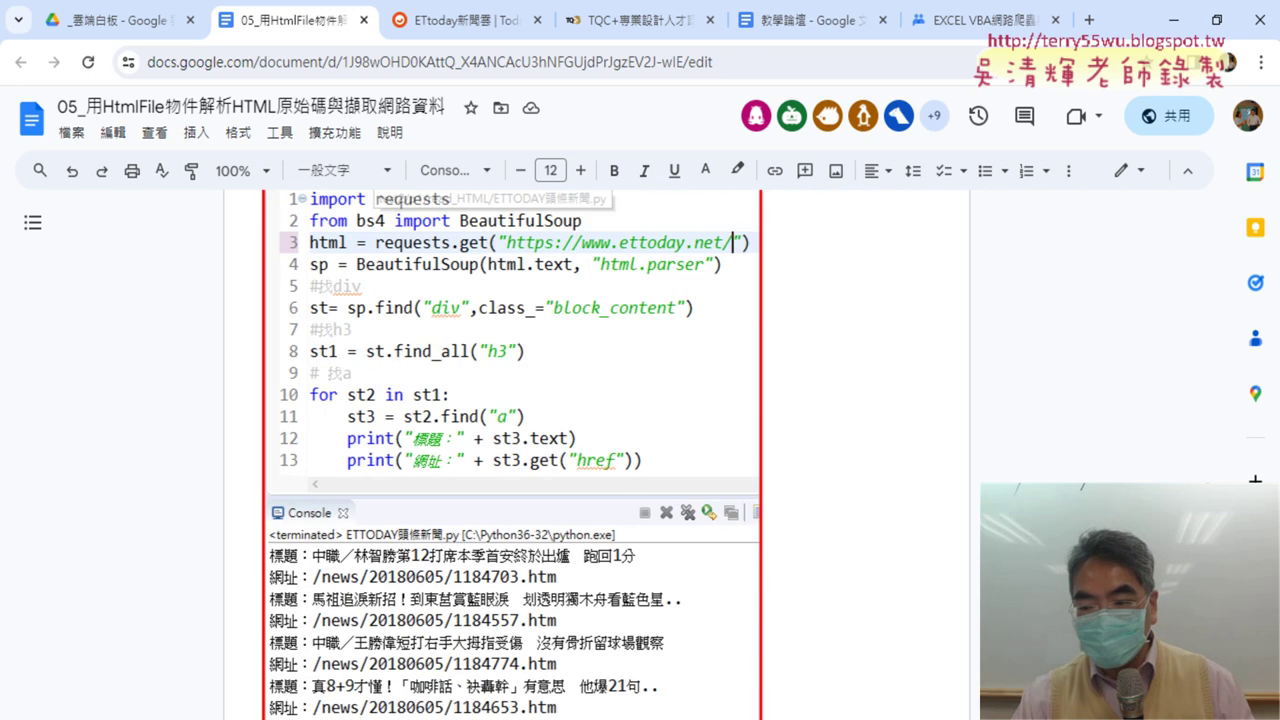
scroll(778, 437, up, 5)
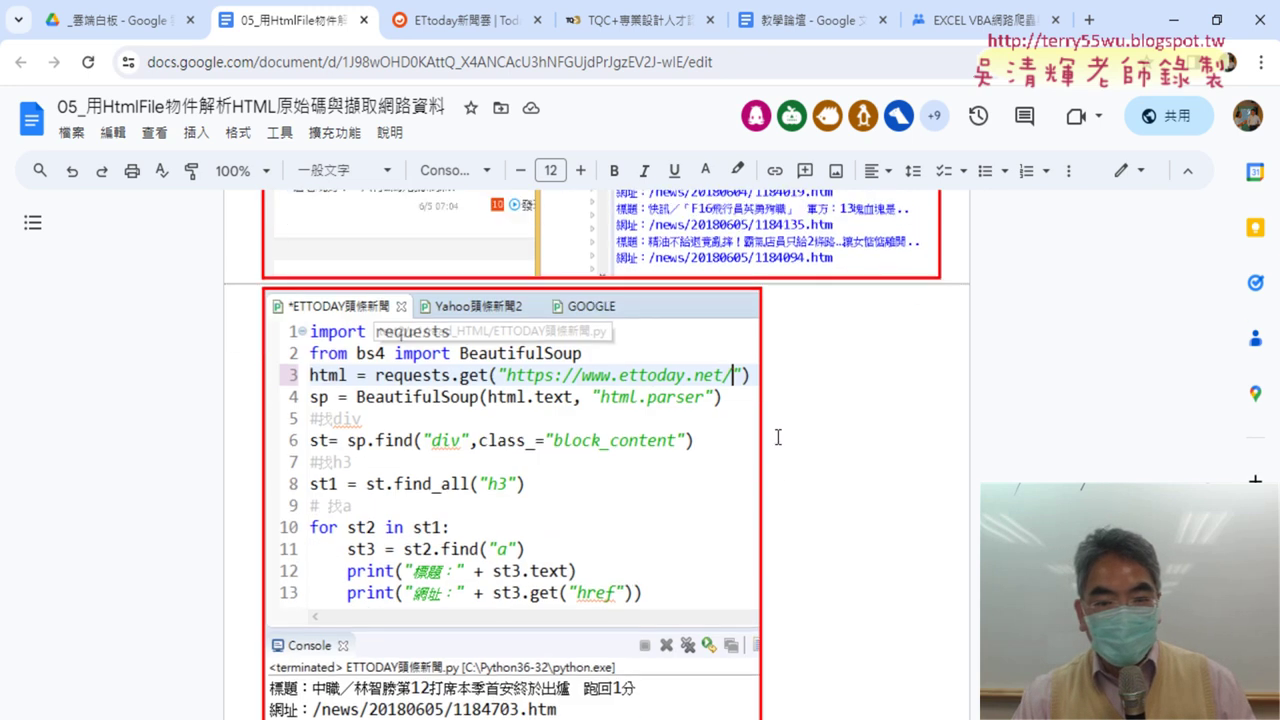
scroll(778, 437, up, 10)
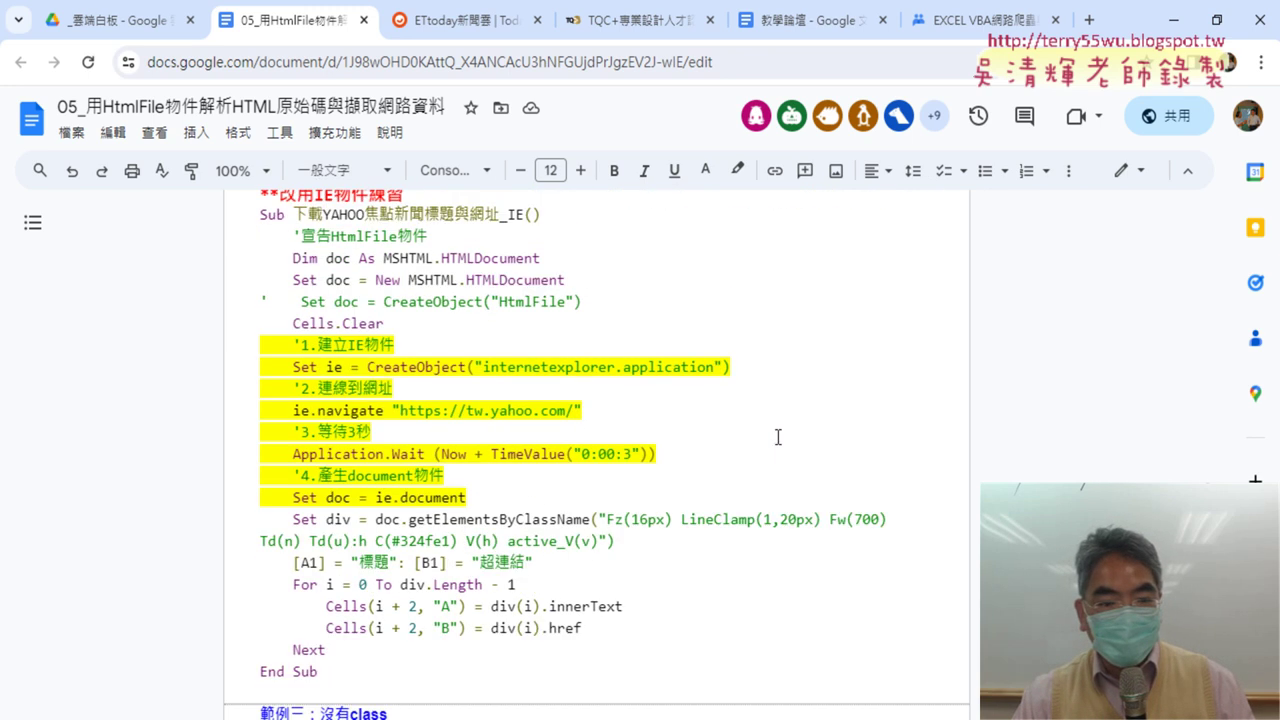
scroll(778, 437, down, 2)
scroll(778, 437, down, 5)
scroll(778, 437, down, 4)
scroll(778, 437, down, 3)
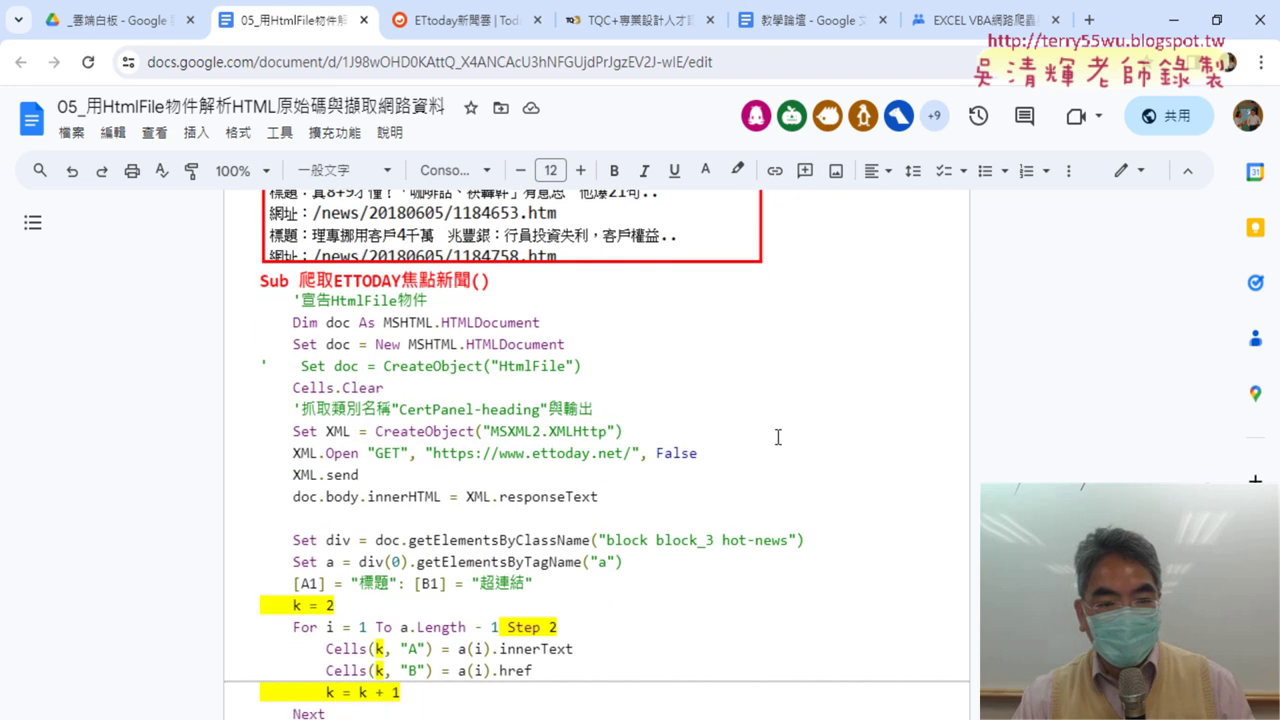
scroll(770, 428, down, 2)
scroll(740, 415, up, 1)
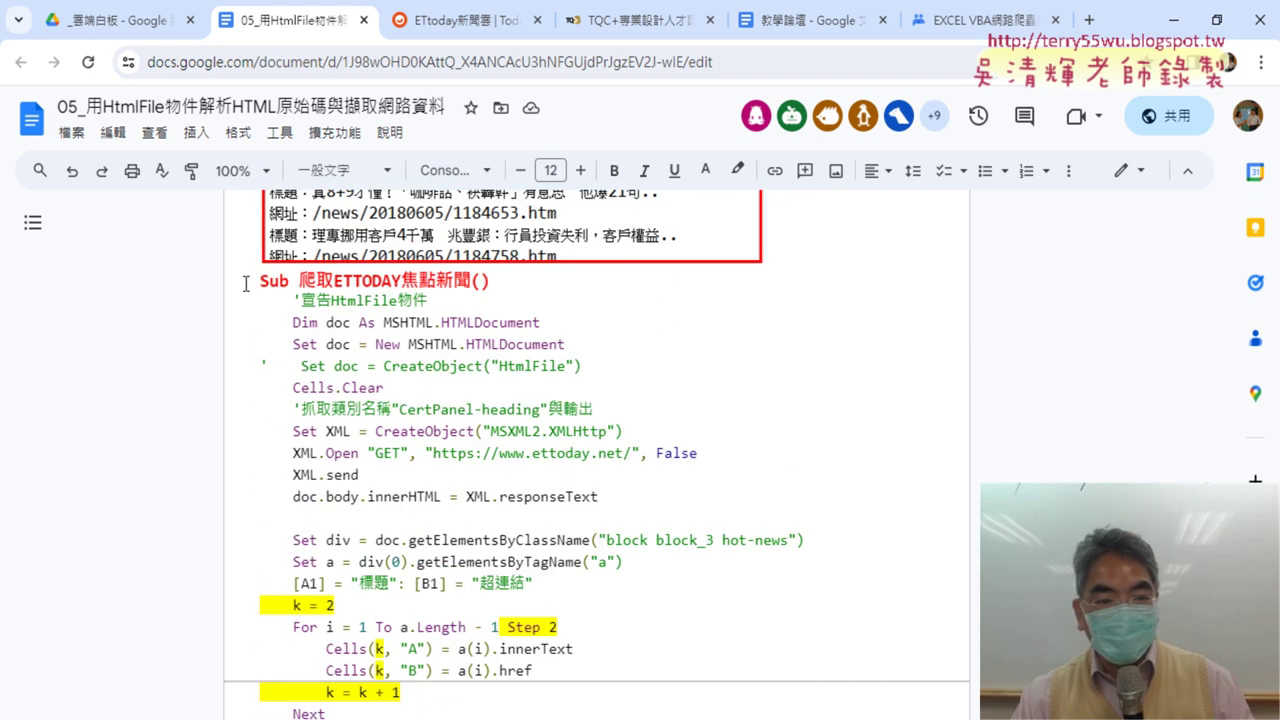
mouse_move(245, 284)
mouse_down()
mouse_move(385, 663)
mouse_move(330, 676)
mouse_up()
key(ctrl+c)
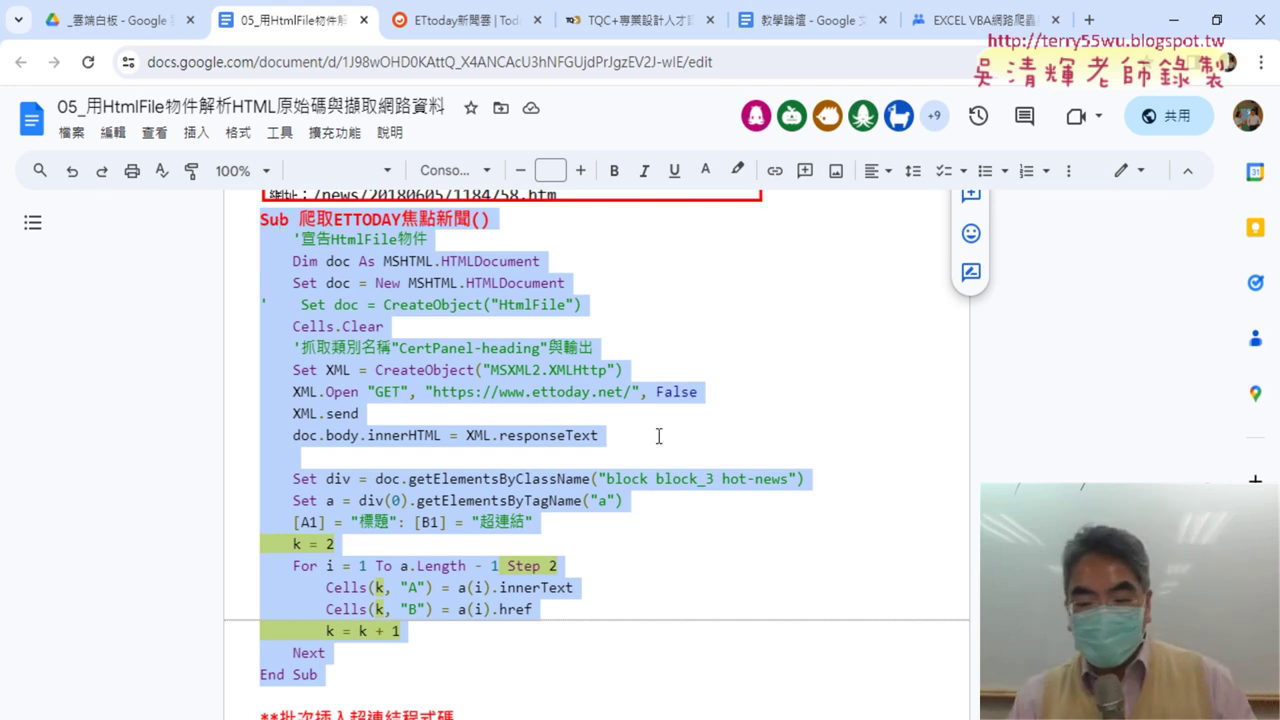
key(alt+Tab)
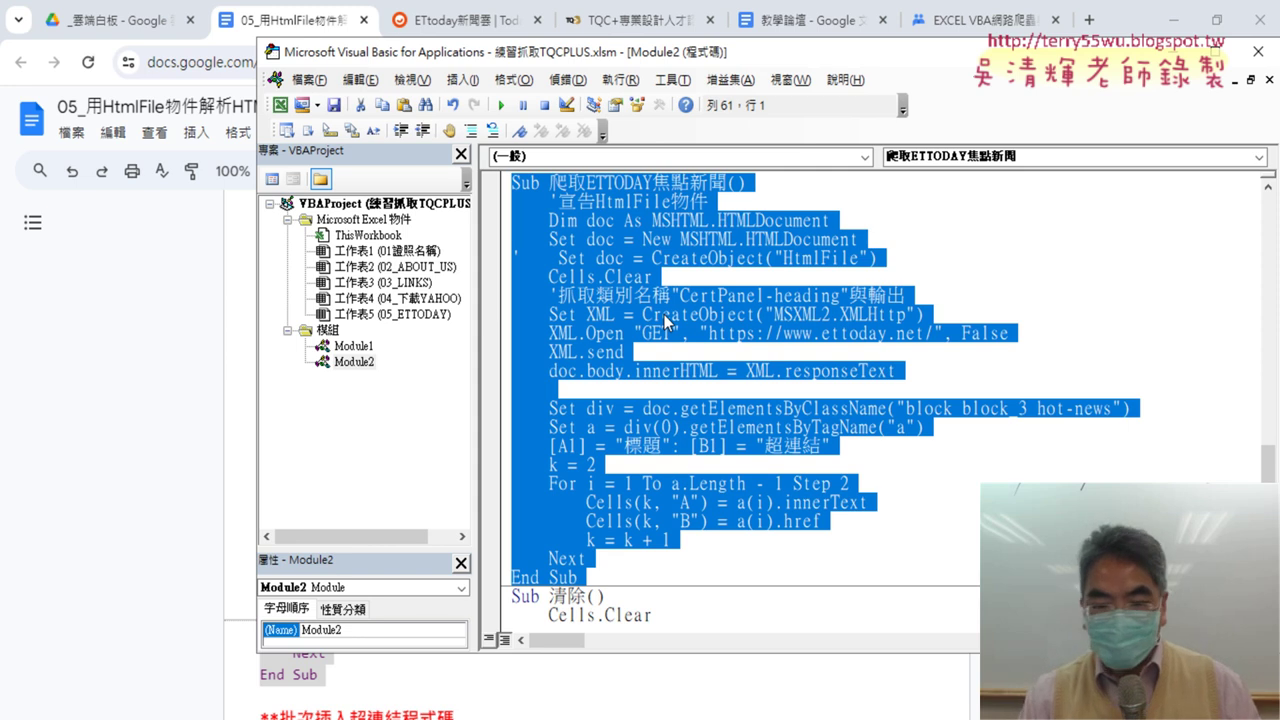
Step: Swap Module2's old ETTODAY scrape Sub for the pasted notes version above Sub 清除(), then return to Excel
key(Delete)
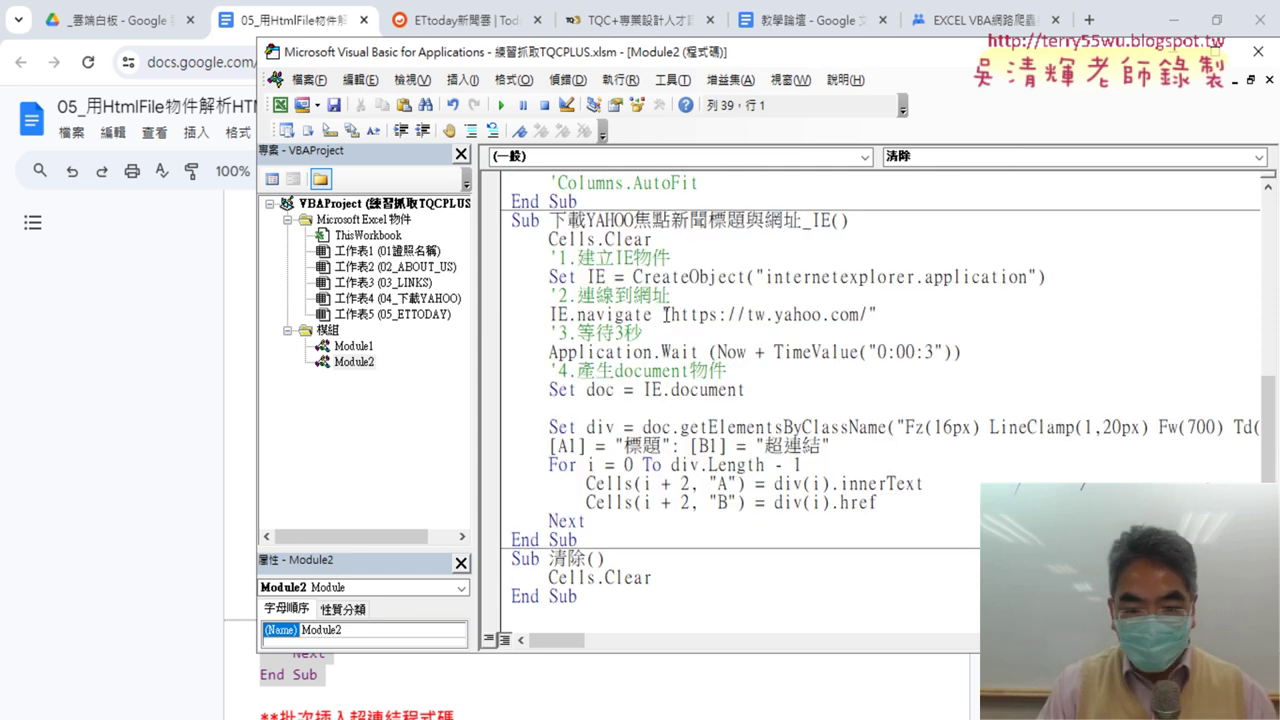
key(Return)
key(ctrl+v)
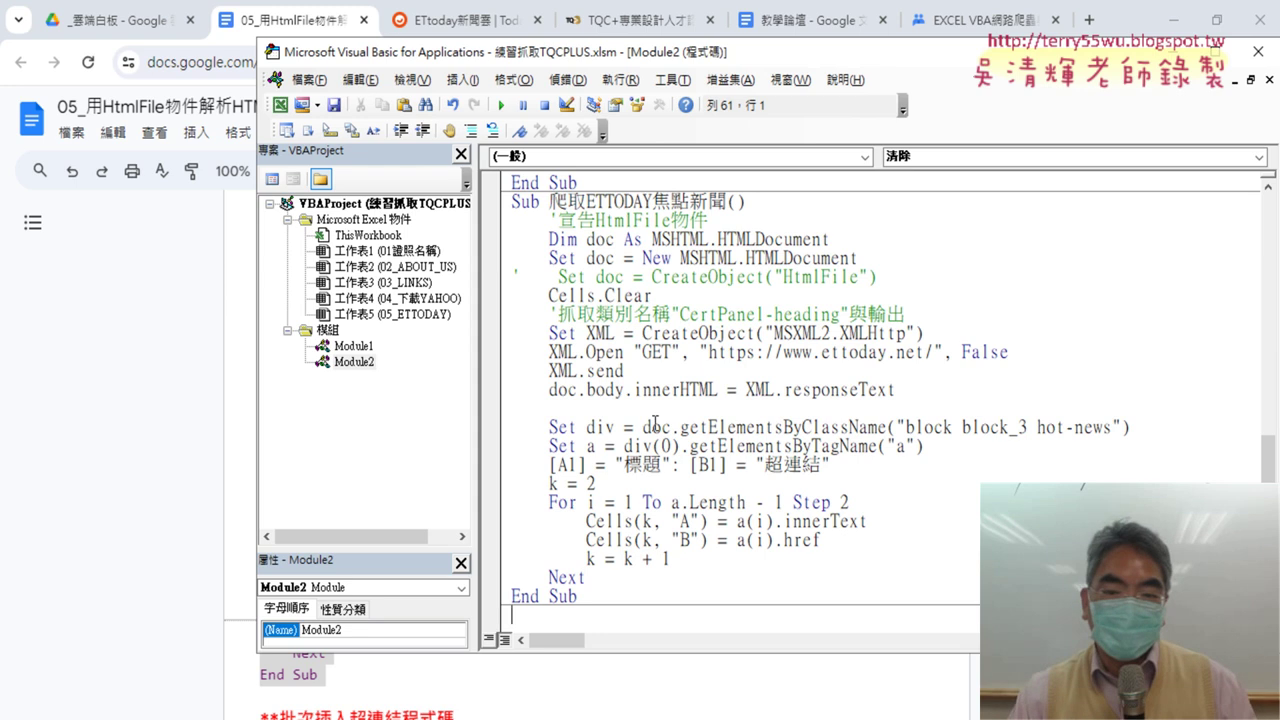
click(1172, 18)
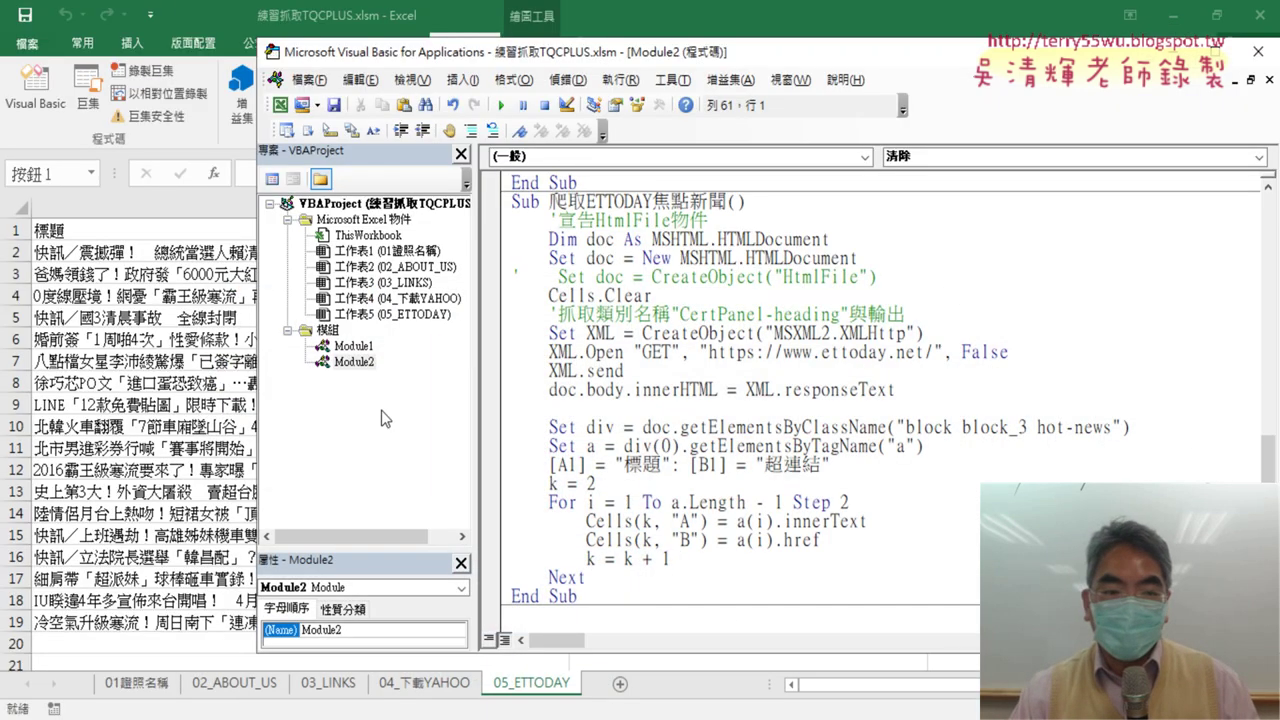
key(alt+F11)
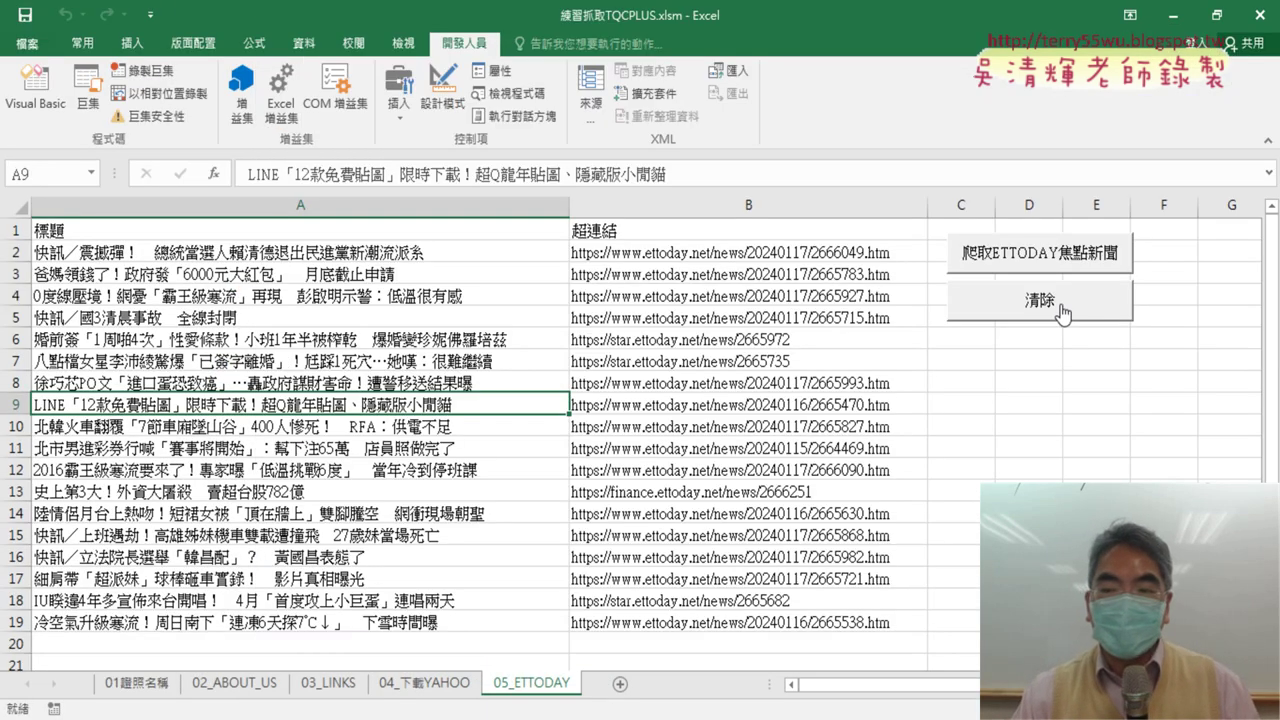
Step: Clear the sheet, check that the 清除 macro is only Cells.Clear, then rescrape the ETTODAY headlines
click(1062, 312)
right_click(1062, 308)
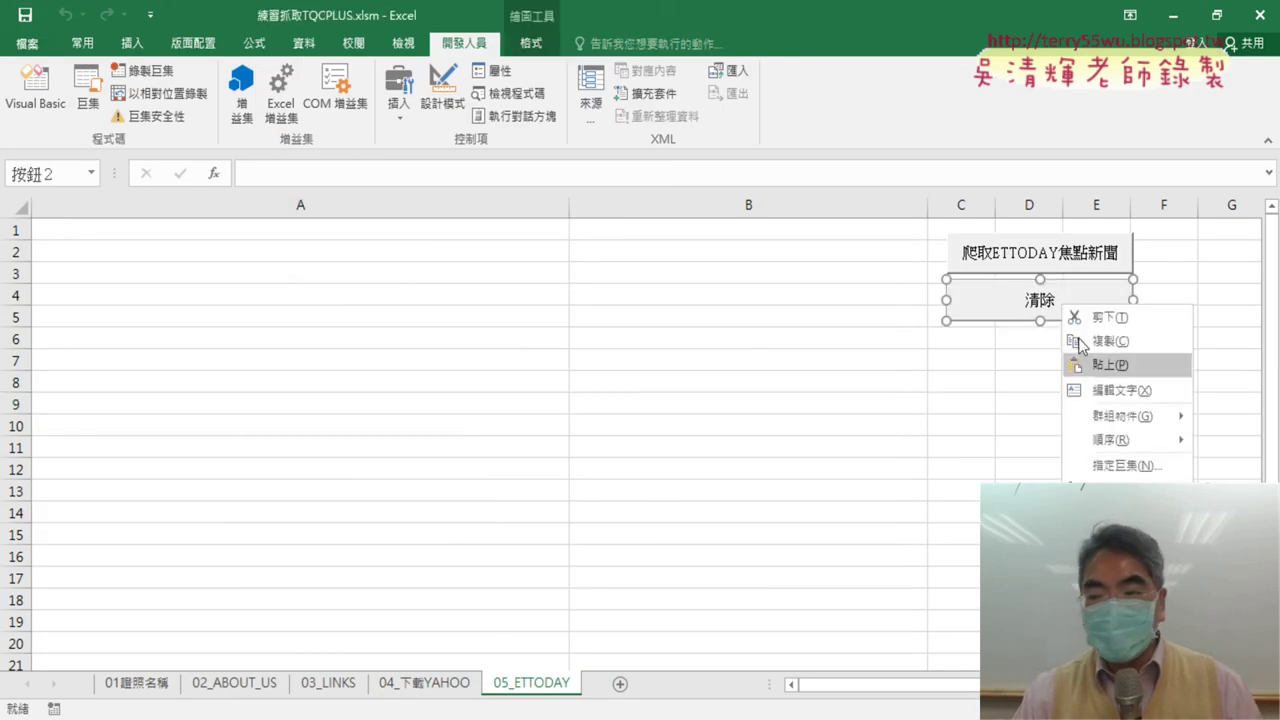
click(1112, 465)
click(1228, 320)
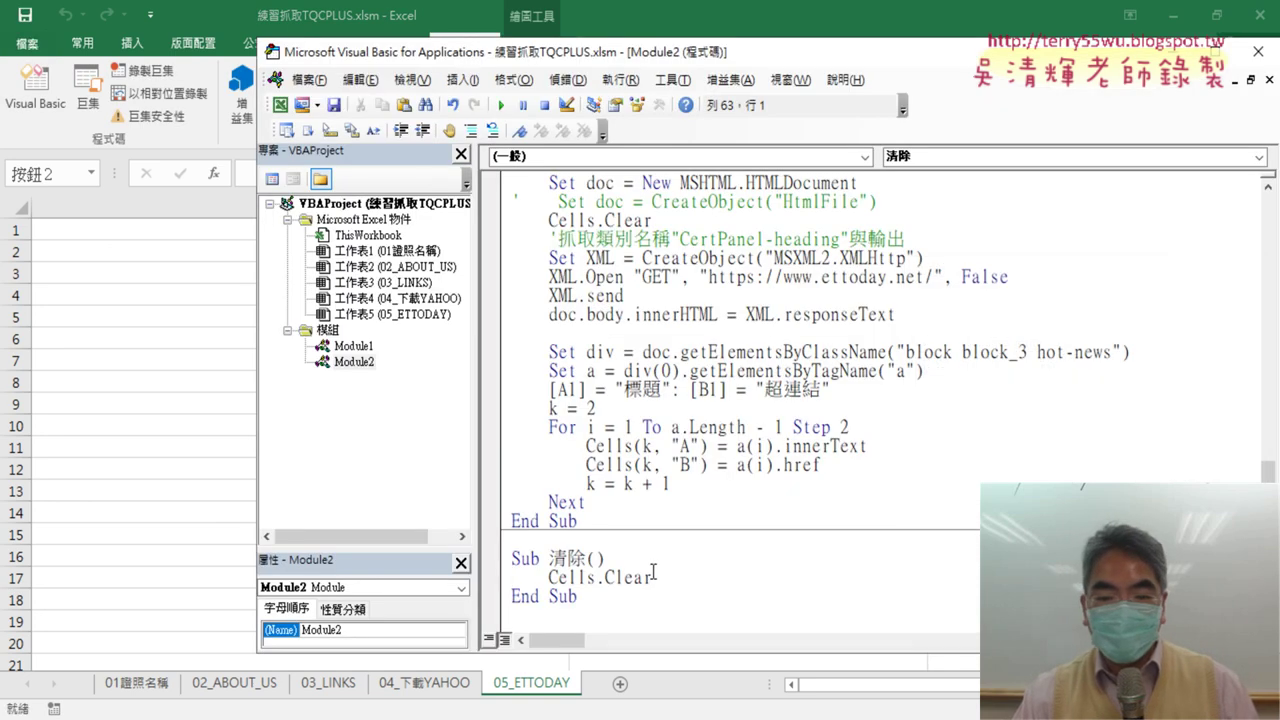
drag(653, 574, 549, 578)
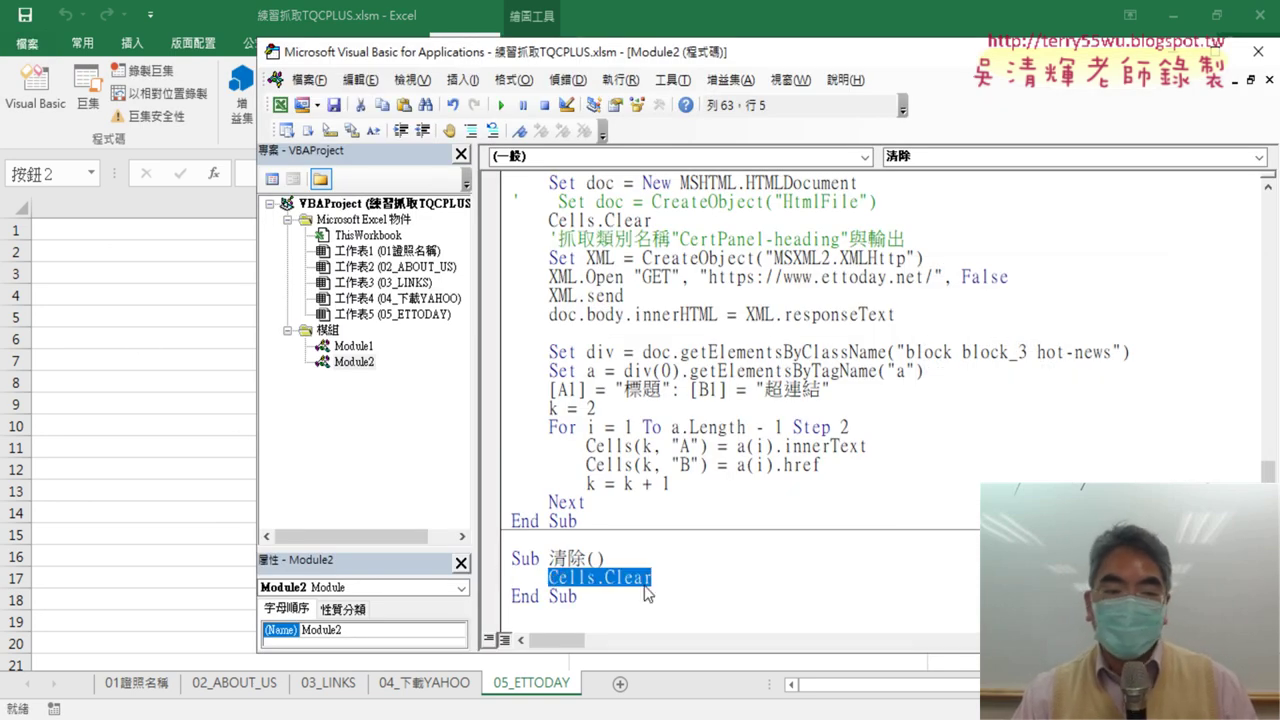
click(139, 440)
click(1118, 446)
click(1022, 262)
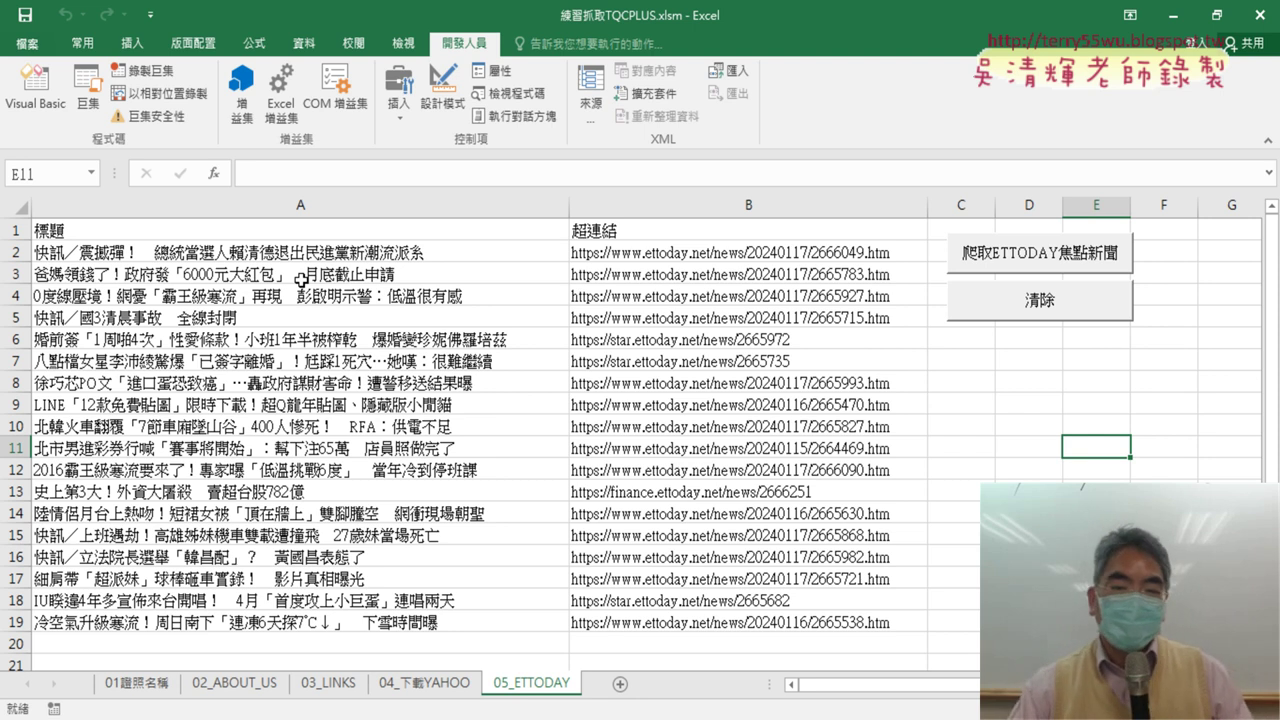
Step: Bring up the right-click menu on cell B3, which holds an ETTODAY news URL
right_click(701, 282)
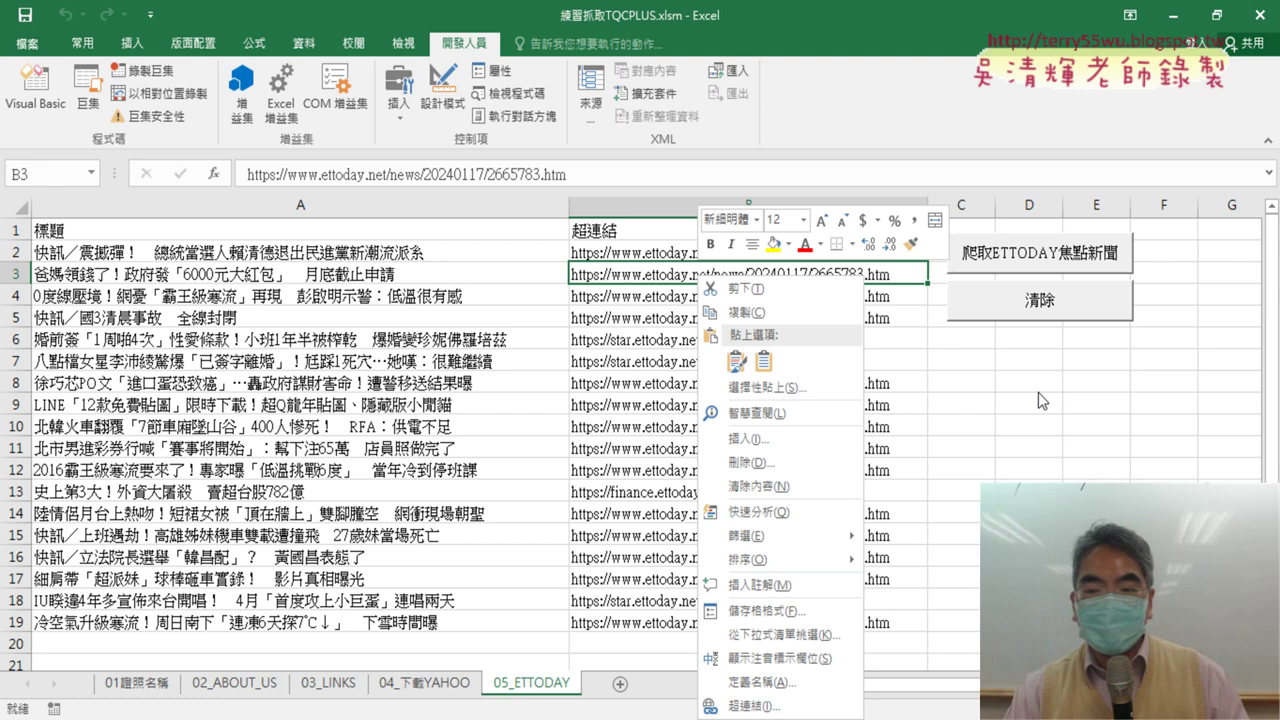
Step: Start recording a new macro named 超連結
key(Escape)
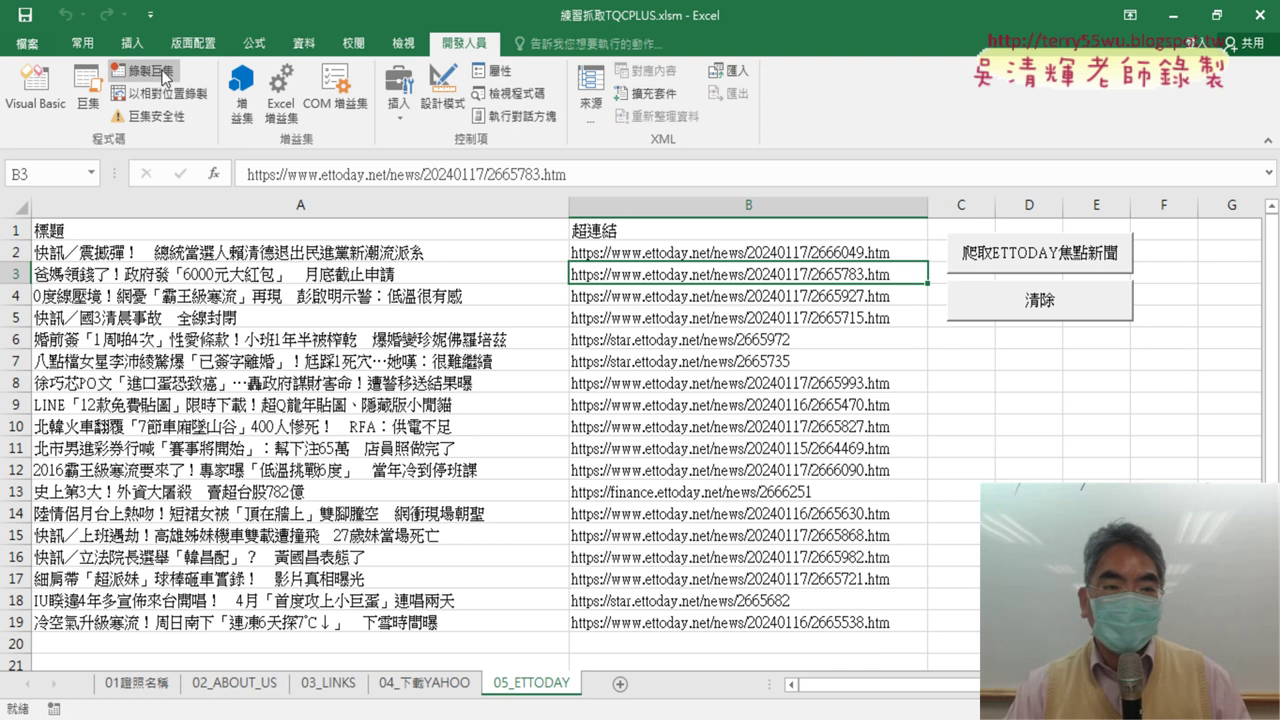
click(163, 72)
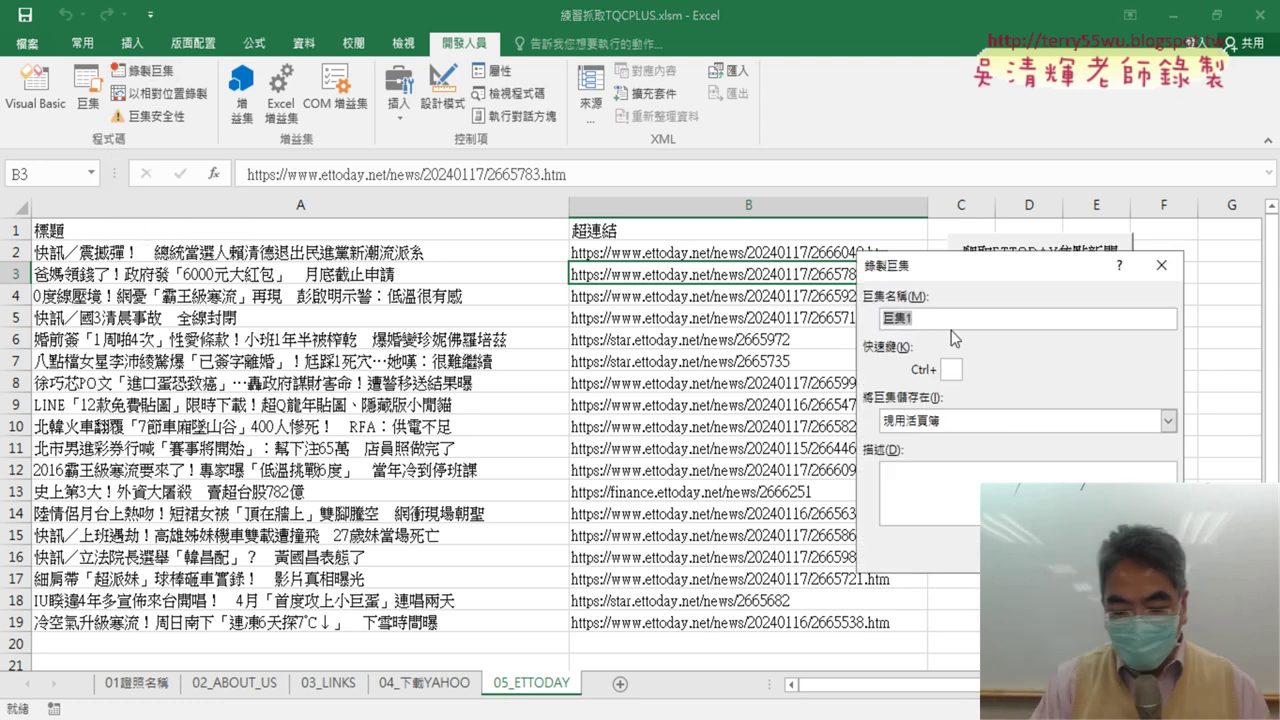
text(ㄓ超ㄌㄧ)
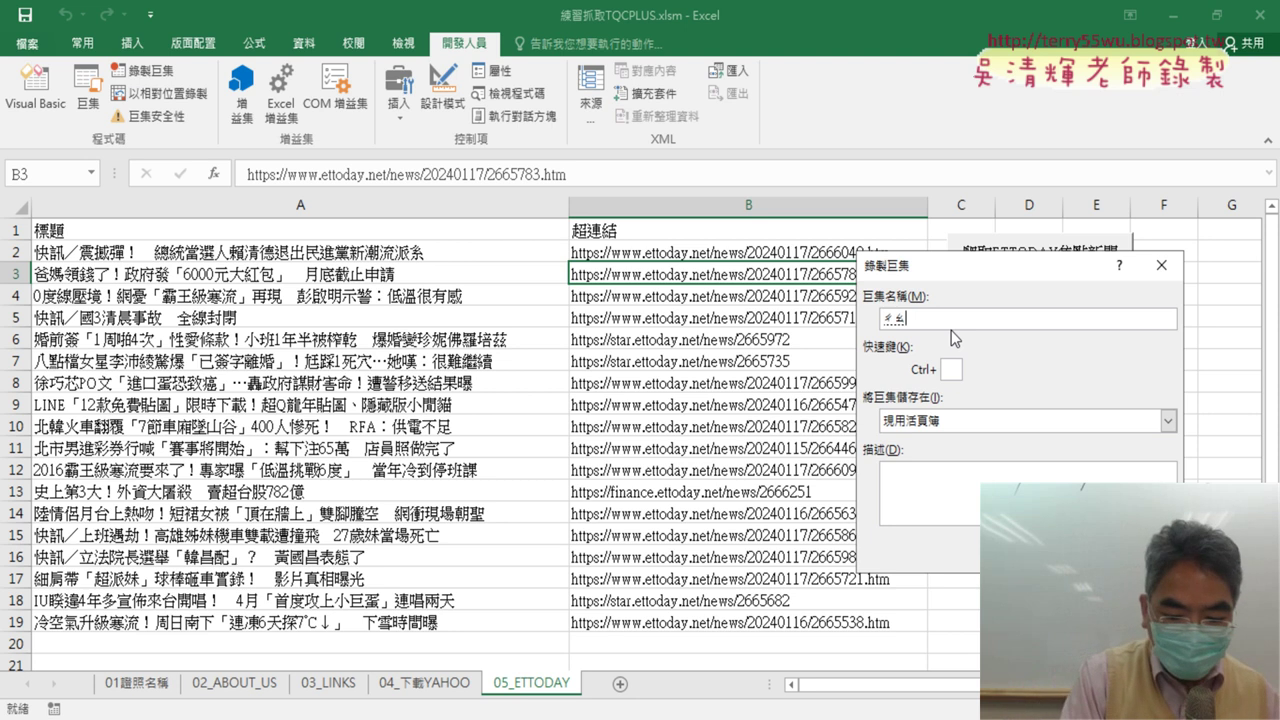
text(連ㄐㄧ)
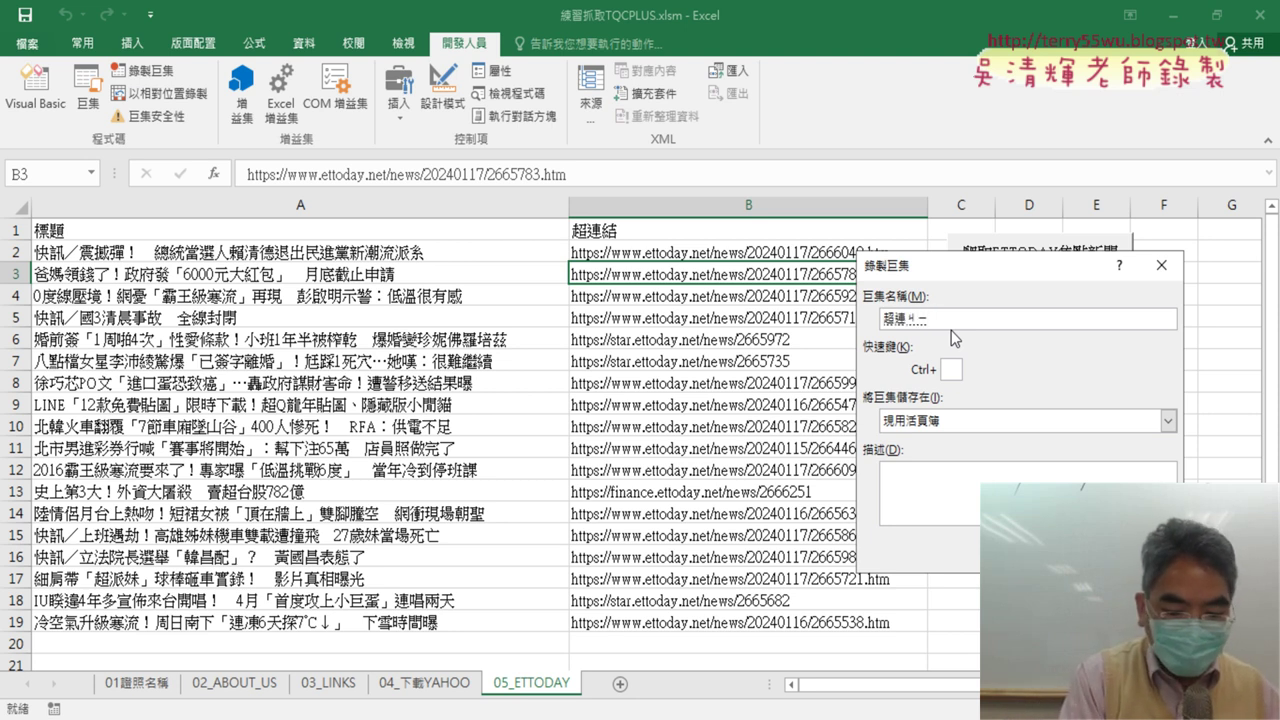
text(結)
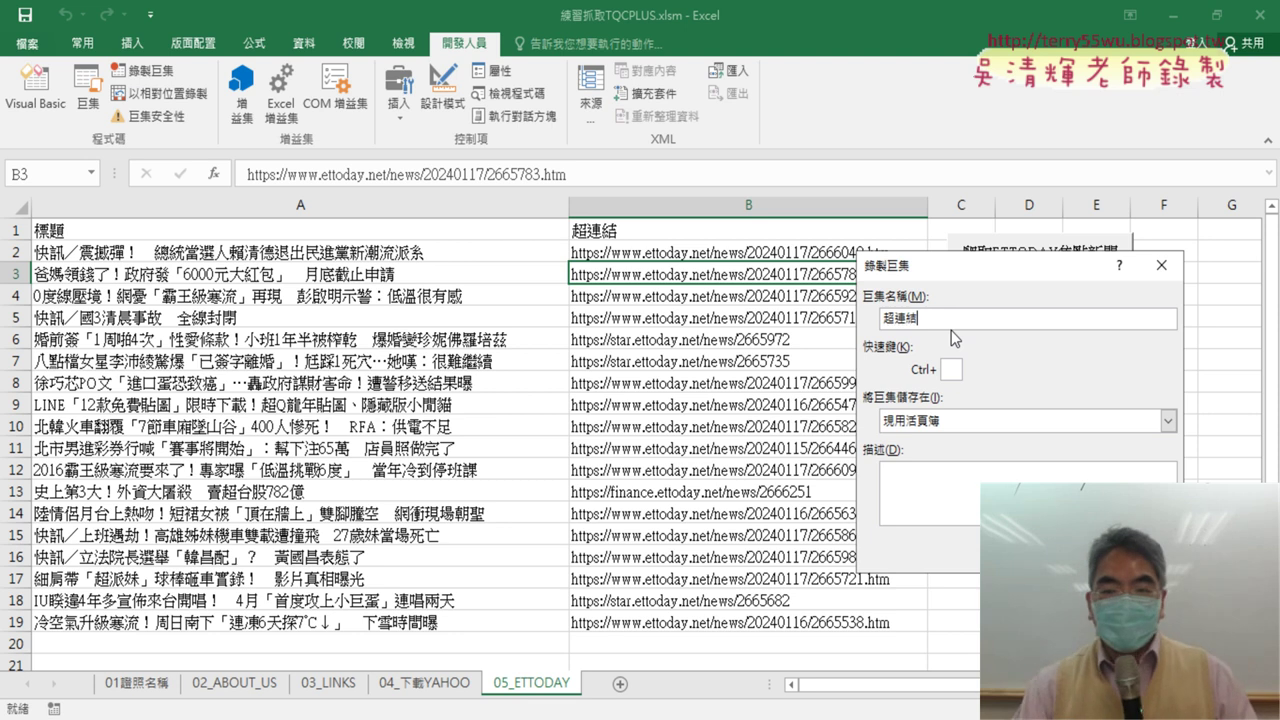
key(Return)
key(Return)
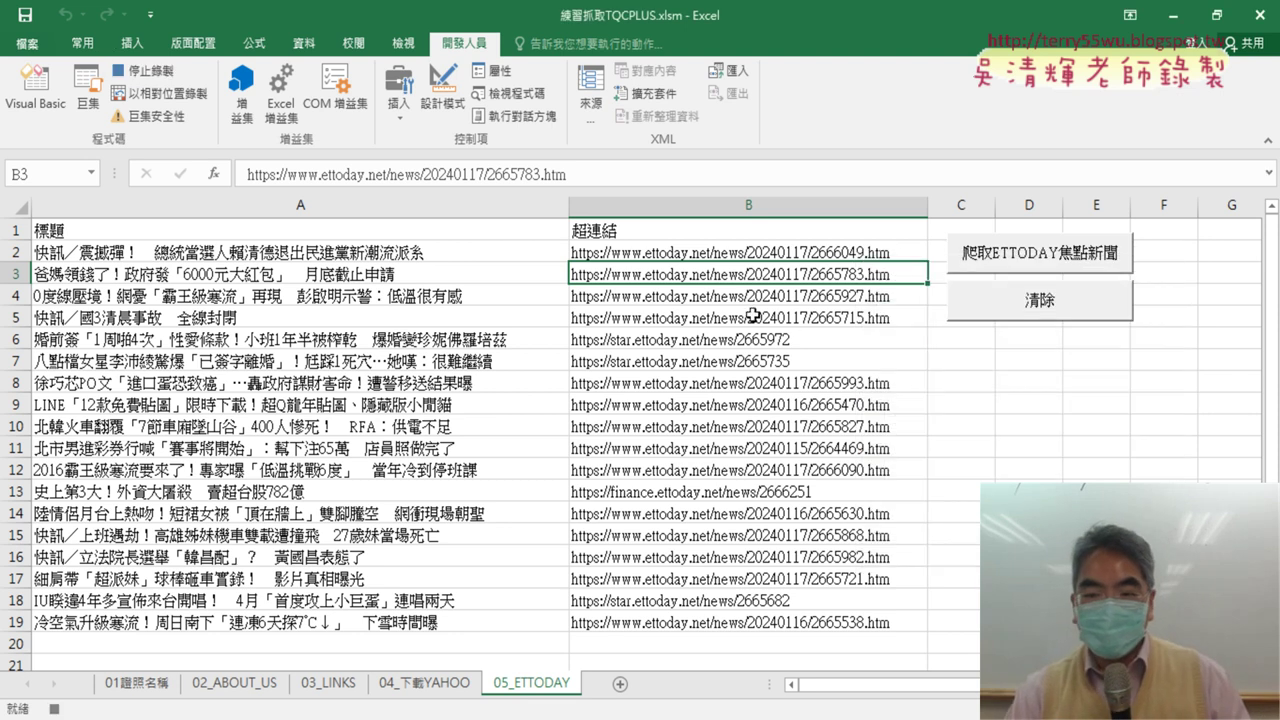
Step: Hyperlink B3 to its own URL, copied from the display text into Address, then stop recording
right_click(636, 276)
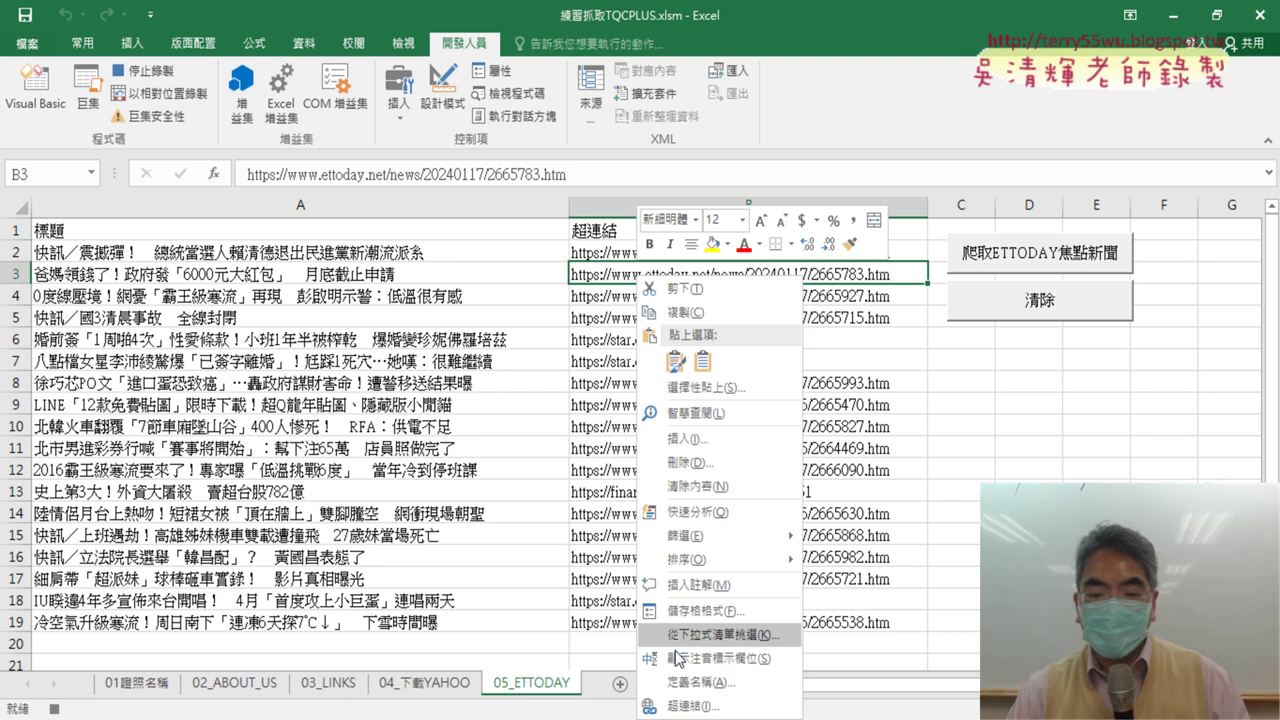
click(700, 695)
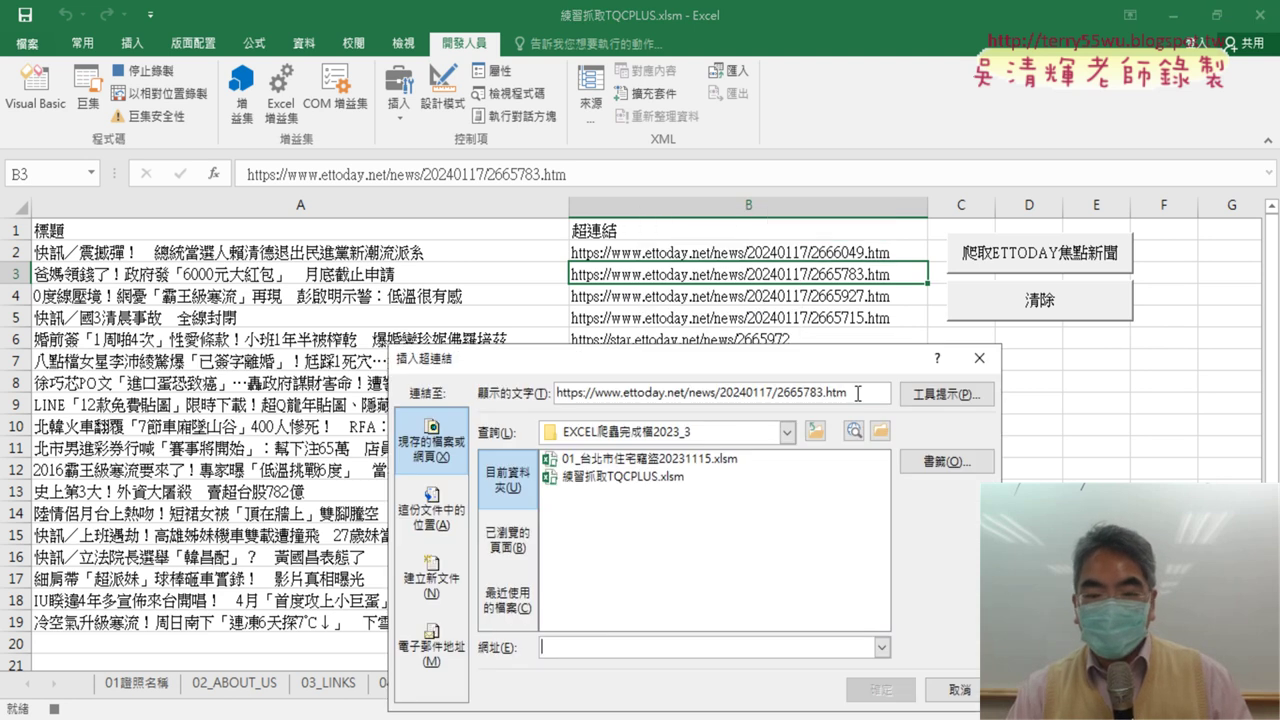
drag(857, 393, 449, 378)
key(ctrl+c)
right_click(652, 398)
click(690, 424)
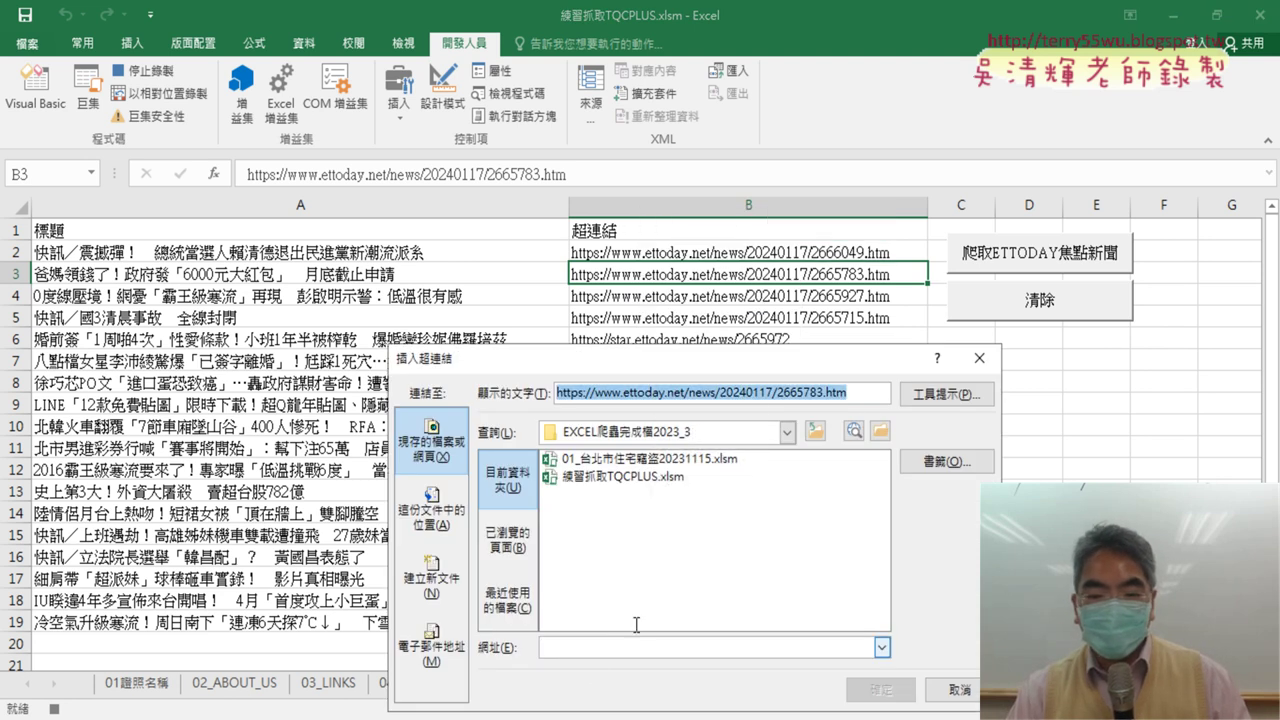
click(596, 647)
right_click(596, 647)
click(640, 592)
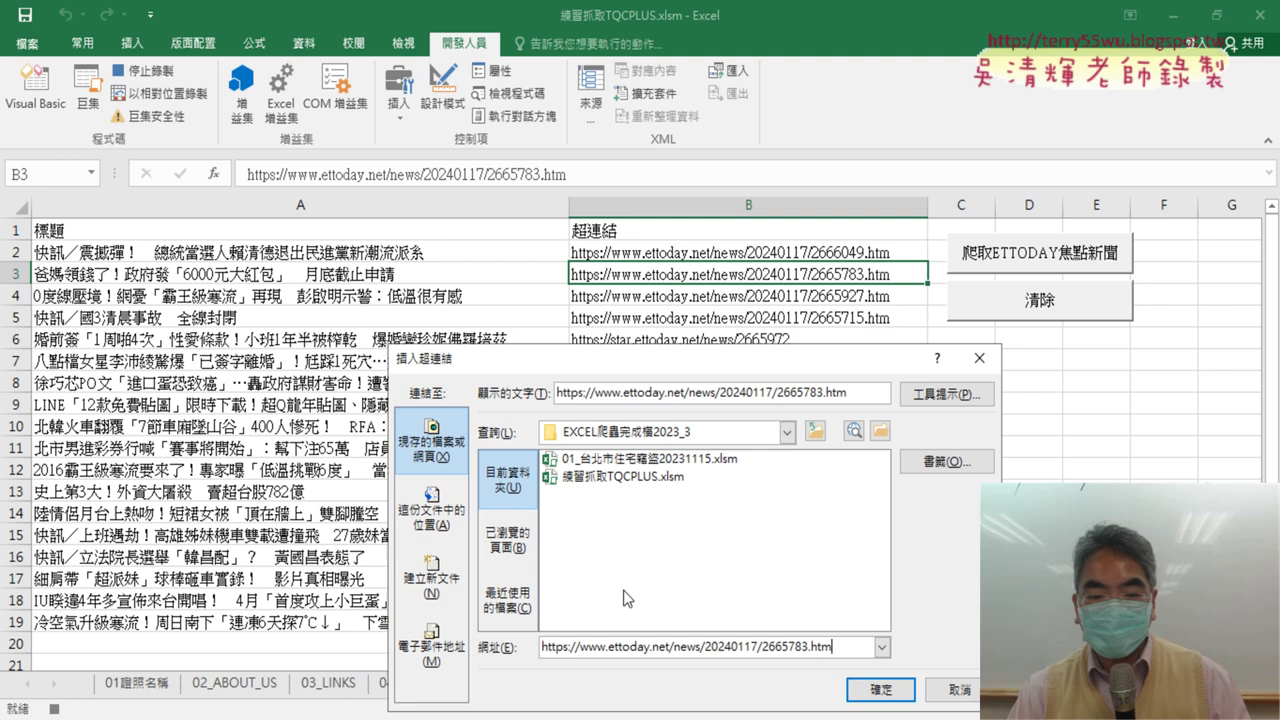
click(879, 689)
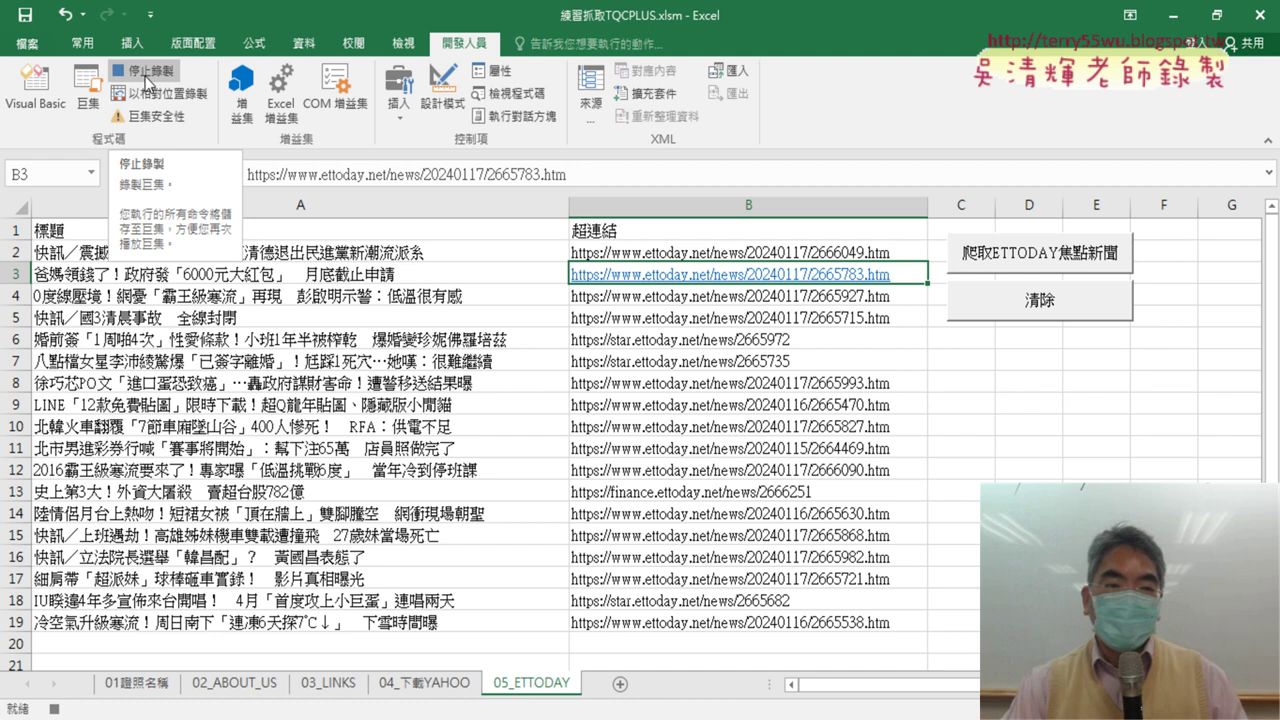
click(147, 72)
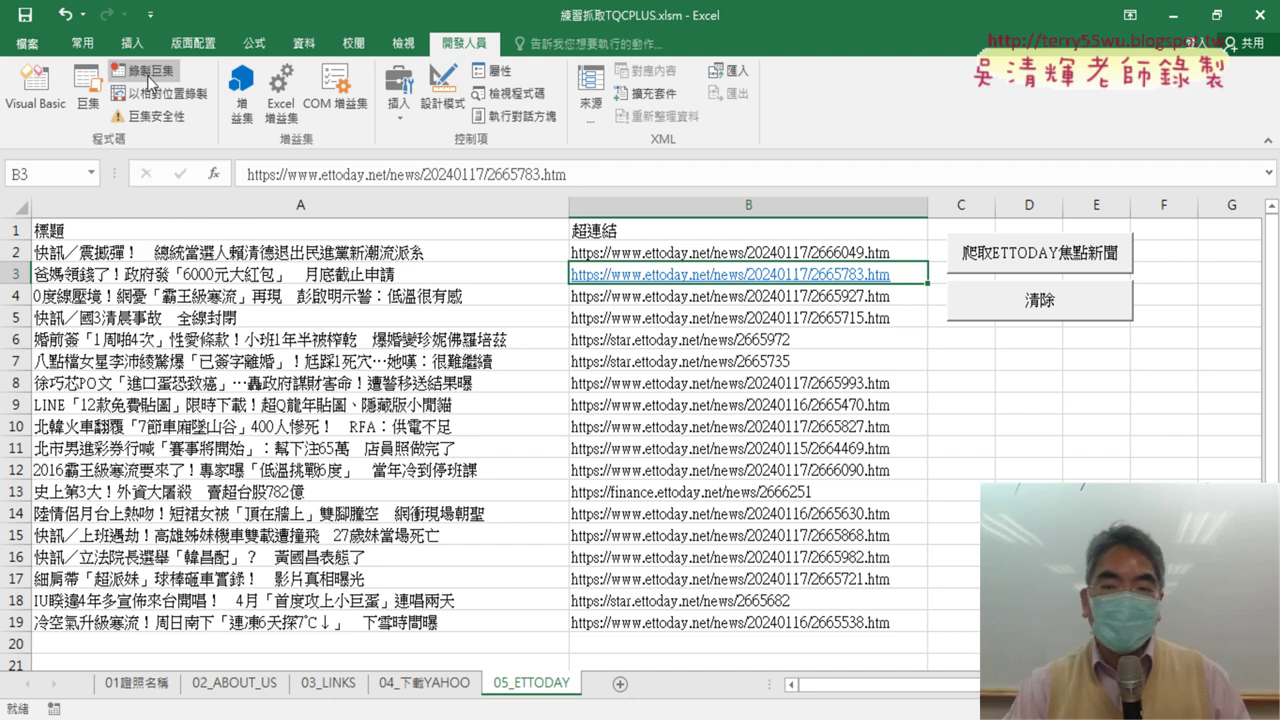
Step: Clear and rescrape the ETtoday news, then run the 超連結 macro from the Macros list
click(1058, 308)
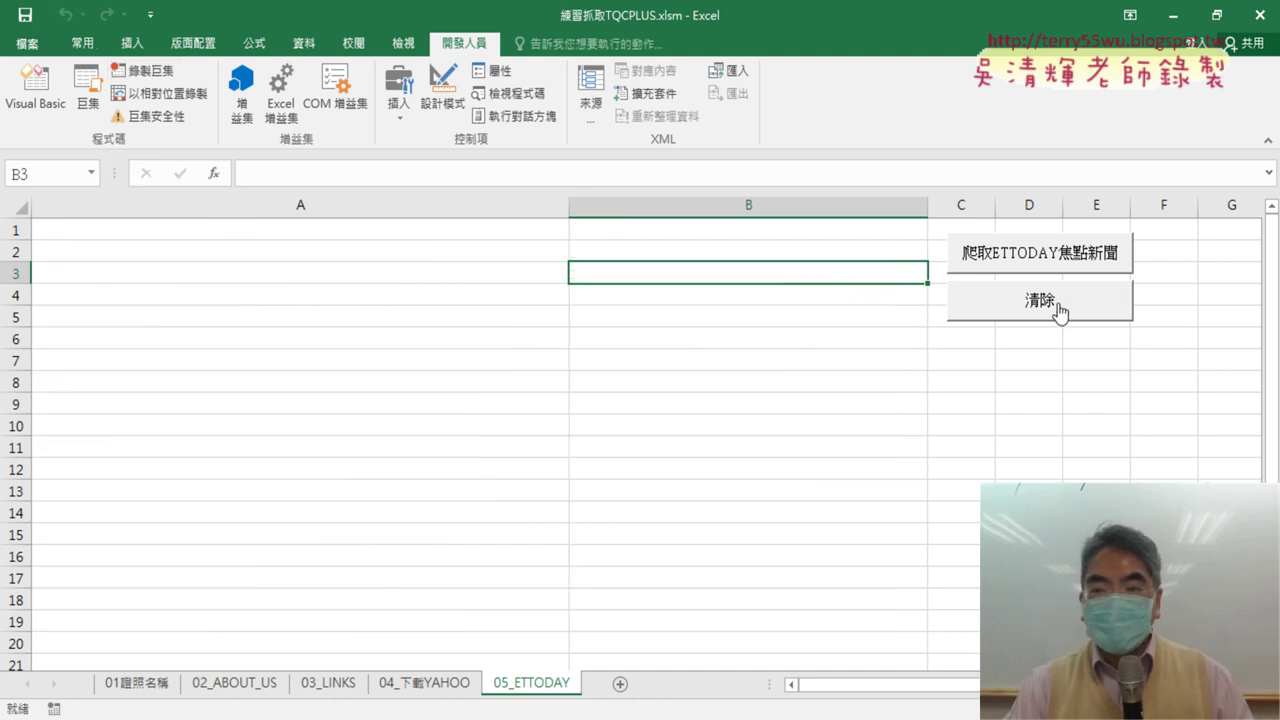
click(1060, 262)
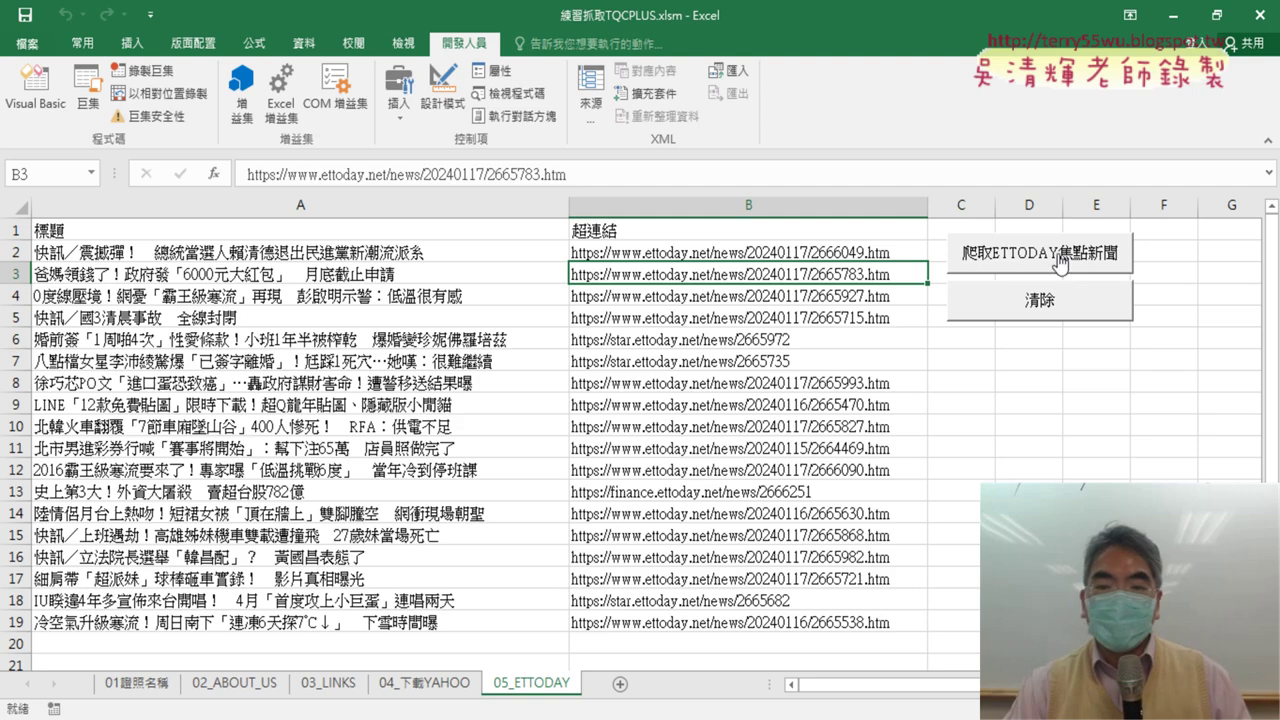
click(88, 88)
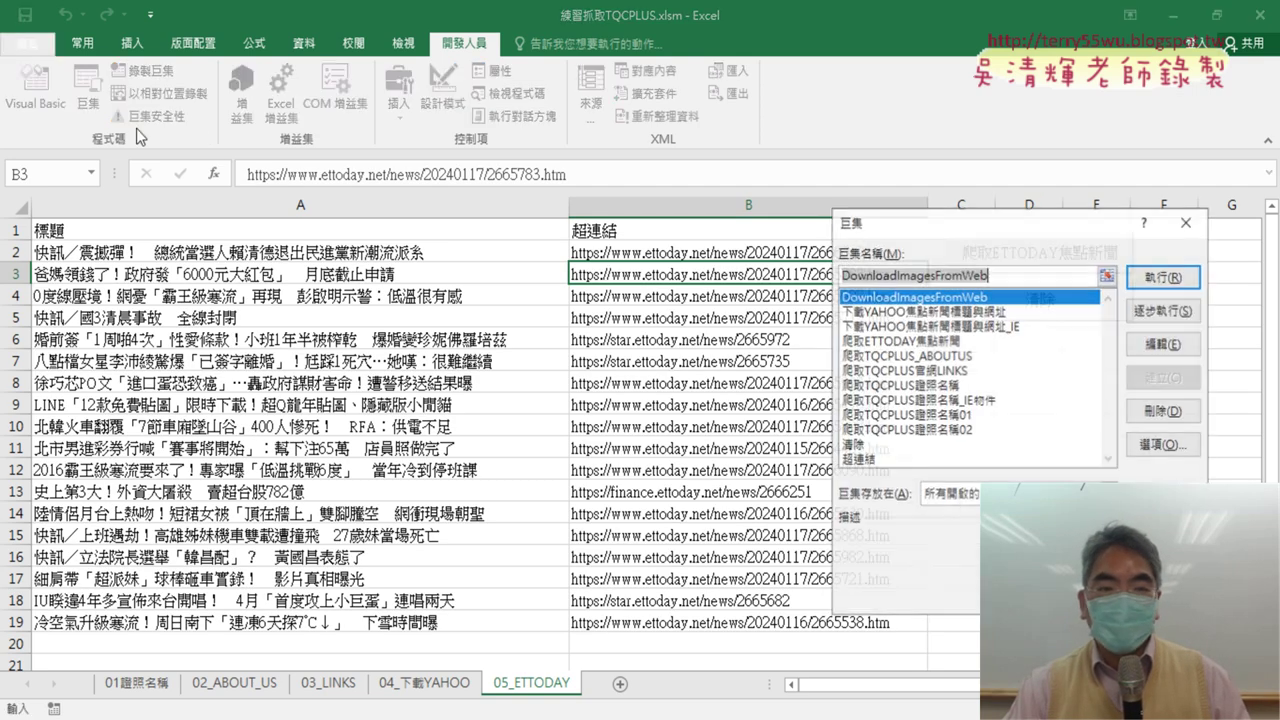
click(882, 459)
click(1166, 284)
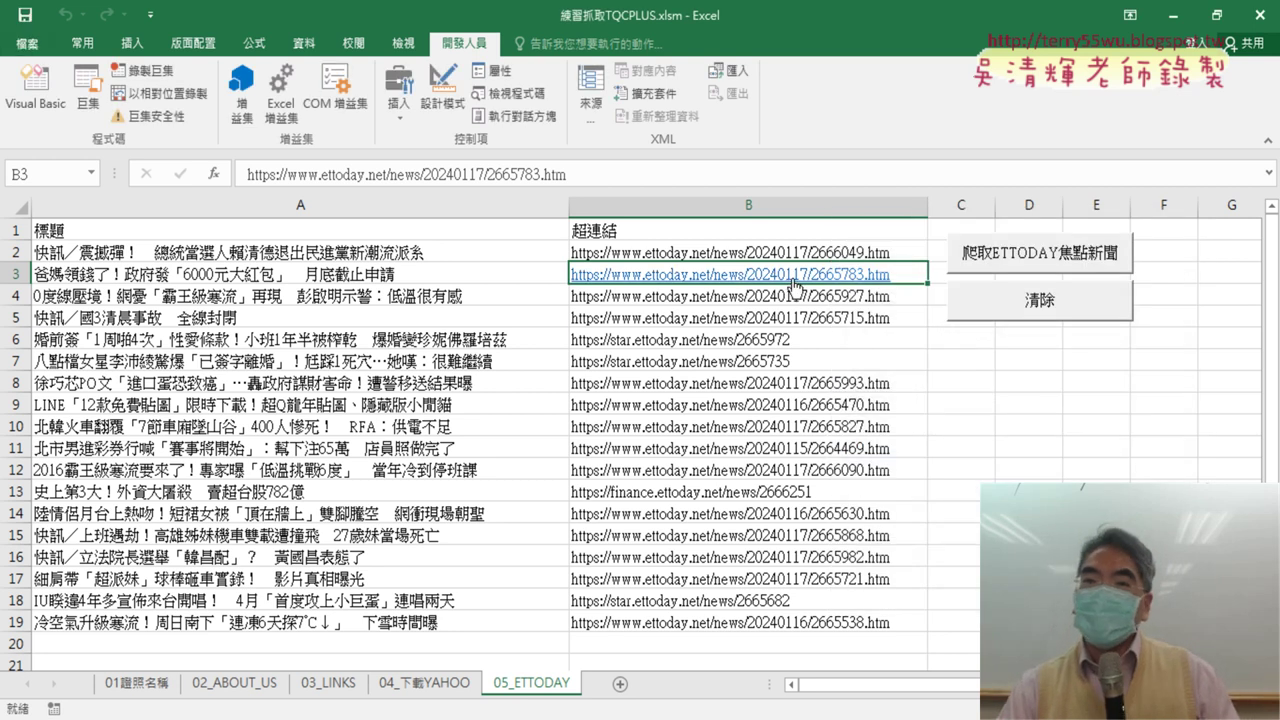
Step: Open the 超連結 macro's code for editing from the Macros list
click(88, 92)
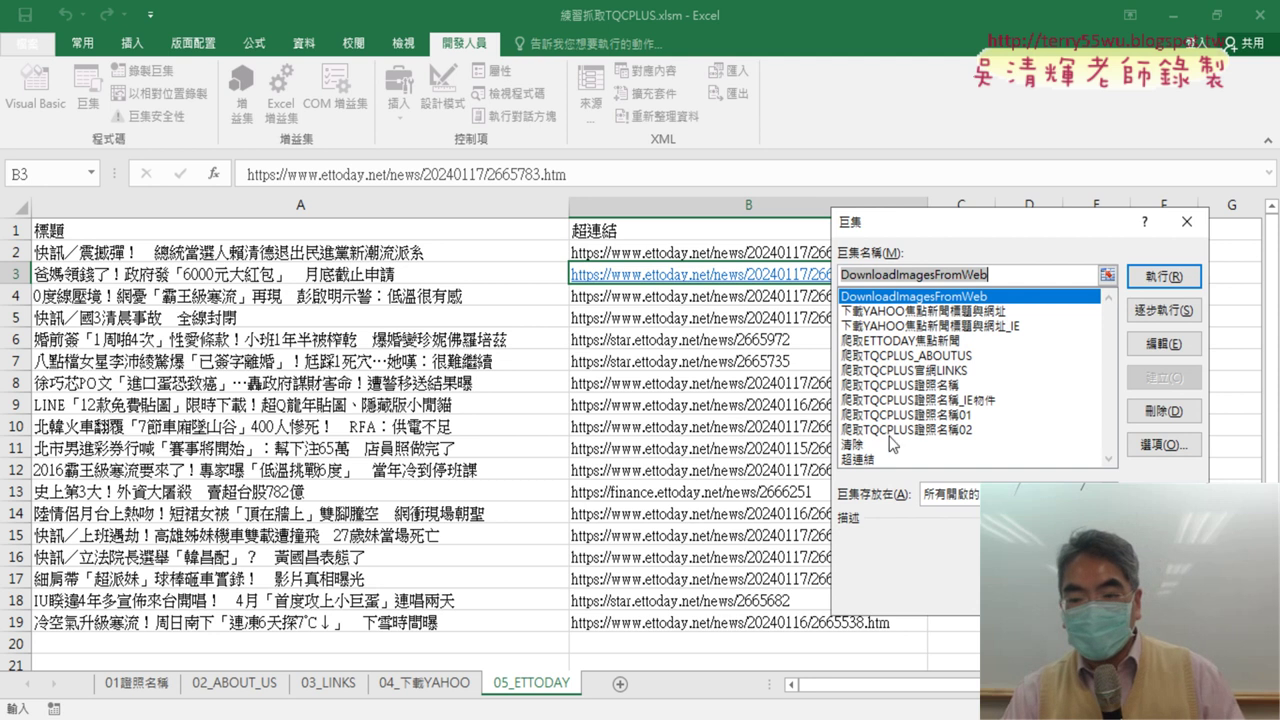
click(882, 459)
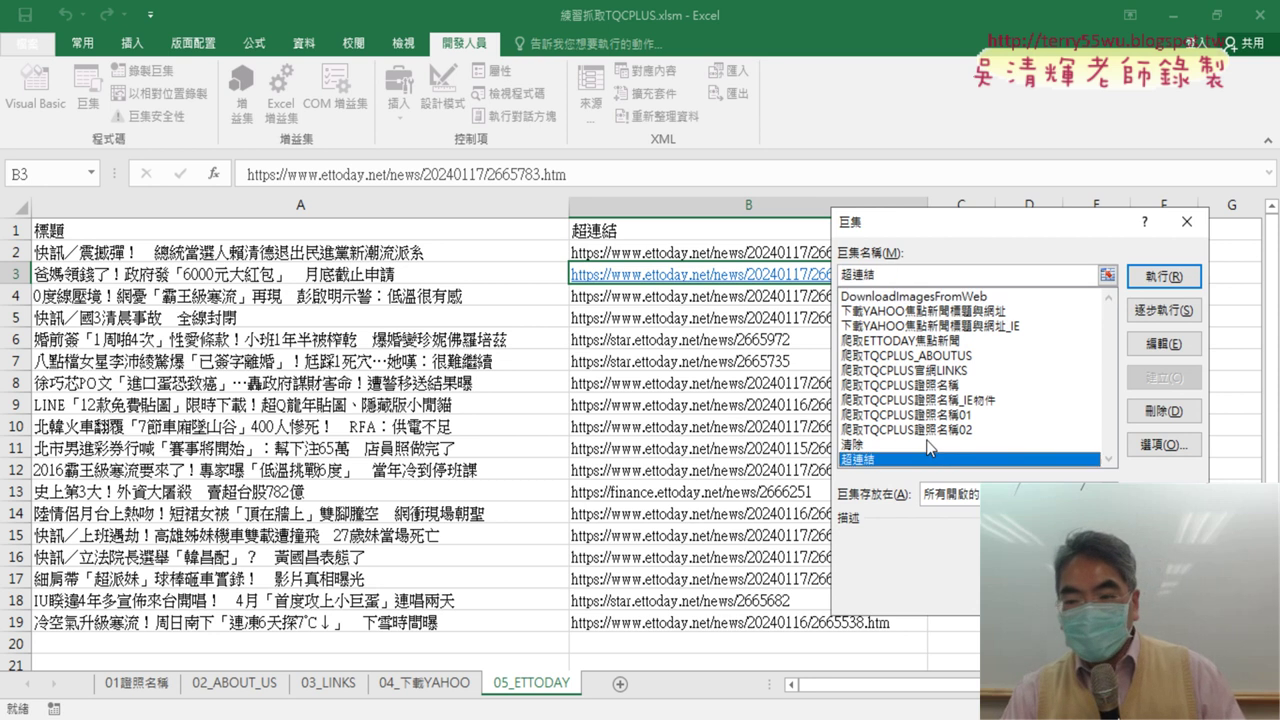
click(1173, 346)
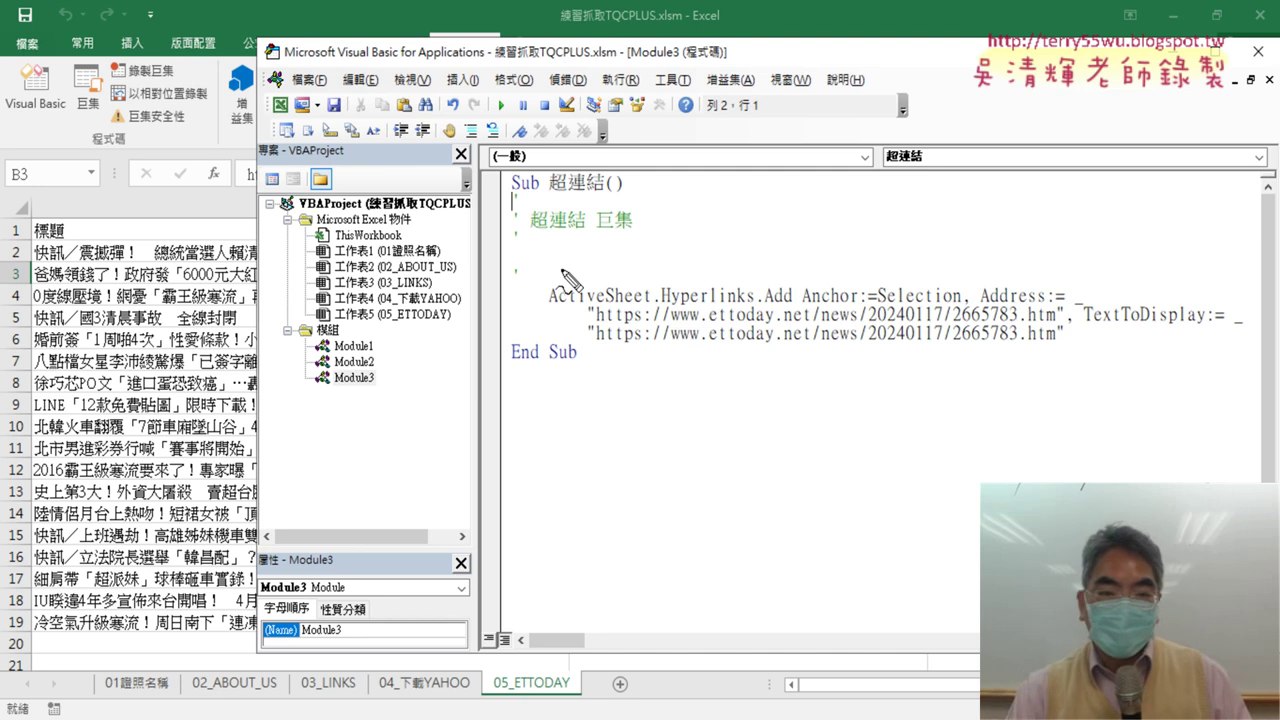
Step: Go back to Module3's 超連結 code and delete the comment lines under its Sub header
drag(382, 395, 390, 390)
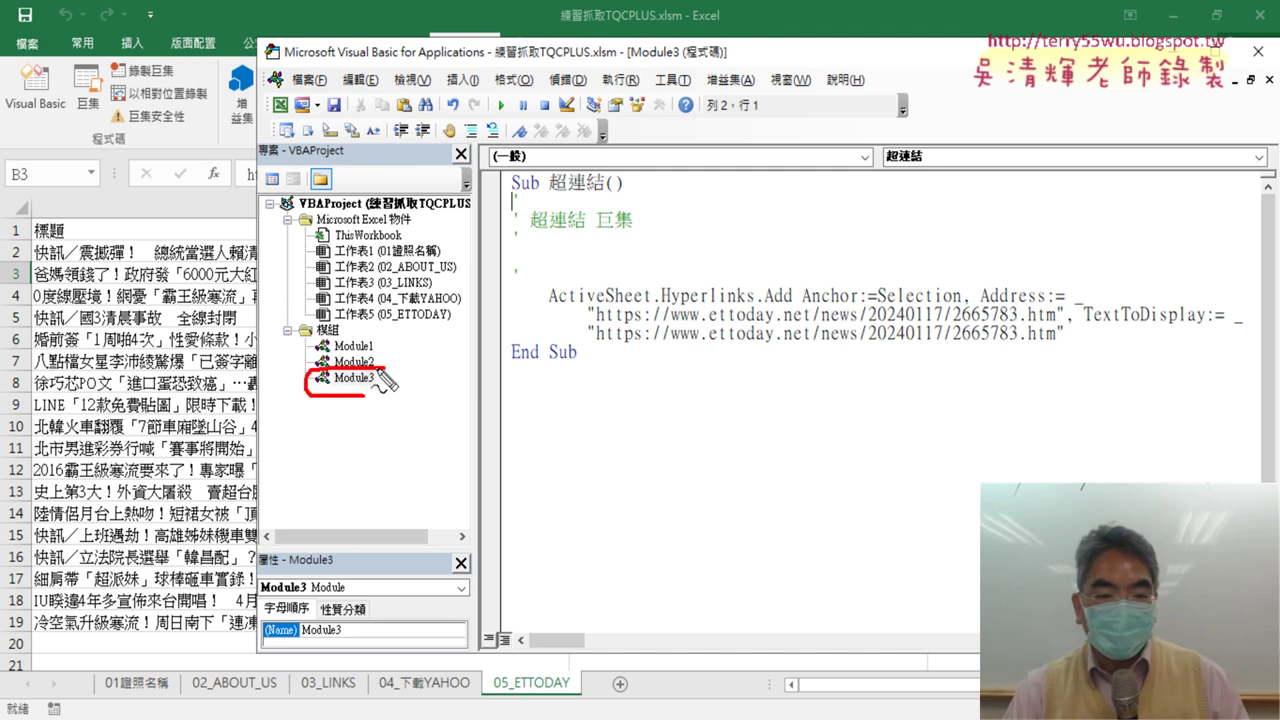
drag(530, 382, 627, 380)
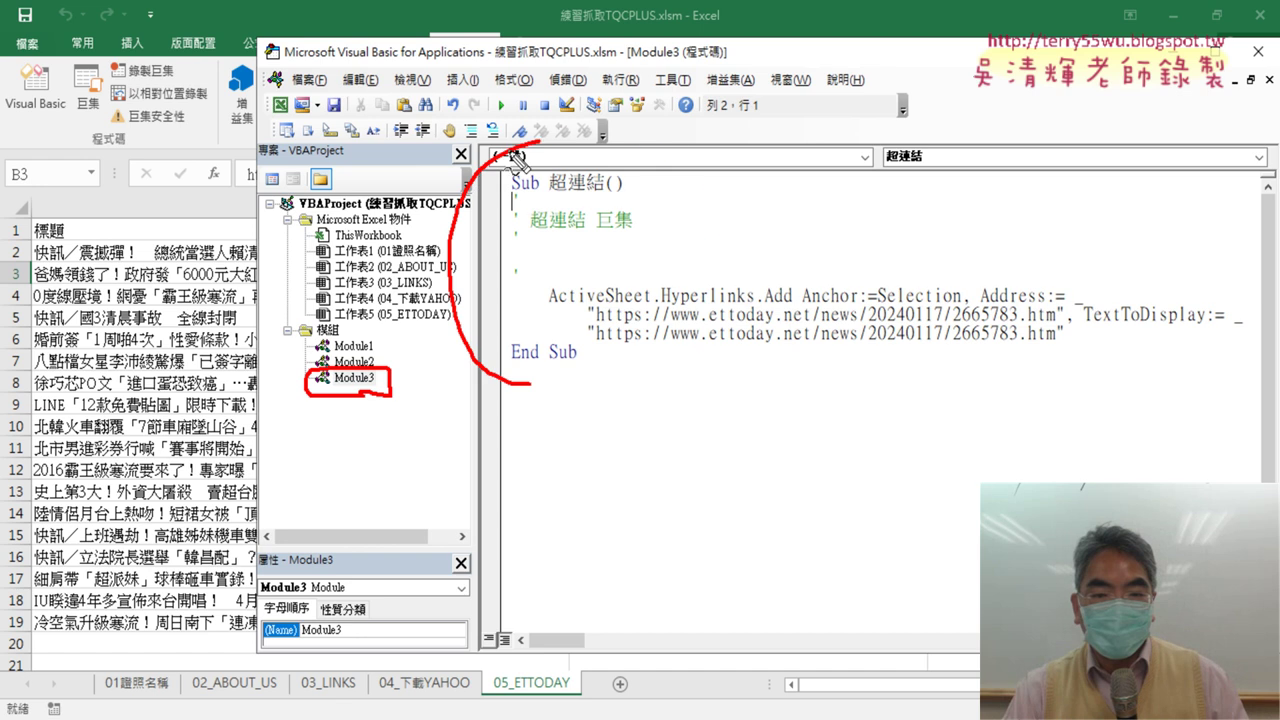
drag(398, 377, 456, 358)
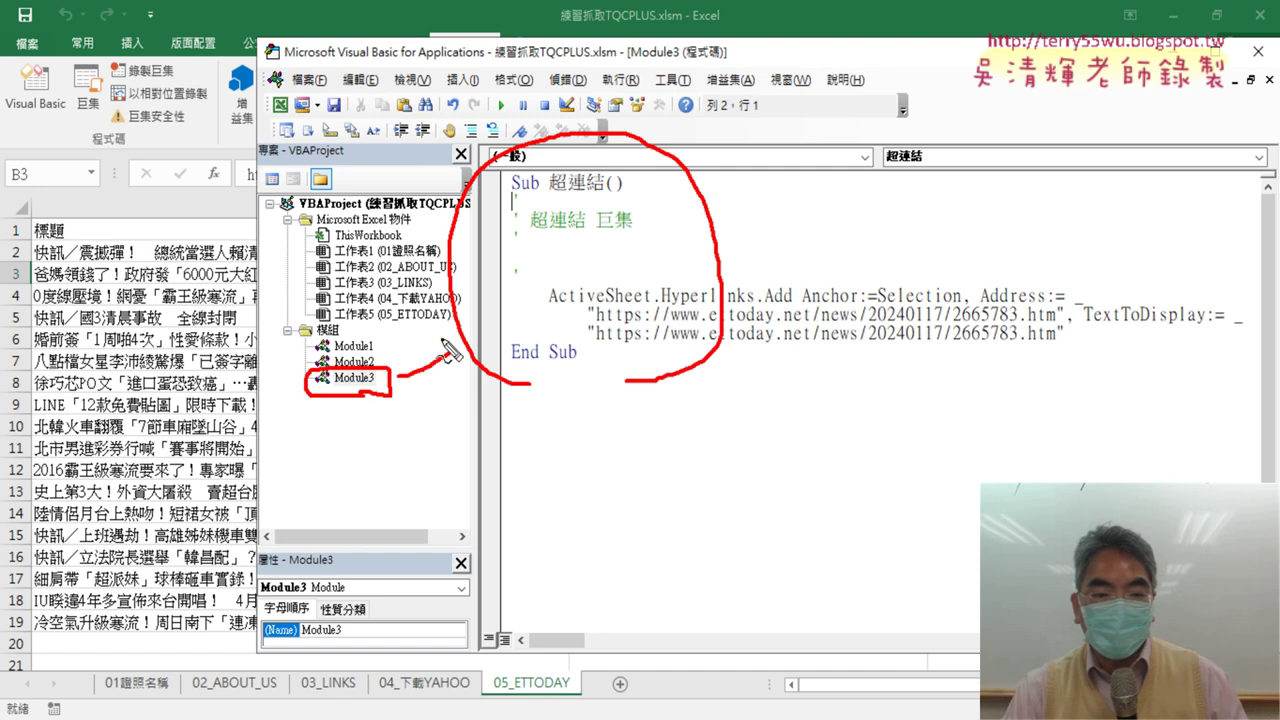
key(Escape)
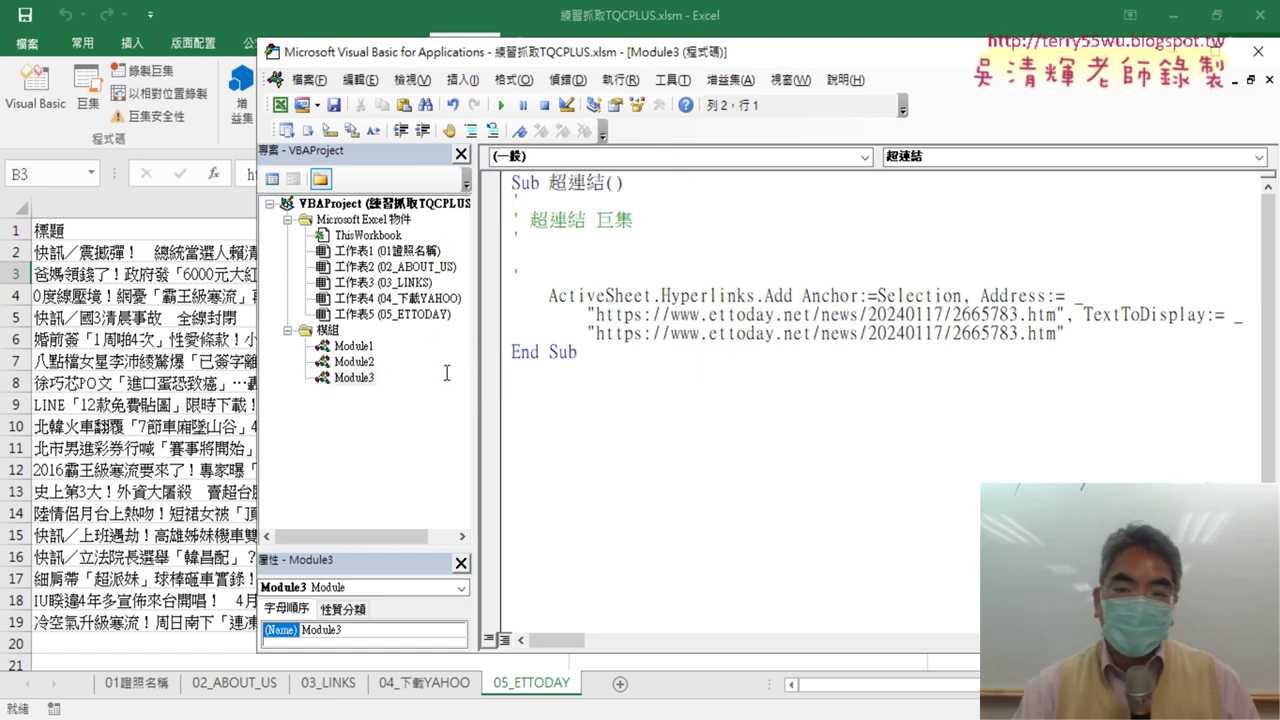
key(ctrl+Tab)
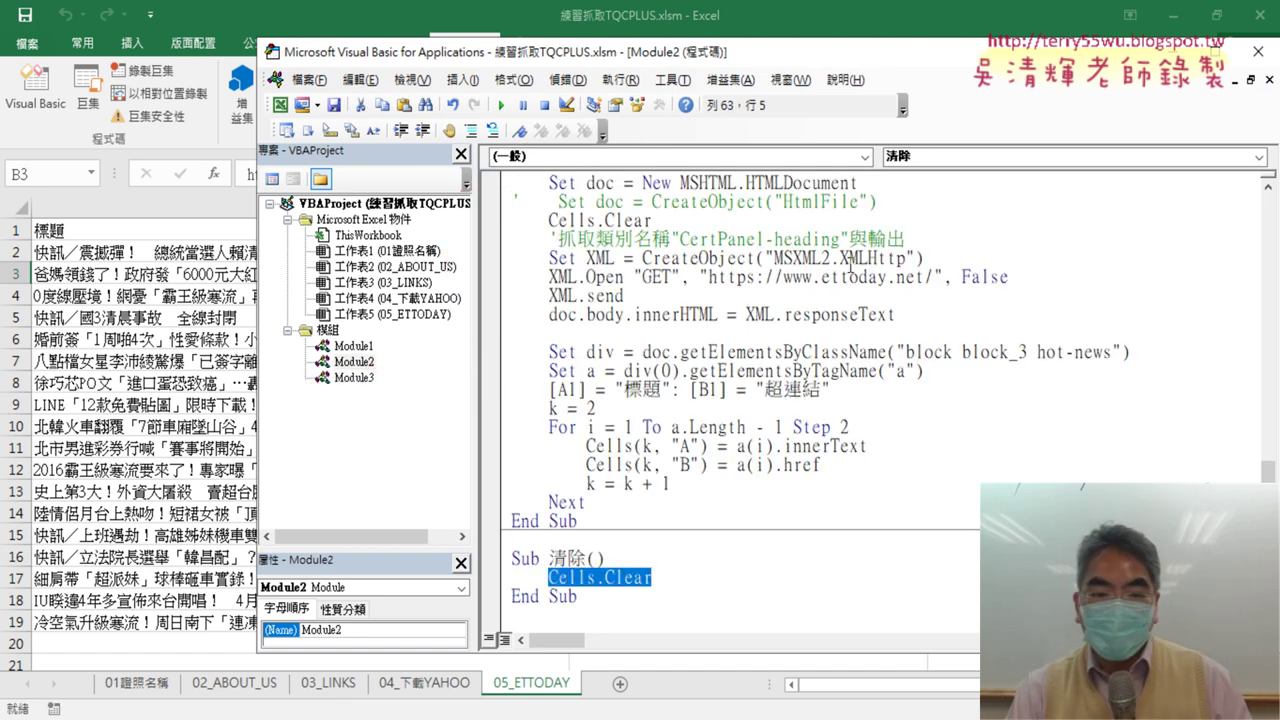
double_click(367, 381)
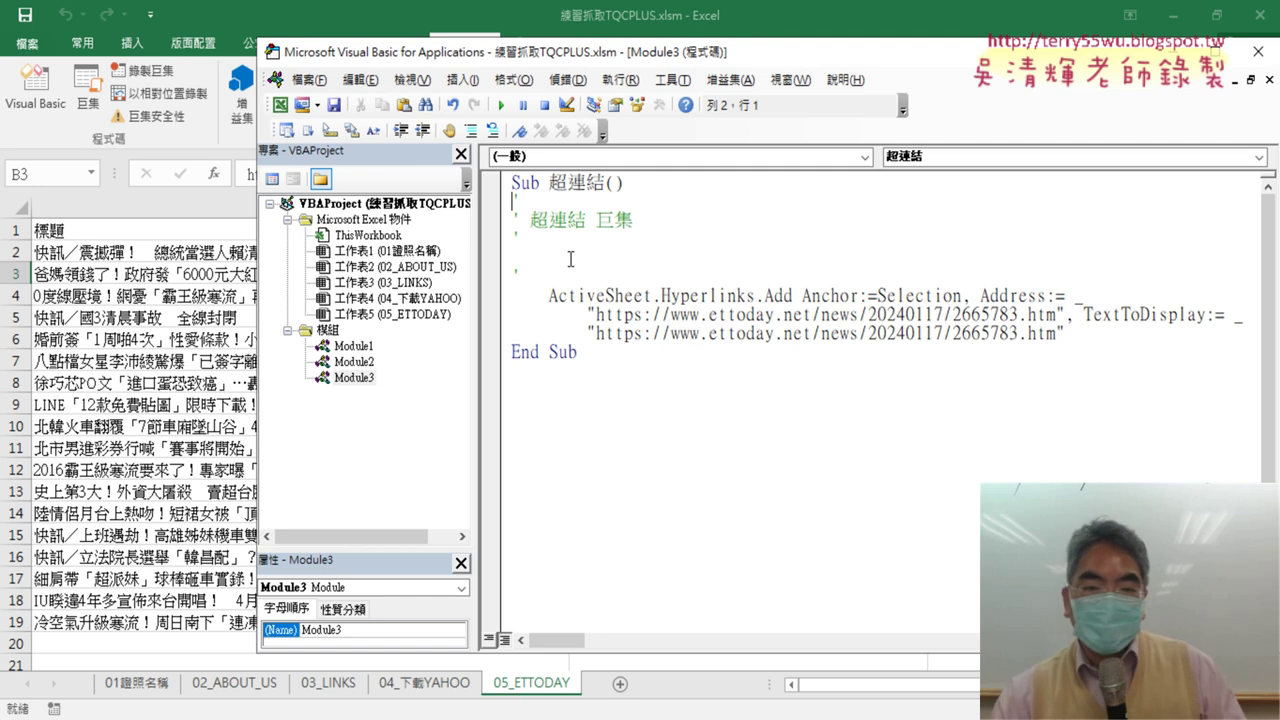
drag(519, 268, 500, 207)
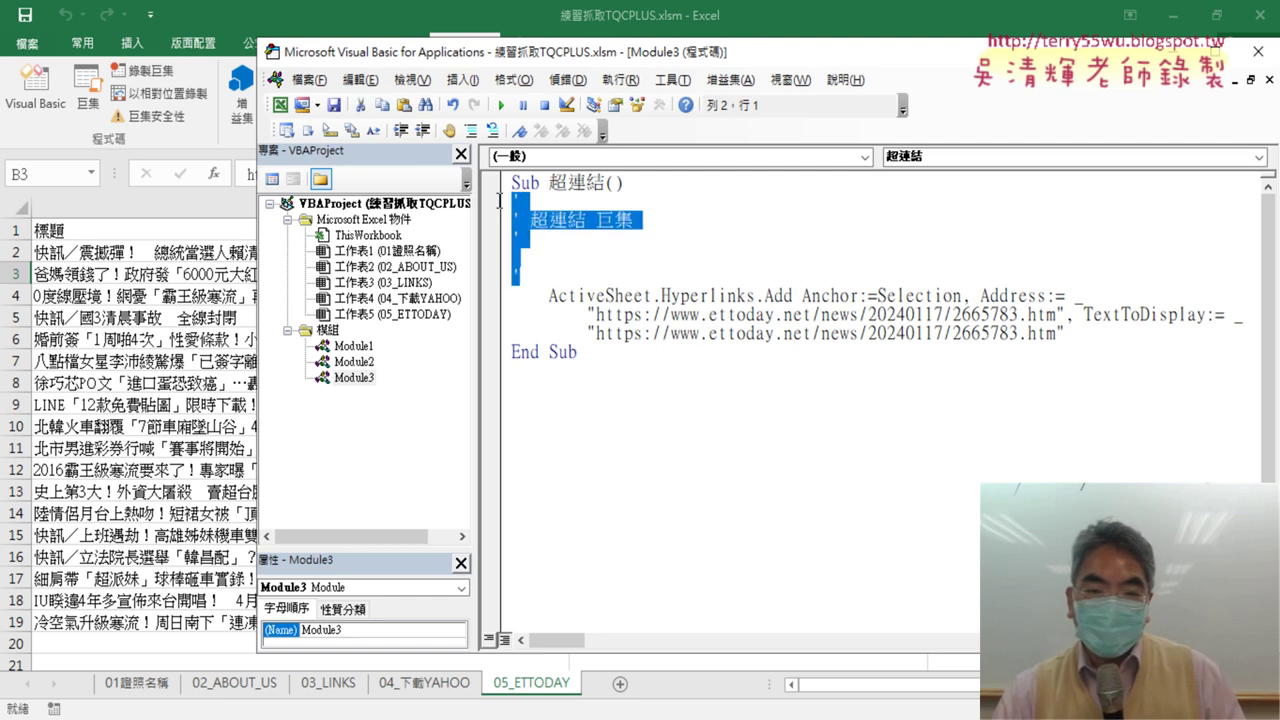
key(Delete)
key(Delete)
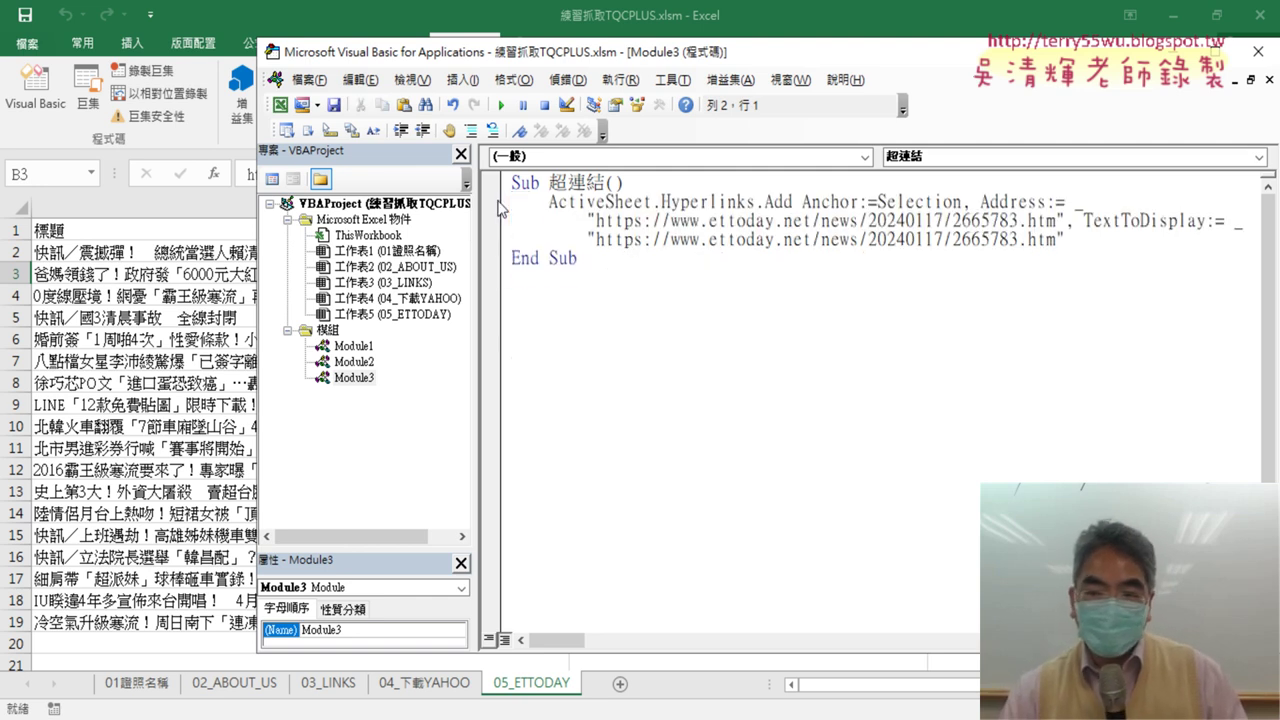
drag(484, 279, 428, 275)
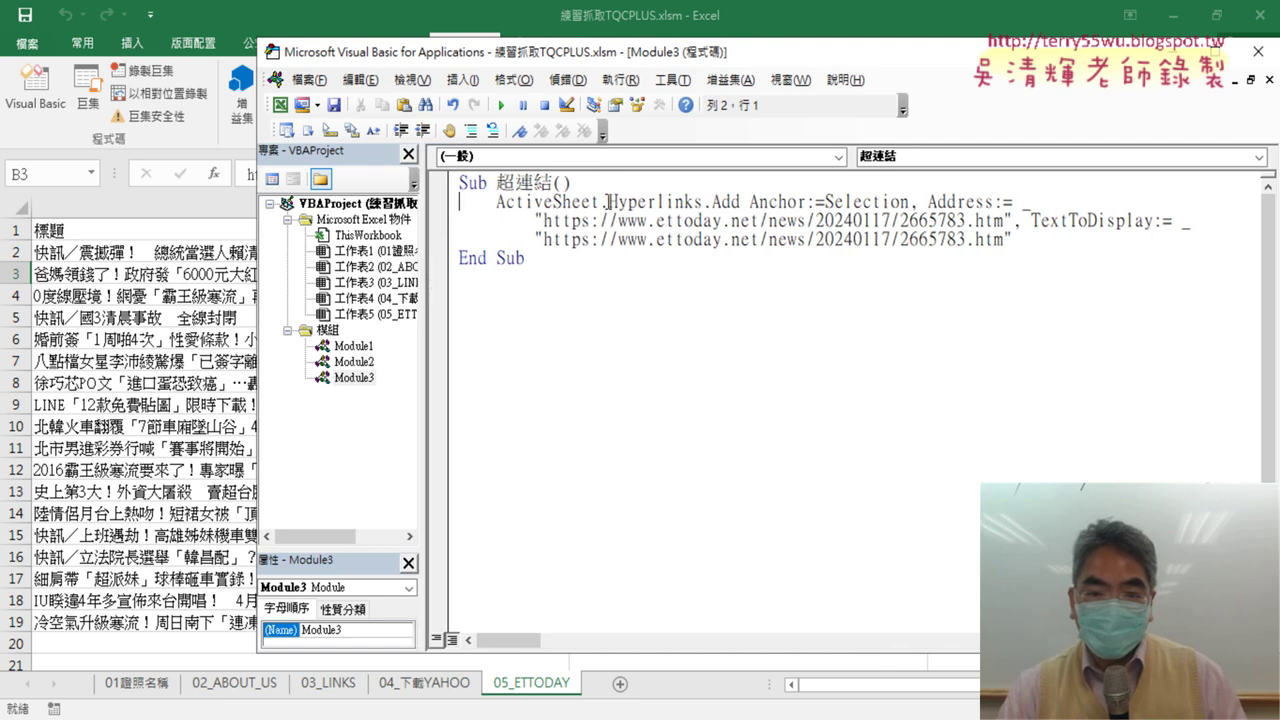
drag(620, 201, 697, 201)
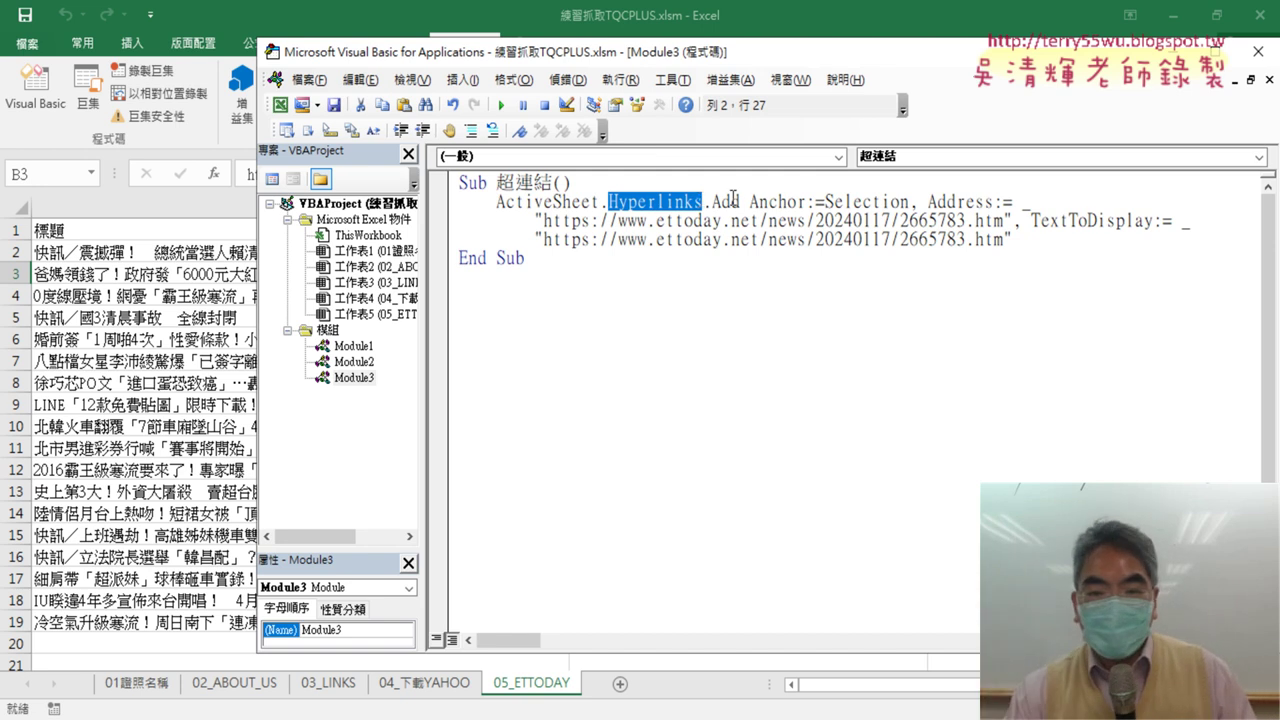
drag(742, 201, 718, 201)
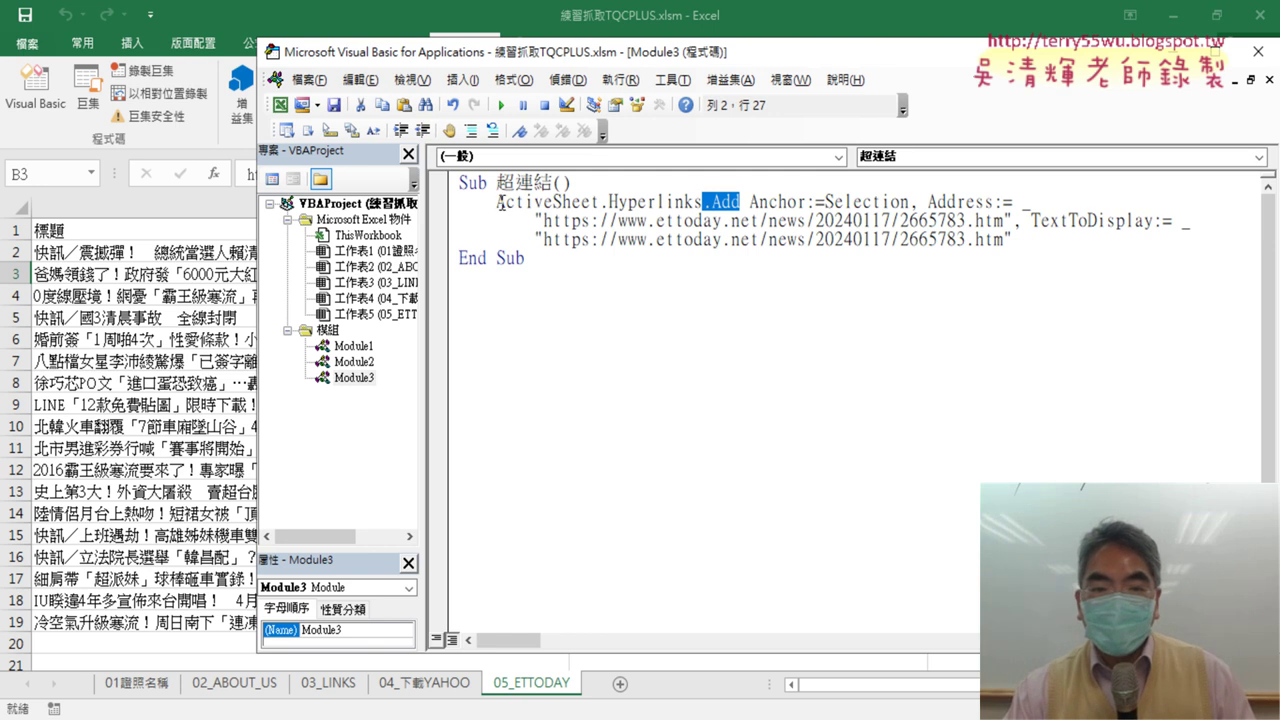
drag(497, 202, 585, 201)
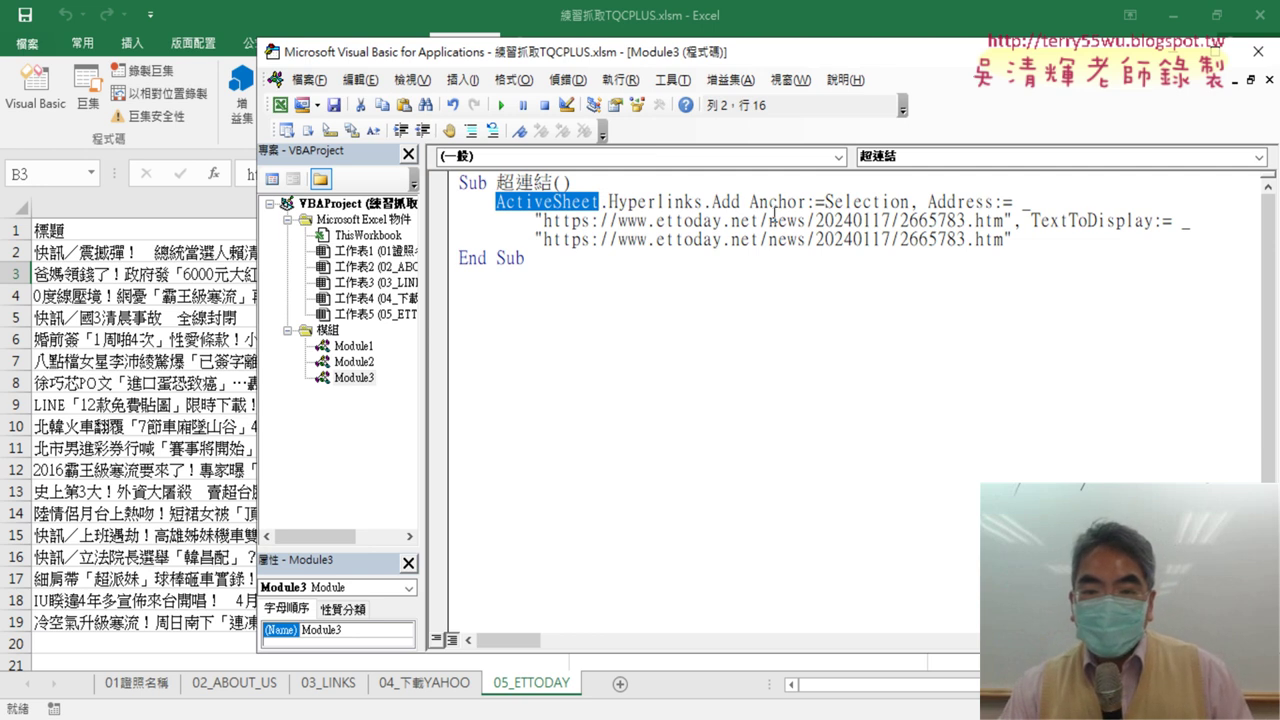
drag(749, 201, 816, 201)
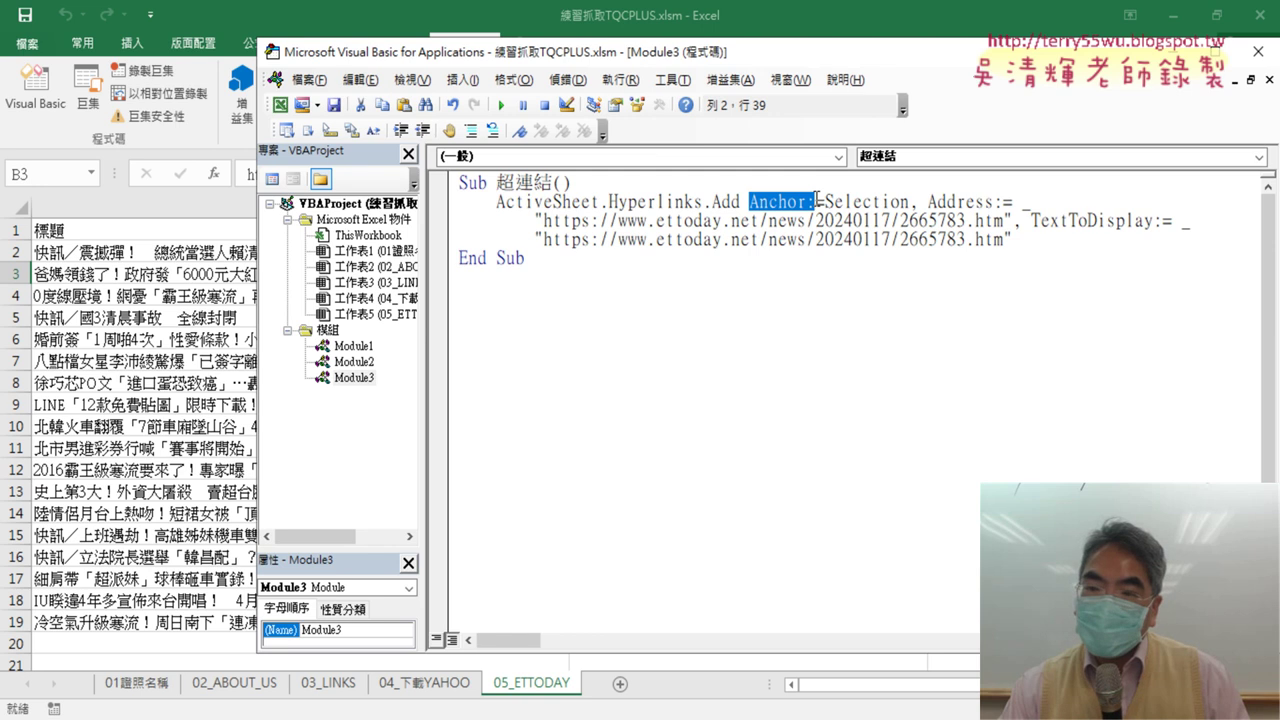
click(966, 201)
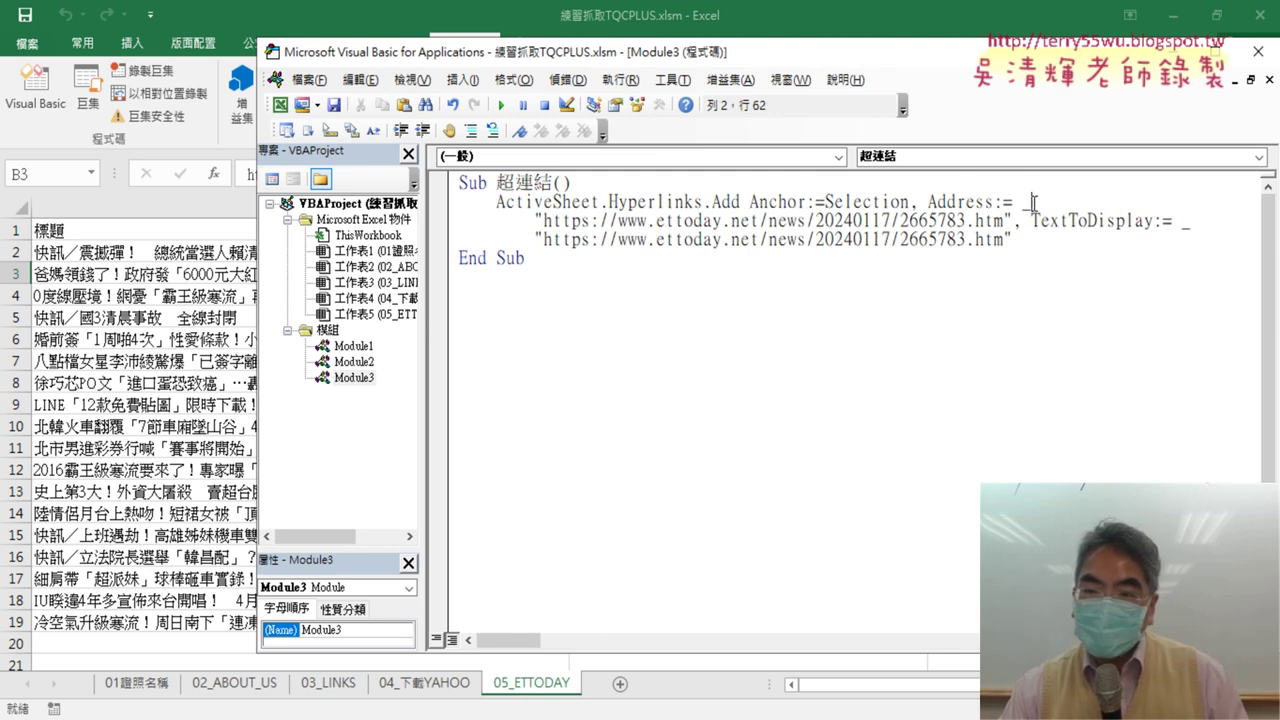
click(1088, 221)
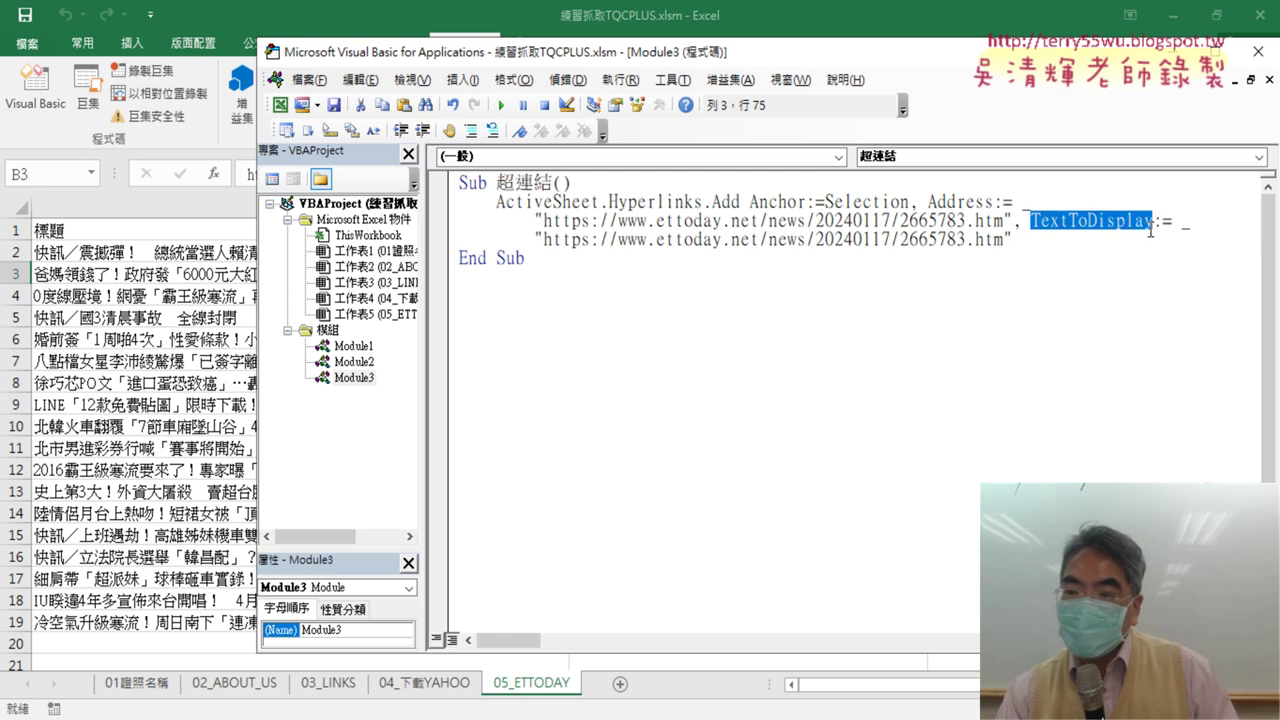
drag(1030, 220, 1192, 240)
click(1047, 238)
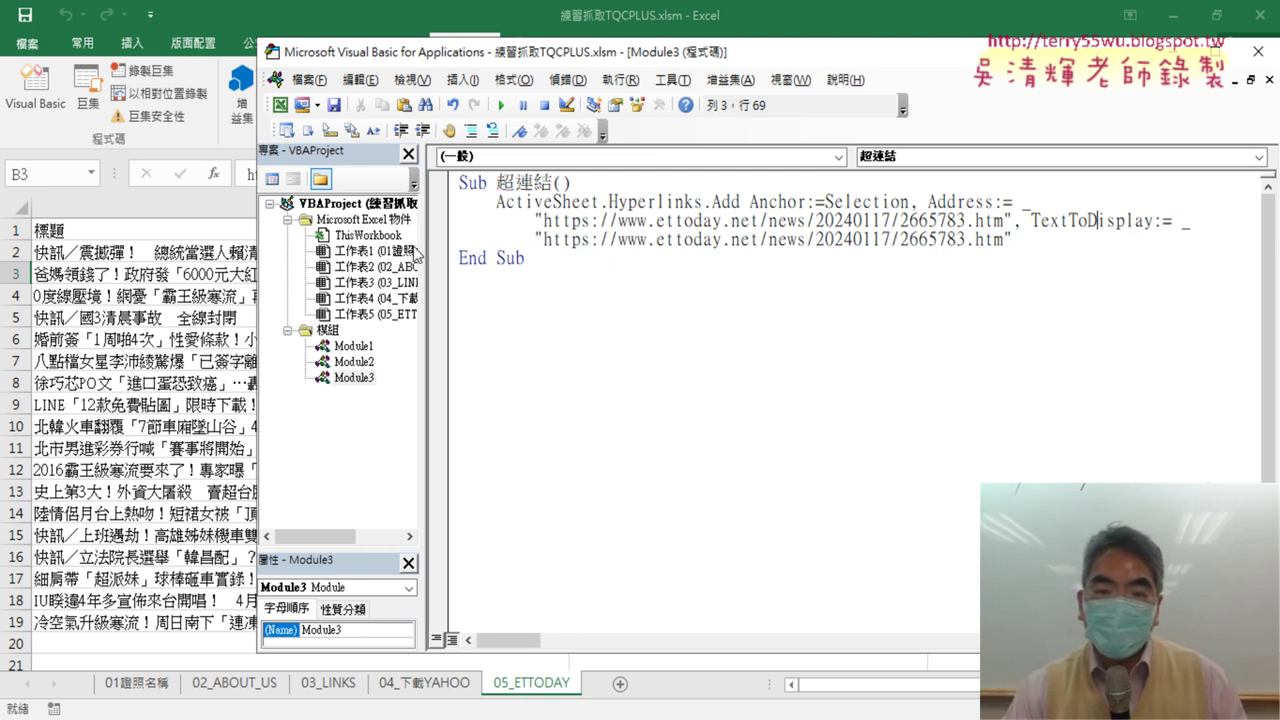
drag(428, 250, 398, 250)
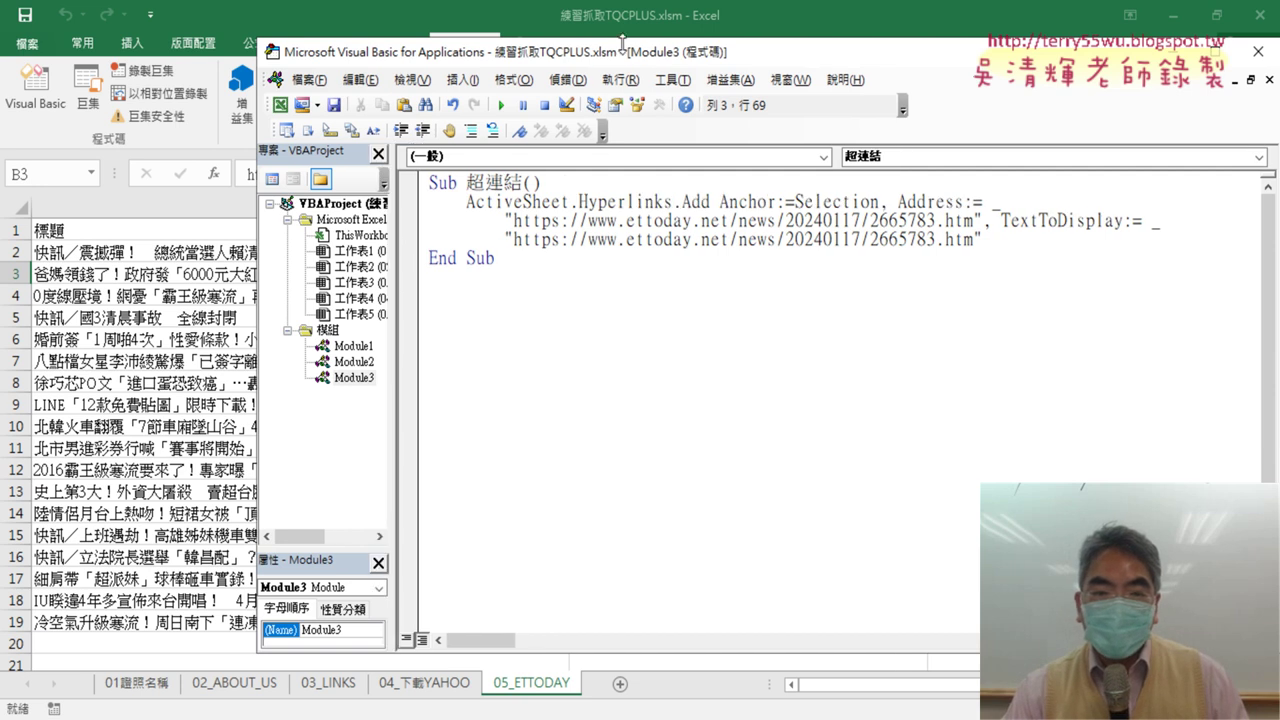
Step: With the cursor in Add of the Hyperlinks.Add line, open the online VBA Add help topic via F1
drag(623, 56, 451, 76)
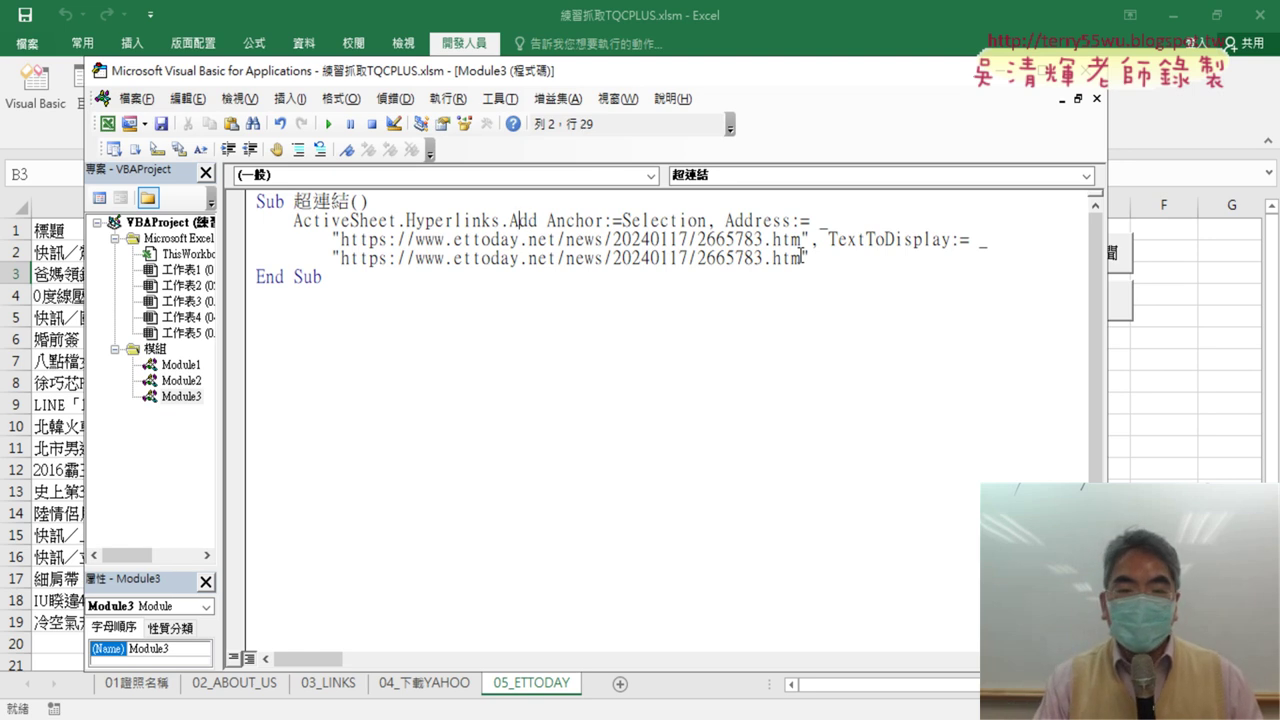
key(Right)
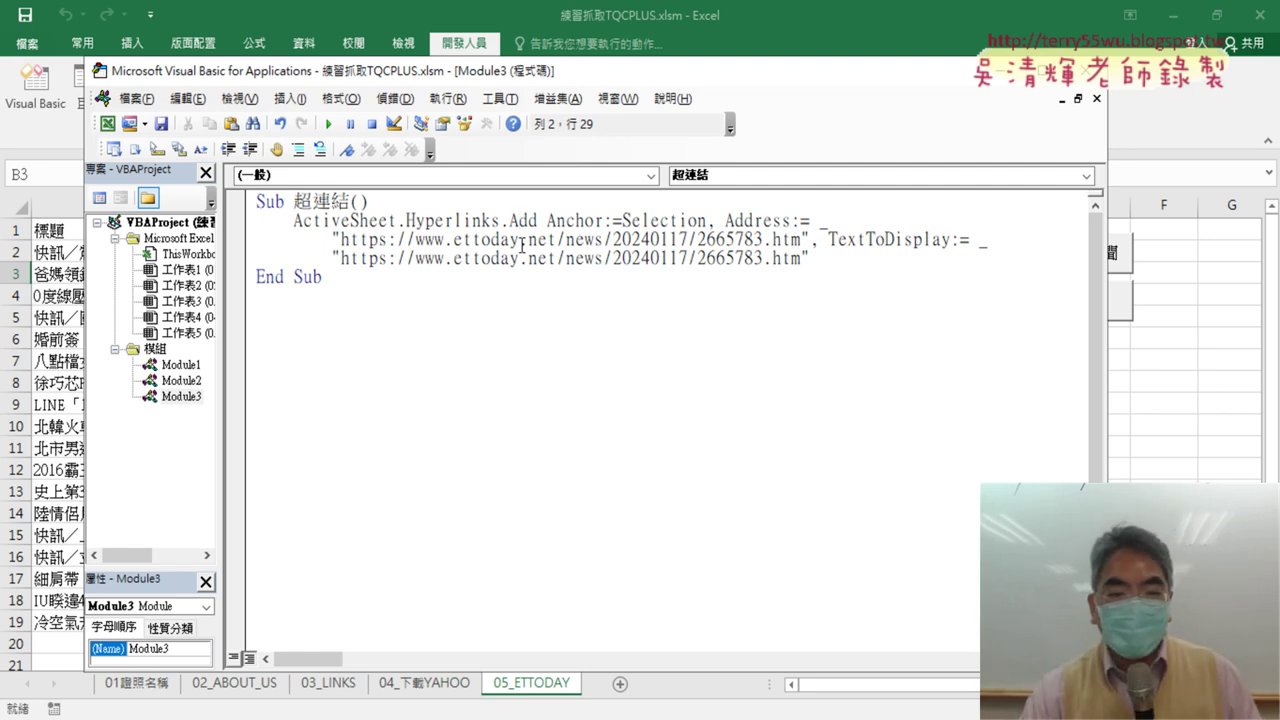
drag(550, 221, 816, 261)
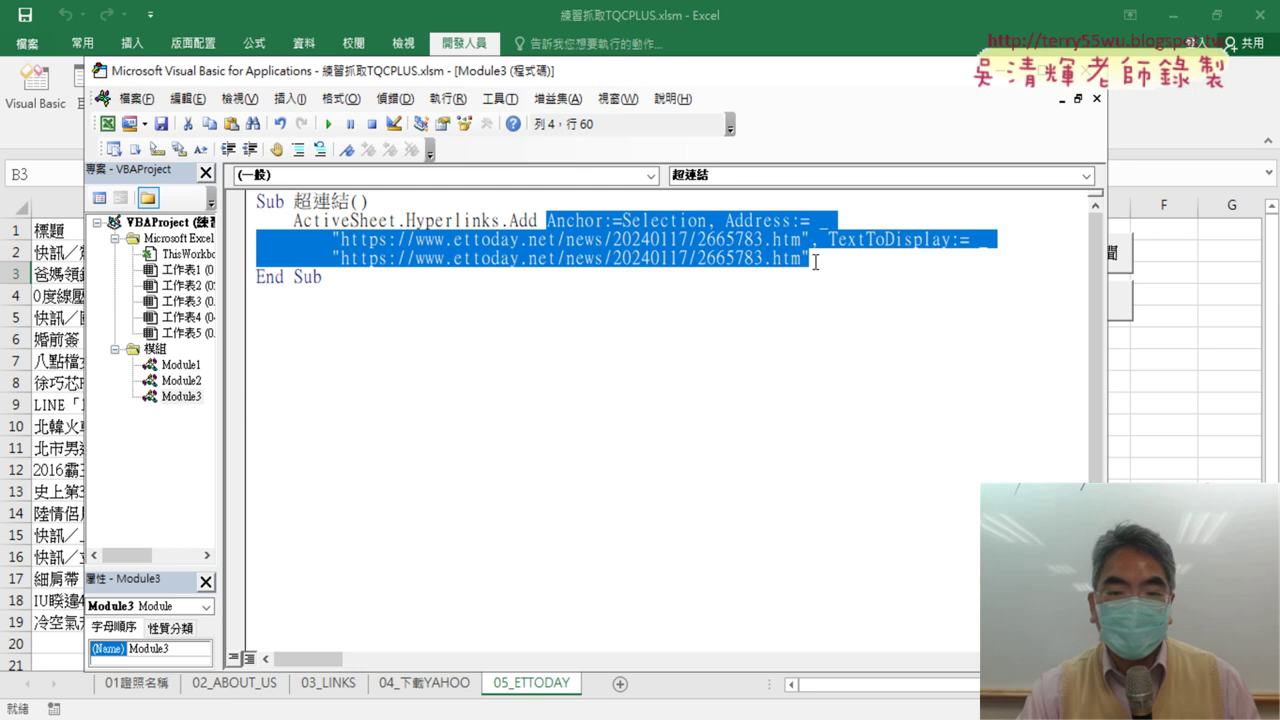
click(530, 218)
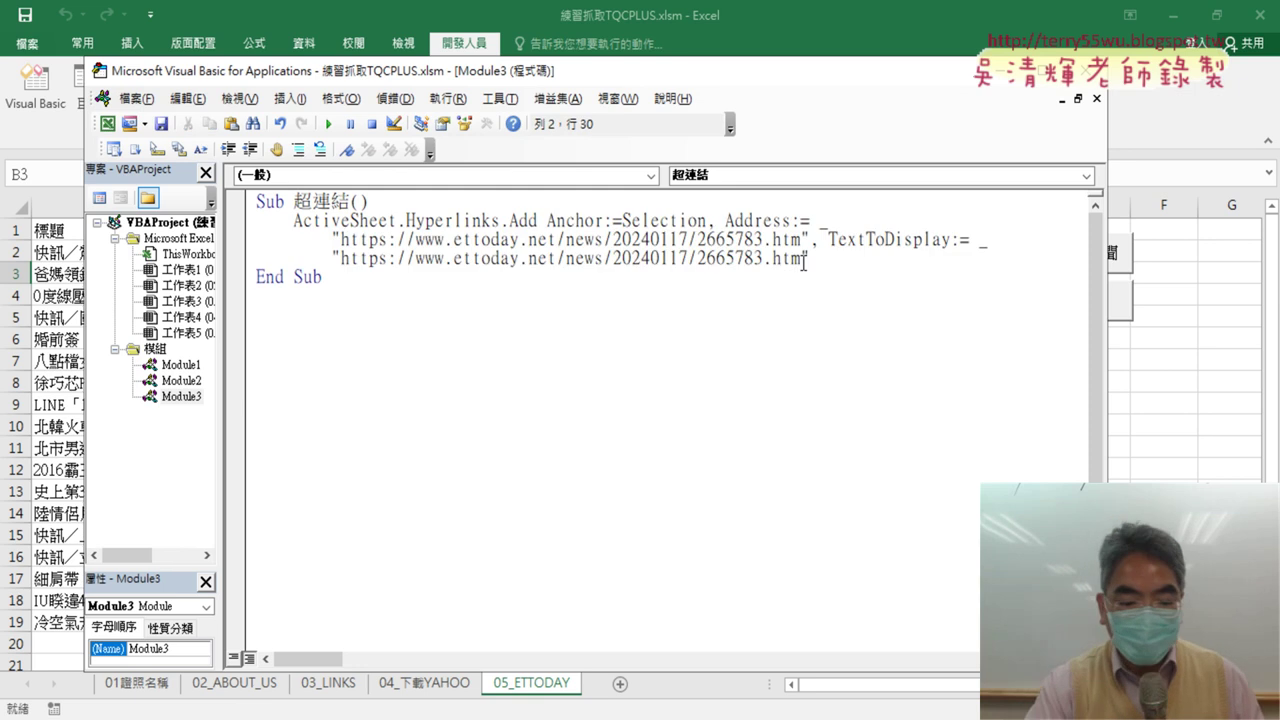
key(F1)
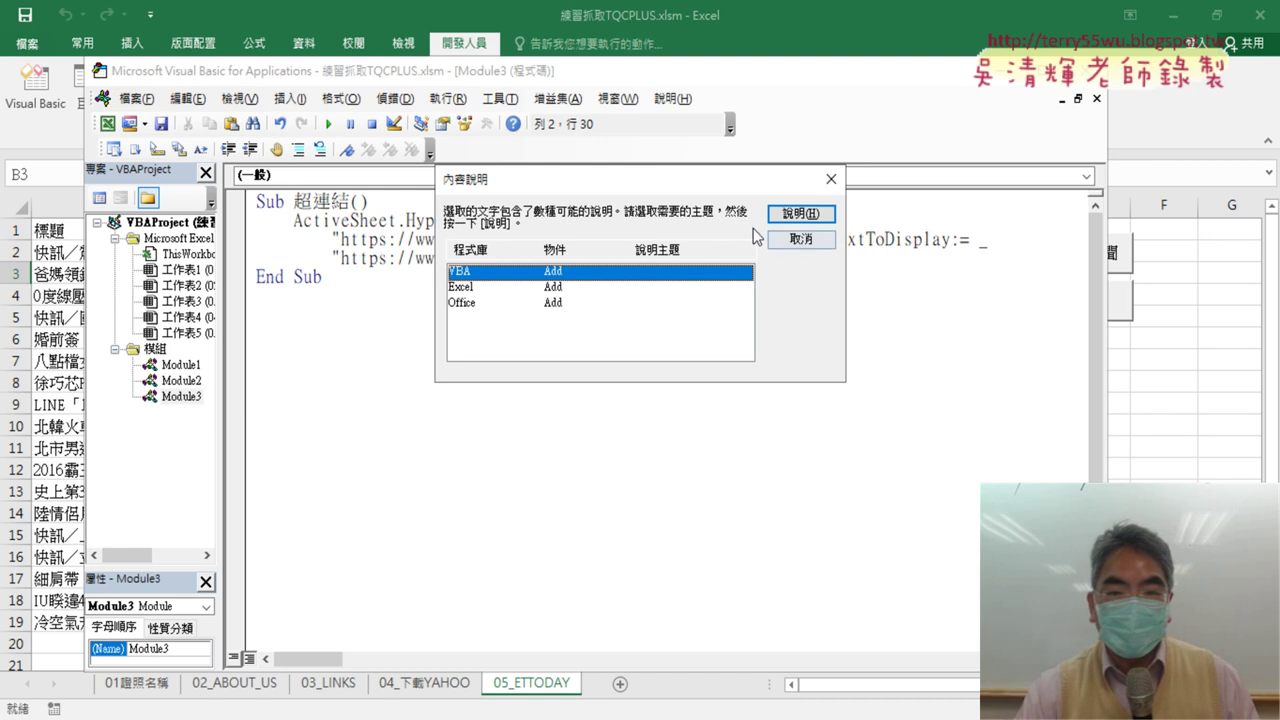
drag(637, 182, 583, 311)
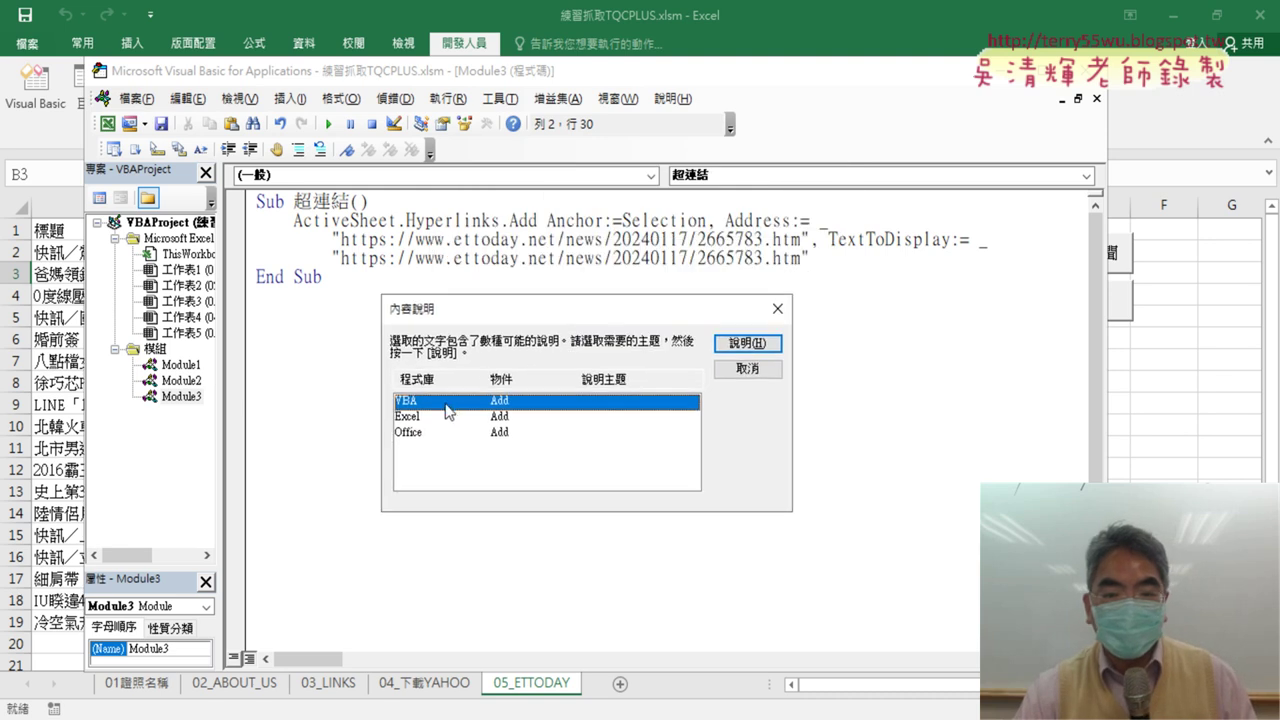
click(747, 343)
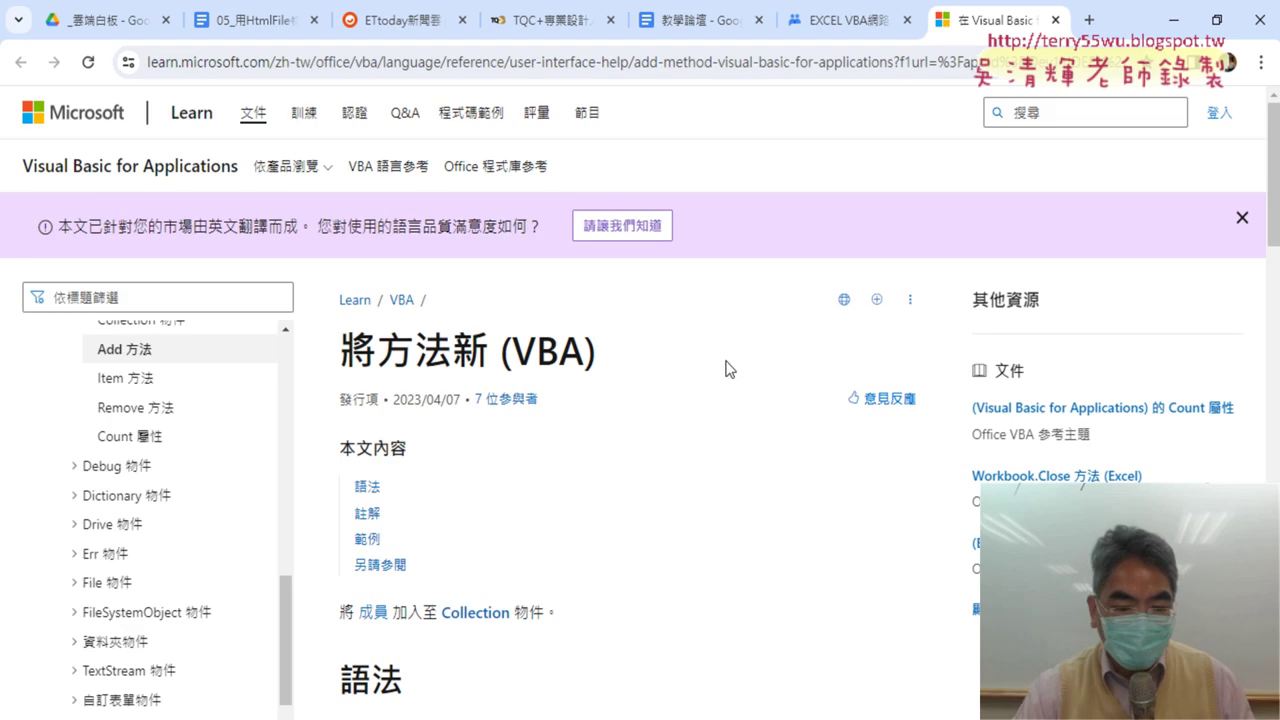
Step: Read the Add method reference page, then close it and hide the browser to return to the editor
scroll(733, 361, down, 3)
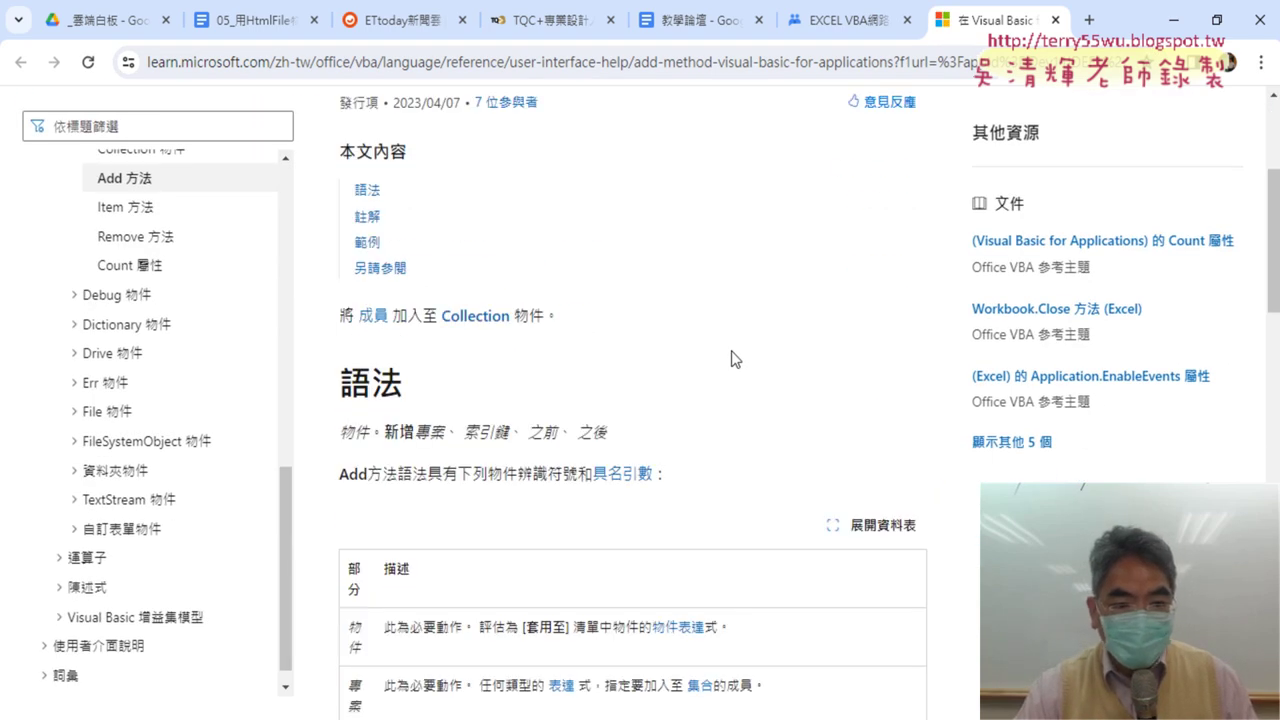
scroll(733, 361, up, 2)
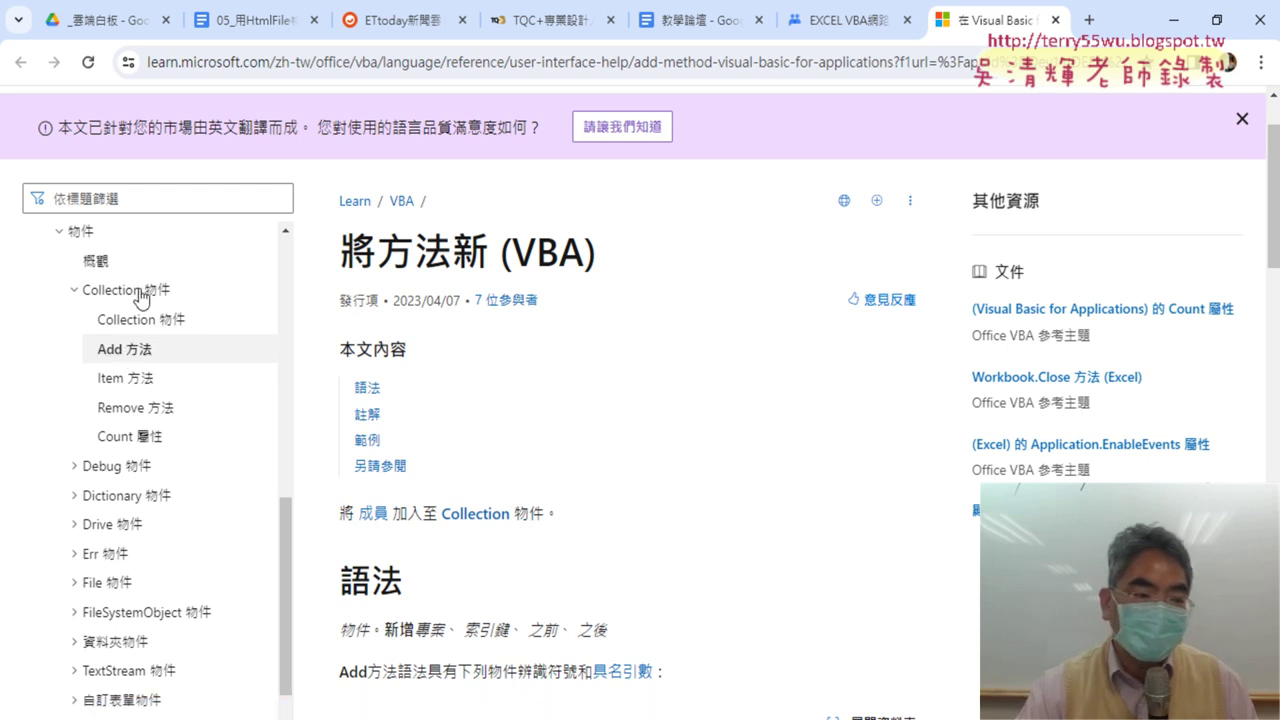
click(1055, 20)
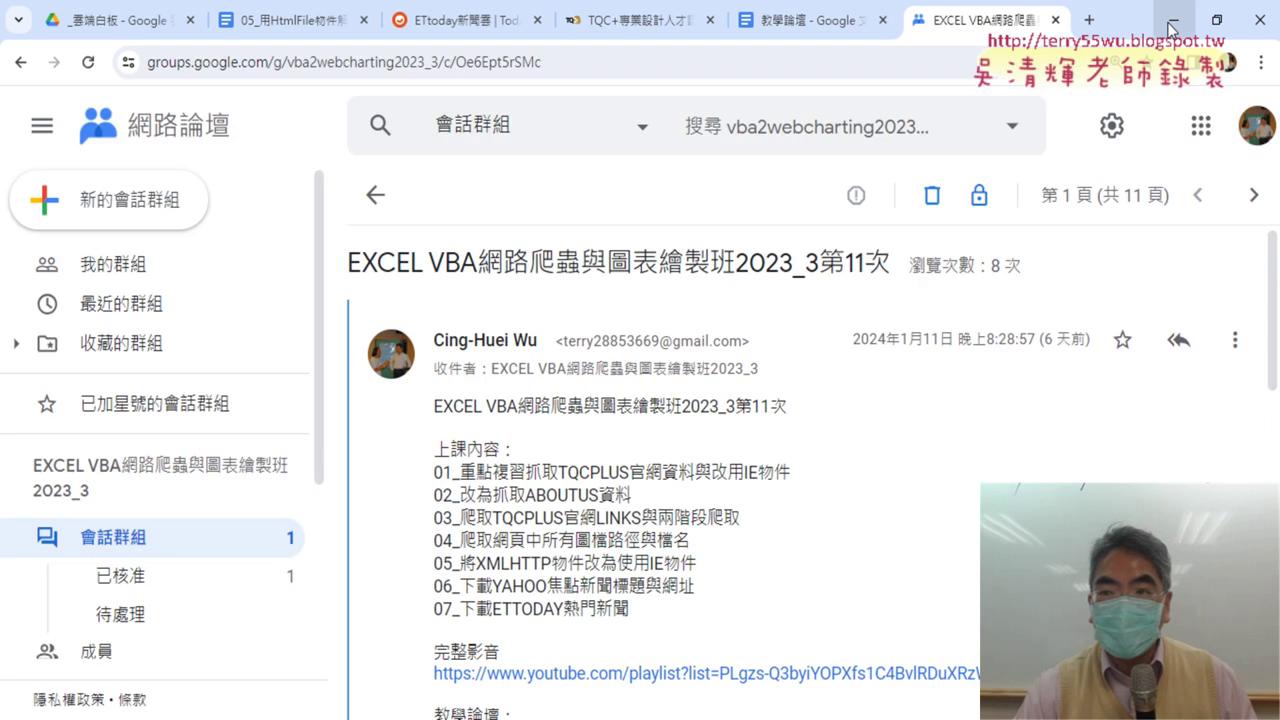
click(1174, 20)
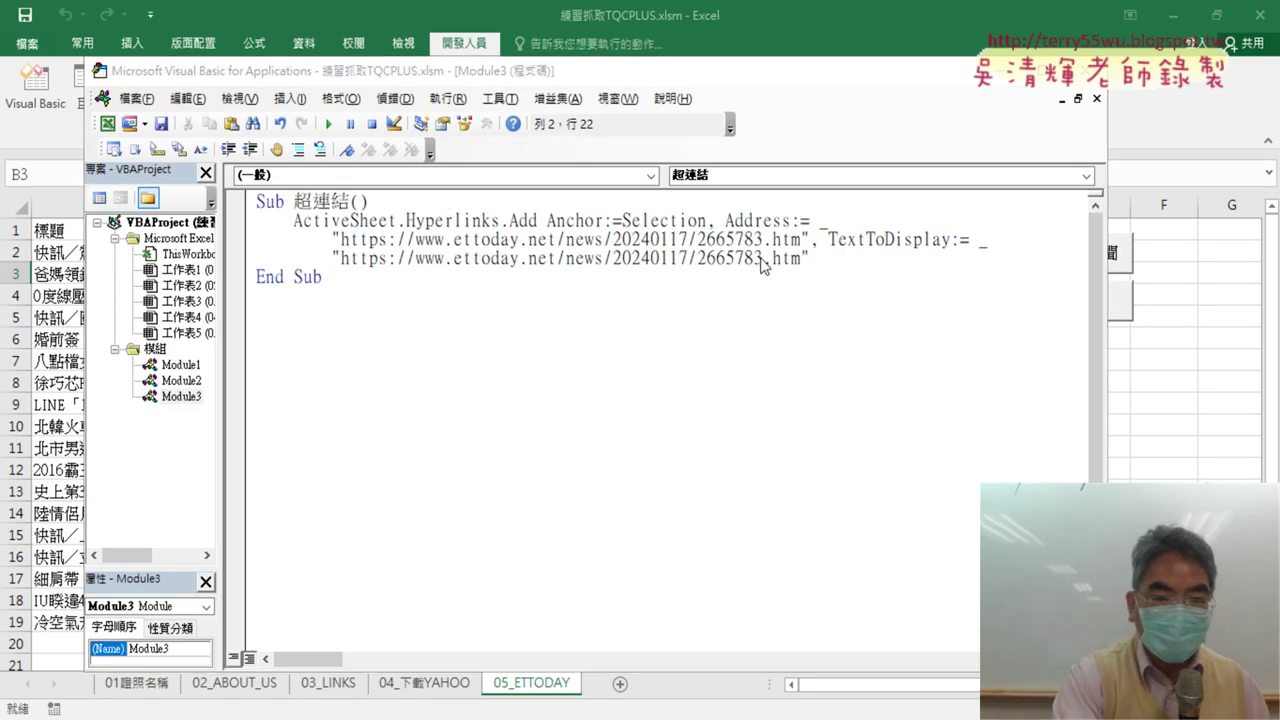
Step: Press F1 on the Hyperlinks keyword and choose the Excel Hyperlinks help topic
key(F1)
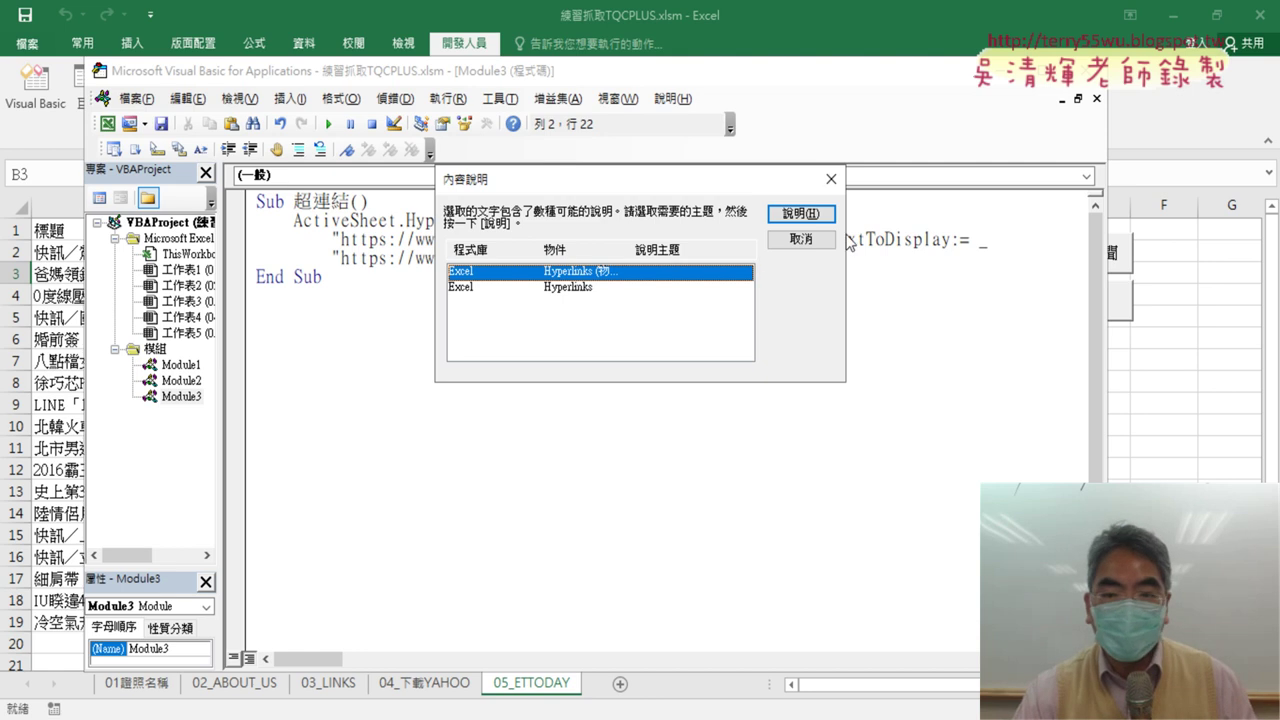
click(817, 213)
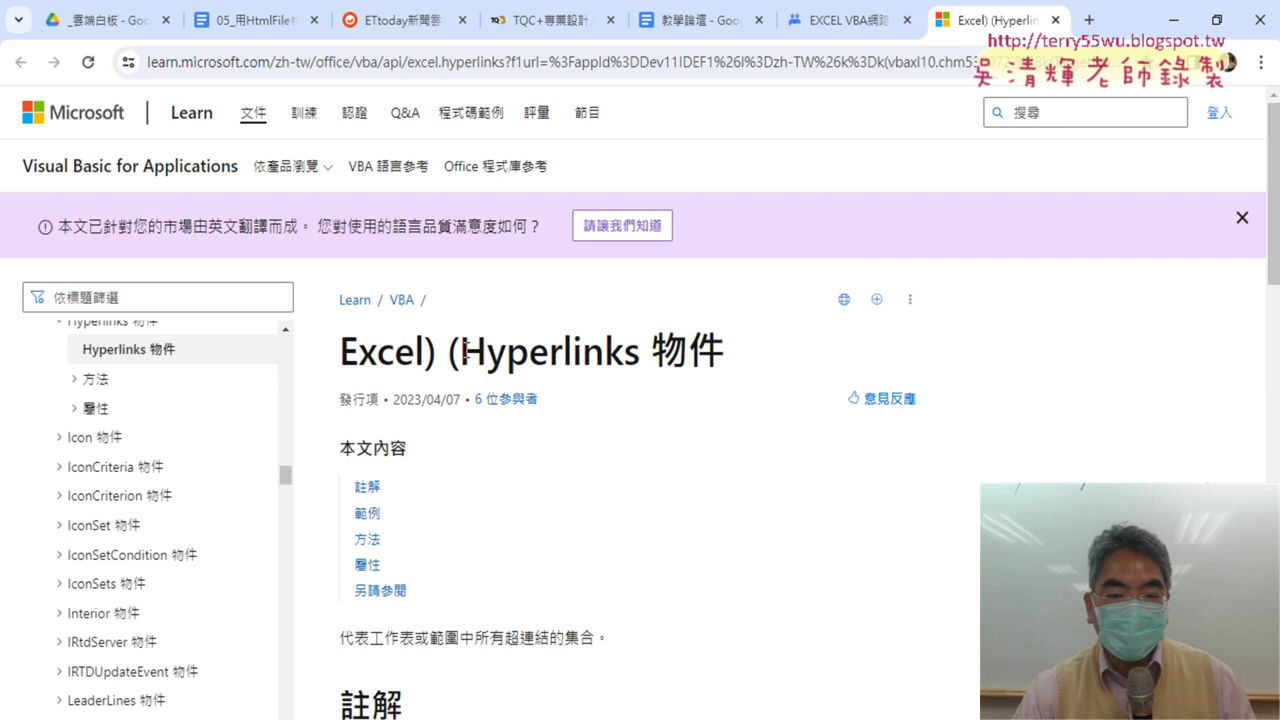
Step: On the Hyperlinks object page, find the 方法 section listing the Add and Delete methods
drag(462, 352, 724, 360)
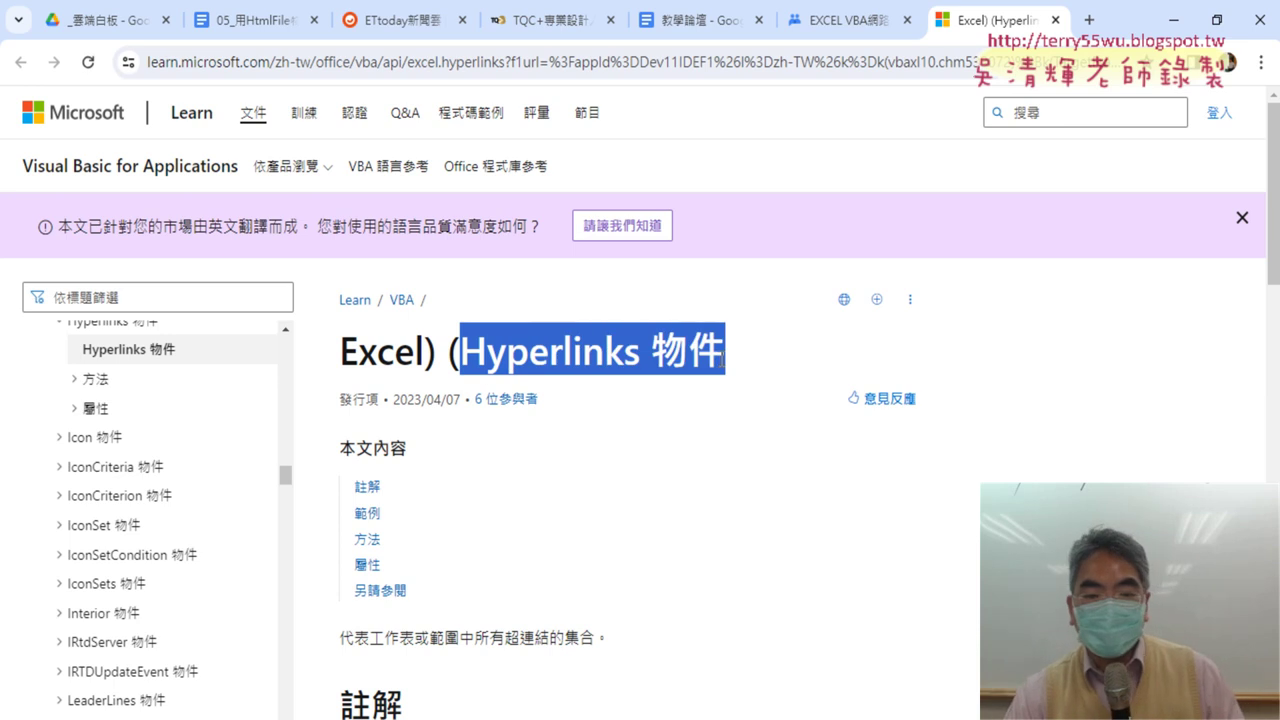
scroll(727, 366, down, 1)
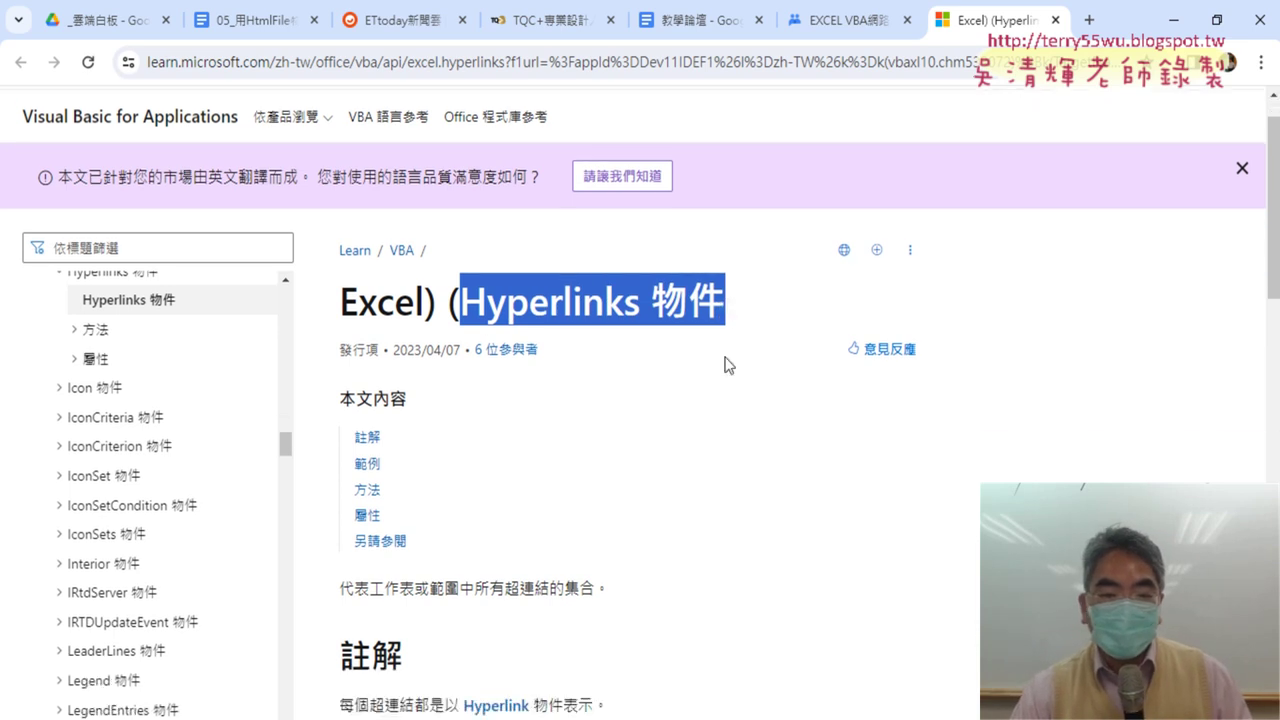
scroll(727, 366, down, 2)
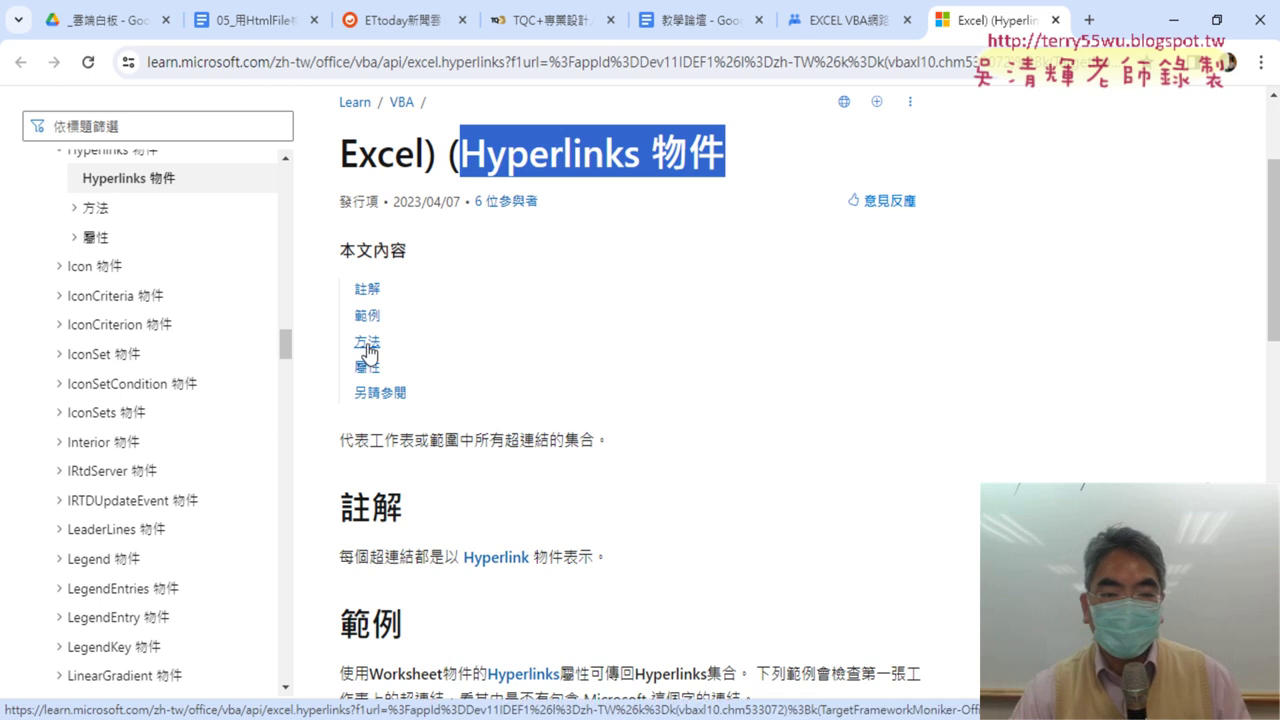
click(368, 350)
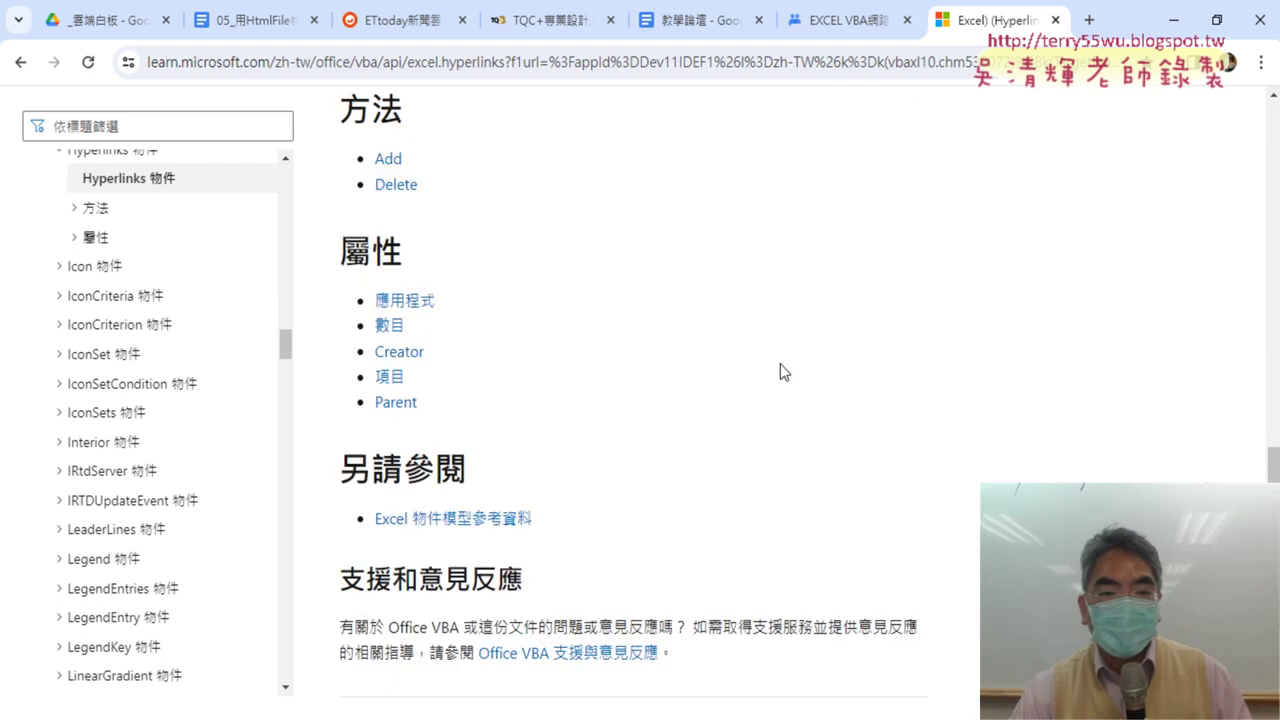
scroll(784, 372, up, 2)
scroll(782, 368, up, 1)
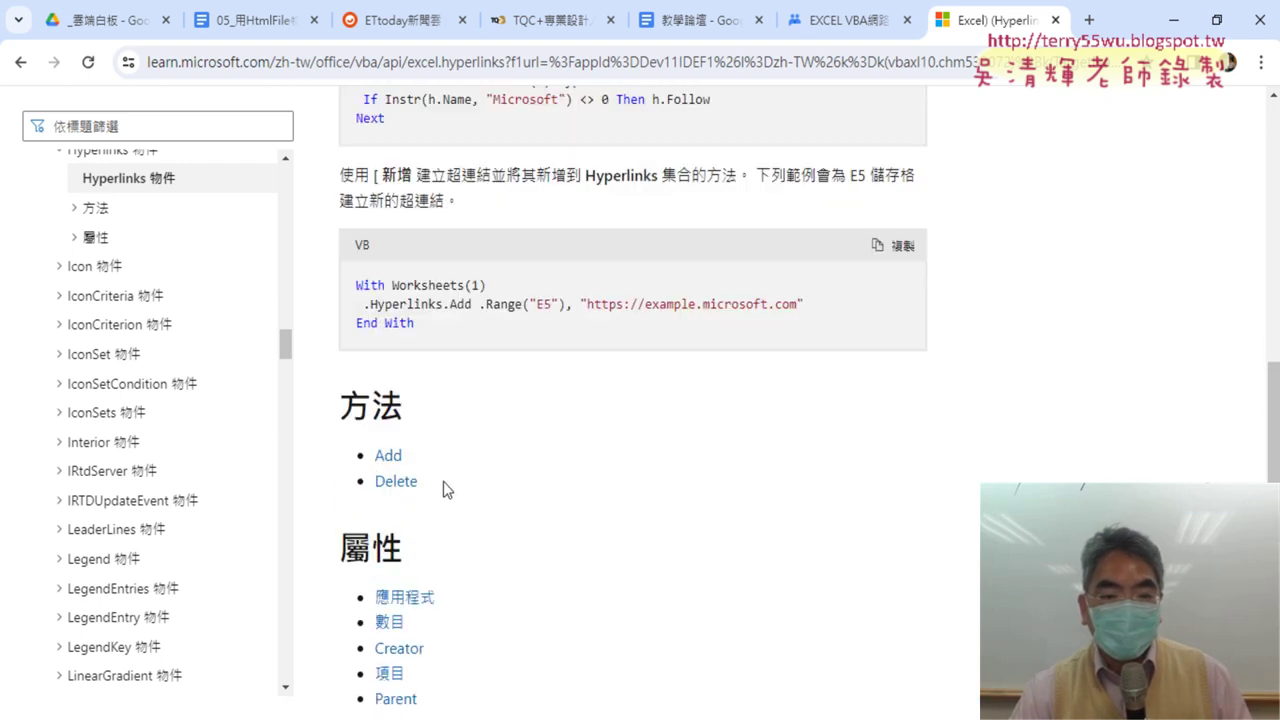
drag(390, 477, 342, 405)
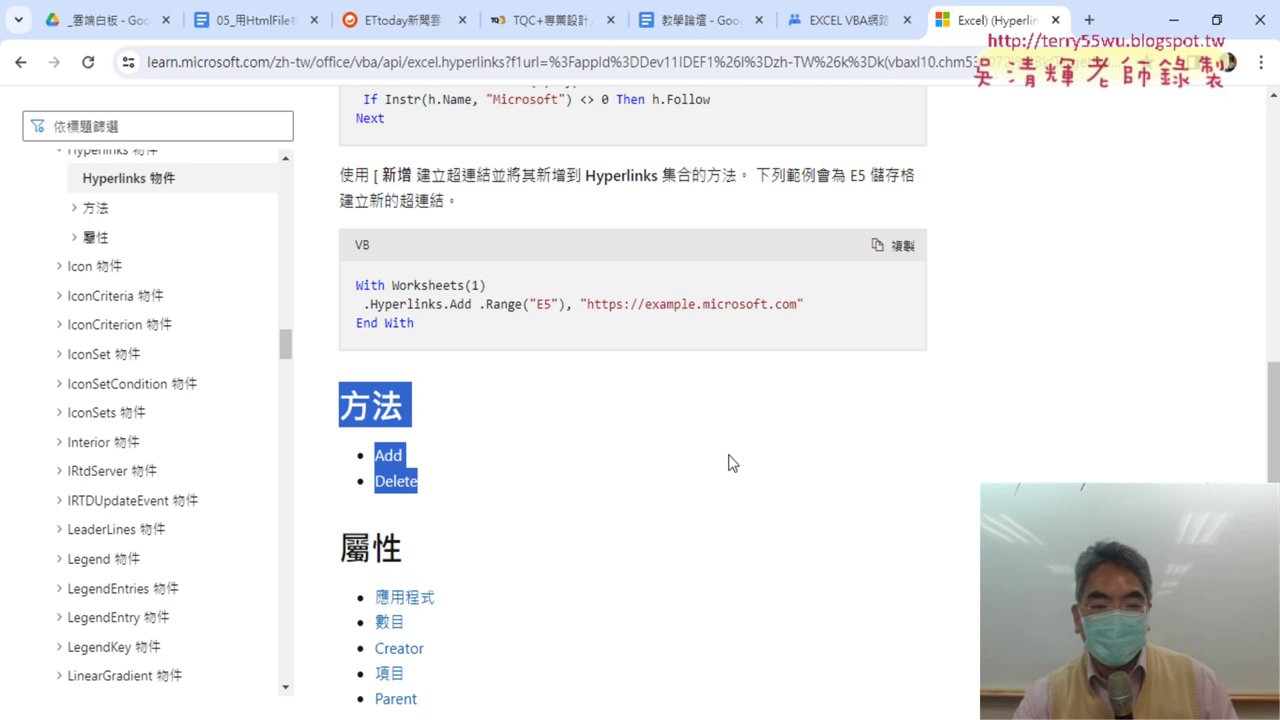
click(728, 455)
Step: Open the Hyperlinks.Add method page and scroll down to its 參數 heading
click(390, 456)
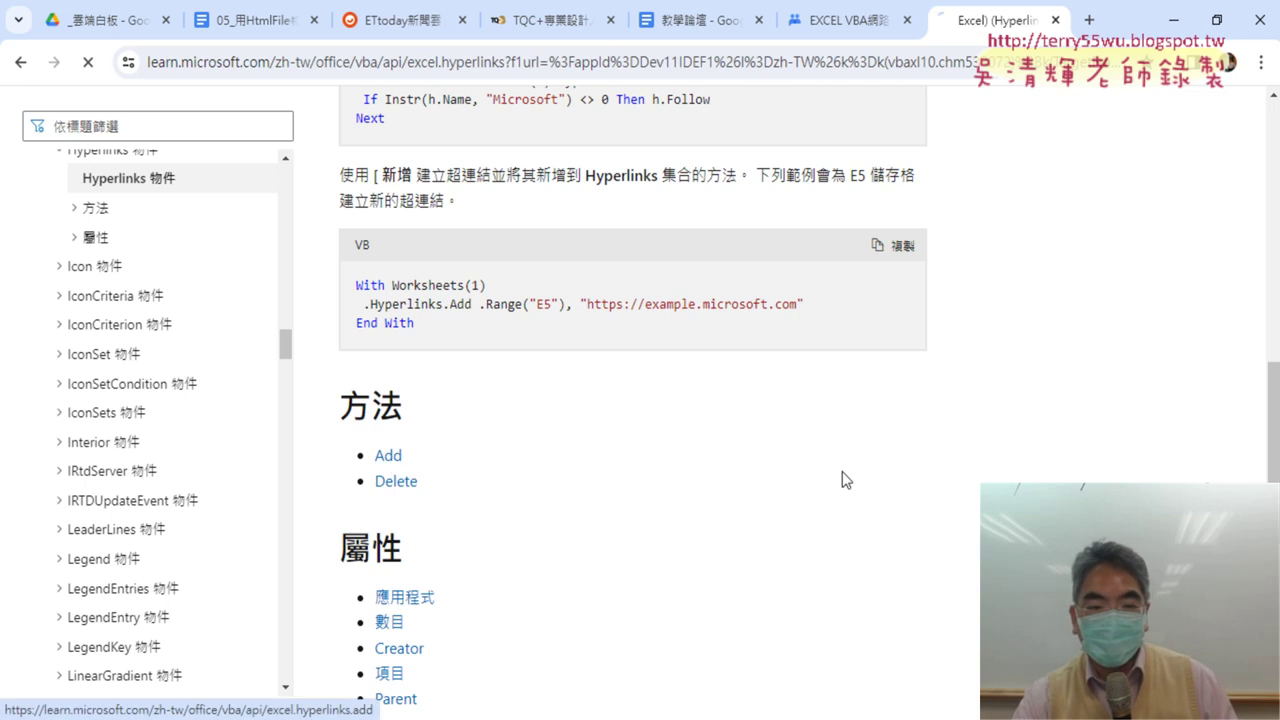
scroll(651, 471, down, 1)
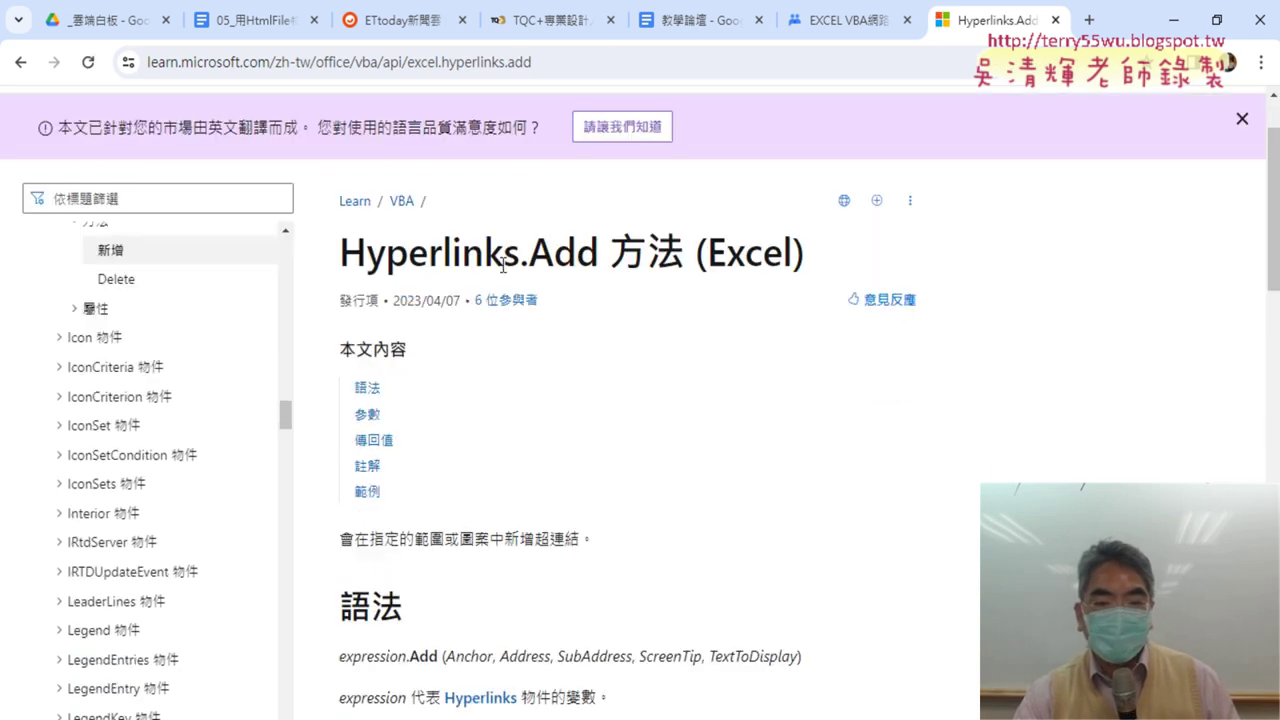
drag(344, 254, 703, 258)
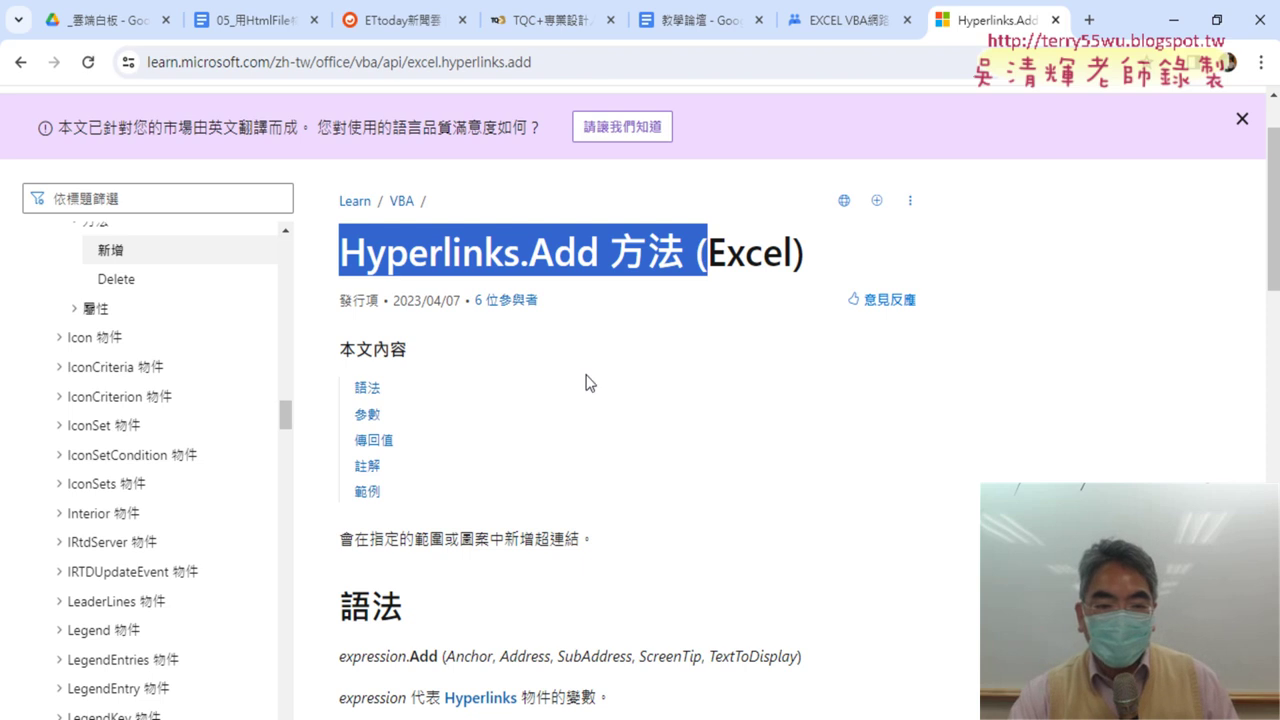
scroll(920, 363, down, 4)
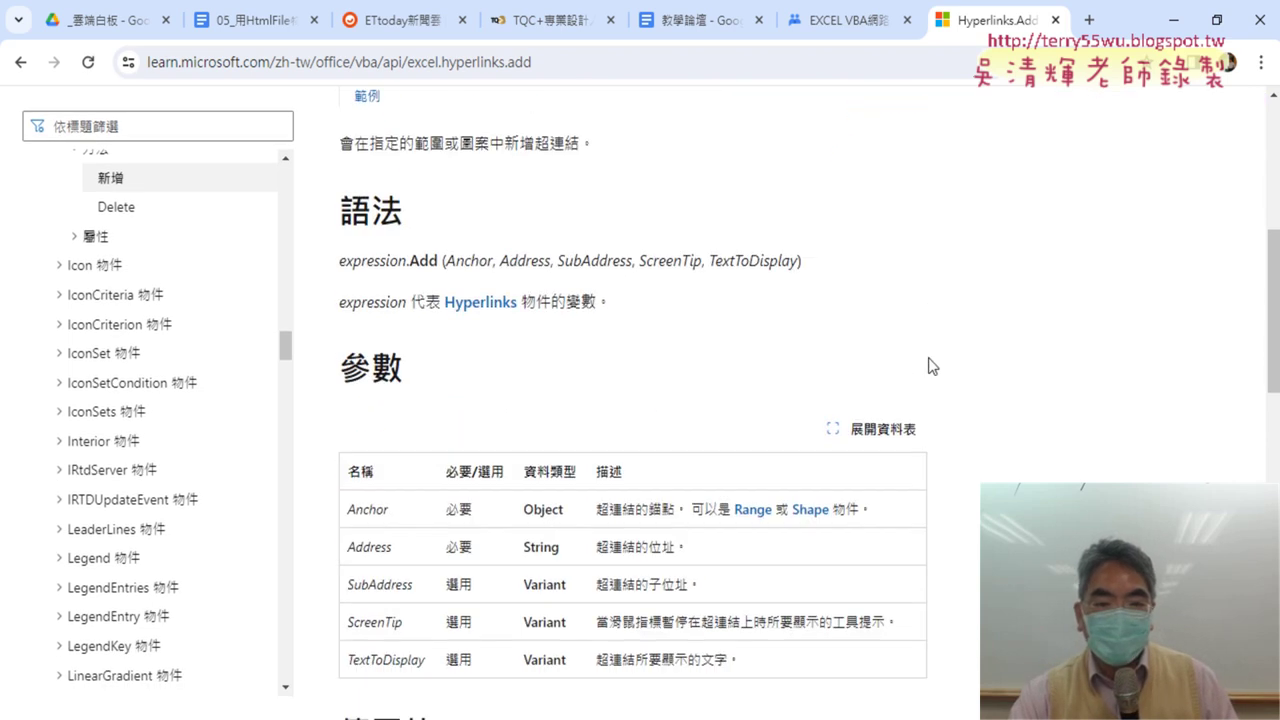
scroll(928, 366, down, 1)
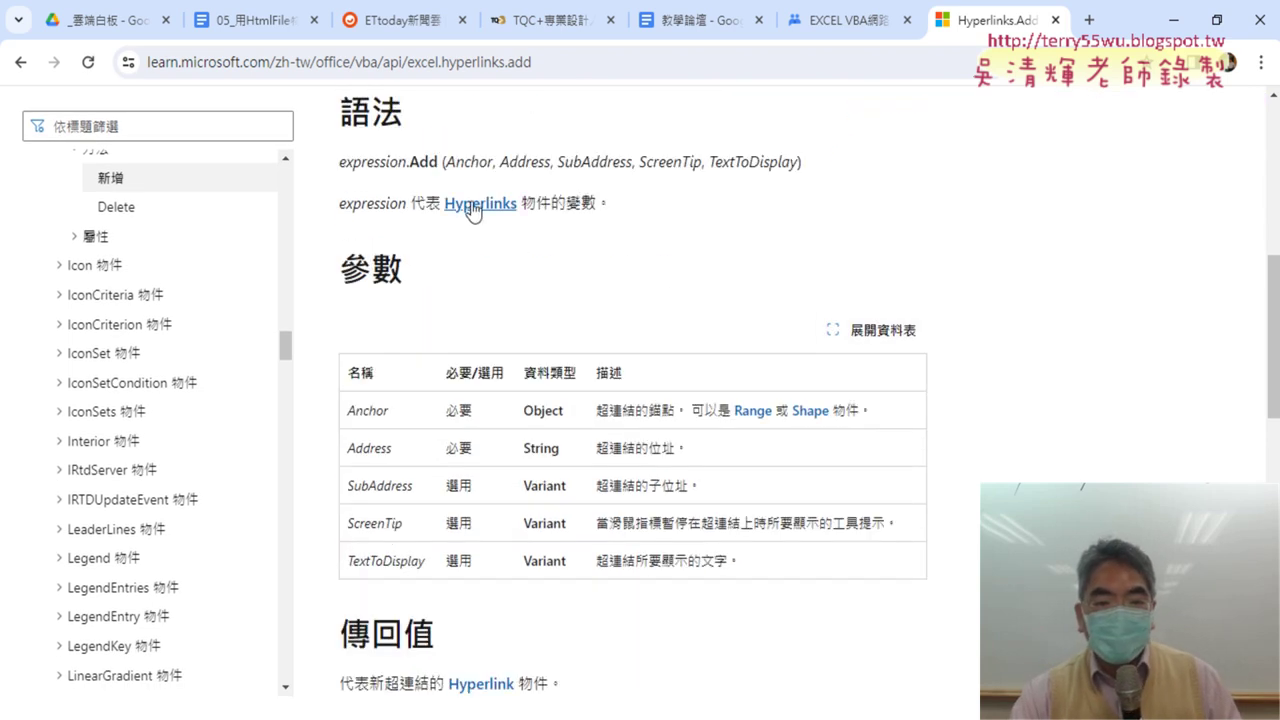
drag(340, 270, 403, 270)
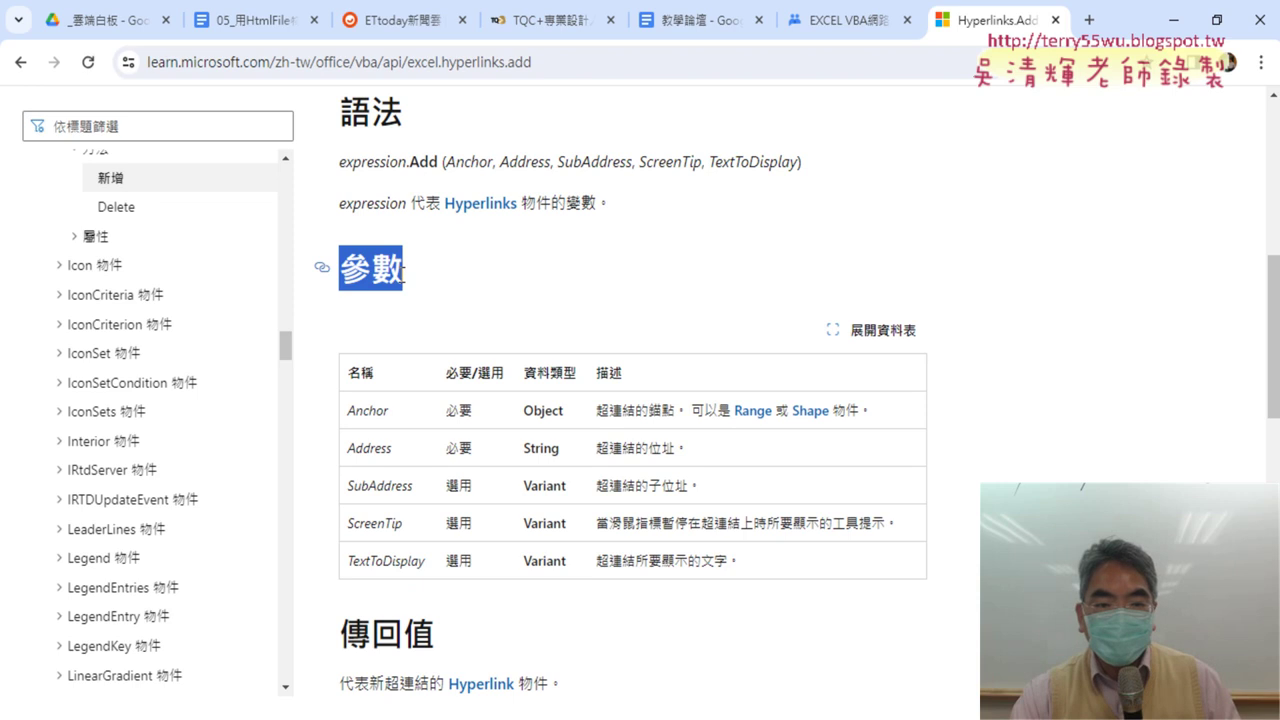
Step: Note the required Anchor and Address parameters and the optional SubAddress, ScreenTip and TextToDisplay
click(640, 660)
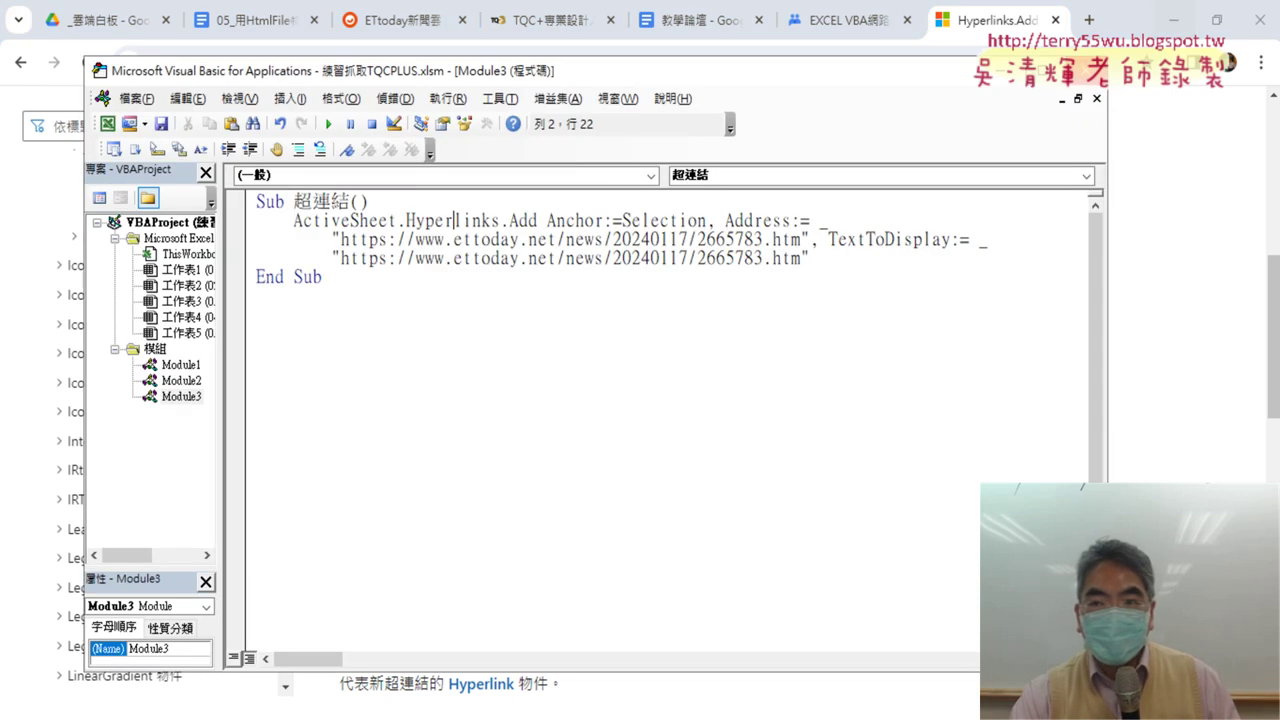
click(995, 72)
click(428, 390)
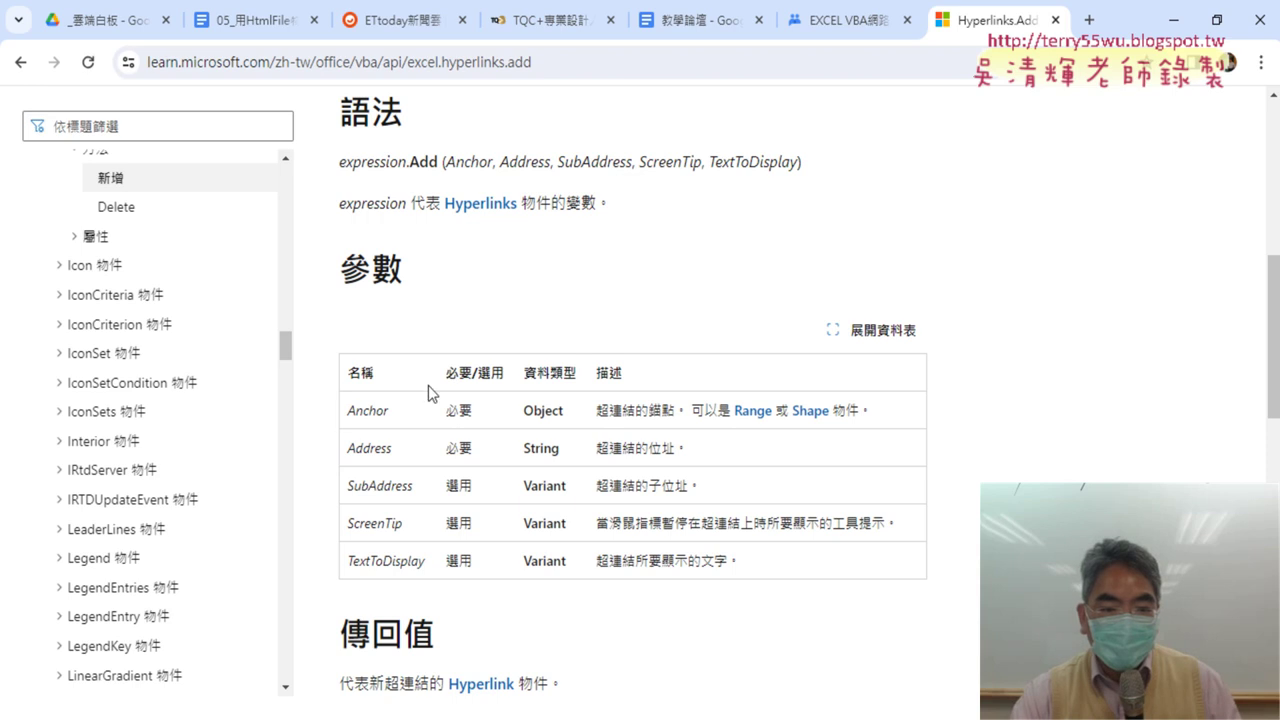
drag(348, 411, 877, 428)
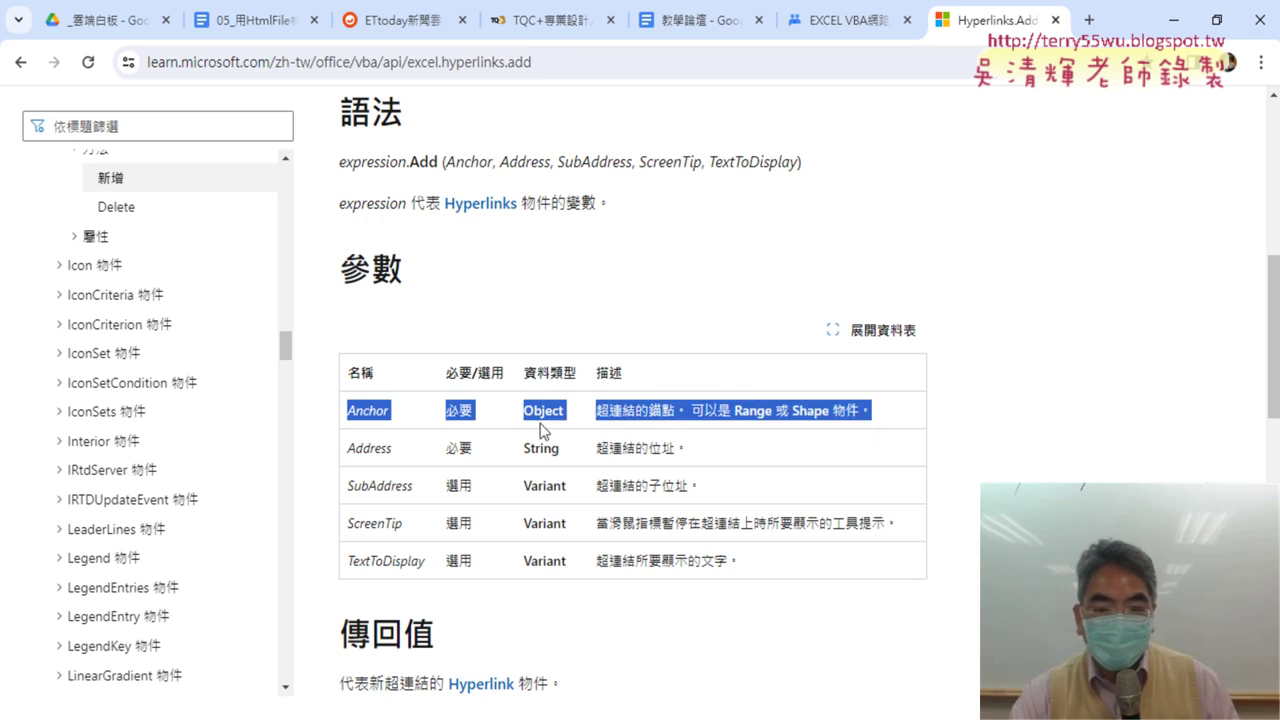
drag(348, 449, 665, 450)
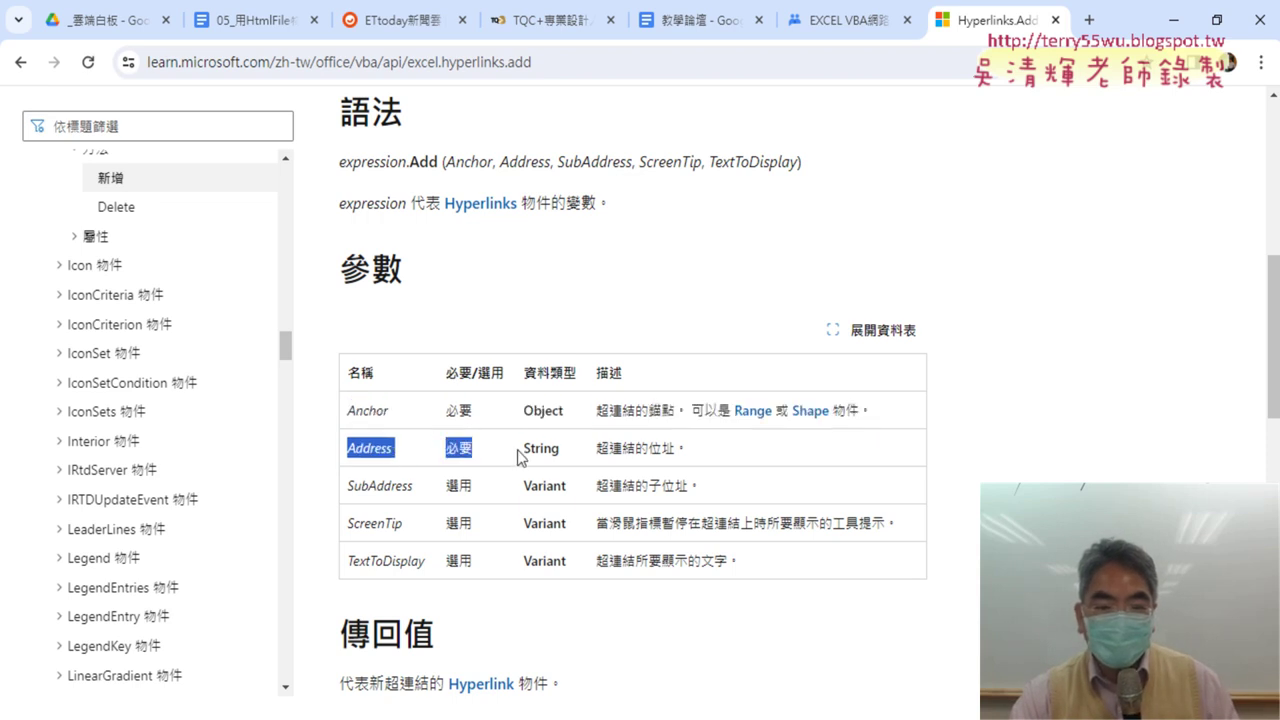
click(392, 412)
mouse_move(446, 411)
mouse_down()
mouse_move(474, 410)
mouse_move(475, 452)
mouse_up()
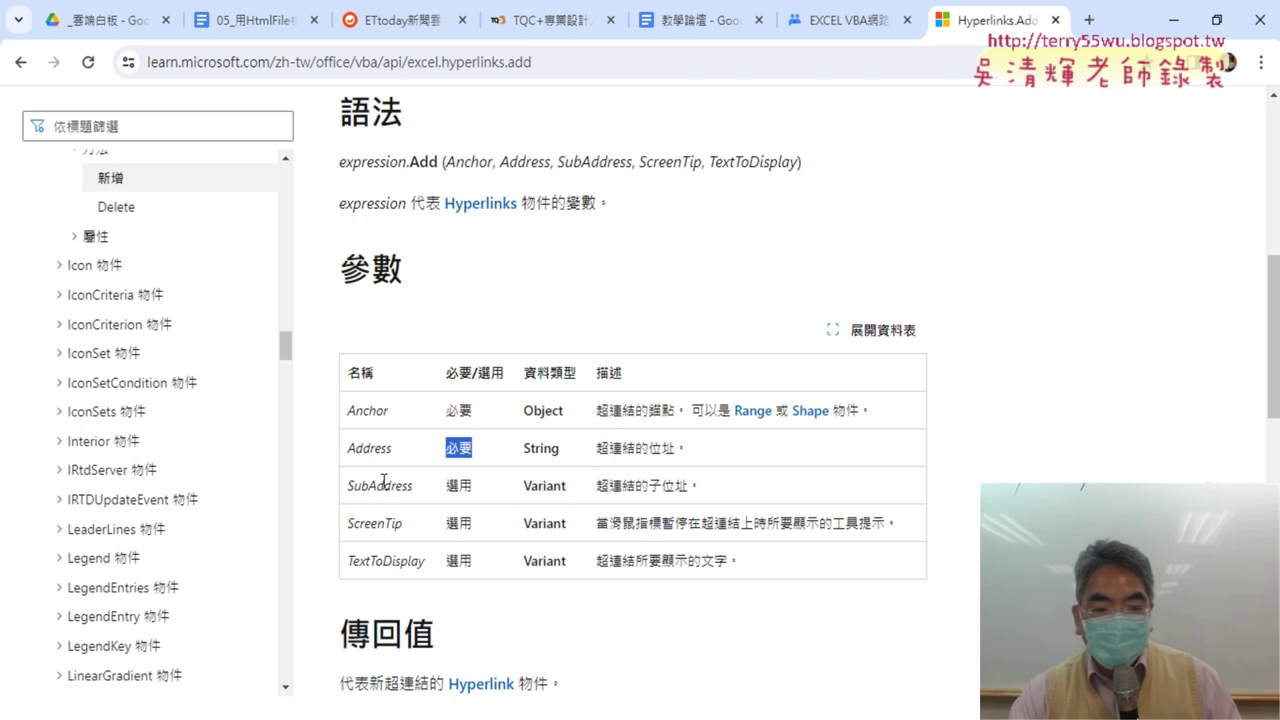
drag(343, 490, 790, 582)
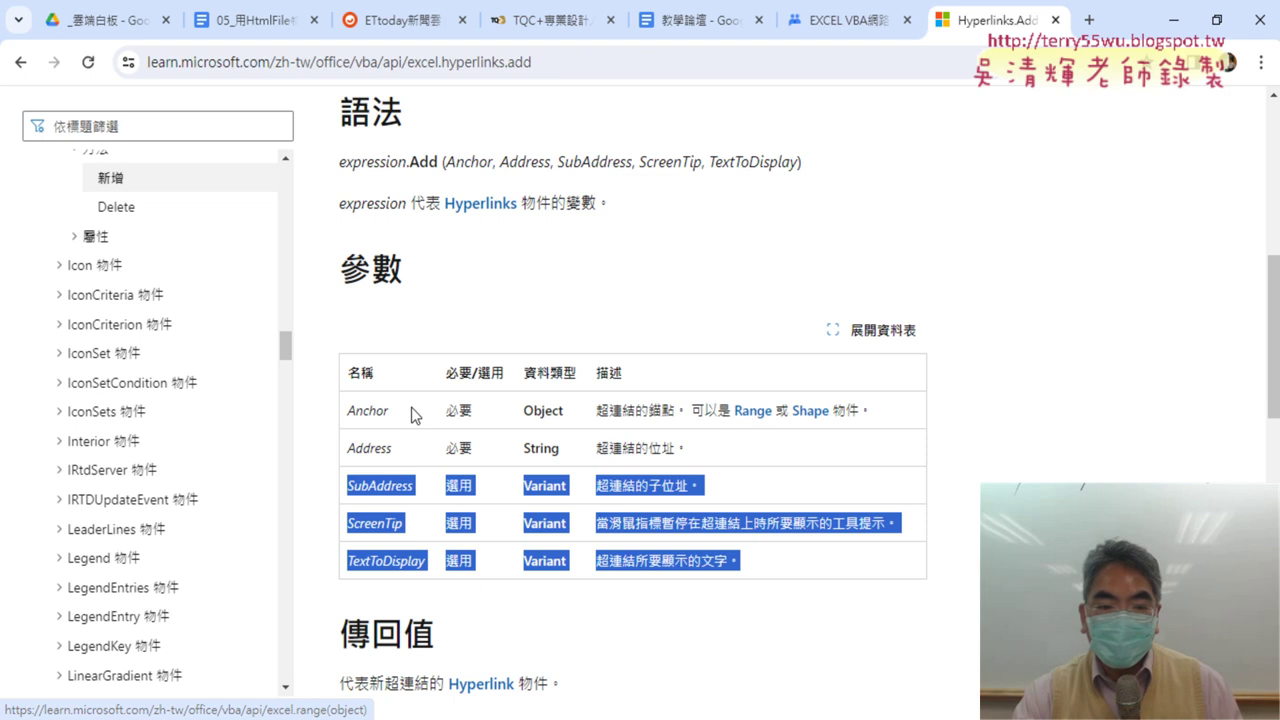
drag(349, 411, 390, 410)
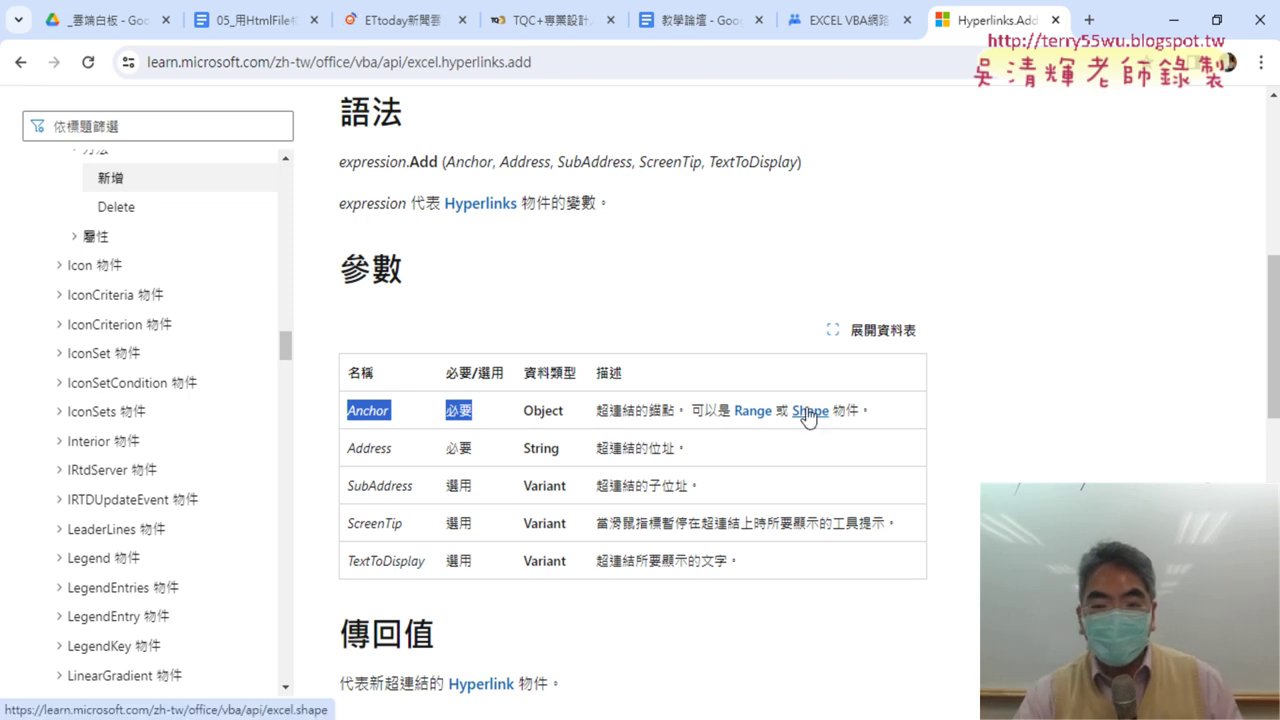
mouse_move(347, 448)
mouse_down()
mouse_move(531, 449)
mouse_move(347, 420)
mouse_up()
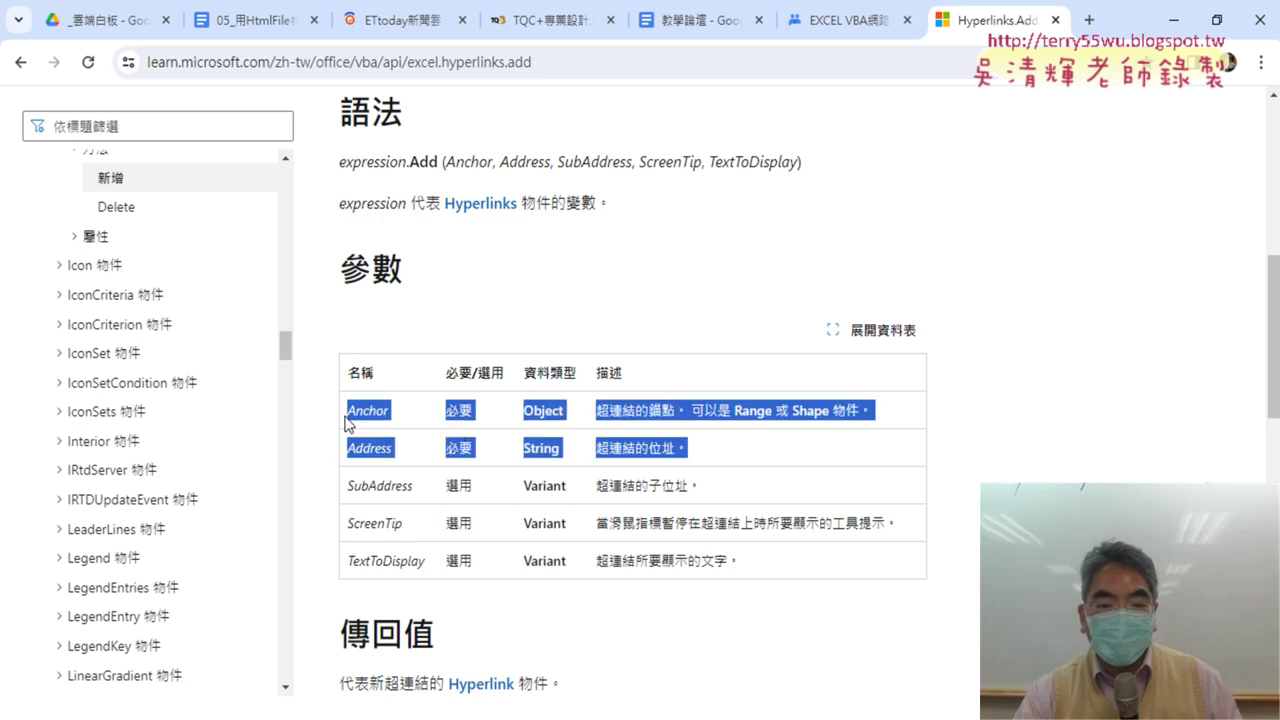
Step: In the VBA editor, delete the TextToDisplay argument from the Hyperlinks.Add call
click(1173, 20)
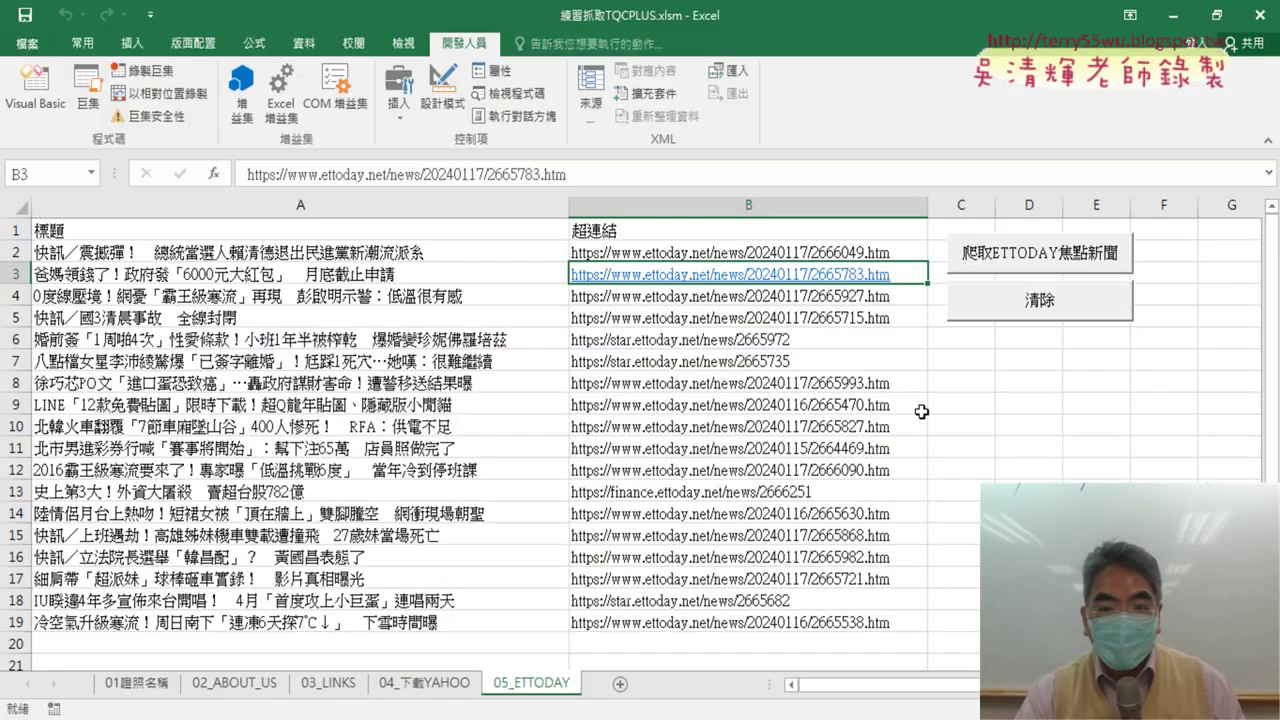
click(50, 100)
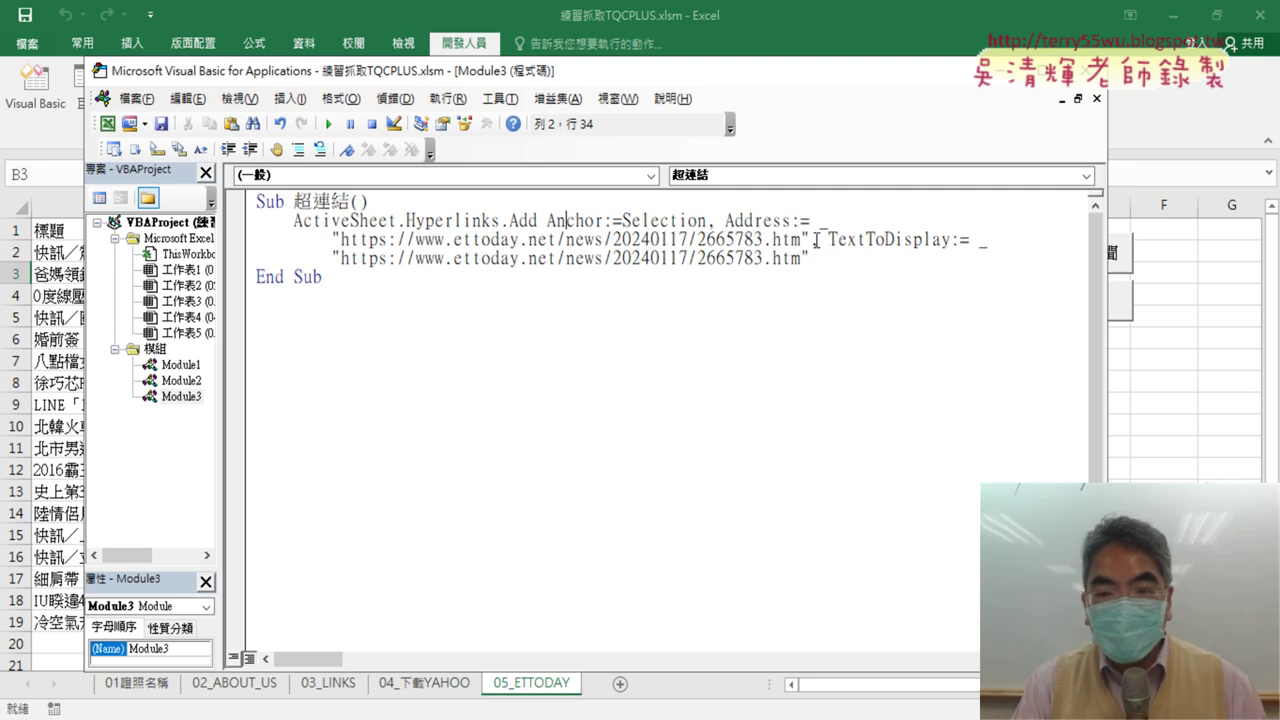
drag(812, 240, 824, 256)
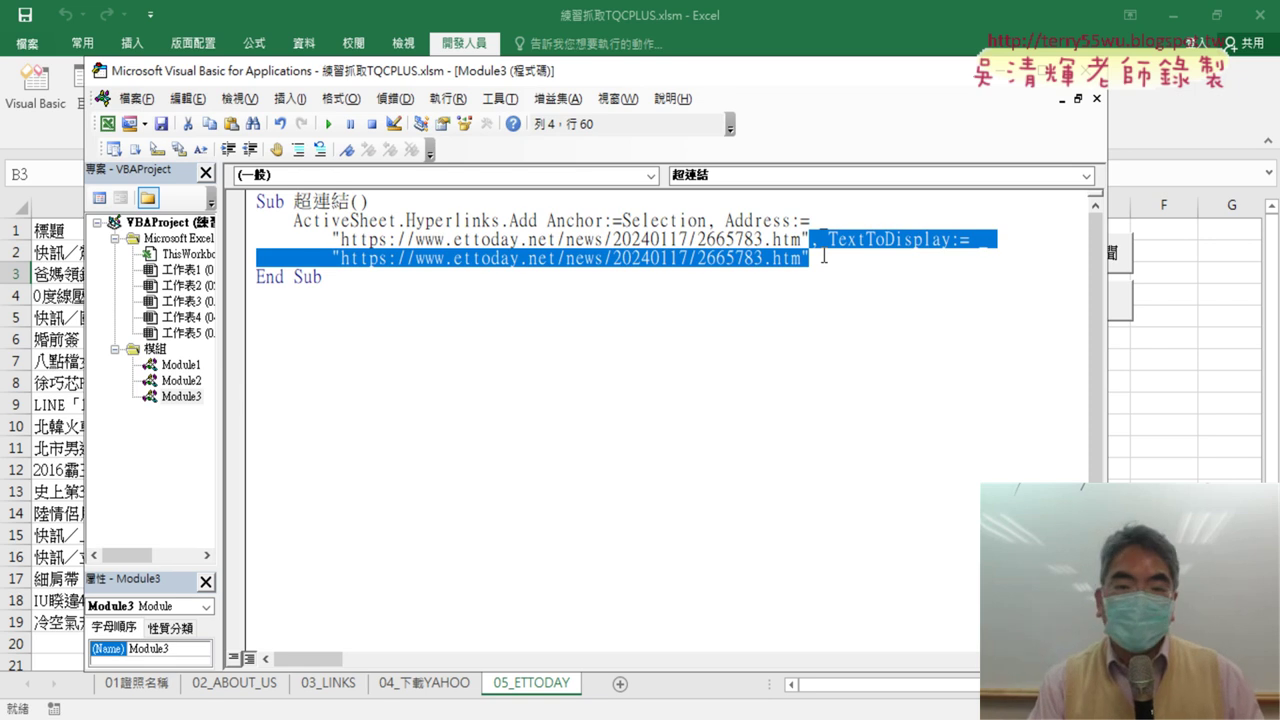
key(Delete)
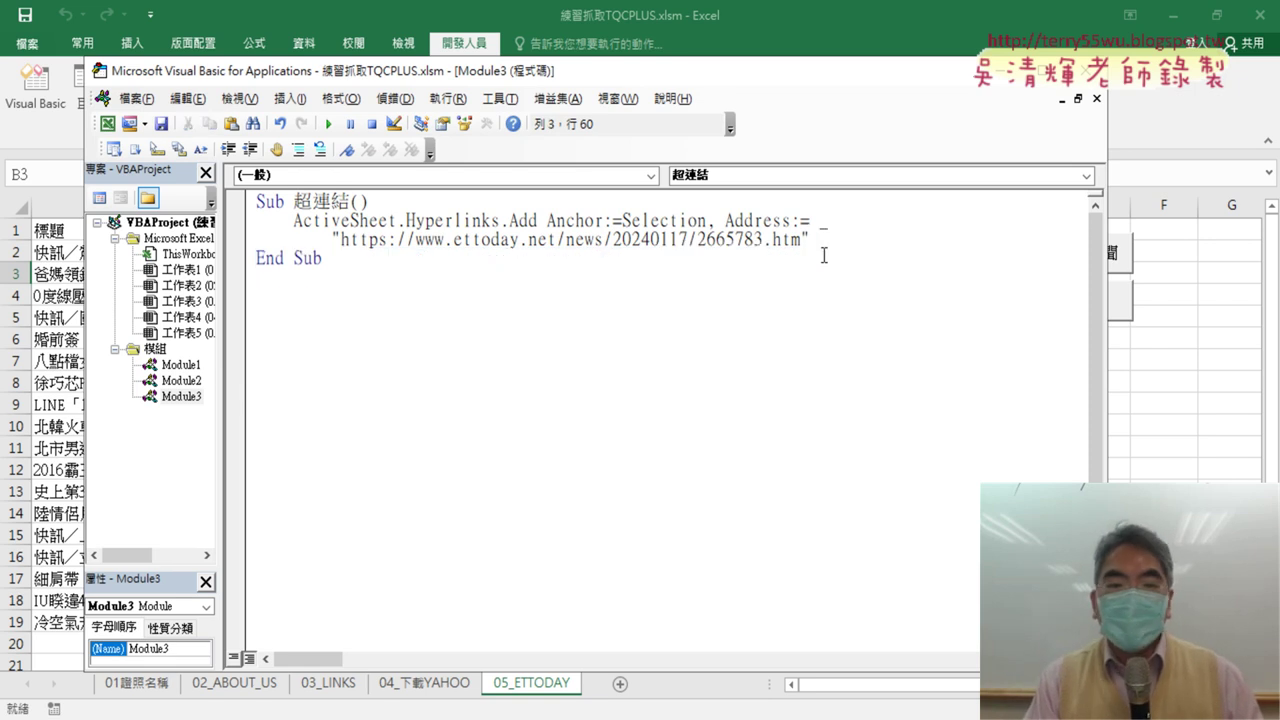
Step: Remove the line continuation so the ettoday.net URL sits on the Address:= line
key(Right)
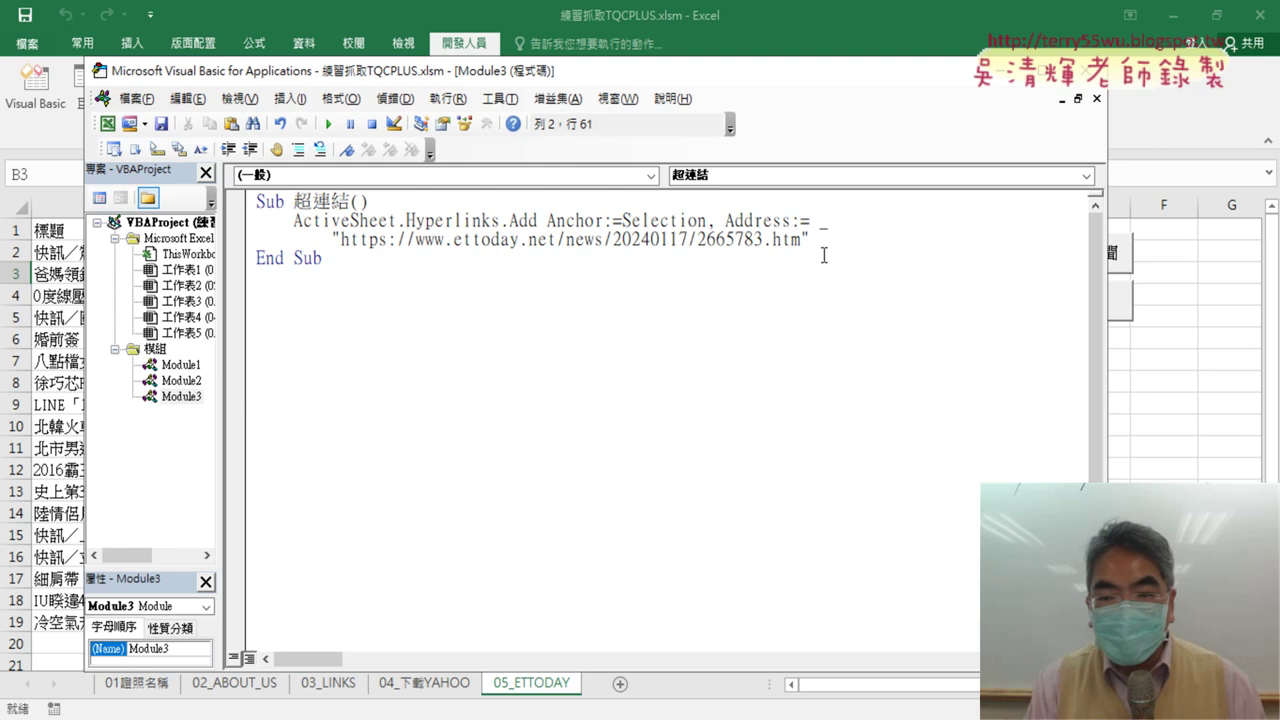
key(Left)
key(Right)
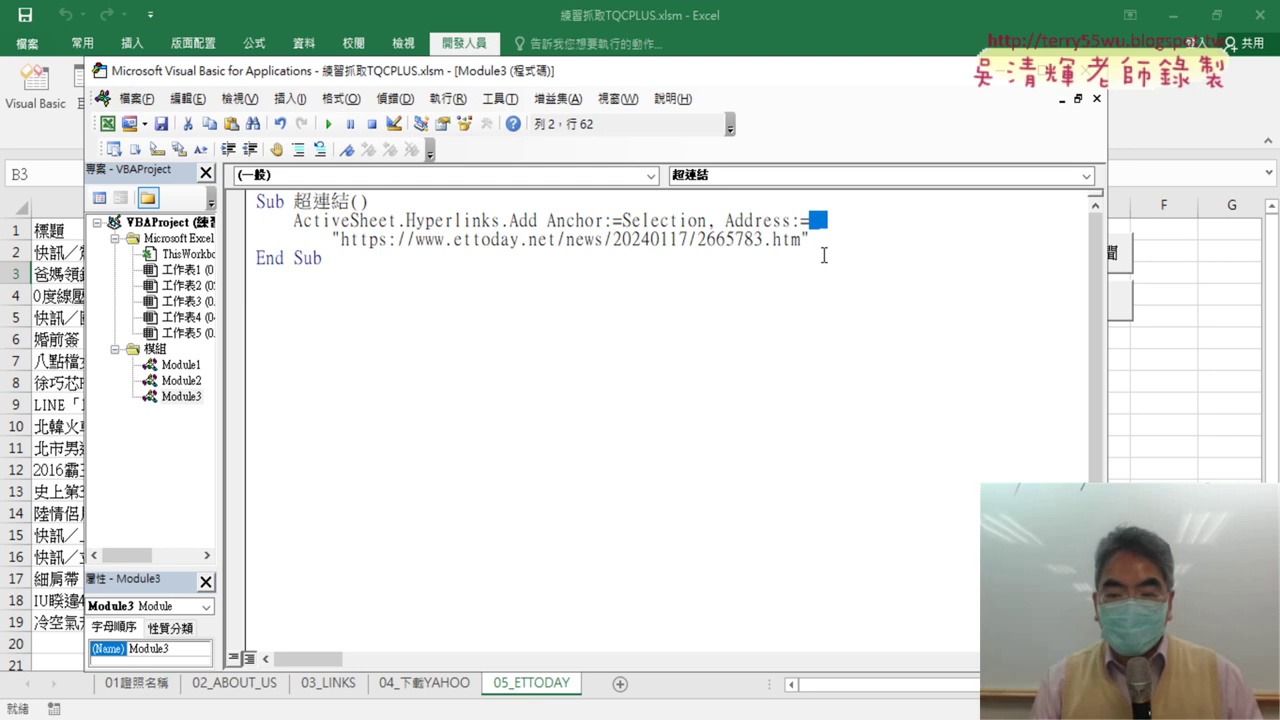
key(Delete)
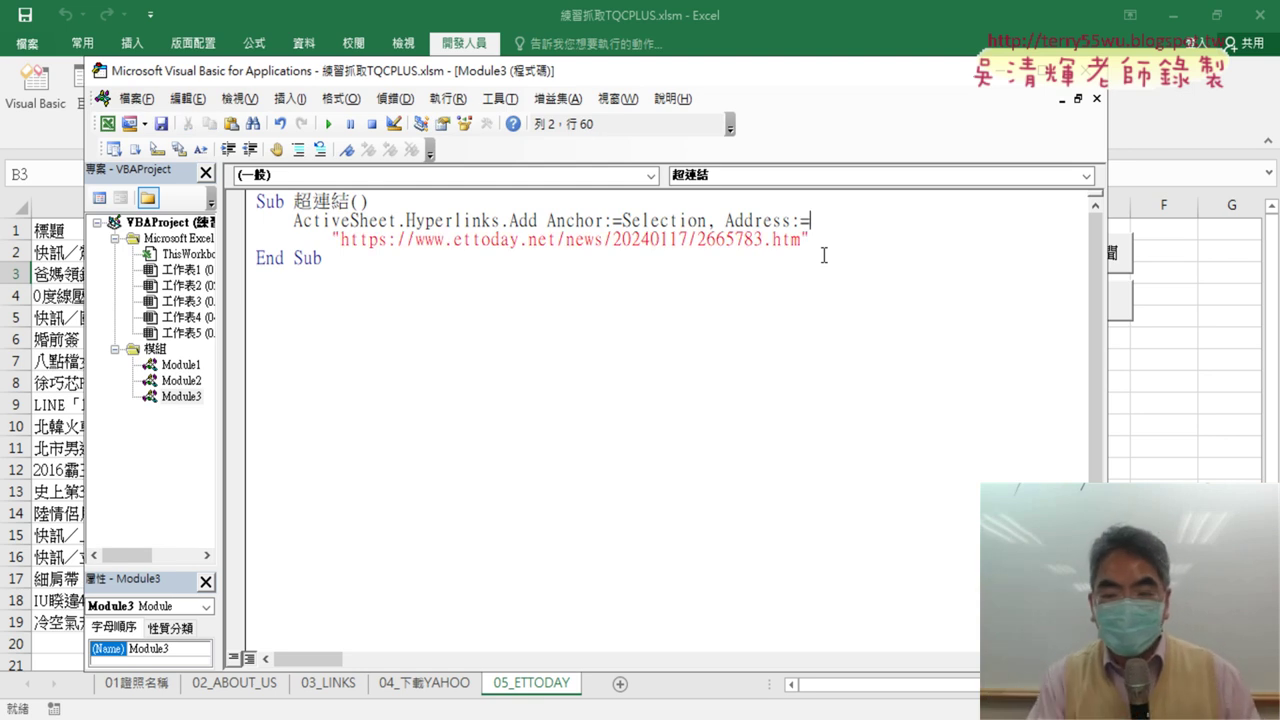
key(Delete)
key(Delete)
key(Delete)
key(Delete)
key(Delete)
key(Delete)
key(Delete)
key(Delete)
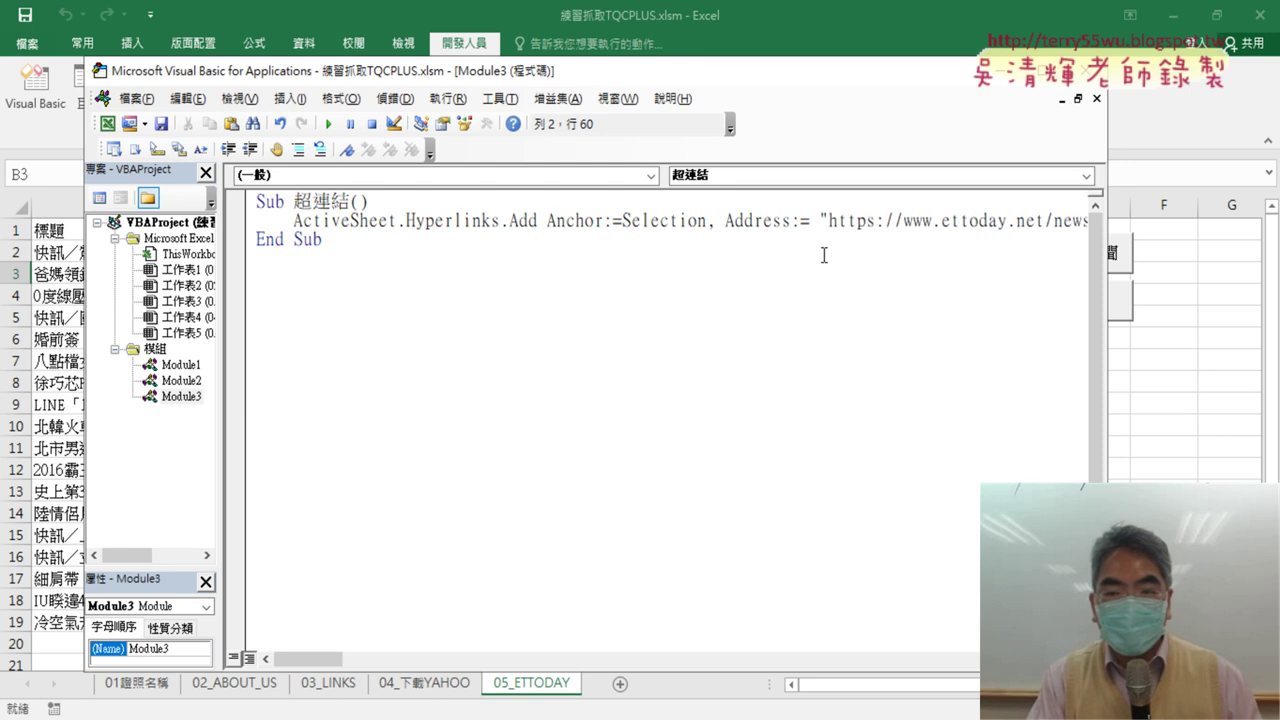
key(Delete)
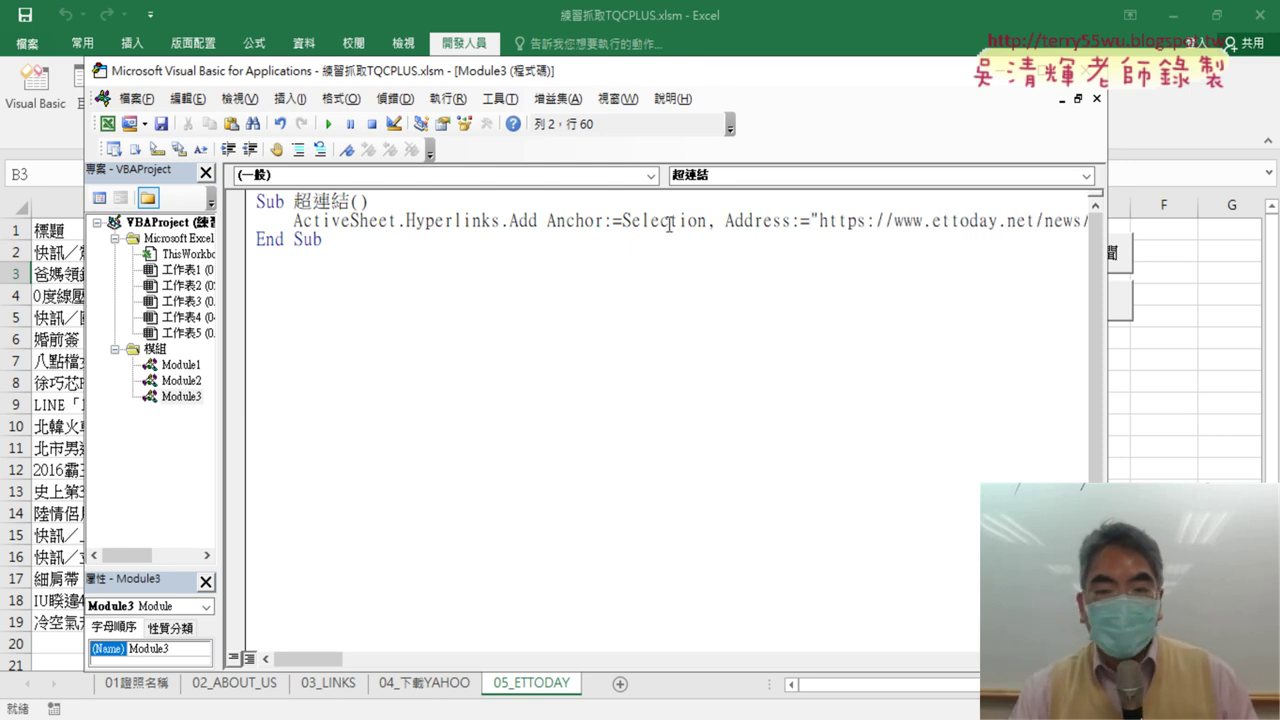
drag(621, 222, 708, 221)
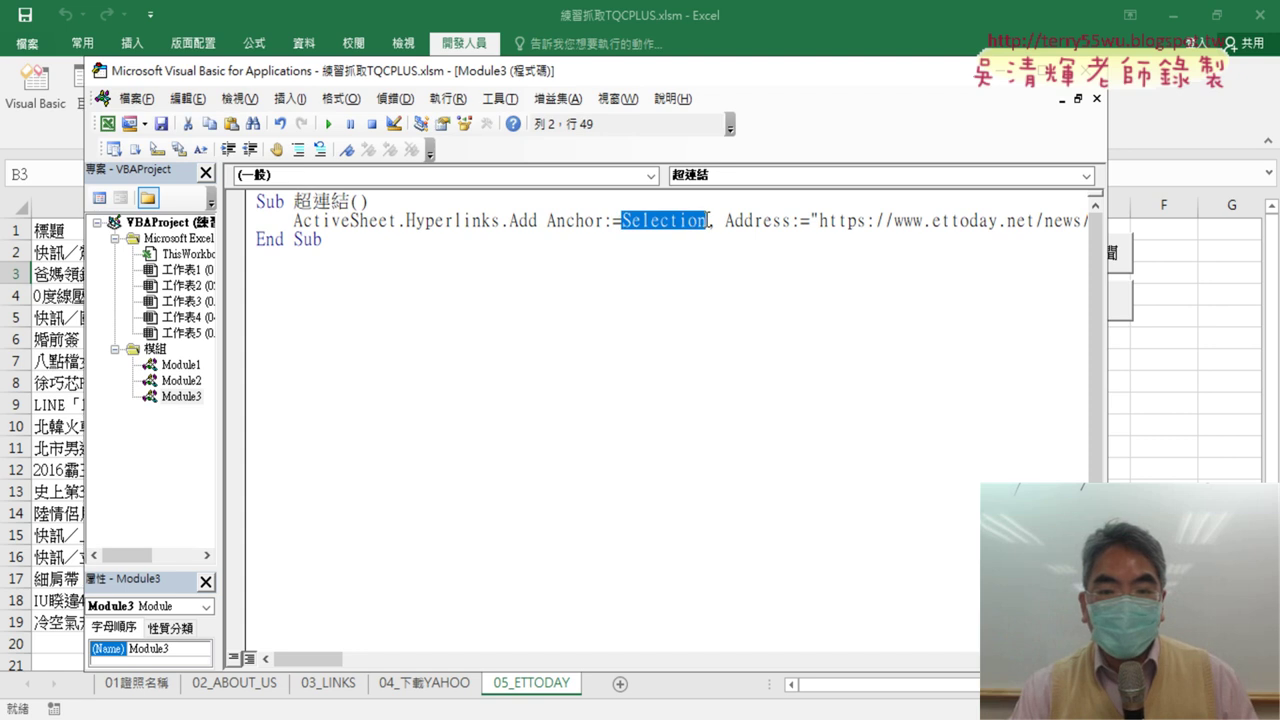
Step: Insert a For i = 2 To 19 … Next loop right after Sub 超連結()
mouse_move(695, 83)
mouse_down()
mouse_move(1085, 100)
mouse_move(847, 394)
mouse_up()
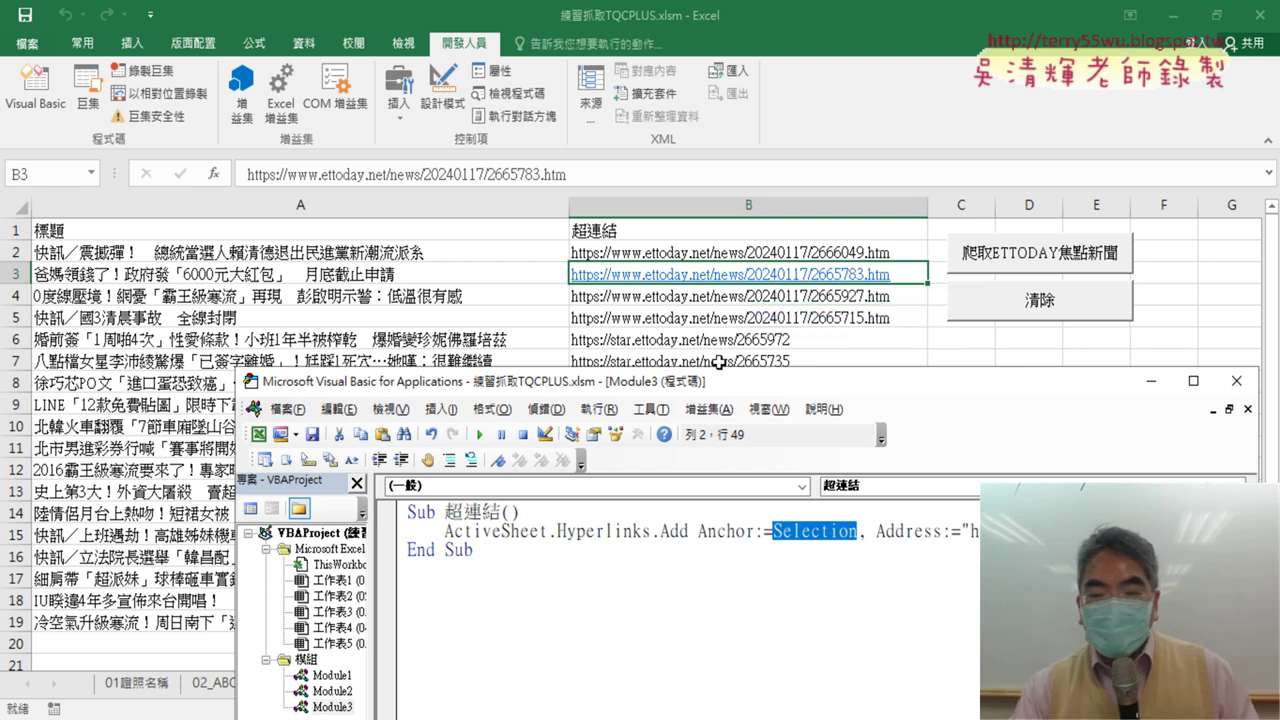
mouse_move(725, 390)
mouse_down()
mouse_move(616, 268)
mouse_move(577, 76)
mouse_up()
click(450, 197)
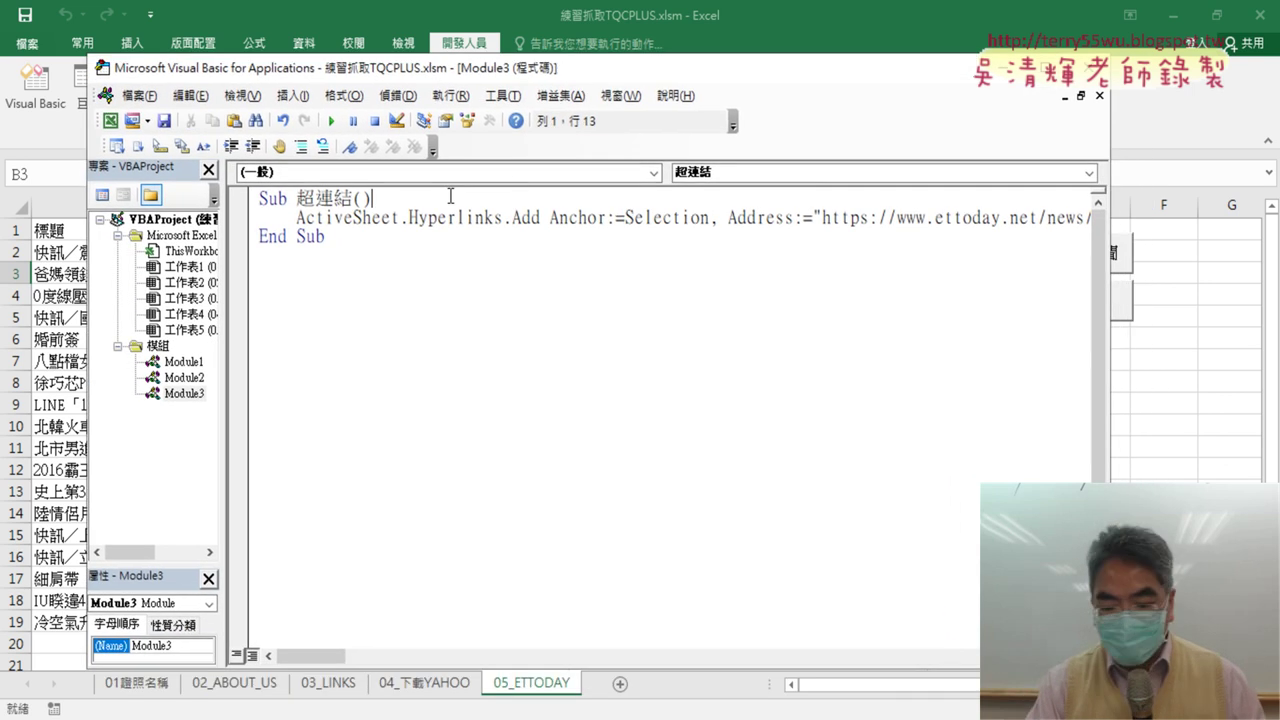
key(Return)
key(Tab)
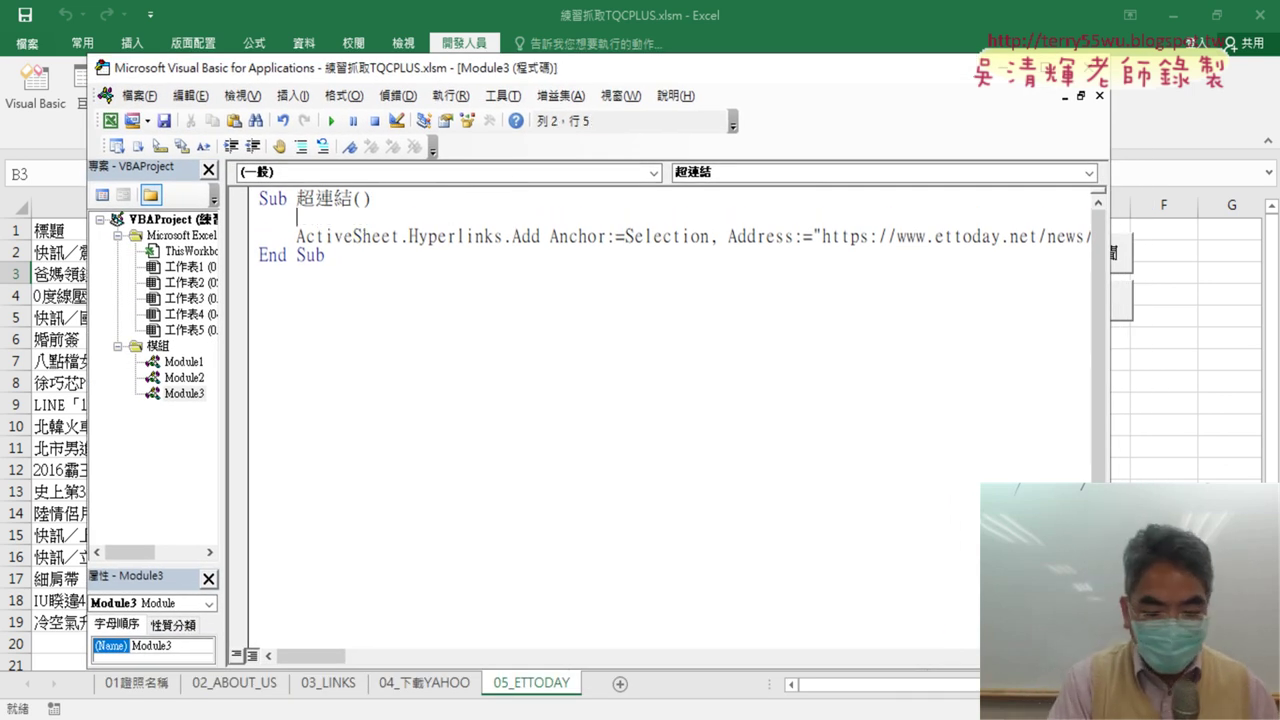
text(ㄈㄛ)
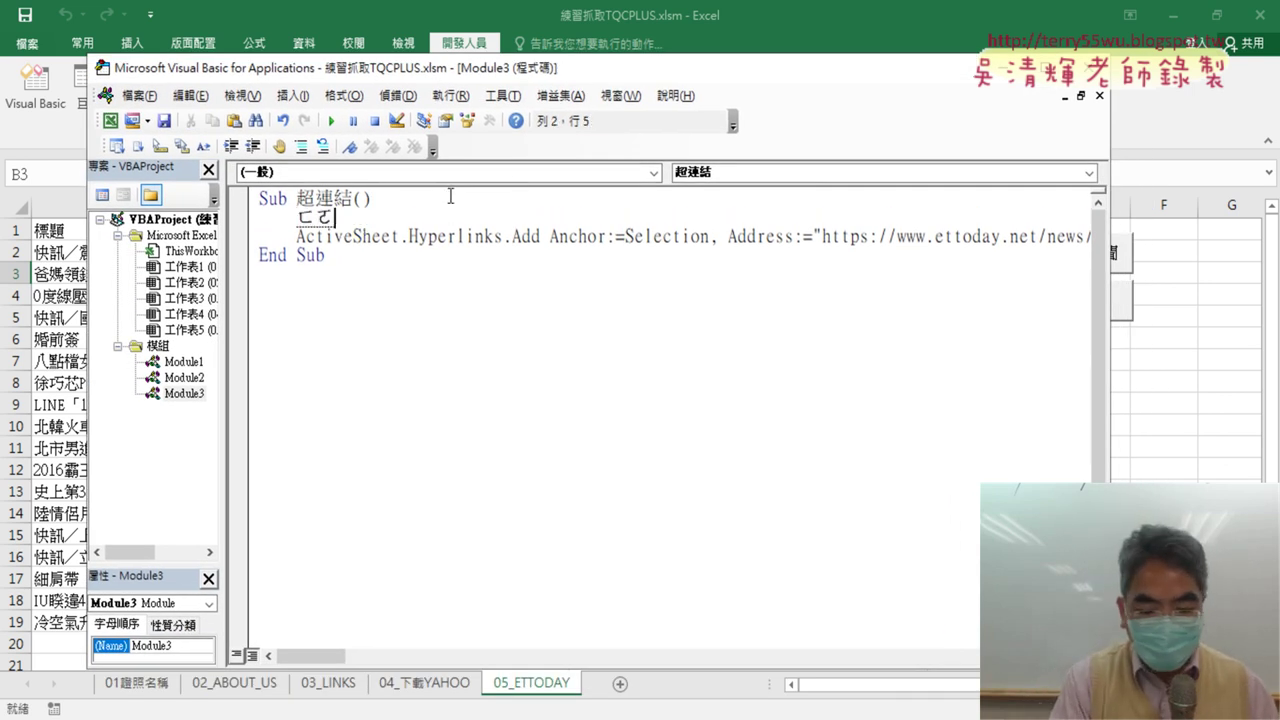
key(BackSpace)
key(BackSpace)
text(for )
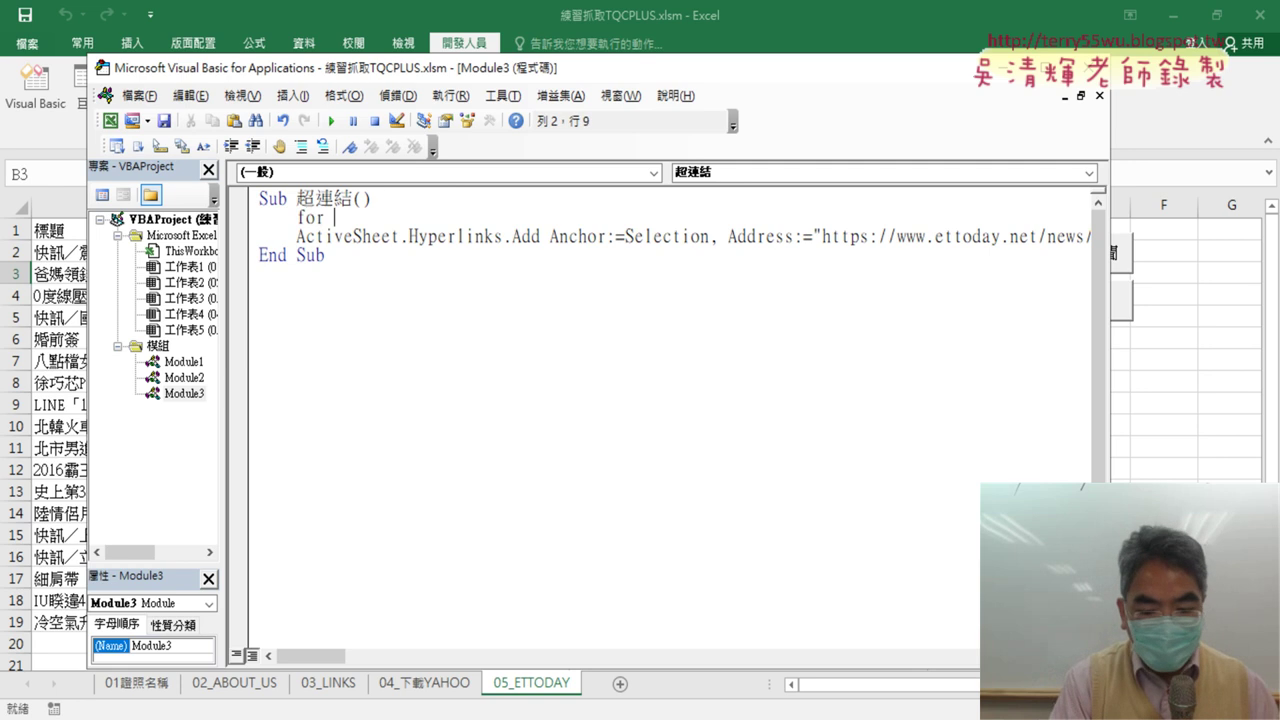
text(i)
text(=2)
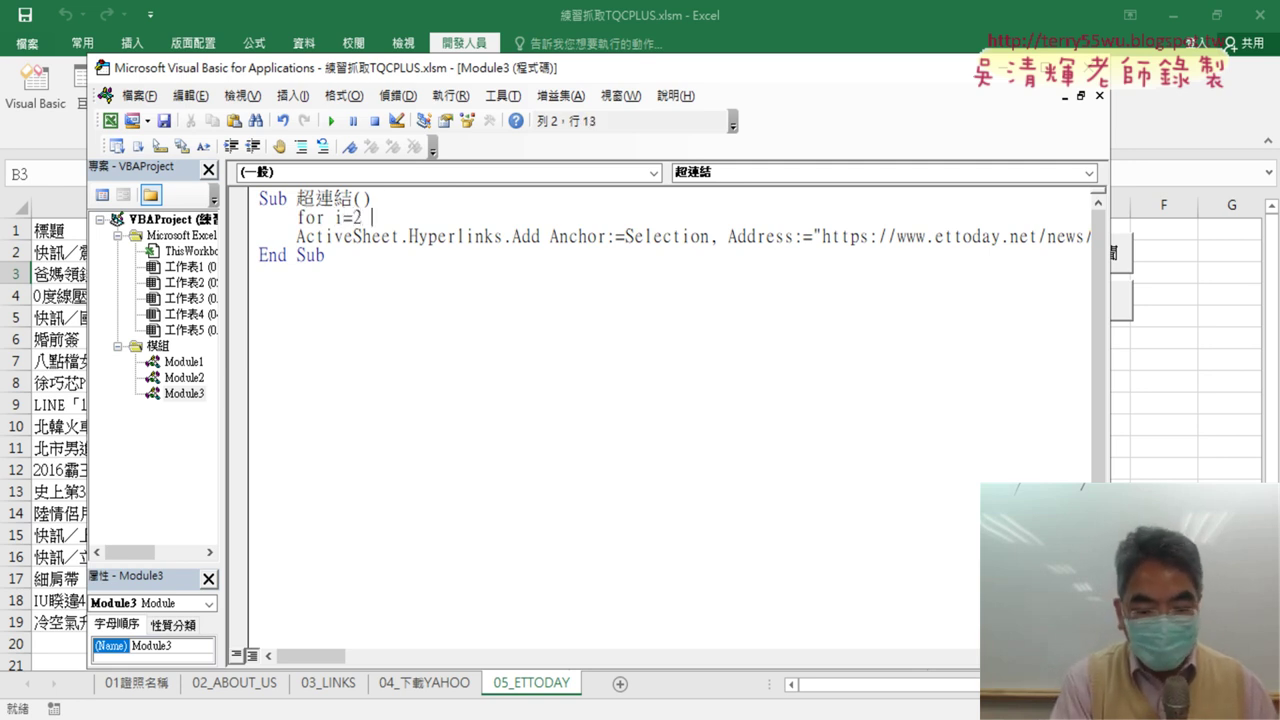
text( to )
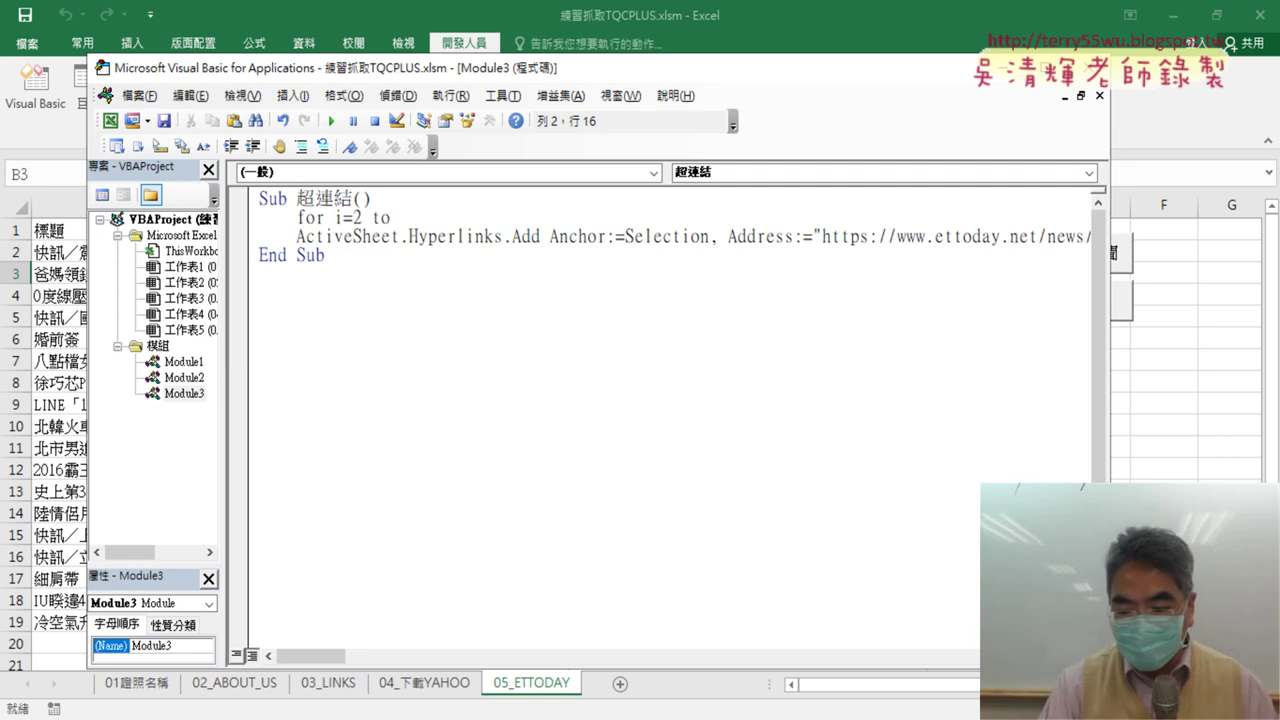
text(19)
key(Return)
key(Return)
text(n)
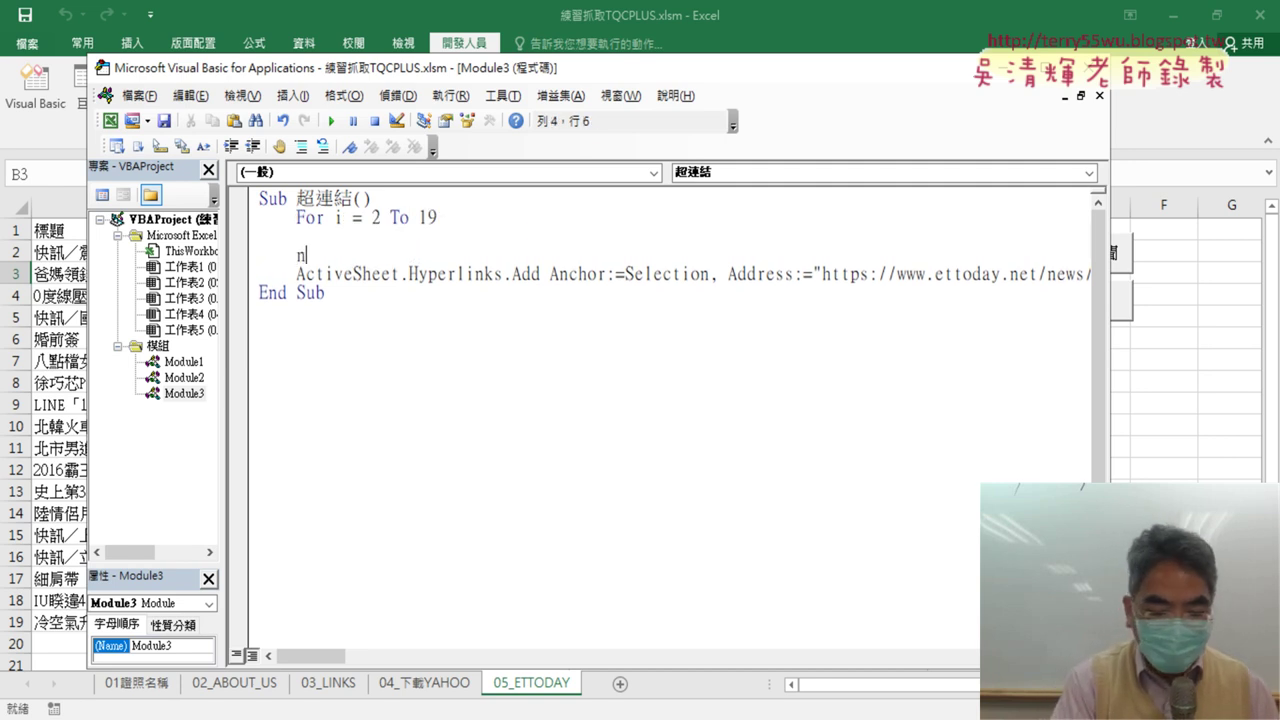
text(ext)
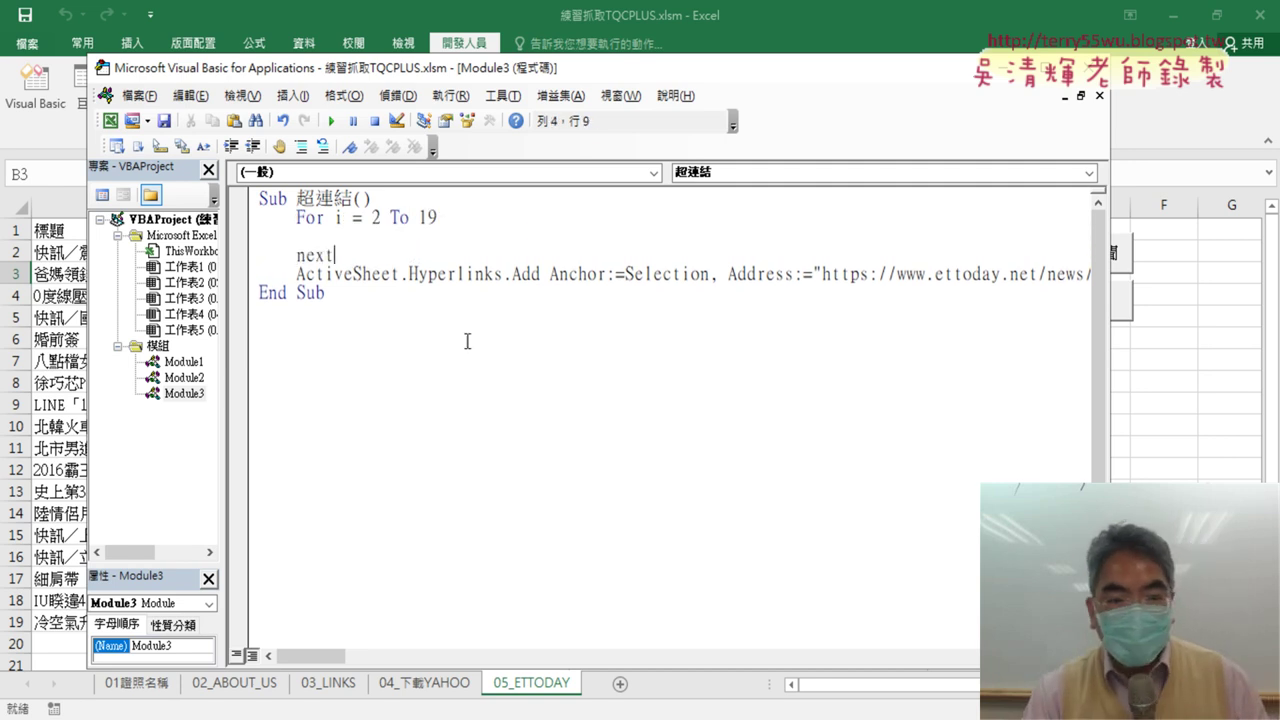
click(467, 341)
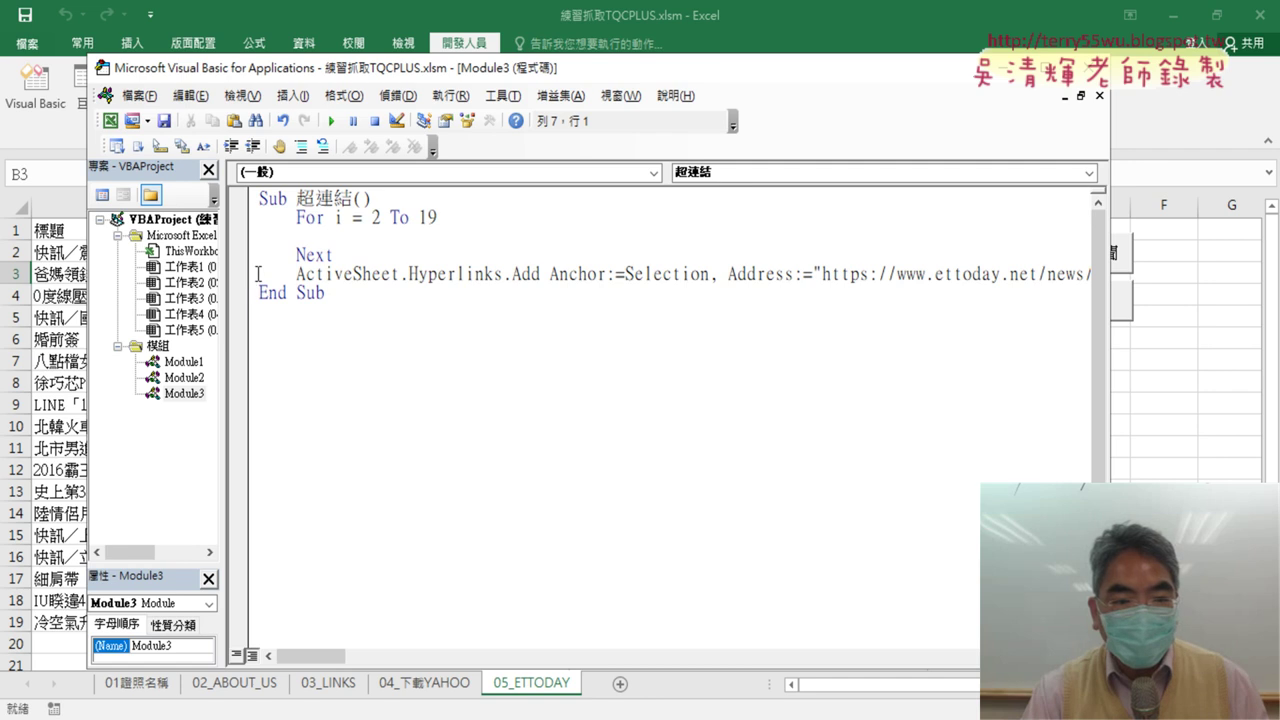
click(250, 280)
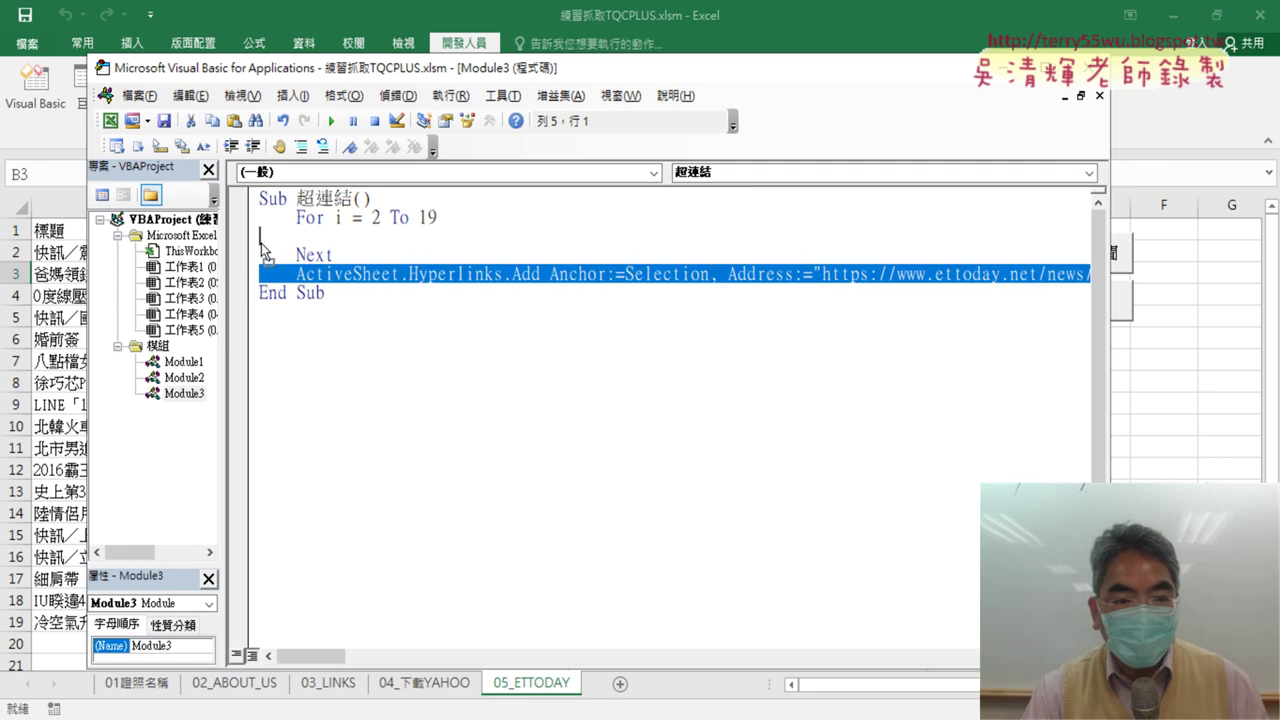
Step: Move the Hyperlinks.Add line into the loop, indent it, and type cells(i,"B") as the anchor
drag(263, 248, 282, 242)
key(Tab)
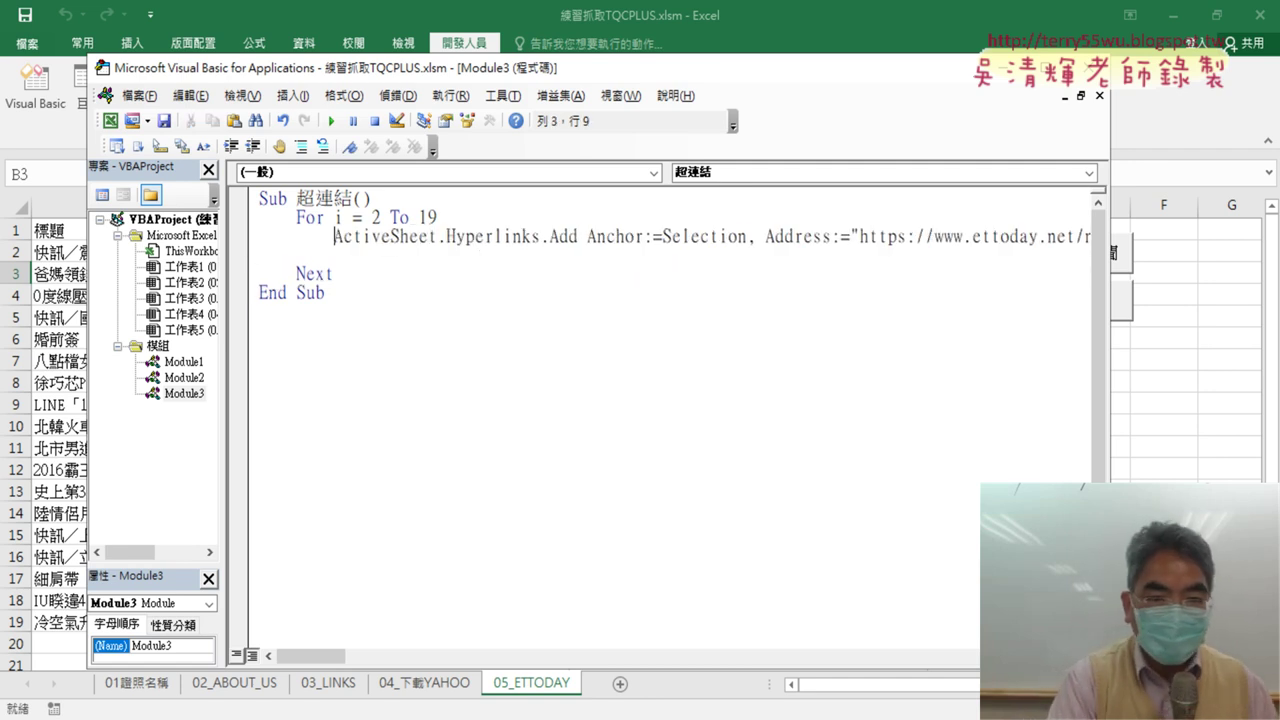
key(End)
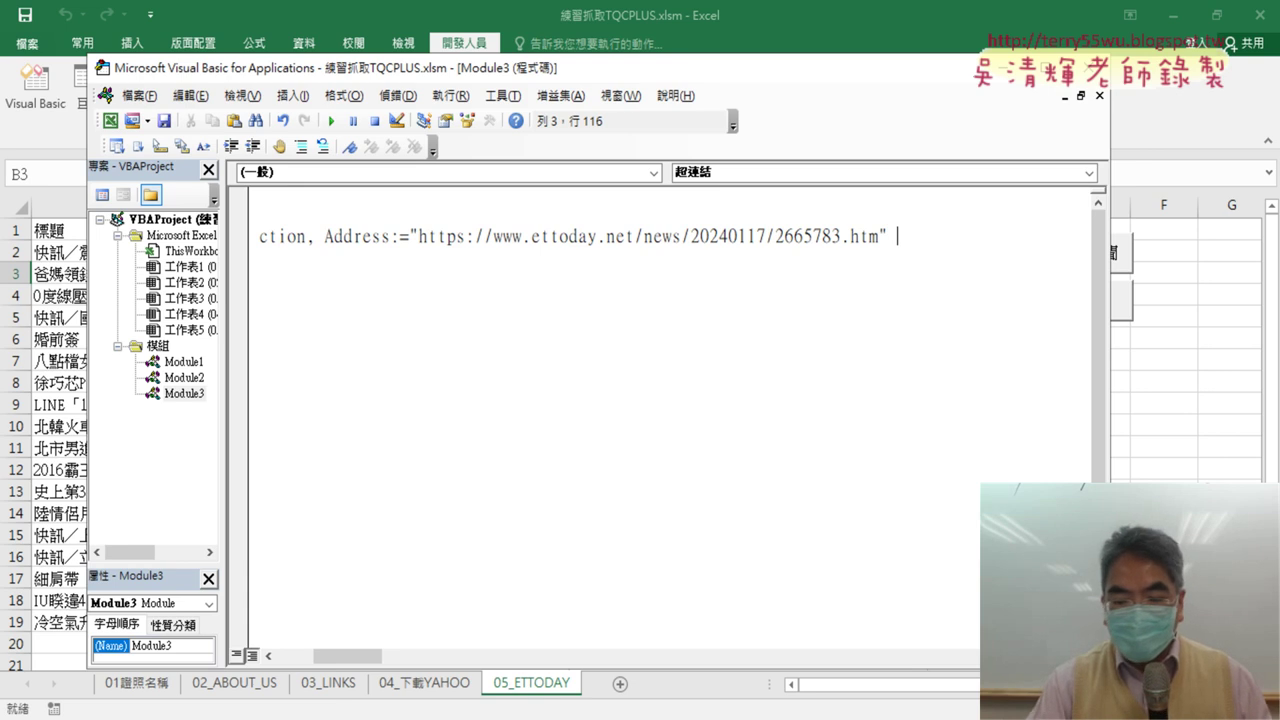
key(Home)
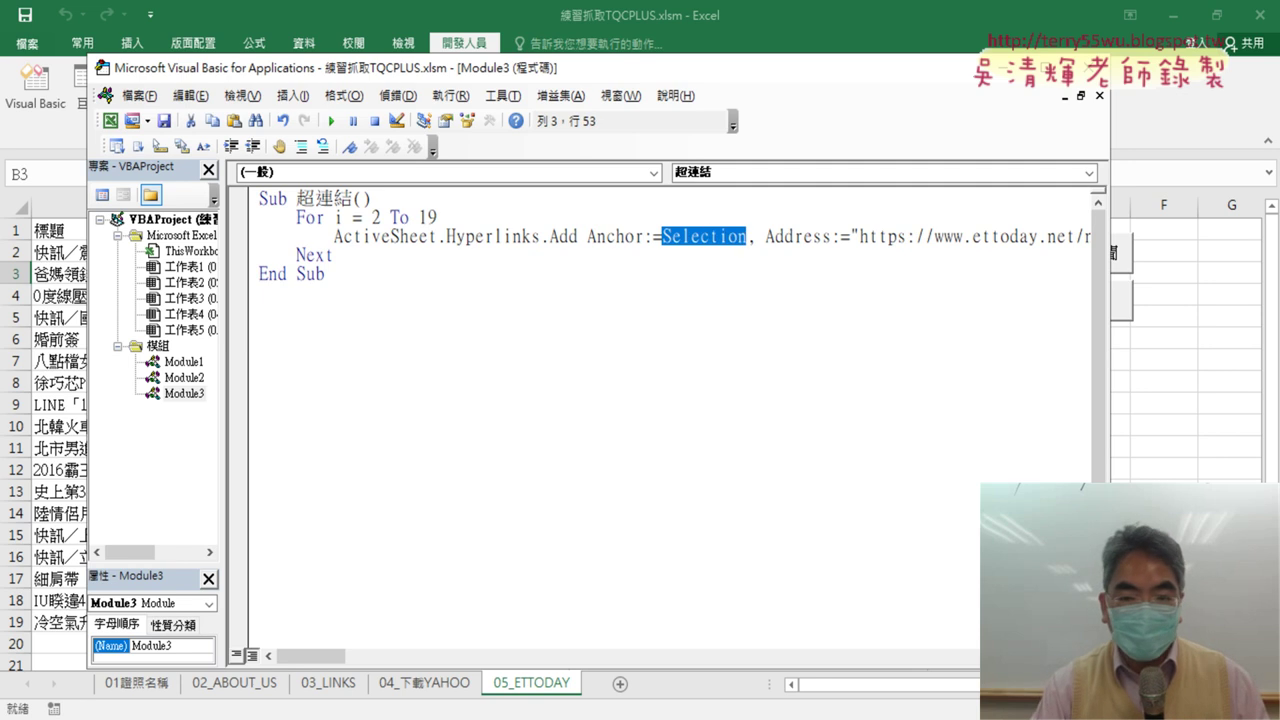
text(ce)
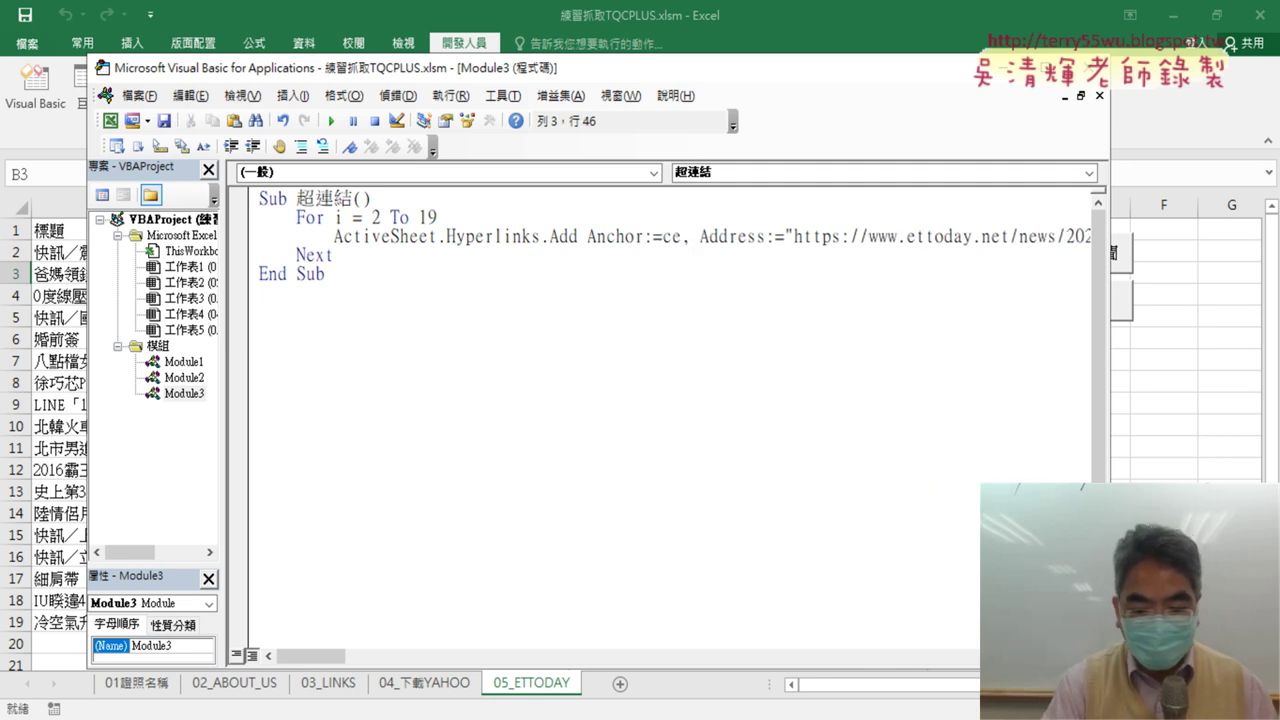
text(lls)
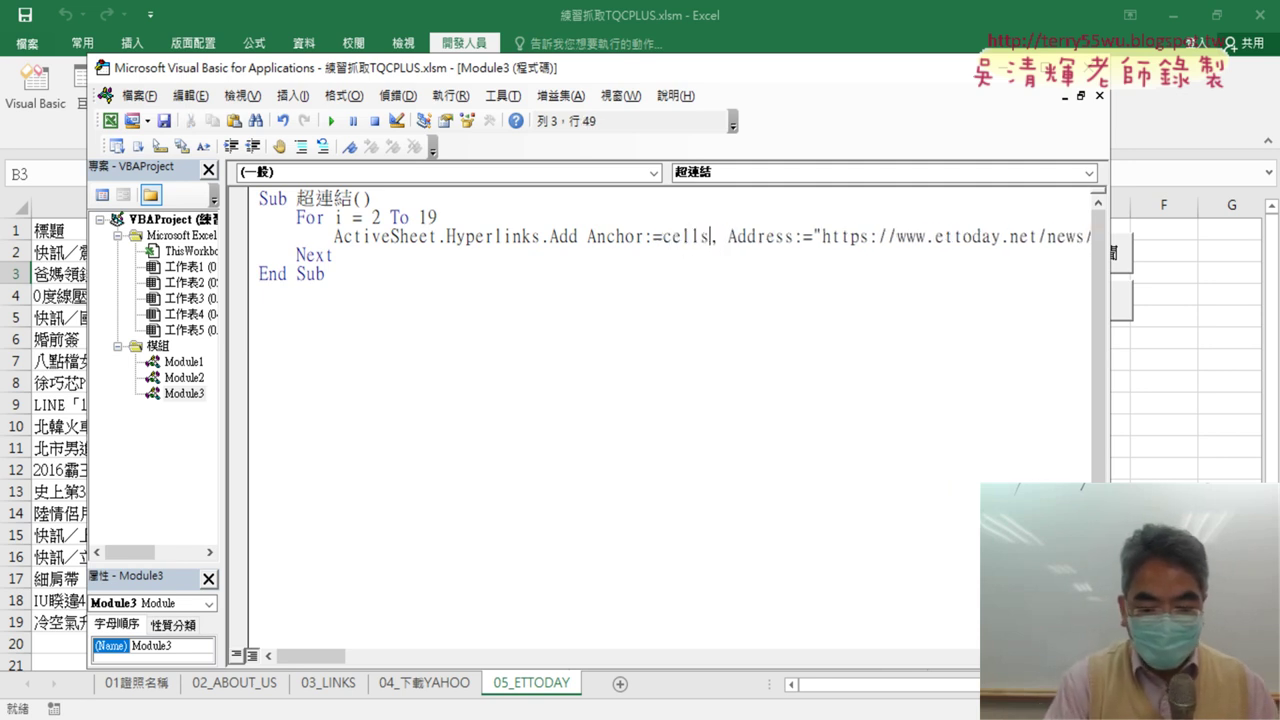
text(()
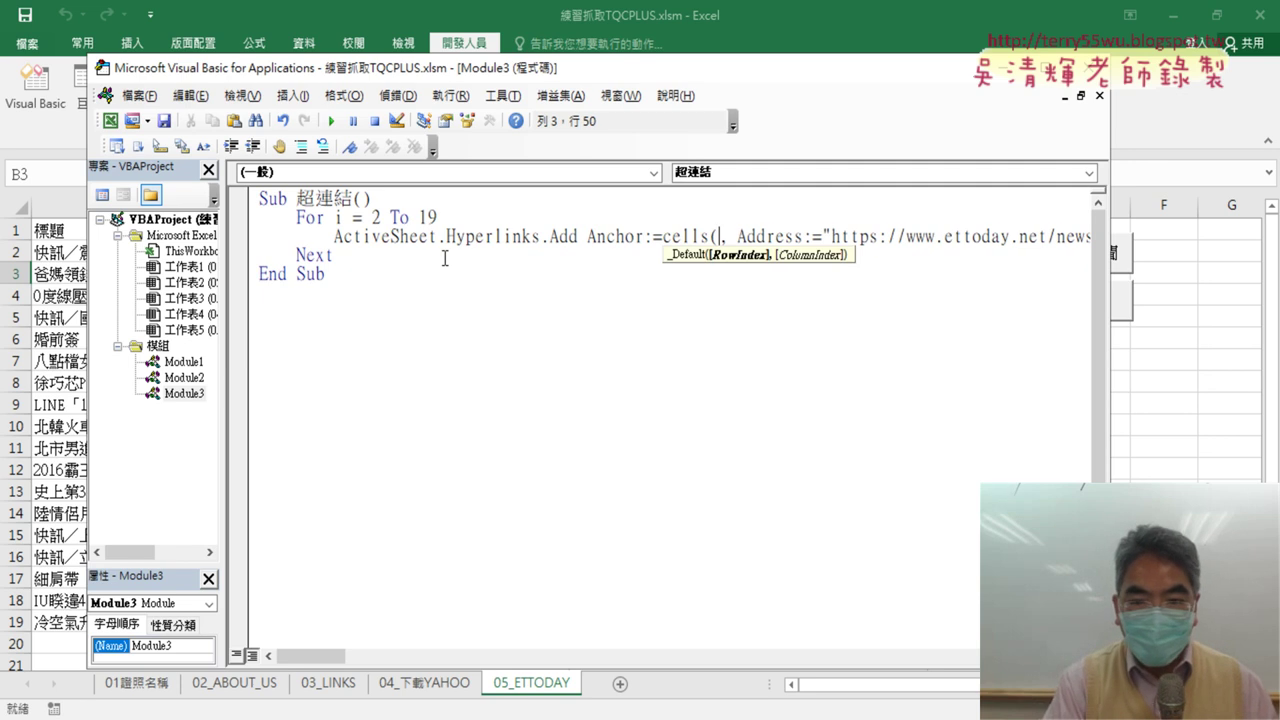
text(i,")
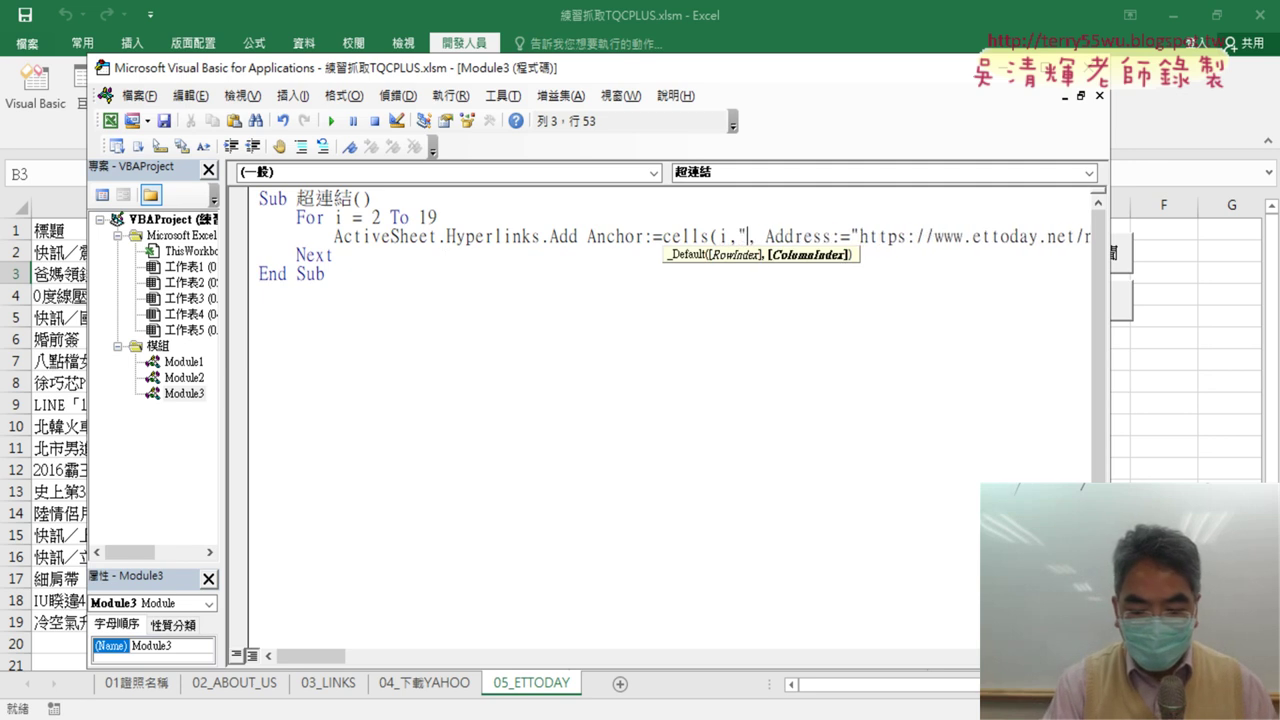
text(B")
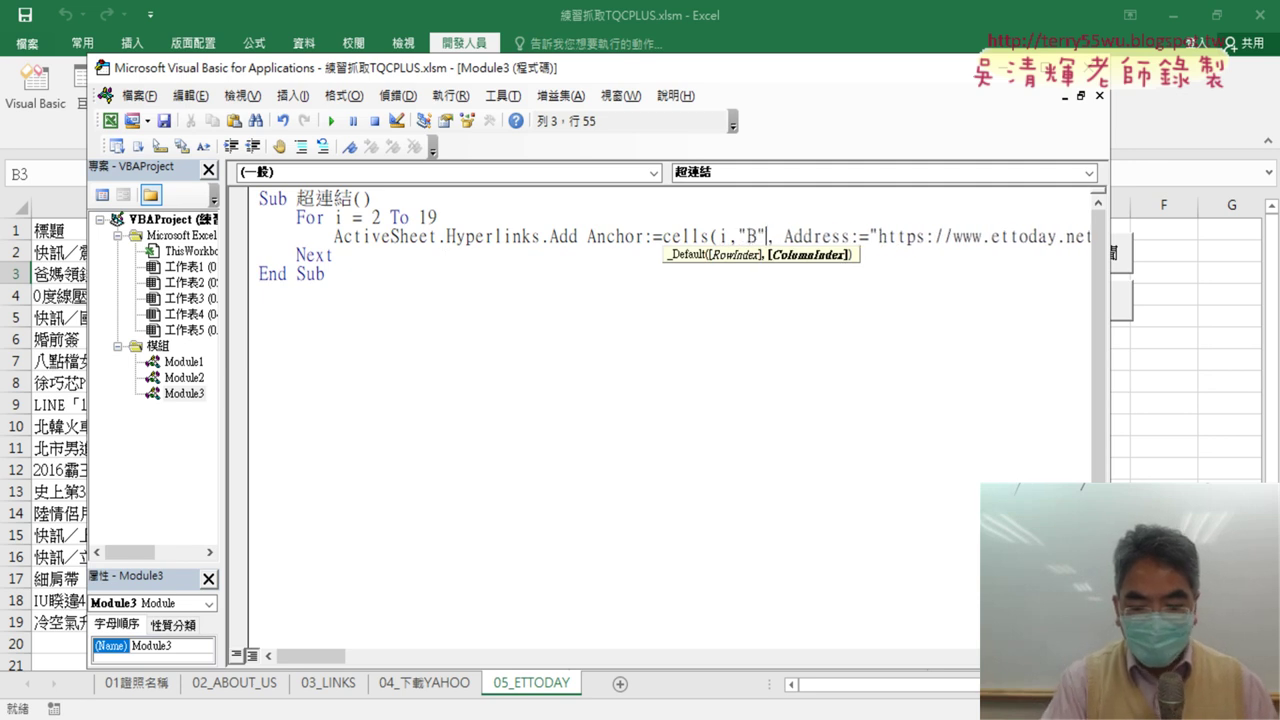
text())
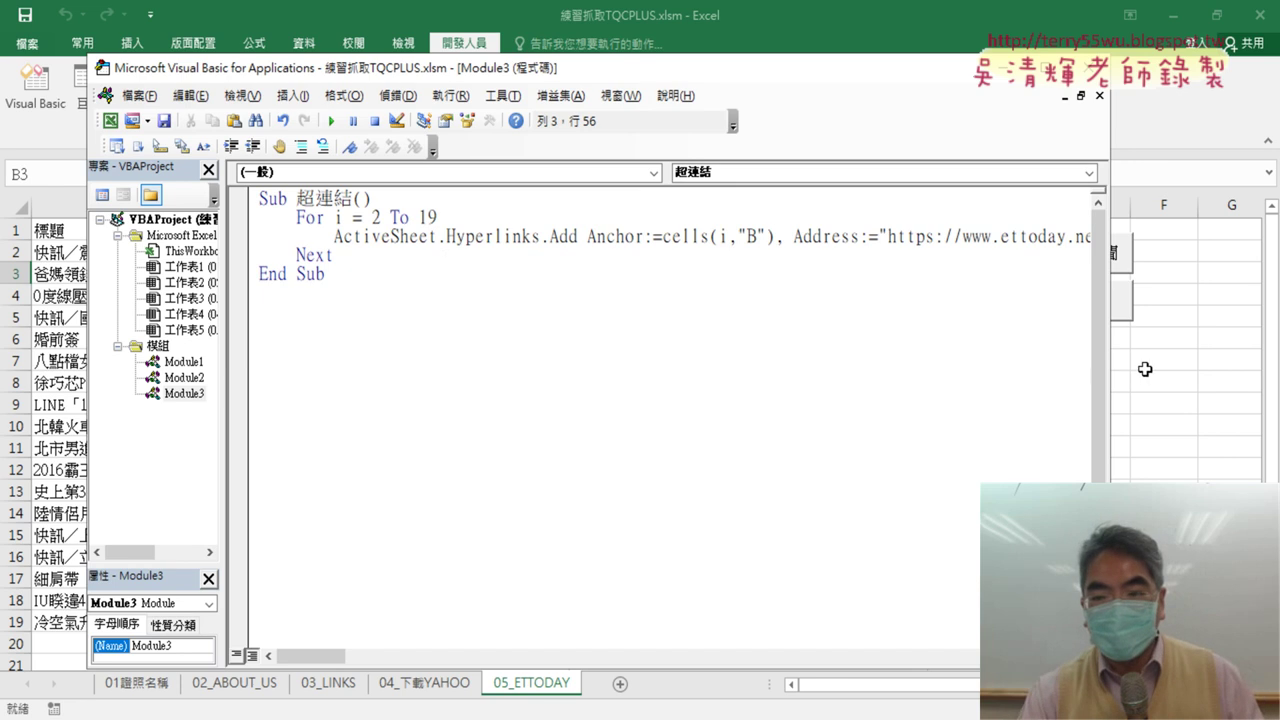
Step: Replace the hard-coded ettoday URL after Address:= with Cells(i,"B")
drag(1115, 373, 634, 300)
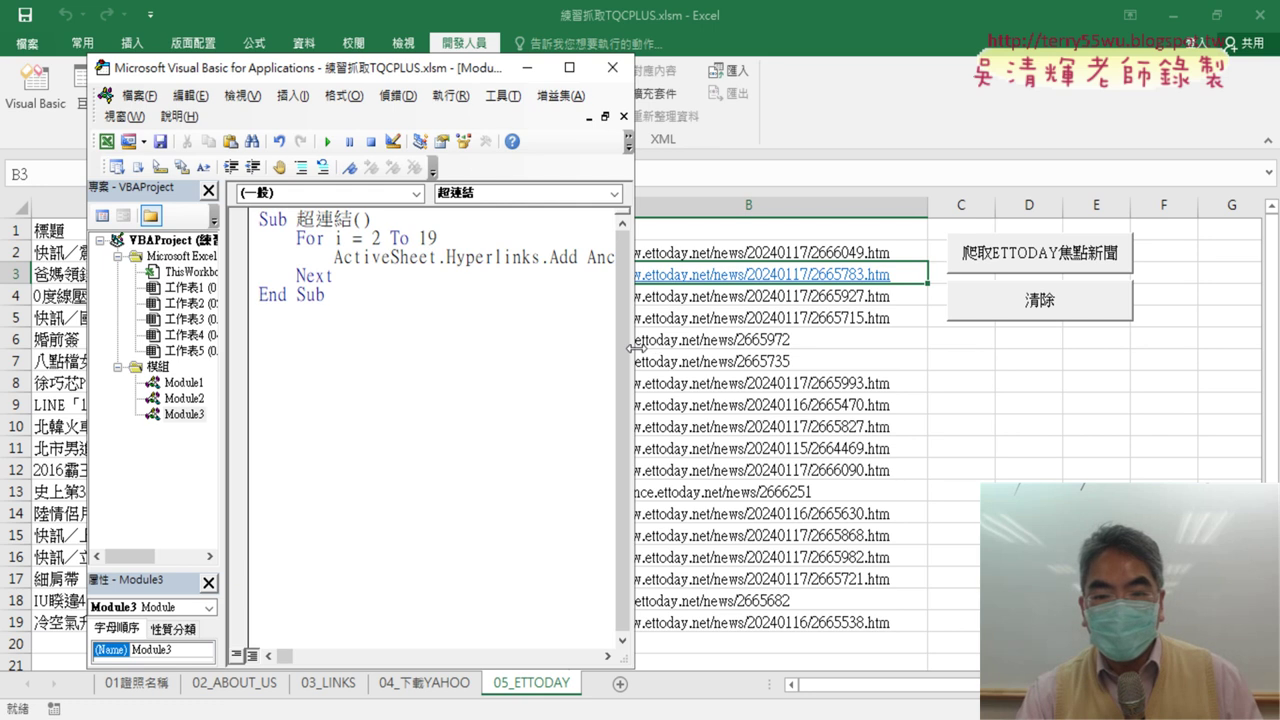
drag(632, 348, 526, 334)
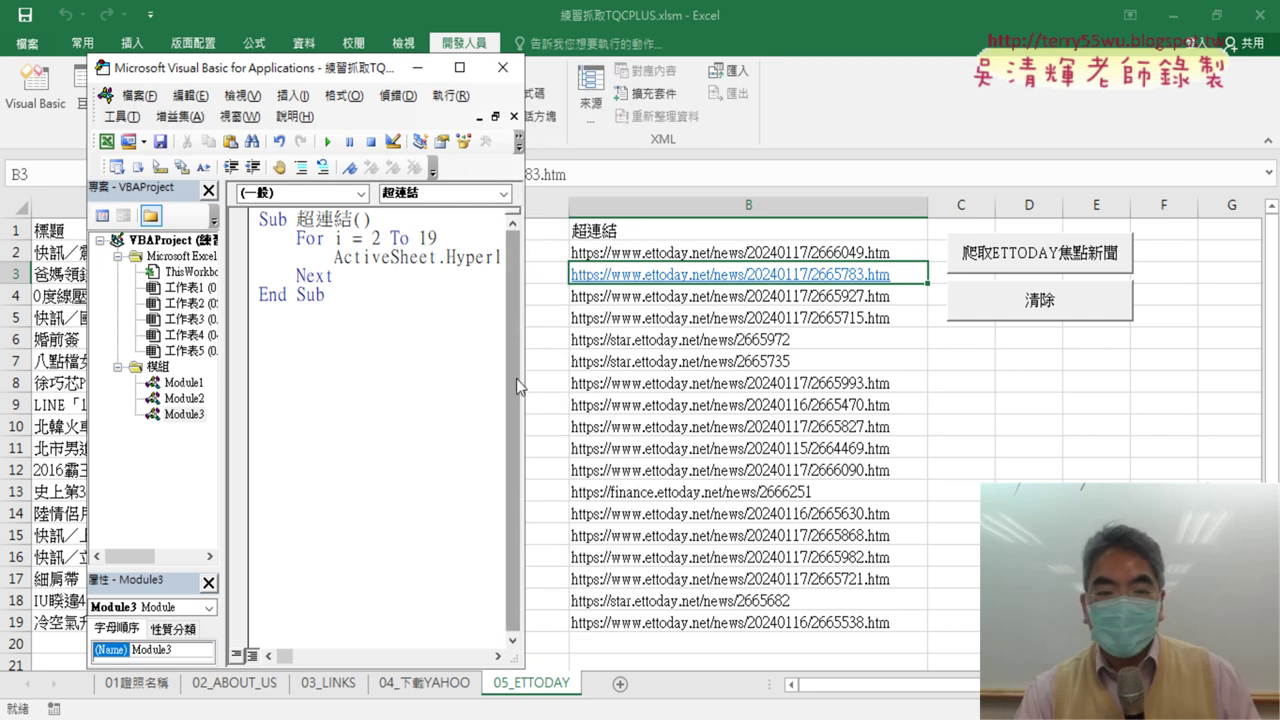
drag(523, 380, 1162, 418)
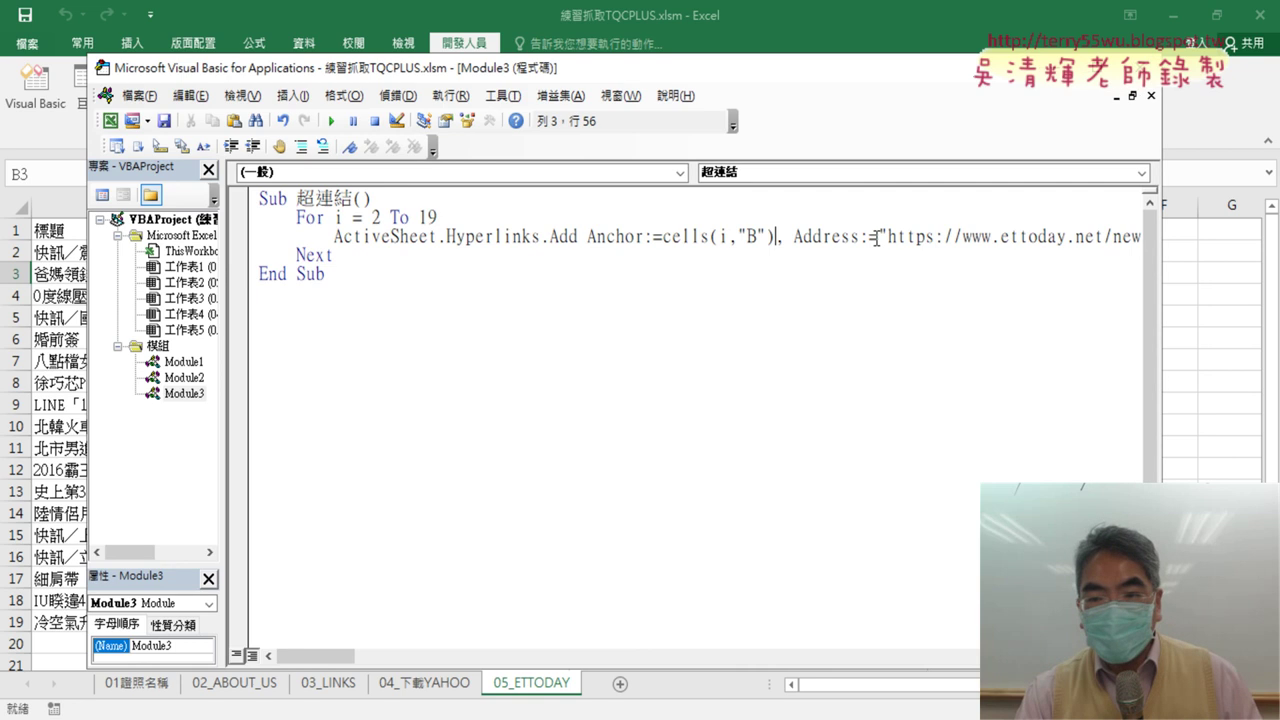
key(shift+End)
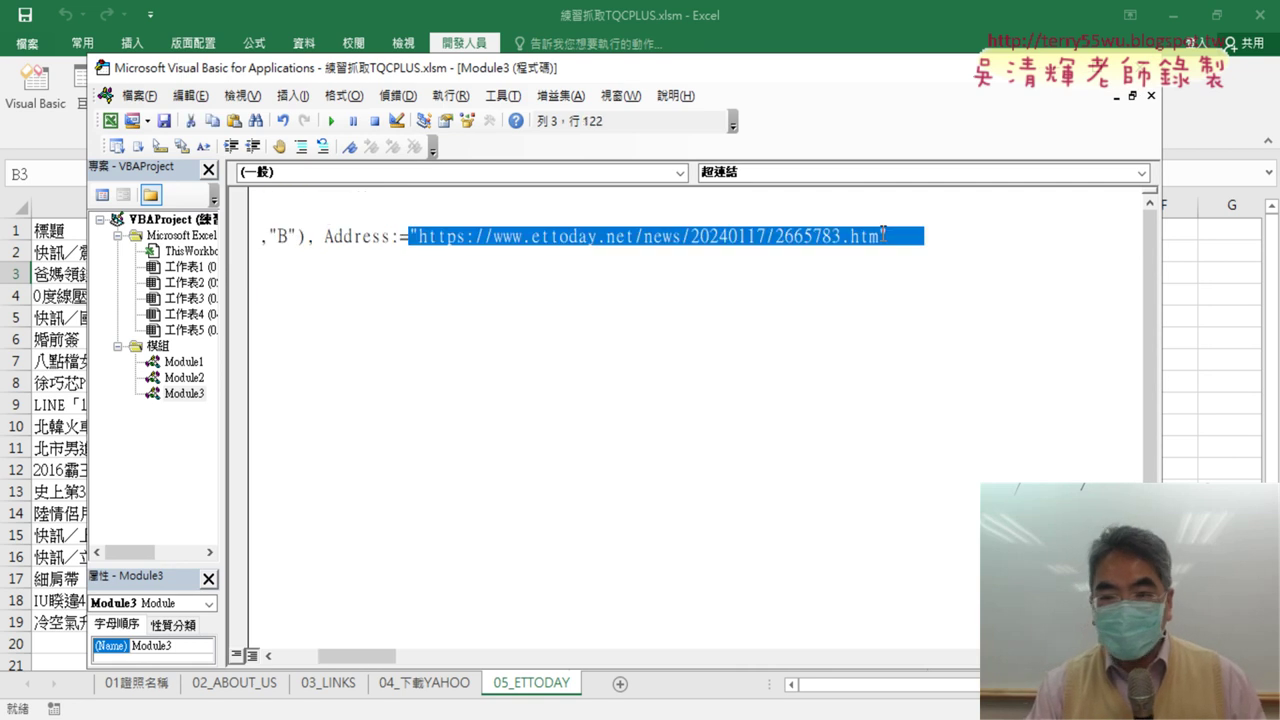
key(Delete)
drag(362, 653, 320, 655)
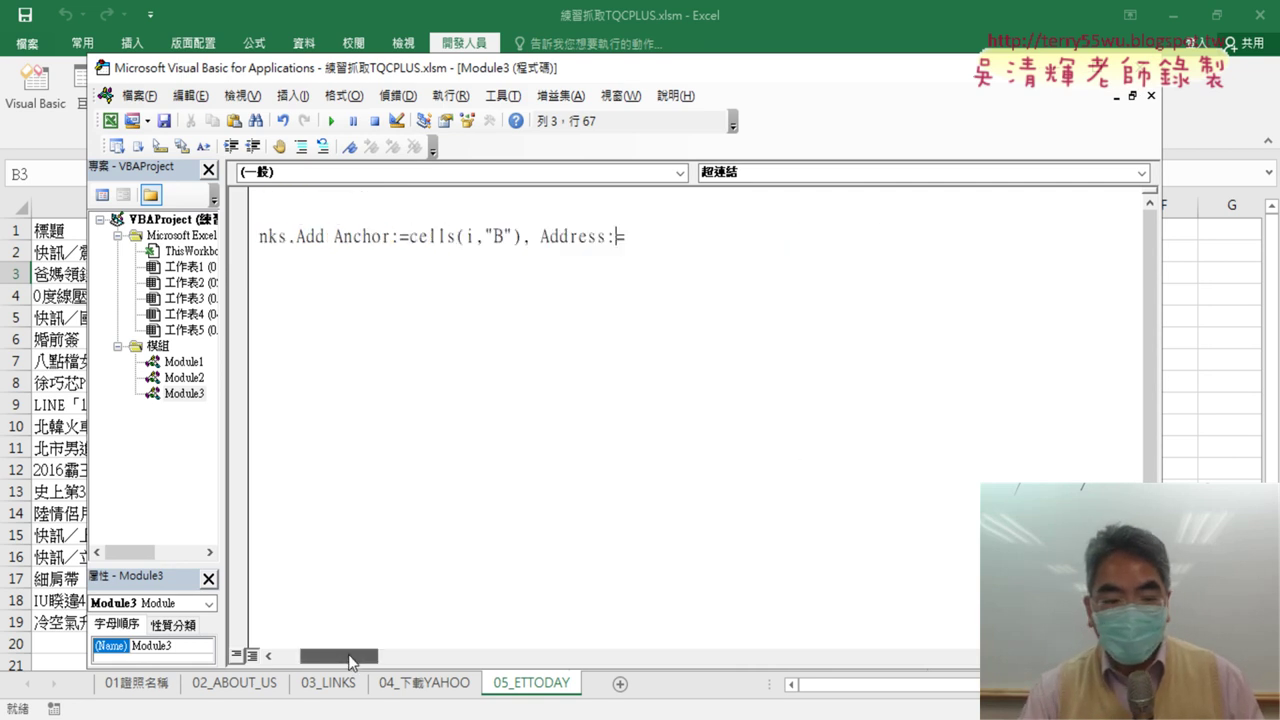
drag(662, 236, 883, 236)
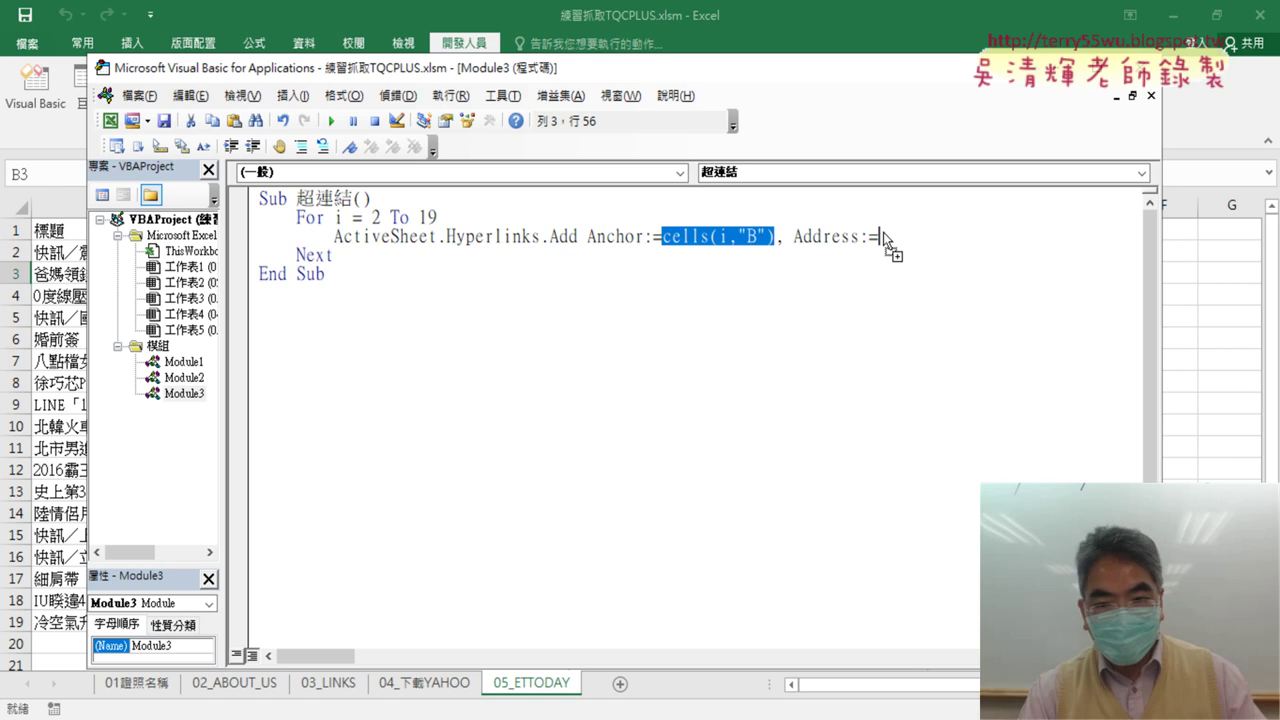
click(863, 438)
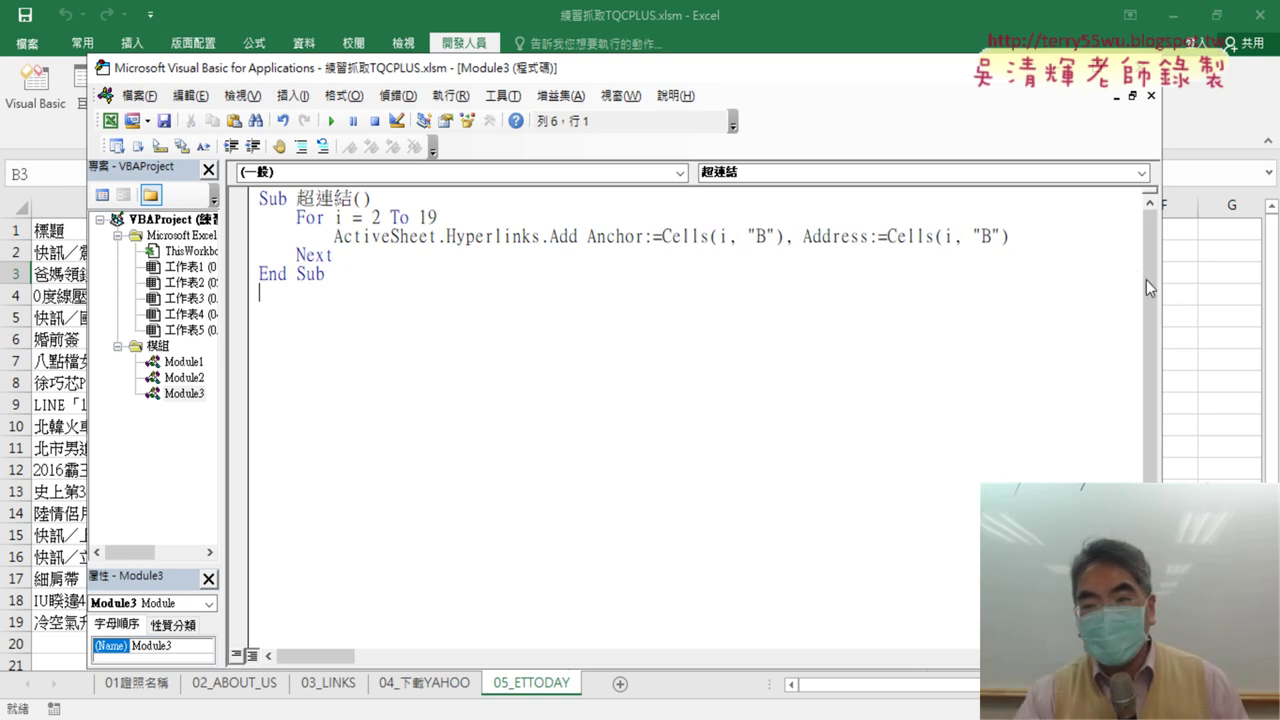
Step: Shrink the Project pane and code window so column B links show beside the Cells(i,"B") arguments
drag(1163, 279, 716, 289)
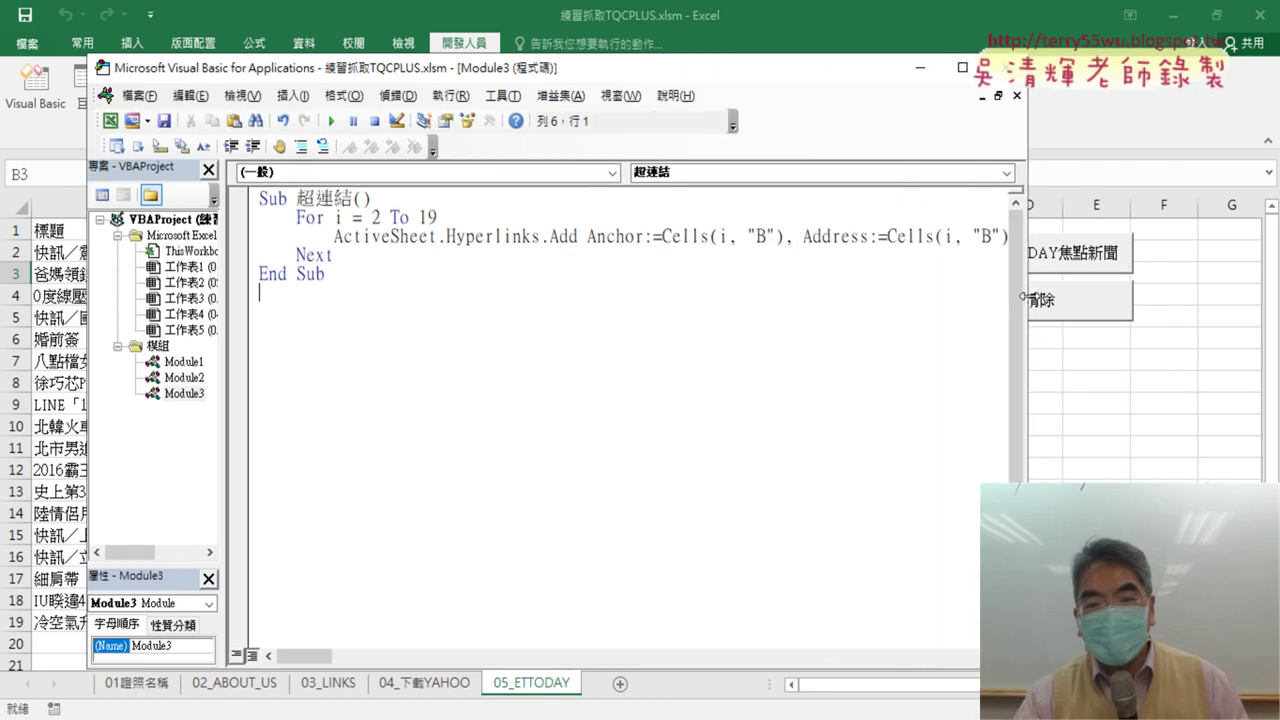
drag(679, 279, 1020, 275)
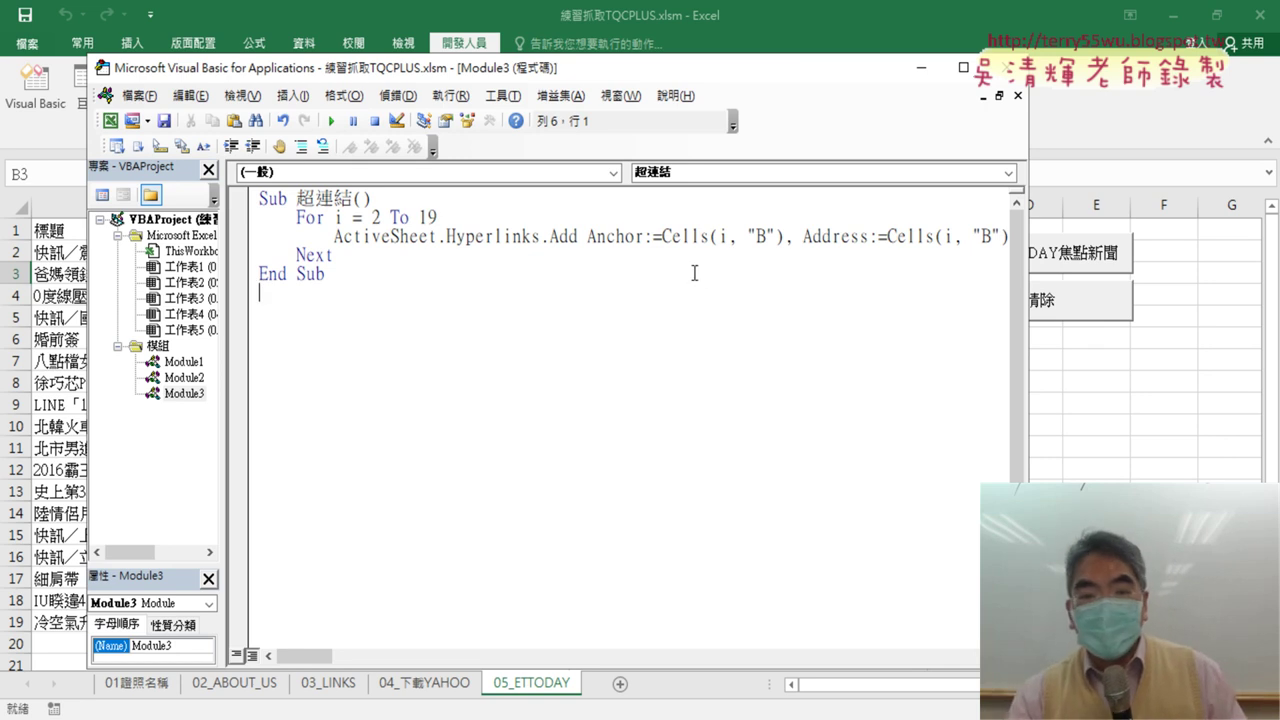
drag(660, 236, 779, 236)
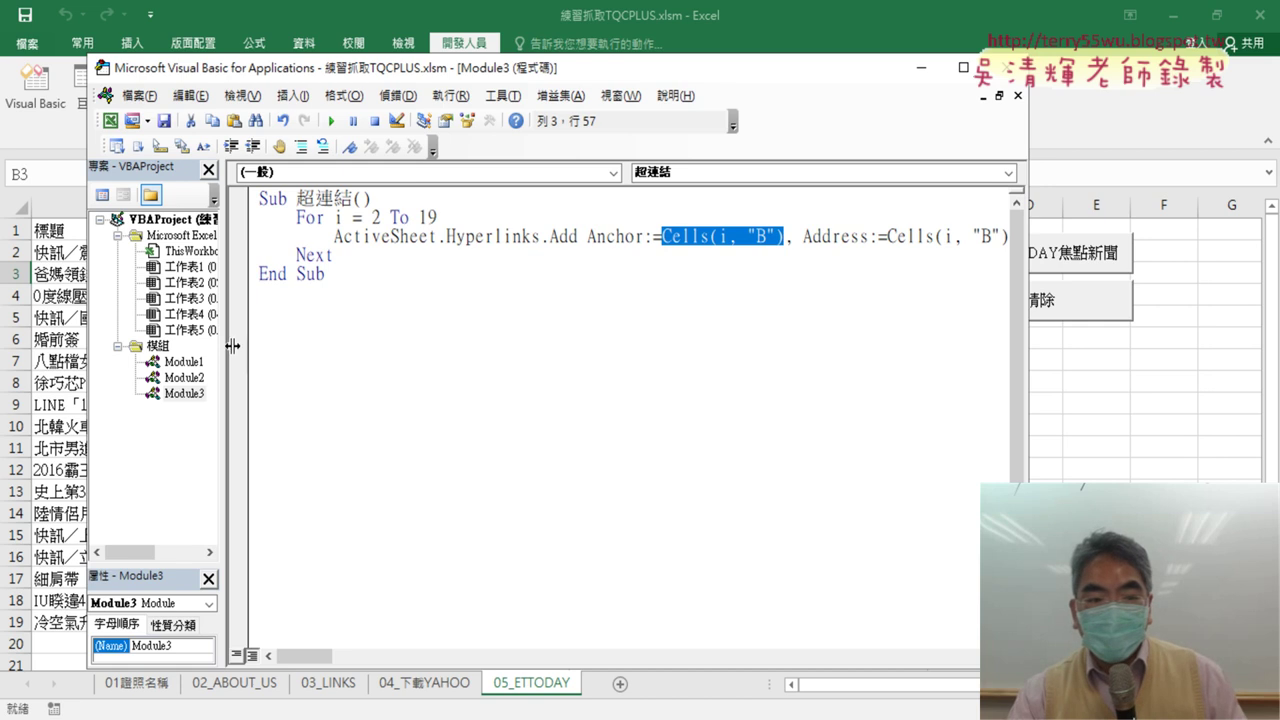
drag(232, 345, 165, 345)
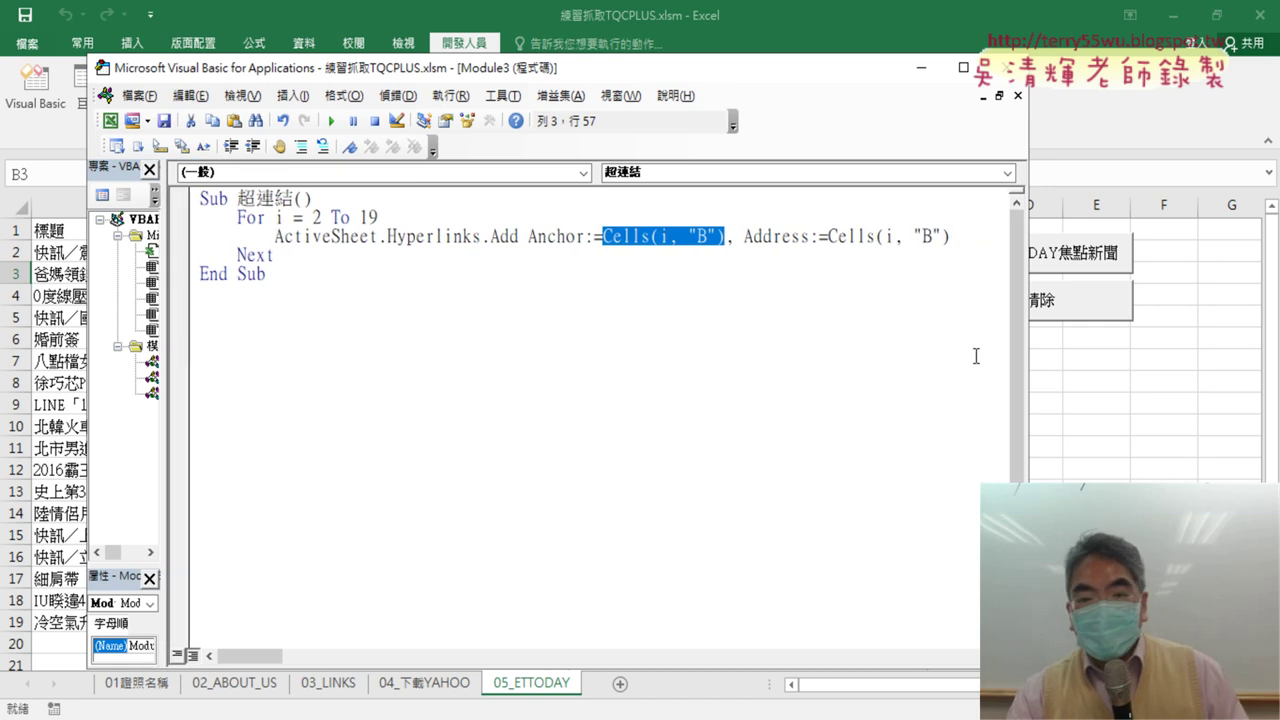
drag(829, 236, 914, 240)
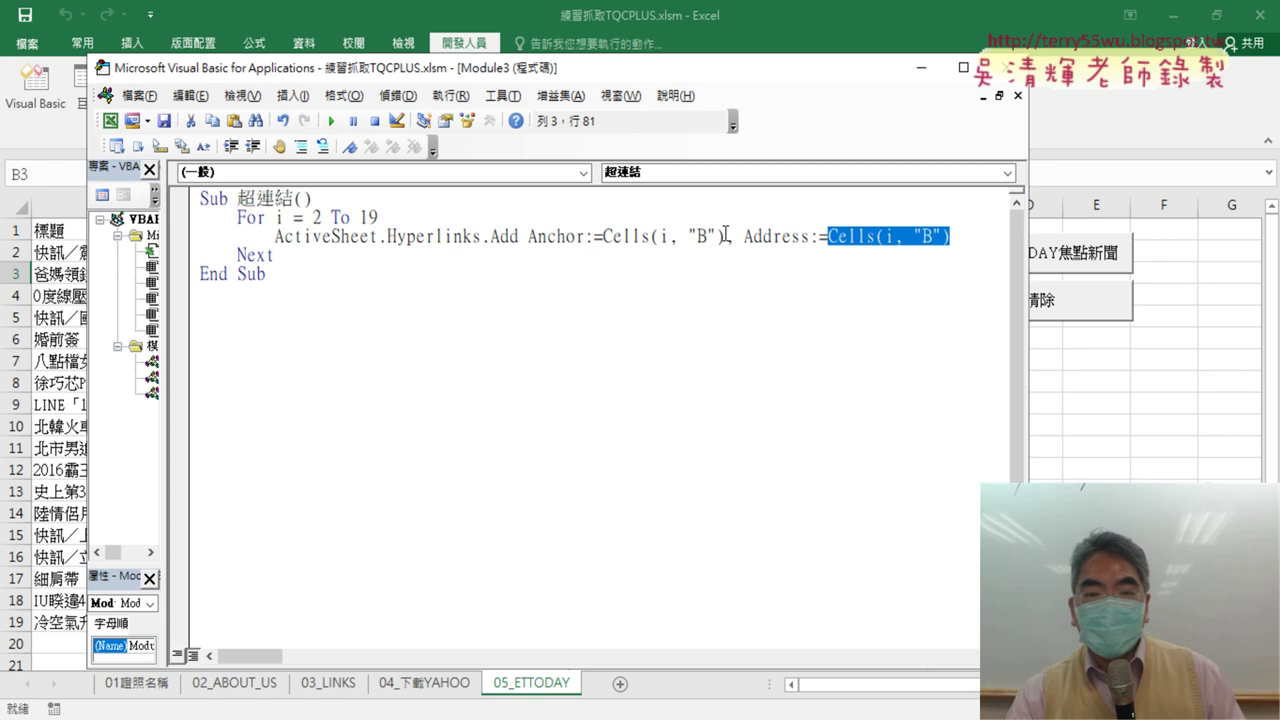
click(379, 217)
drag(1026, 301, 592, 295)
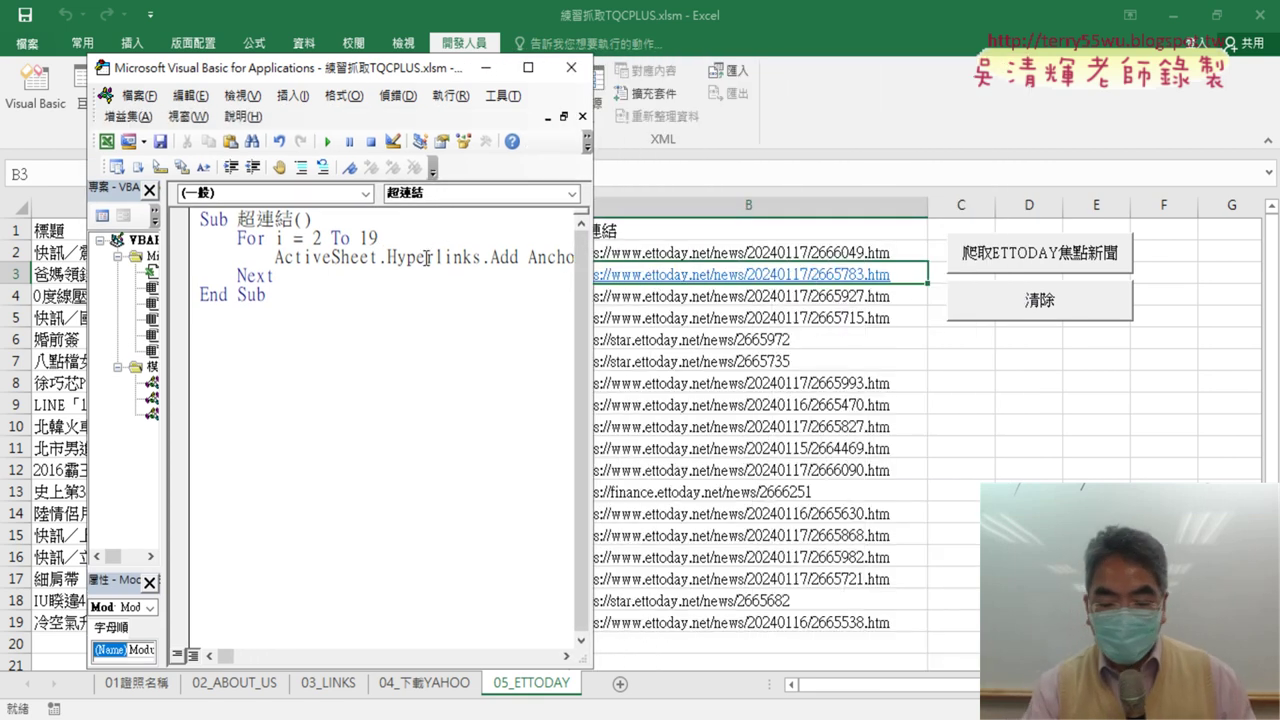
Step: Step through the 超連結 loop with F8, hyperlinking column B URLs from row 2 onward
key(F8)
key(F8)
key(F8)
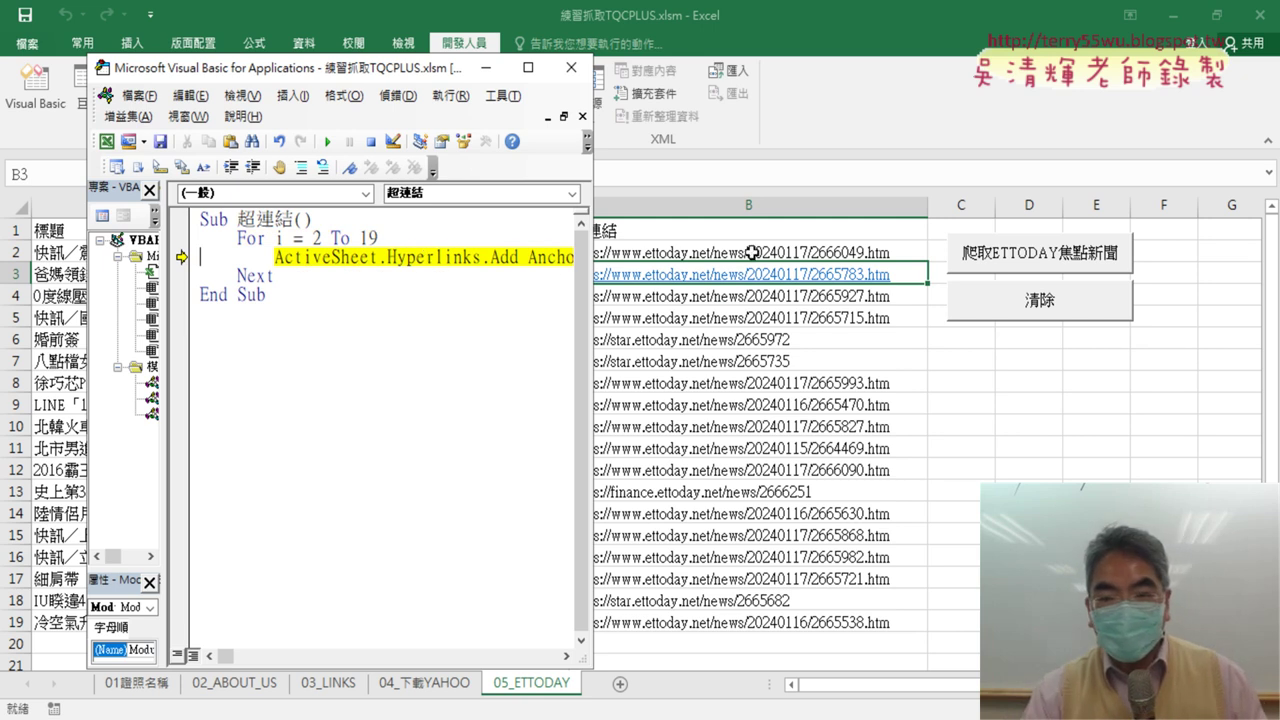
key(F8)
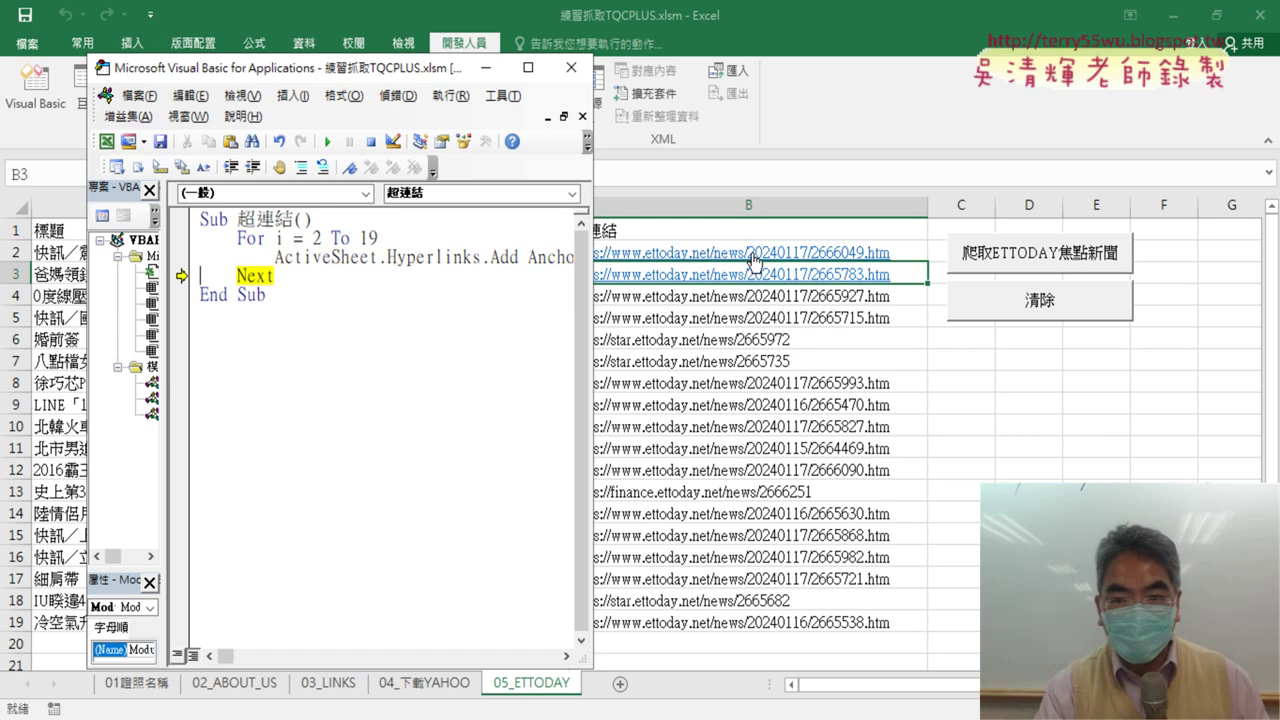
key(F8)
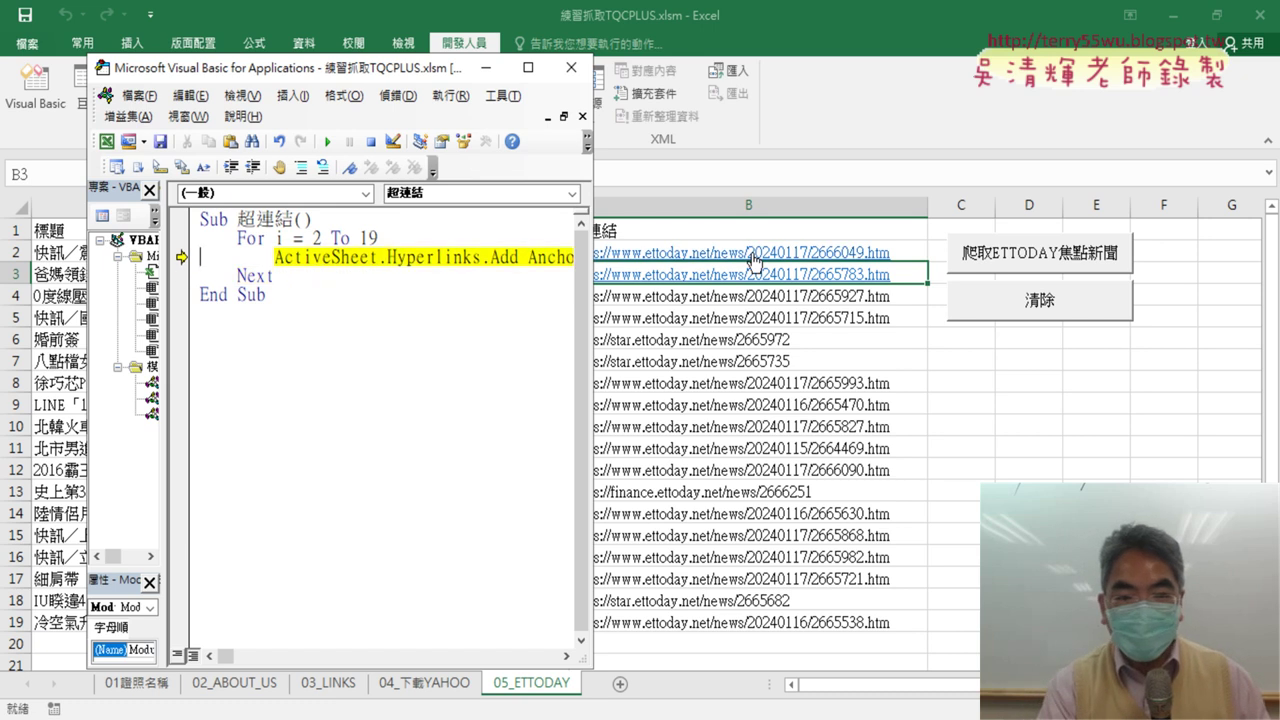
key(F8)
key(F8)
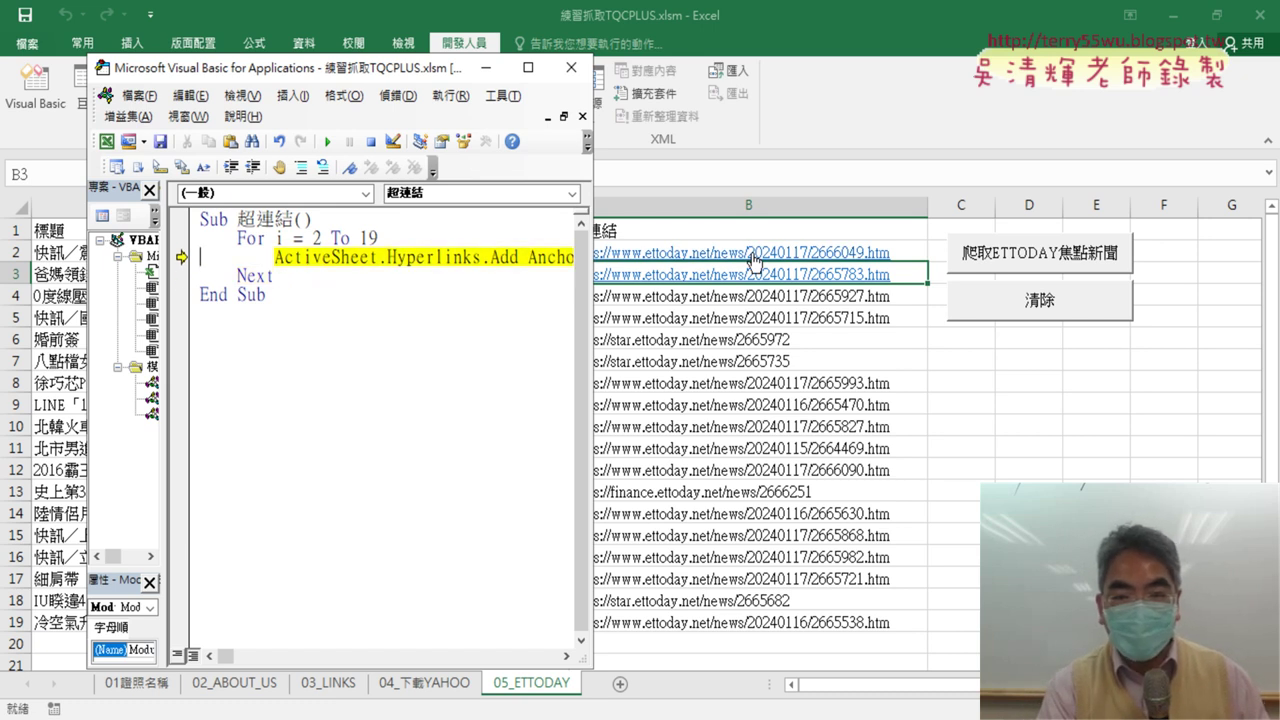
key(F8)
key(F8)
key(F8)
key(F8)
key(F8)
key(F8)
key(F8)
key(F8)
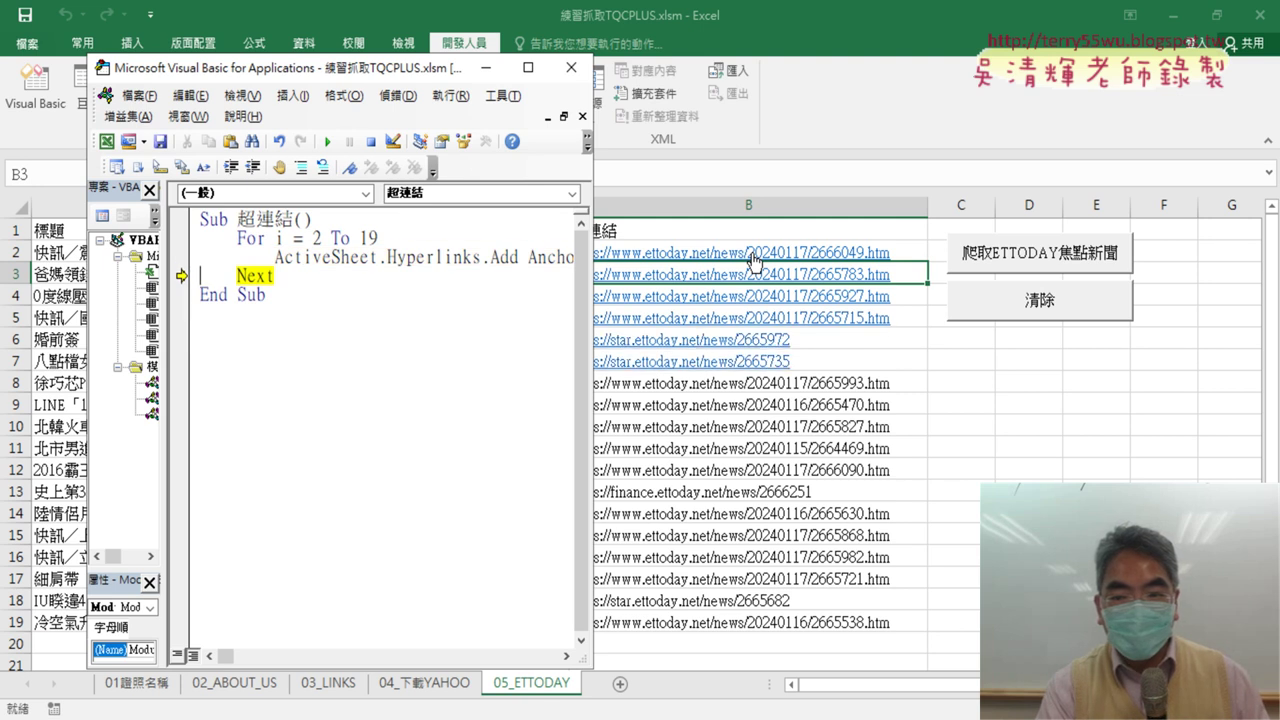
key(F8)
key(F8)
key(F8)
key(F8)
key(F8)
key(F8)
key(F8)
key(F8)
key(F8)
key(F8)
key(F8)
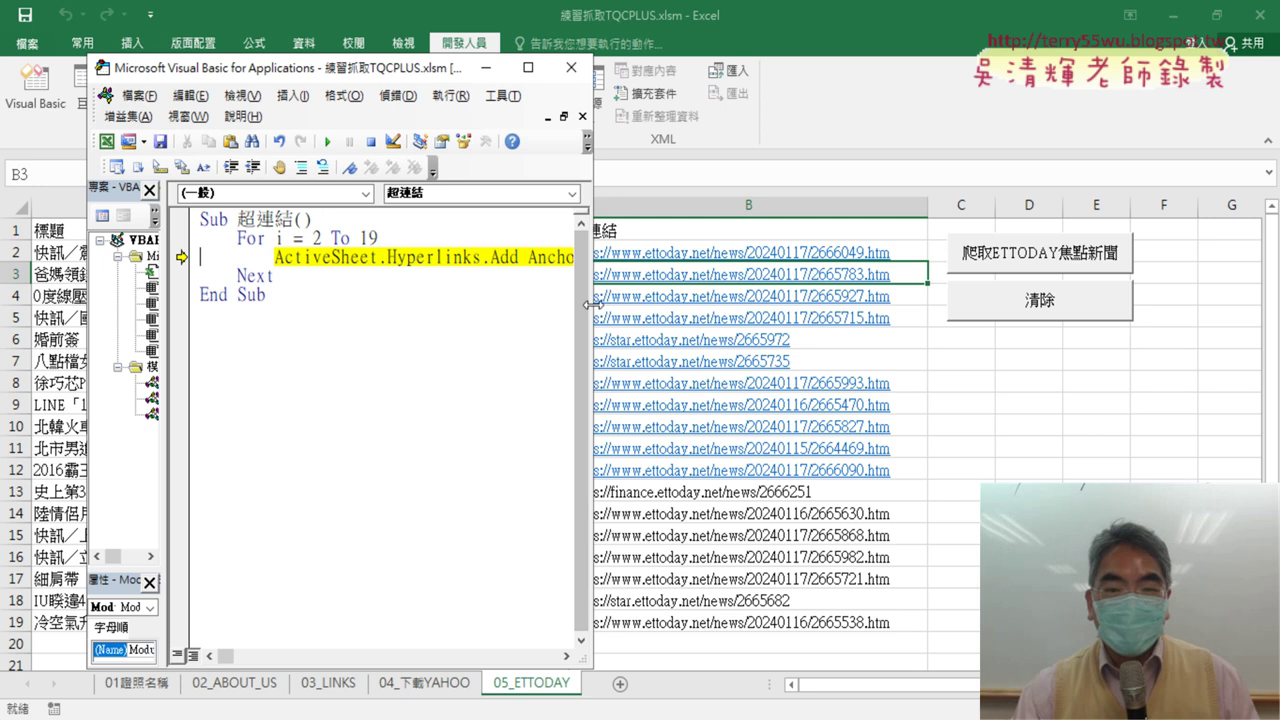
Step: Compare the code's Anchor argument against Anchor and Address in the documentation table
drag(594, 313, 1068, 337)
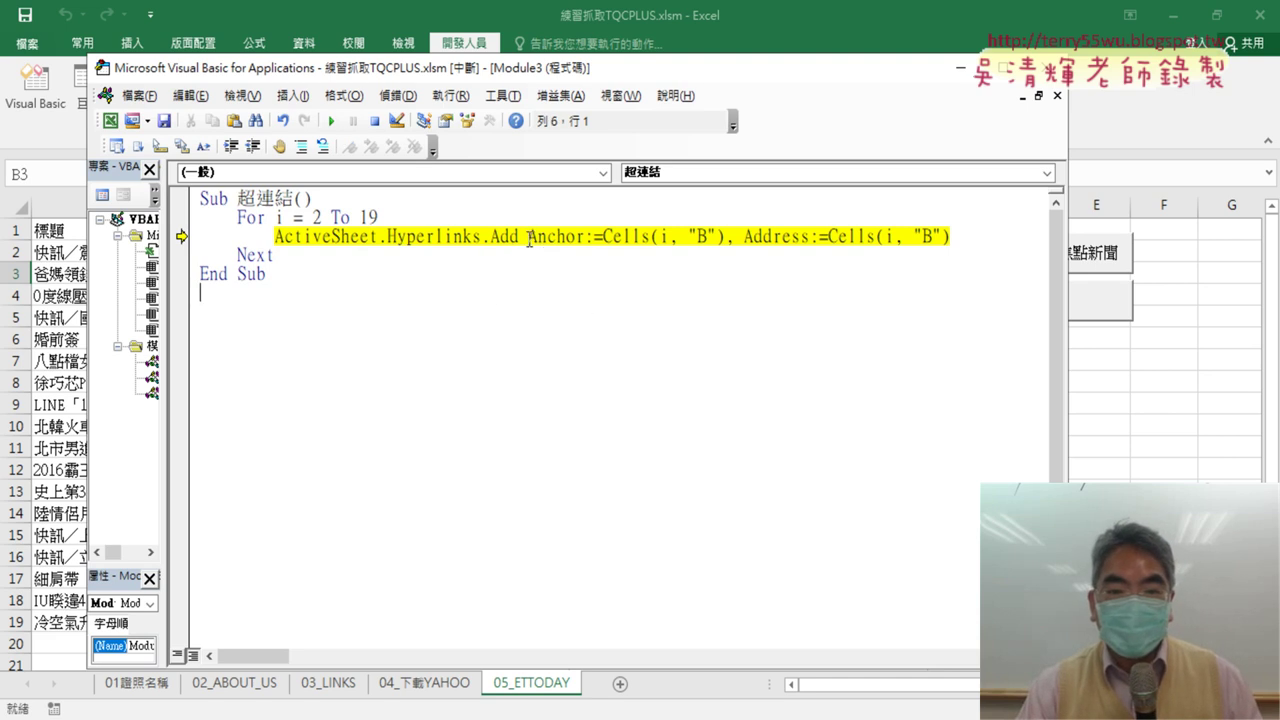
drag(528, 241, 576, 240)
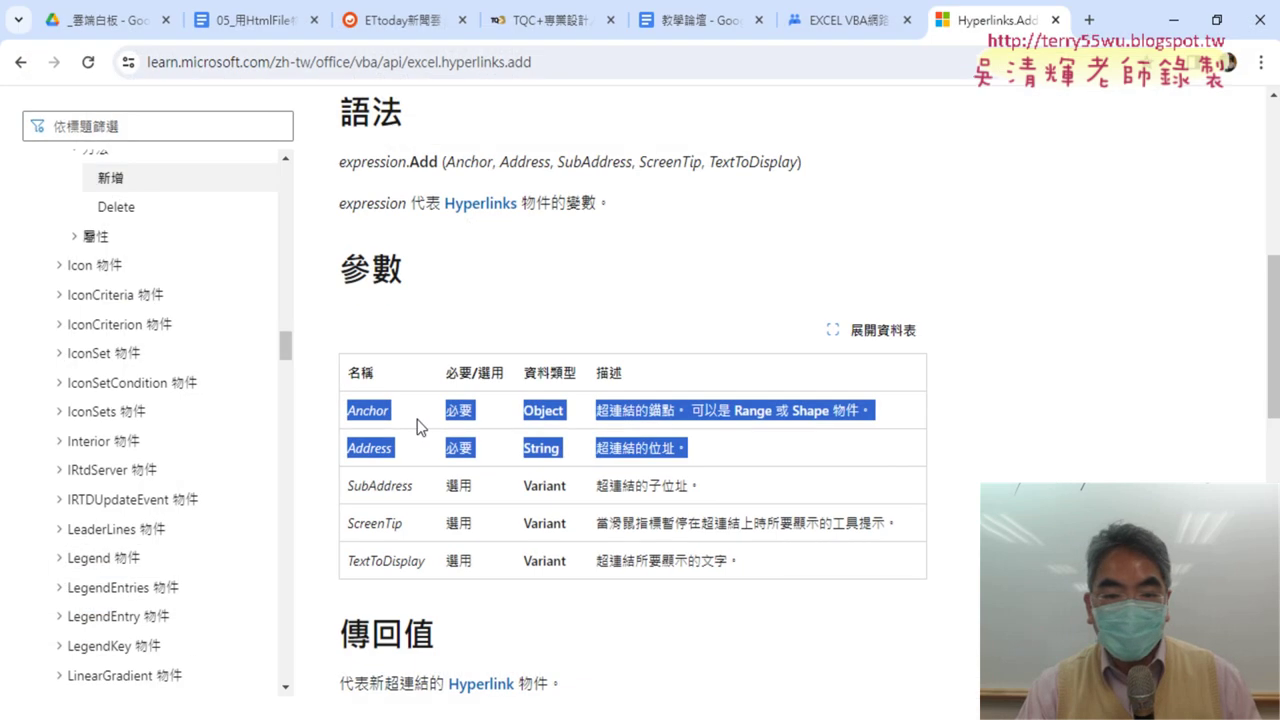
click(417, 419)
mouse_move(348, 410)
mouse_down()
mouse_move(397, 416)
mouse_move(397, 455)
mouse_up()
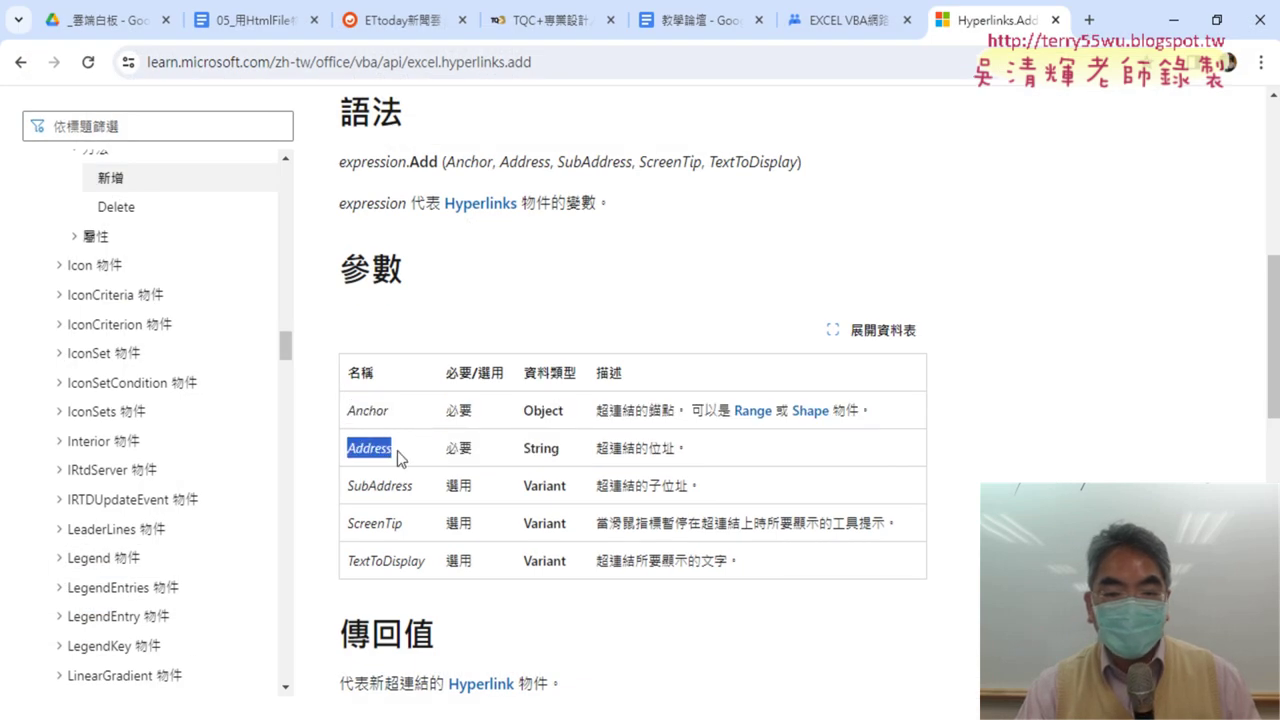
click(1174, 28)
Step: Delete the Anchor:= and Address:= names, leaving positional Cells(i, "B") arguments
click(570, 248)
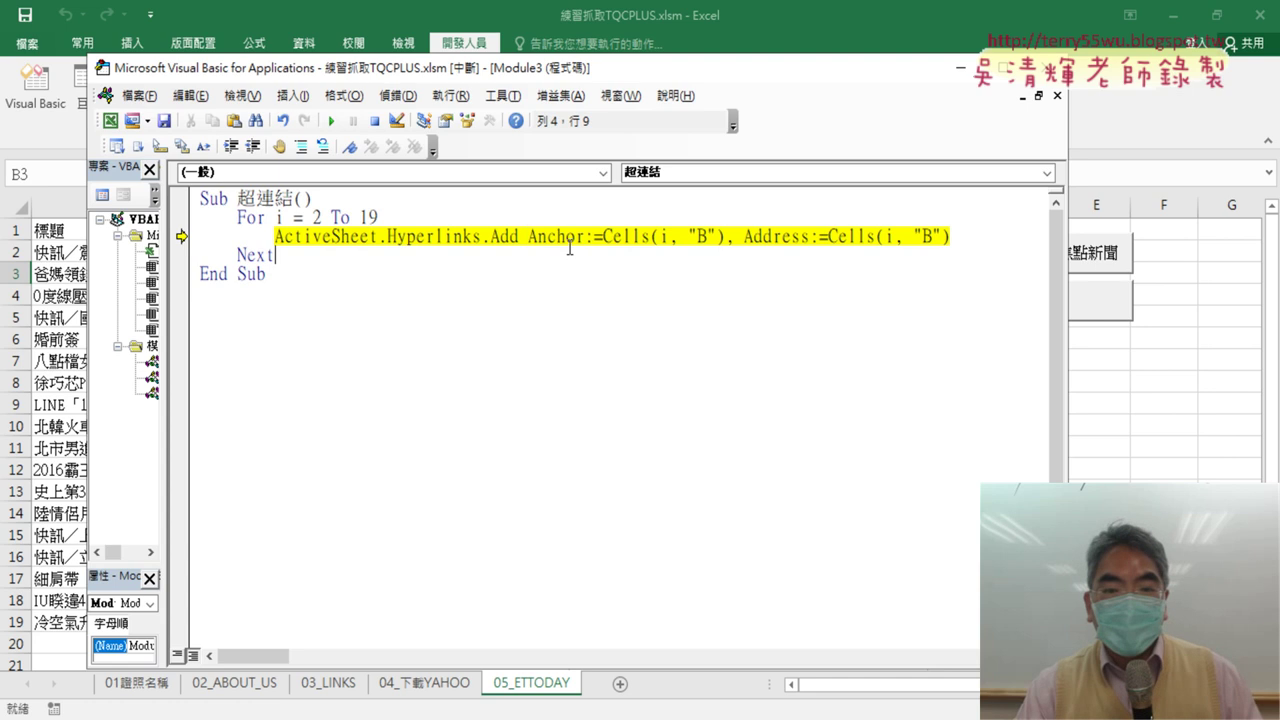
click(604, 237)
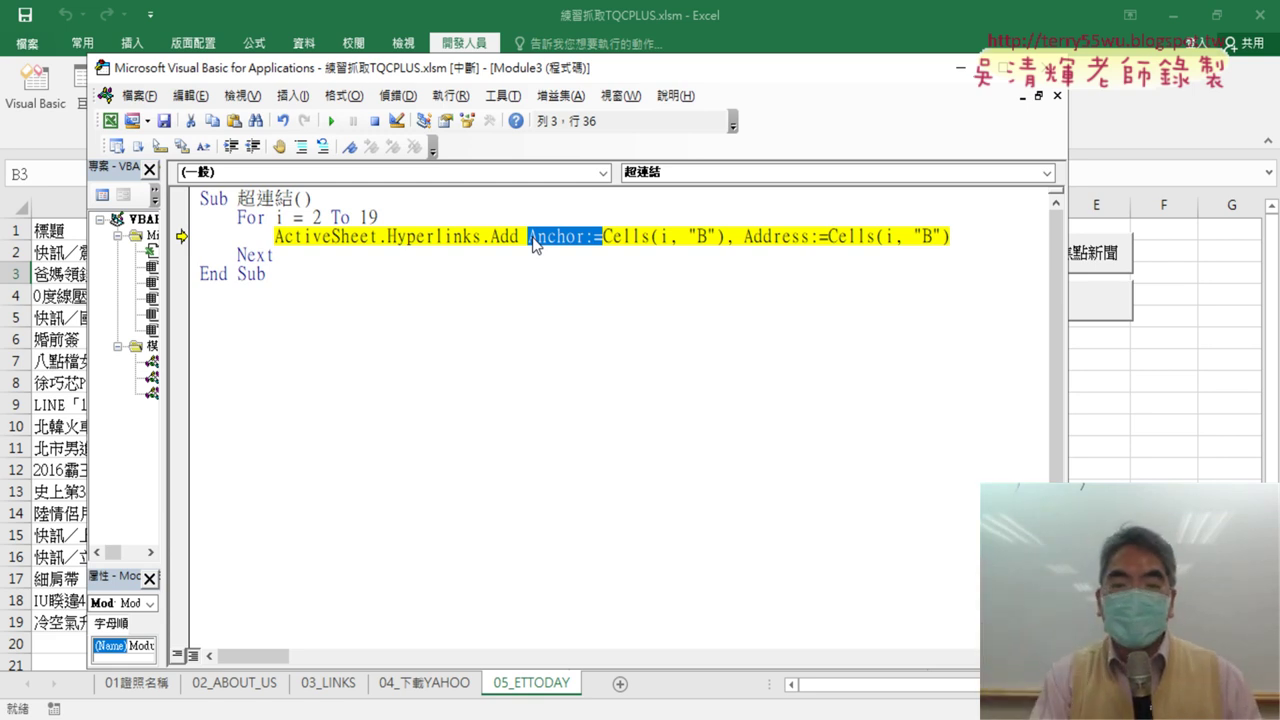
key(Delete)
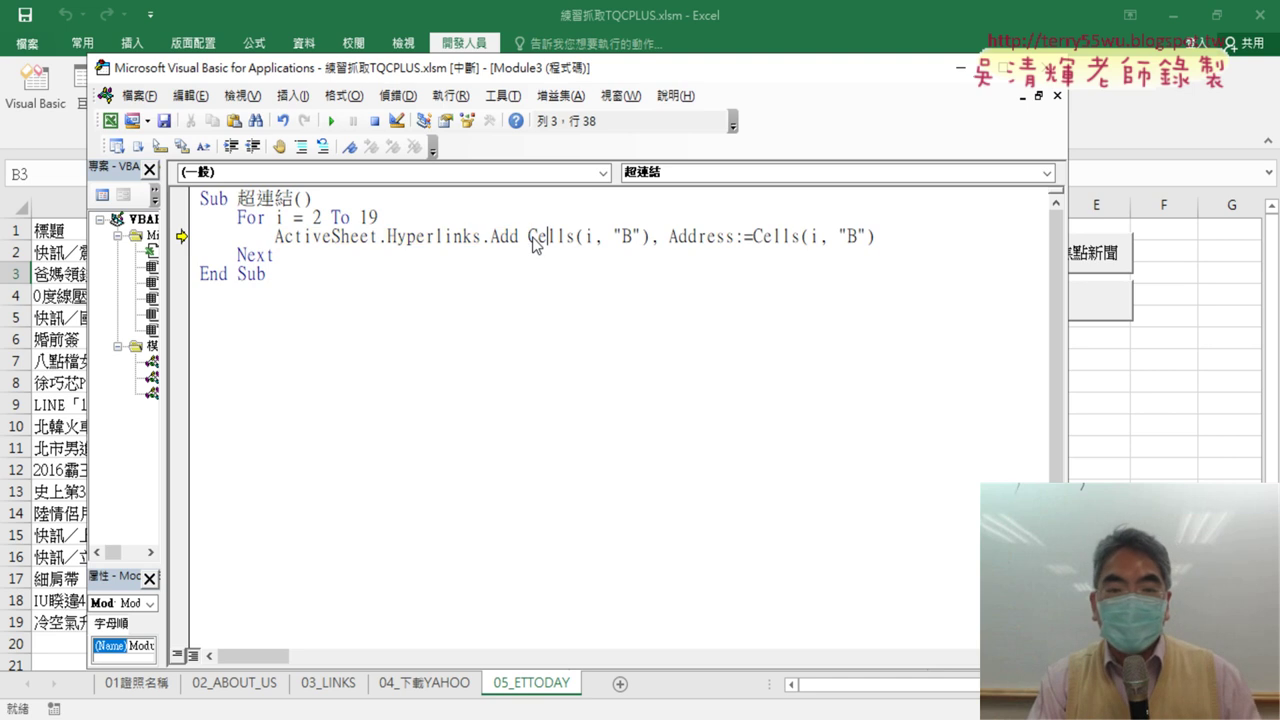
key(Delete)
key(Delete)
key(Delete)
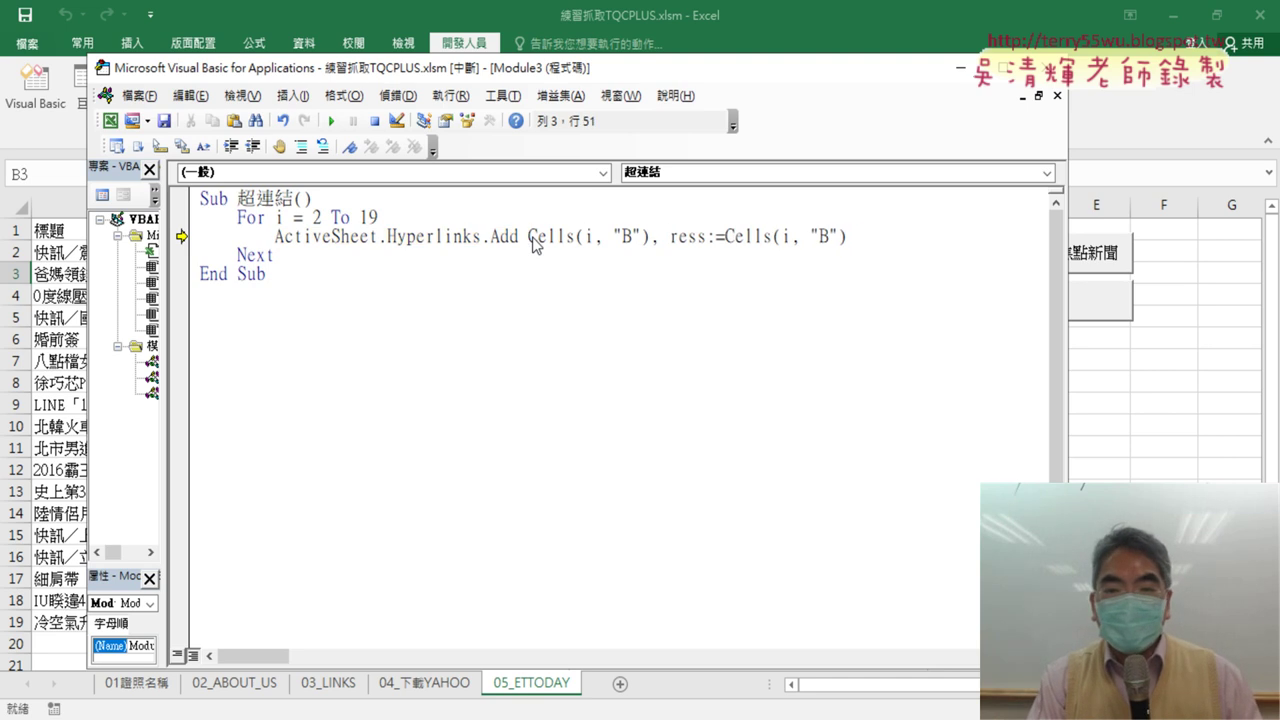
key(Delete)
key(Delete)
key(Delete)
key(Delete)
key(Delete)
key(Delete)
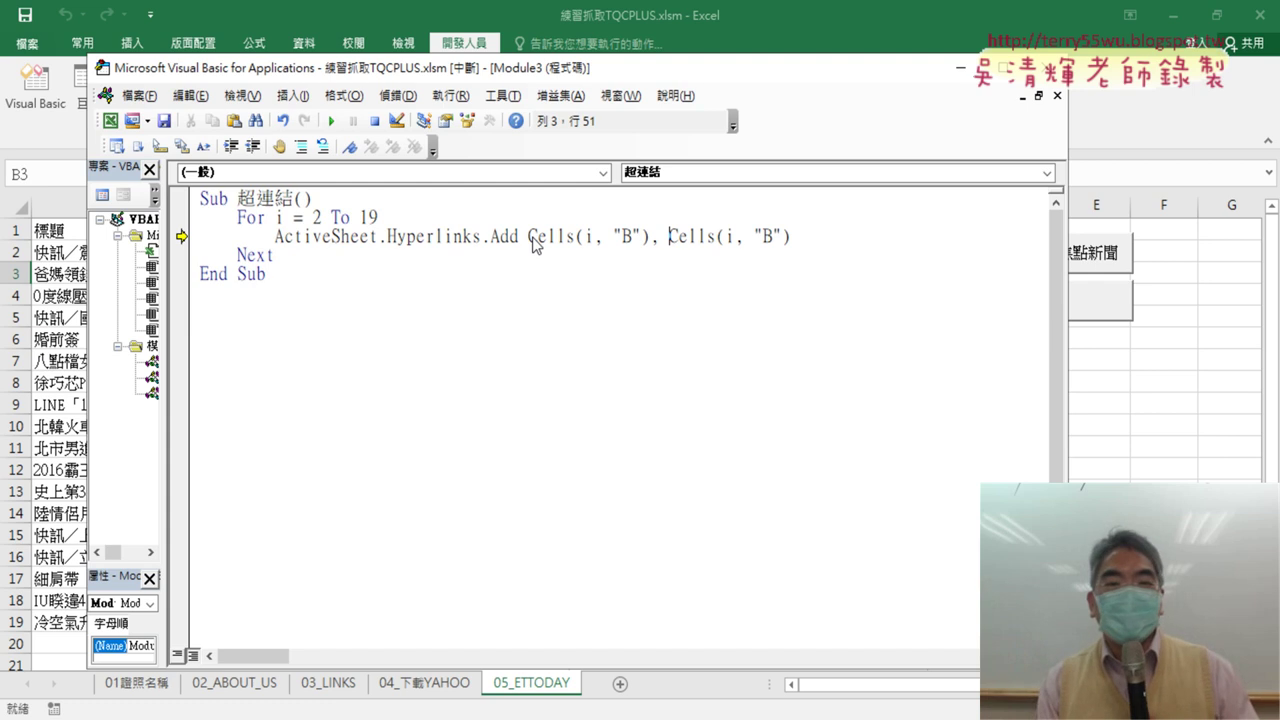
click(736, 429)
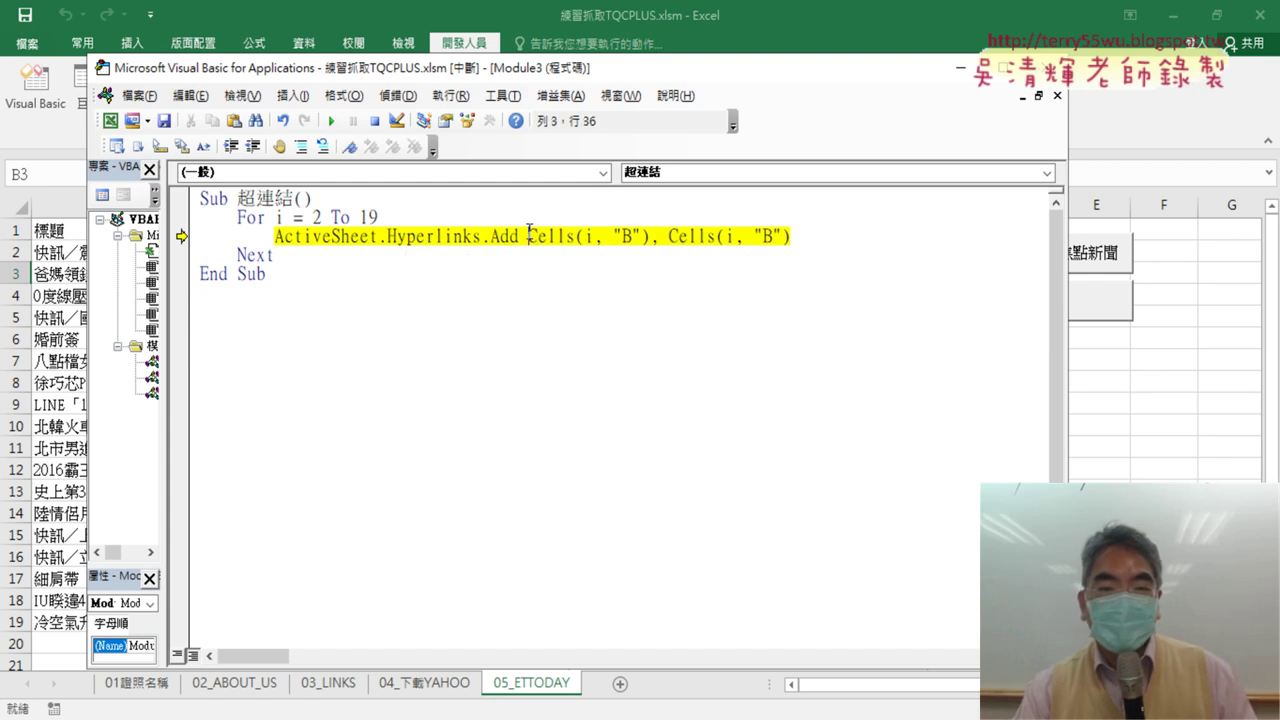
Step: Narrow the code window to show the sheet and switch to the Hyperlinks.Add reference page
drag(528, 236, 630, 236)
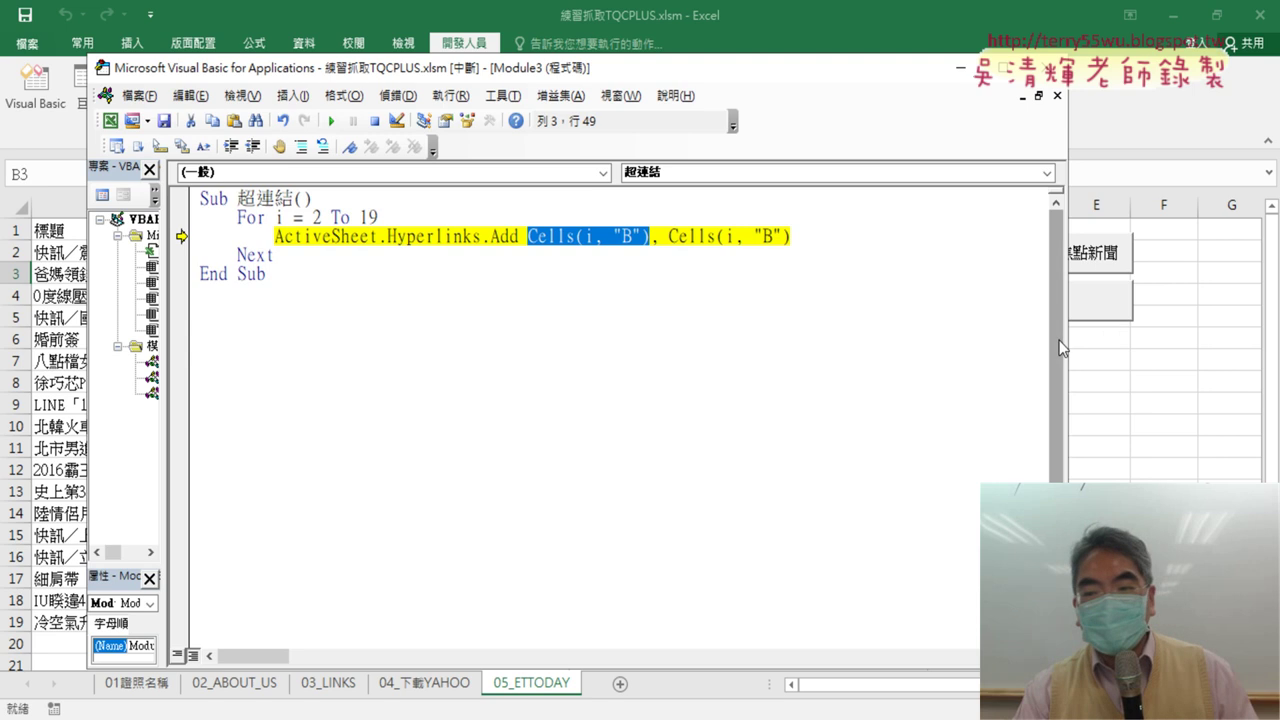
mouse_move(1067, 341)
mouse_down()
mouse_move(749, 341)
mouse_move(882, 341)
mouse_up()
mouse_move(679, 236)
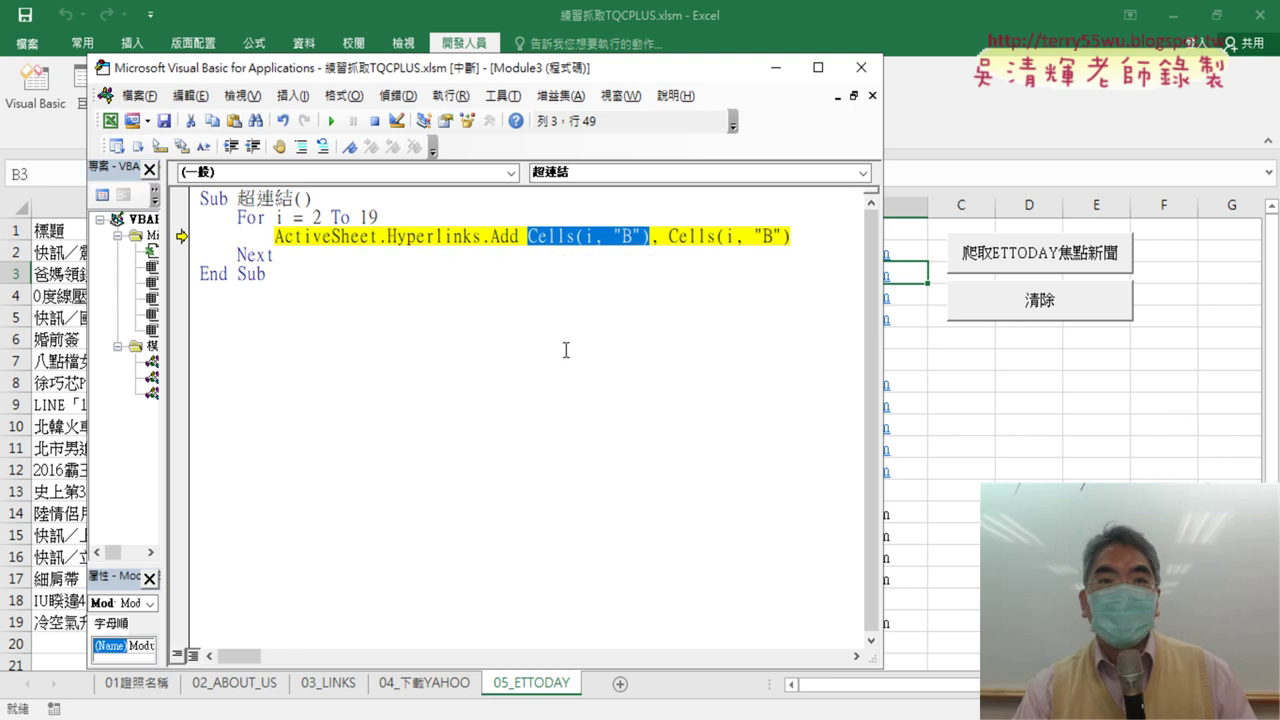
key(alt+Tab)
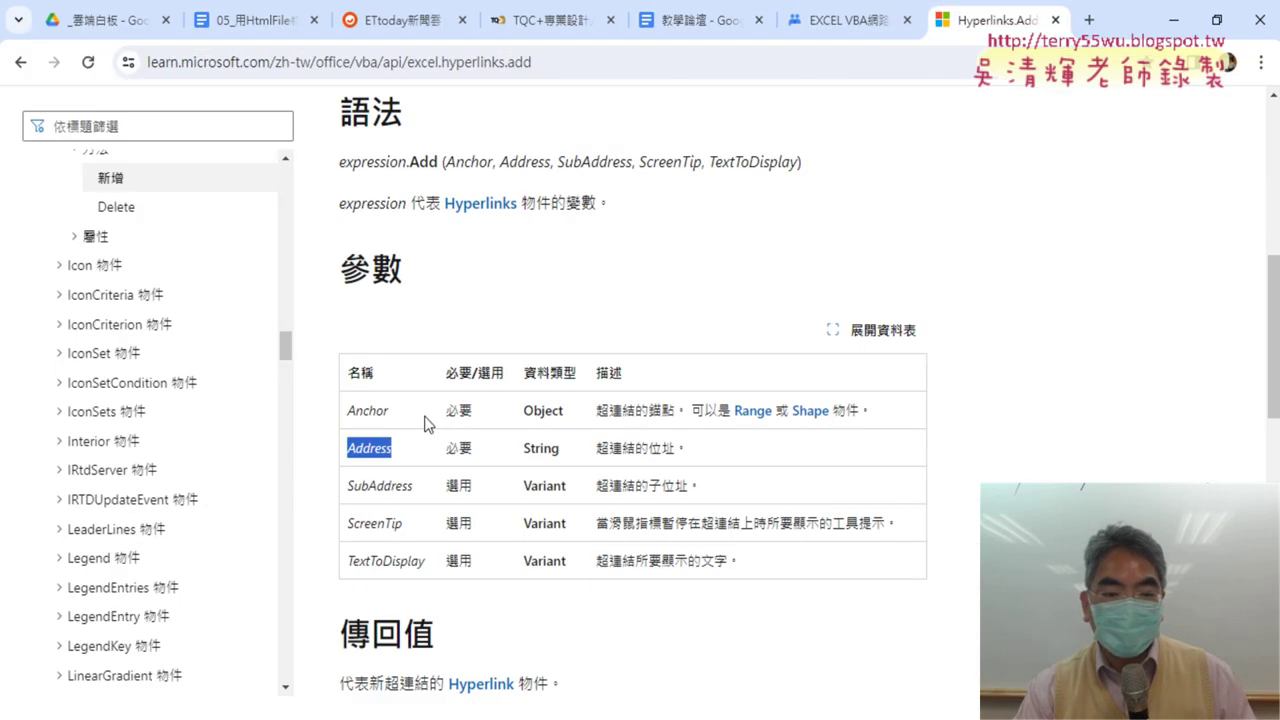
Step: Mark the Anchor and Address rows in the Hyperlinks.Add parameters table
drag(397, 412, 347, 410)
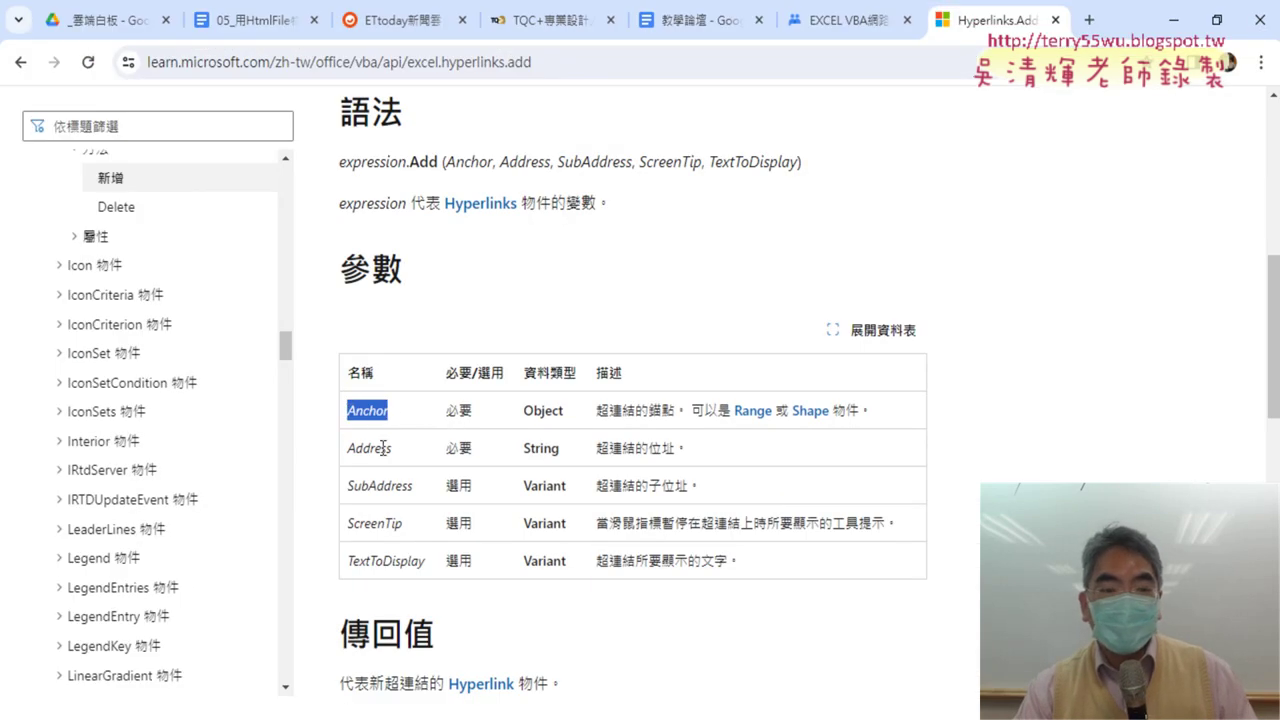
drag(397, 450, 347, 448)
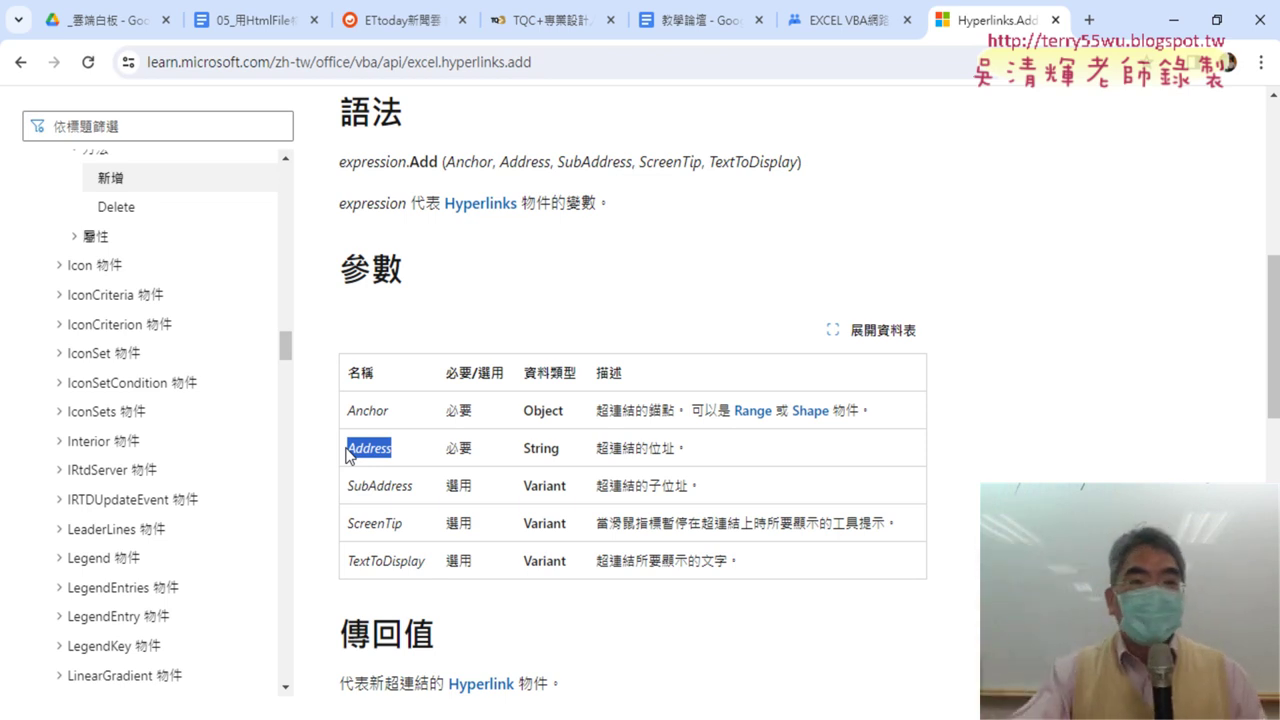
click(1173, 20)
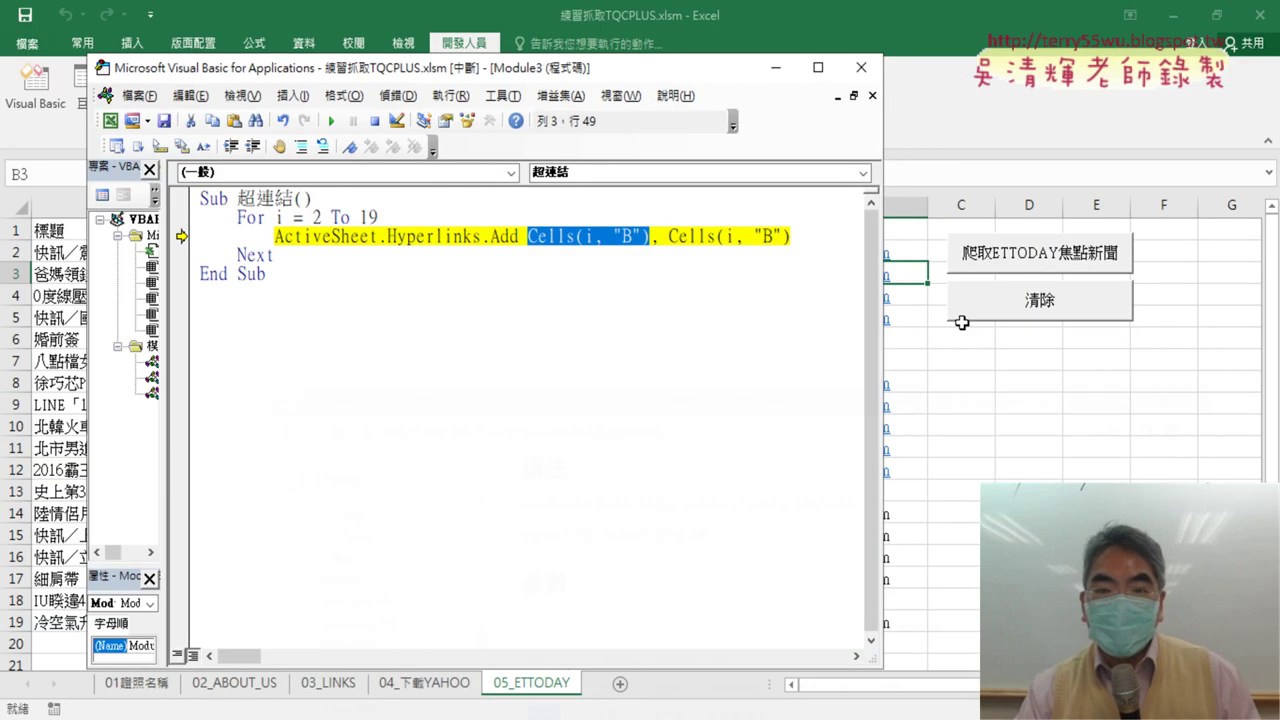
click(669, 236)
text(Address:=)
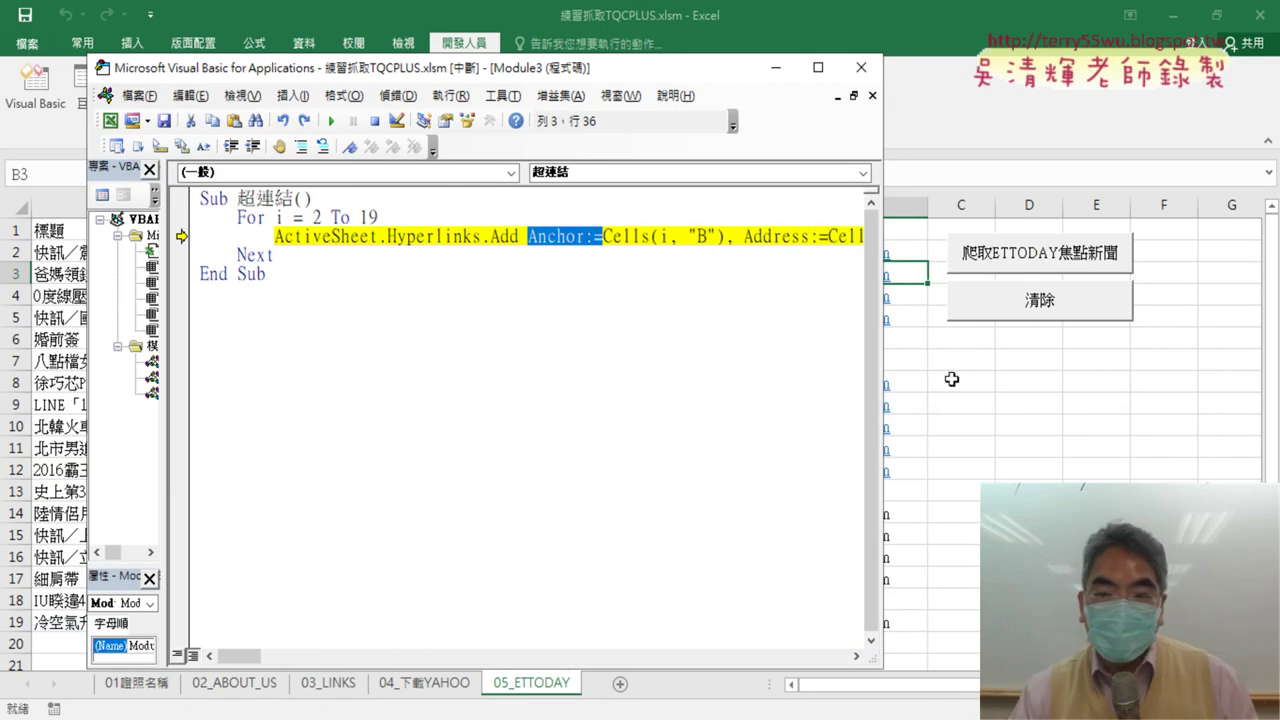
drag(883, 385, 1228, 397)
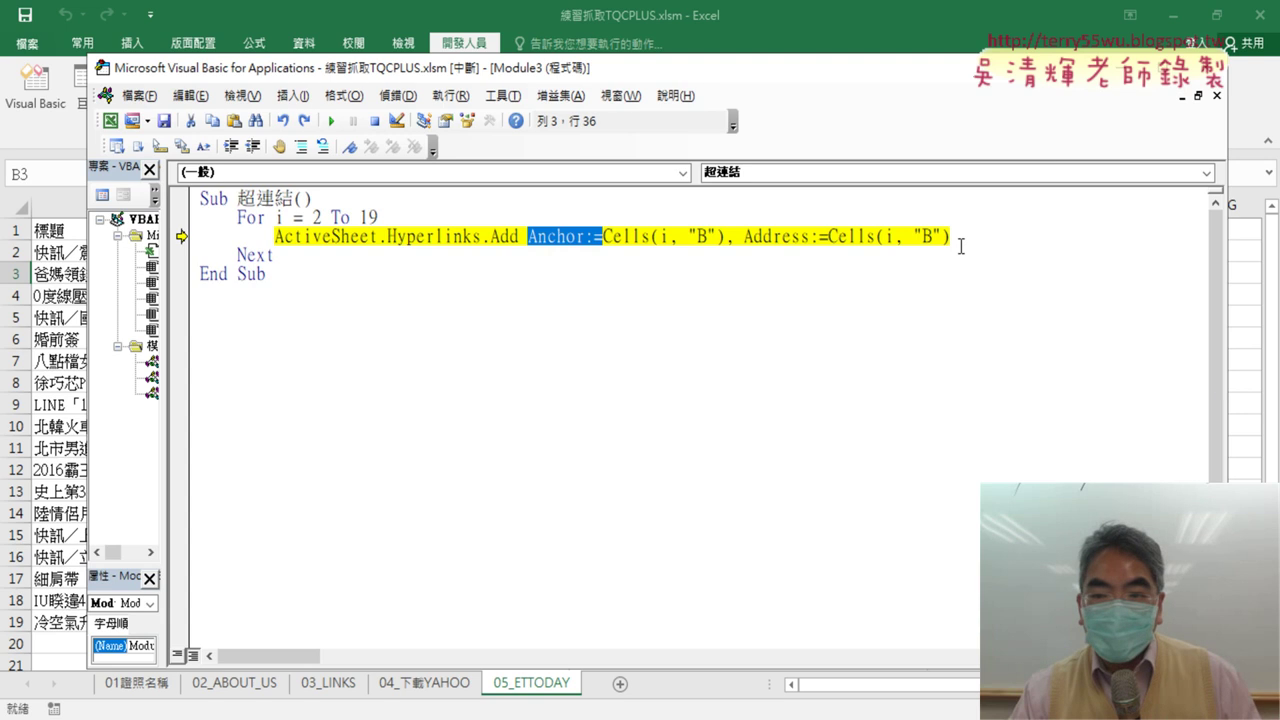
drag(952, 240, 748, 232)
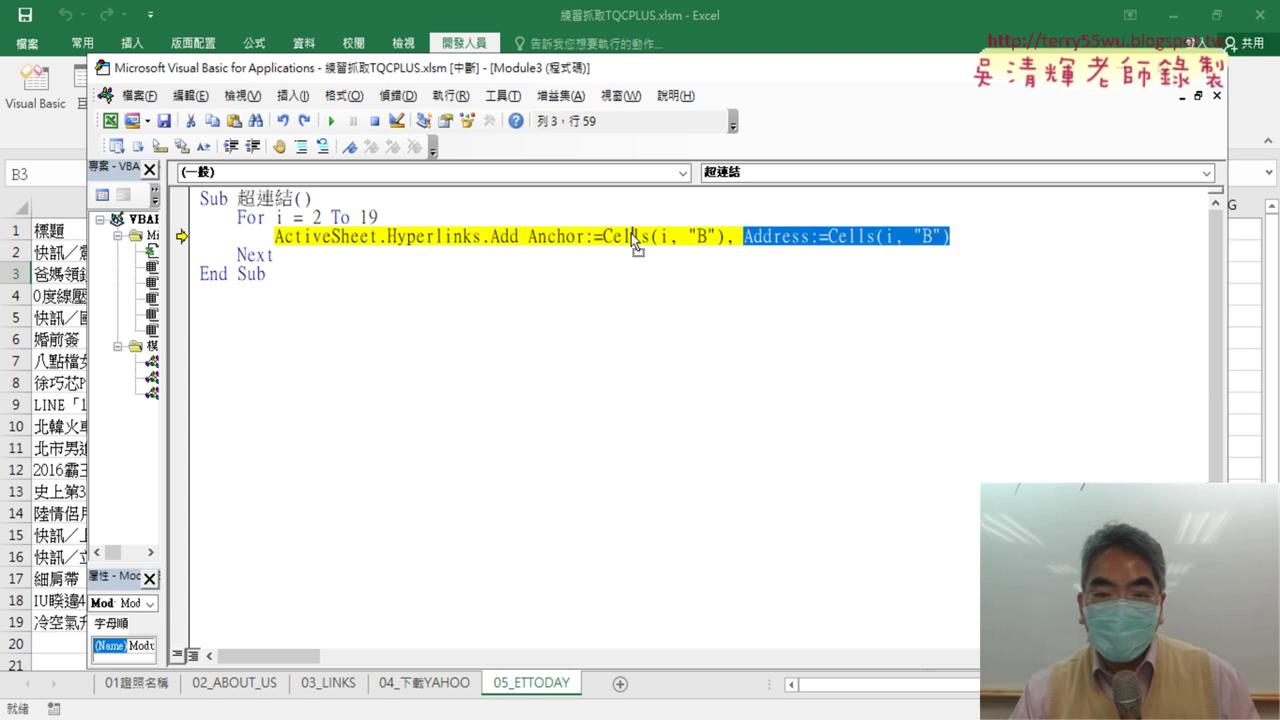
drag(531, 241, 528, 238)
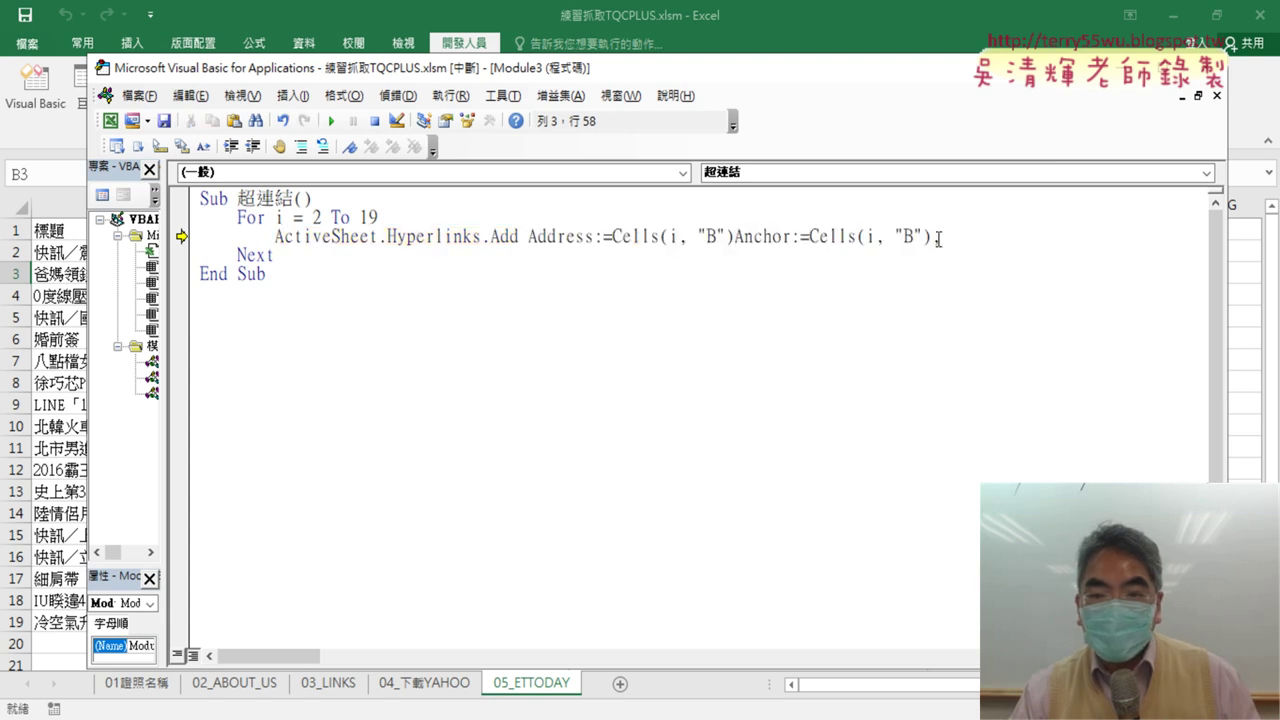
drag(926, 235, 746, 237)
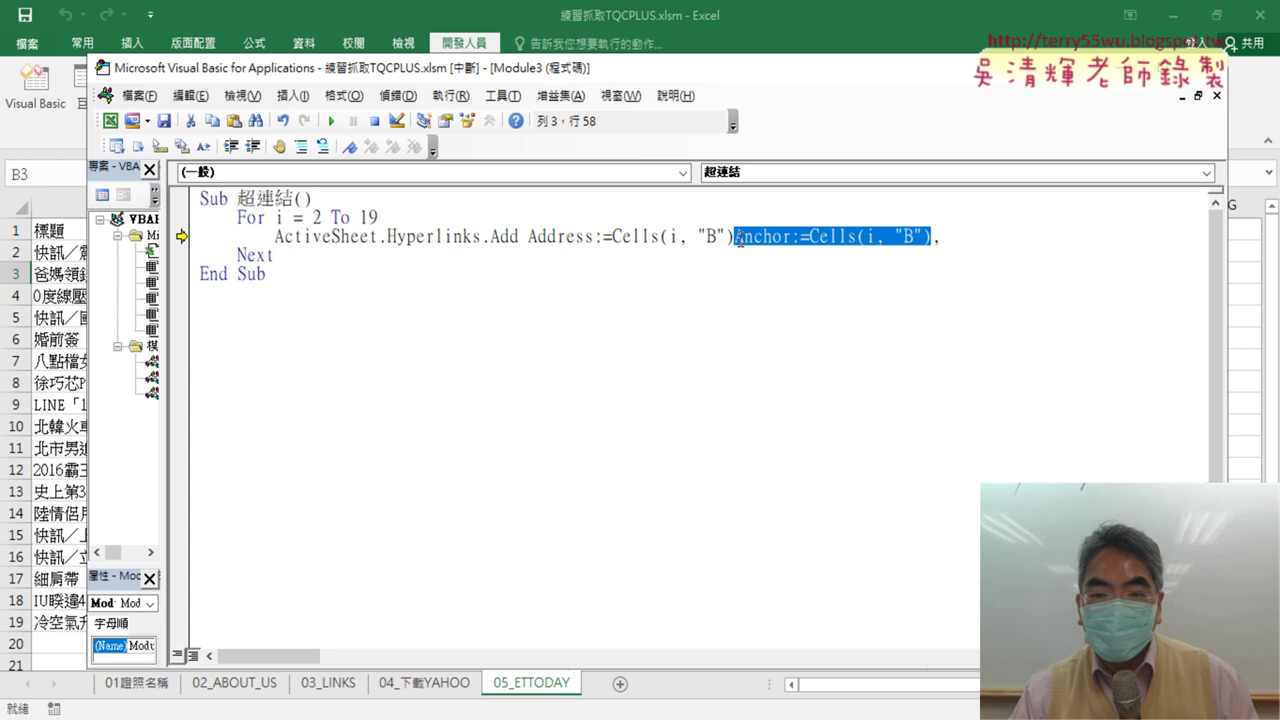
drag(876, 244, 944, 238)
click(703, 422)
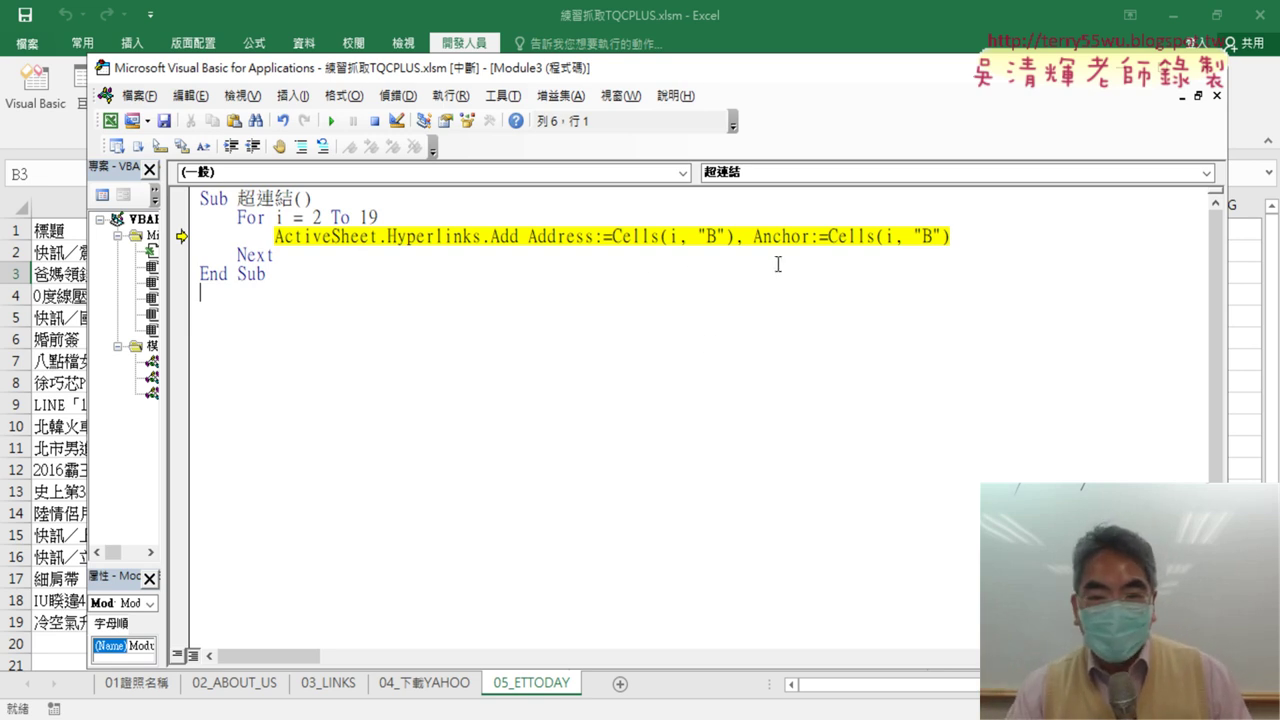
drag(752, 237, 828, 238)
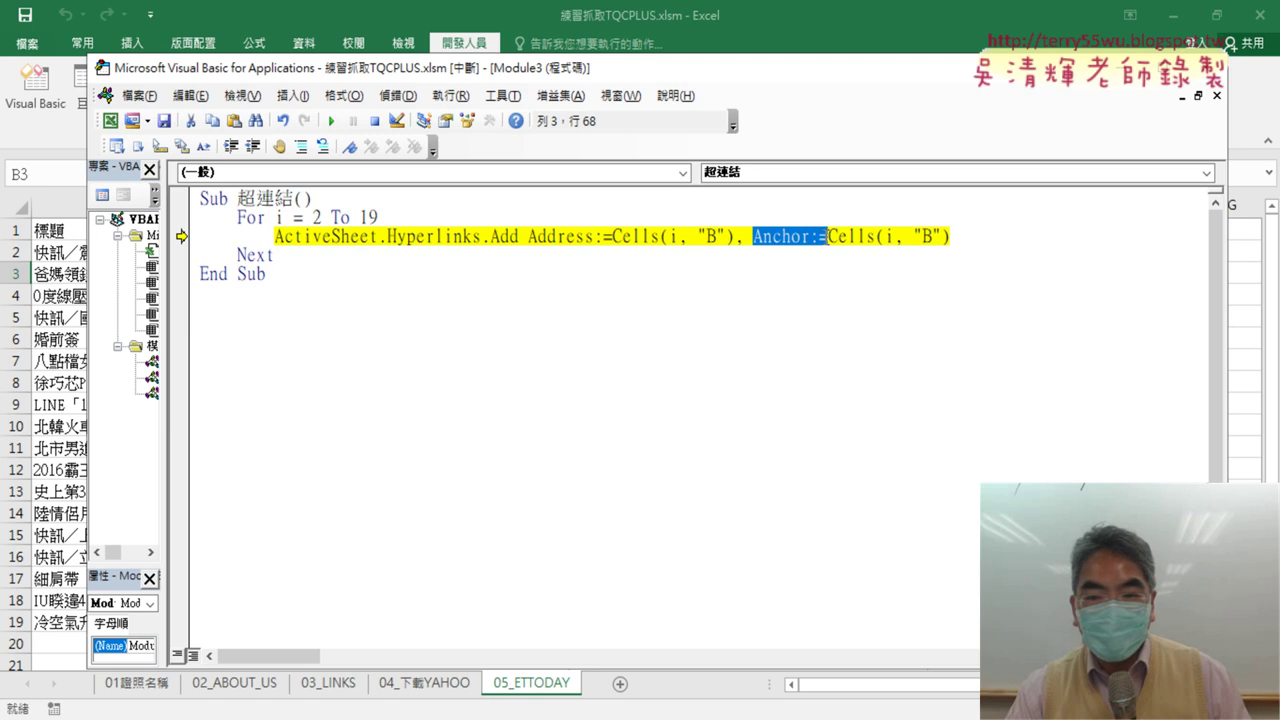
key(Delete)
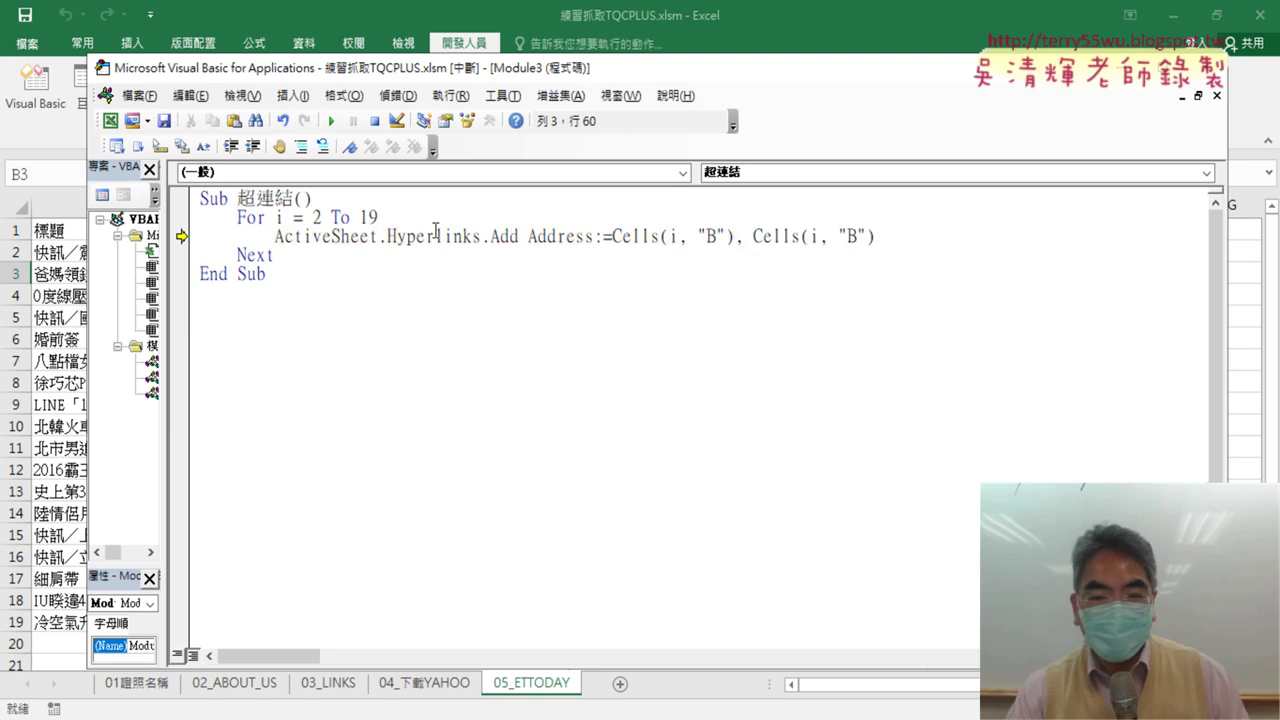
drag(527, 240, 604, 240)
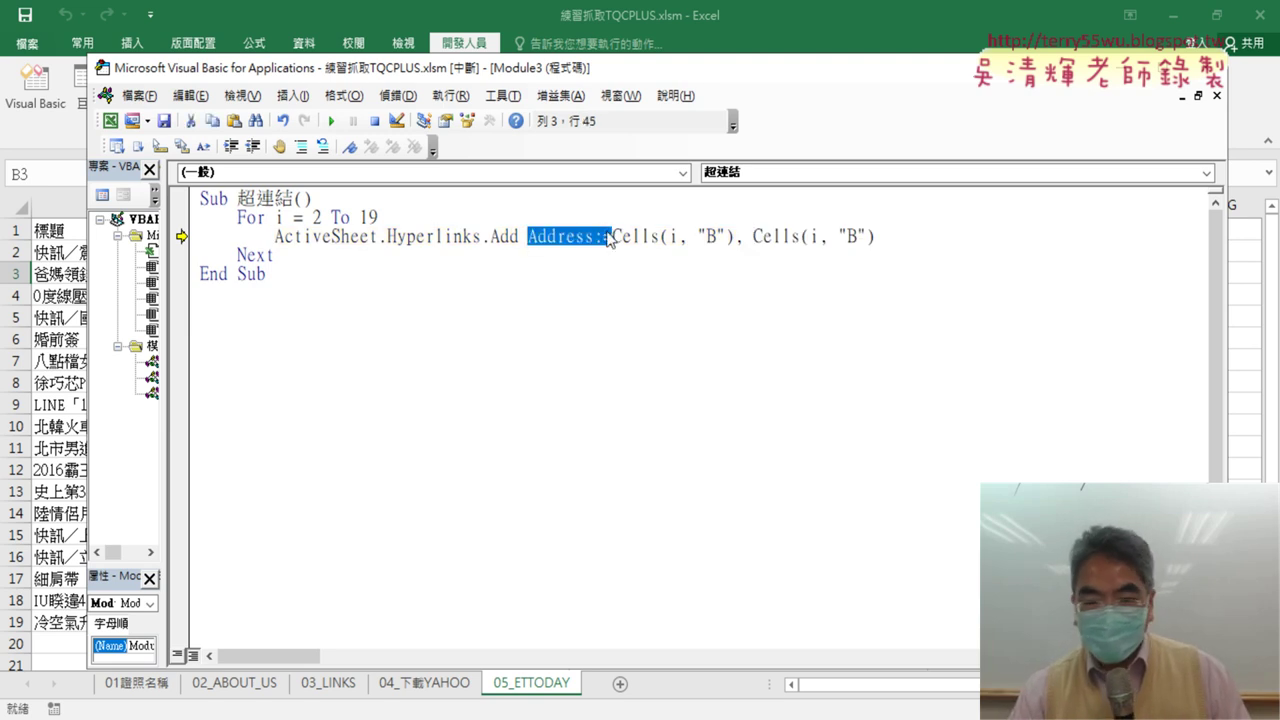
key(Delete)
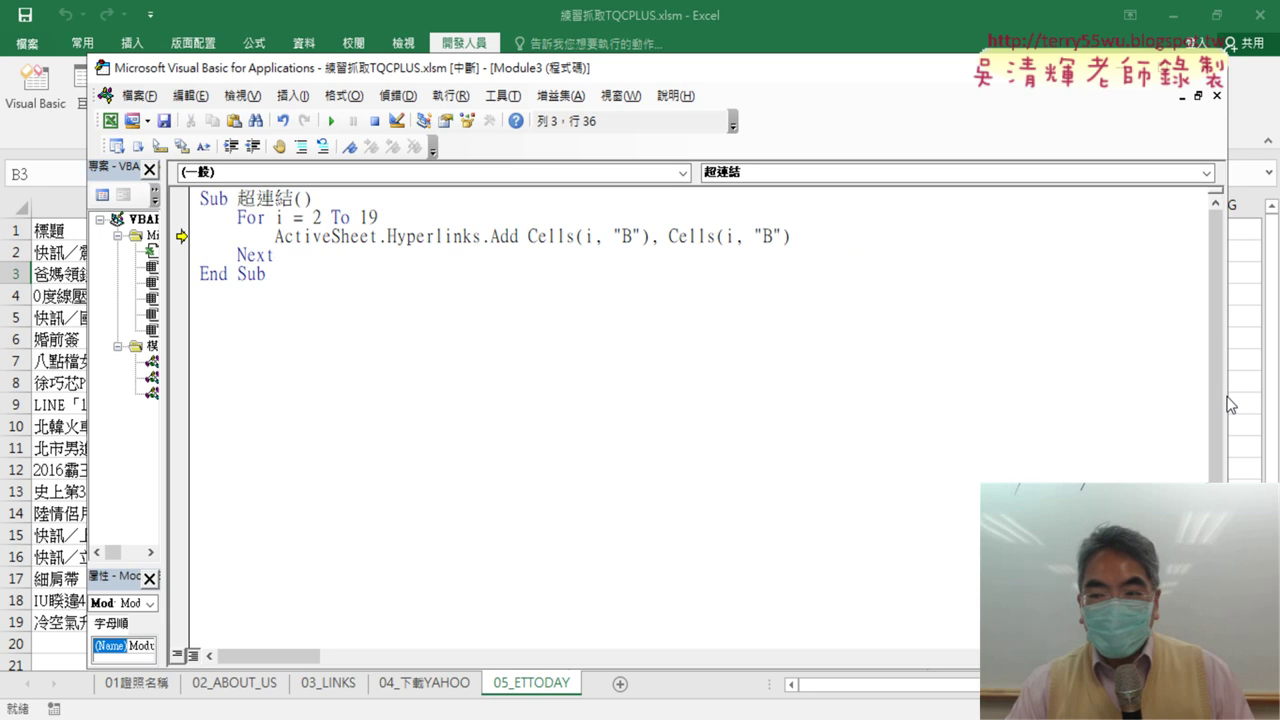
Step: Finish the paused macro, clear and rescrape ETtoday headlines, then run 超連結 to hyperlink rows 2–19
key(F5)
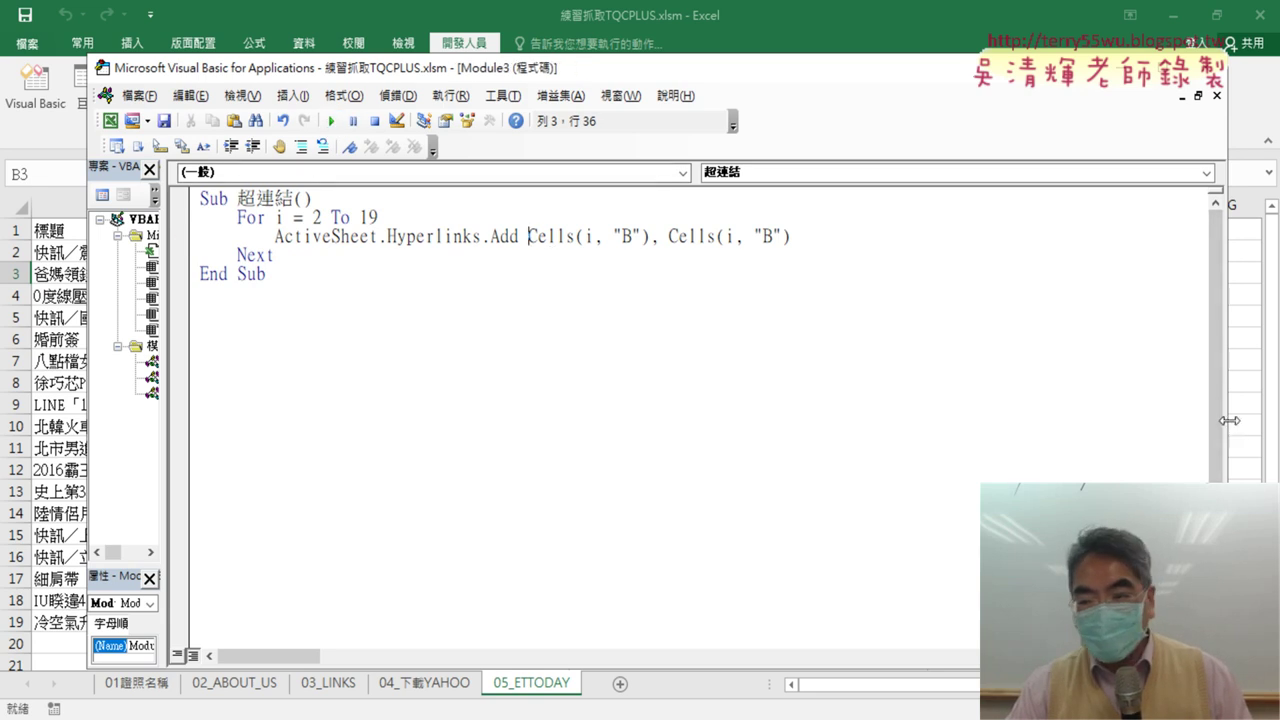
drag(1226, 421, 515, 421)
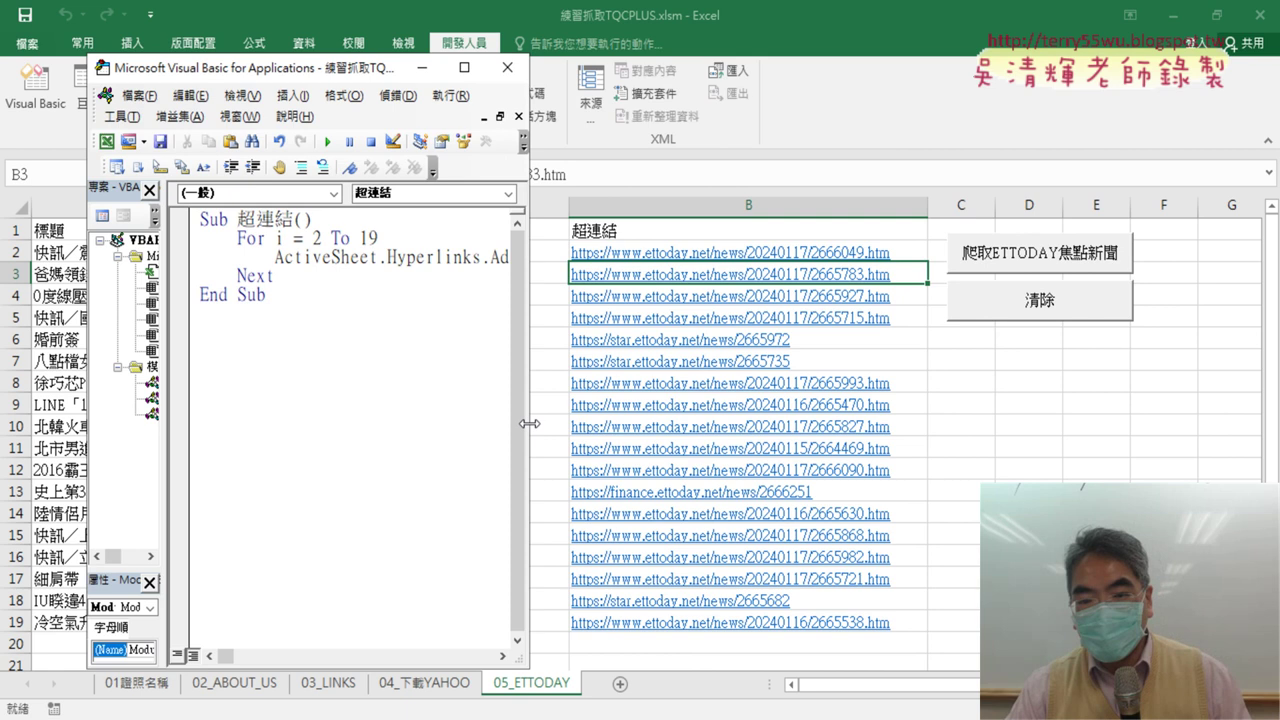
click(1163, 426)
click(1065, 328)
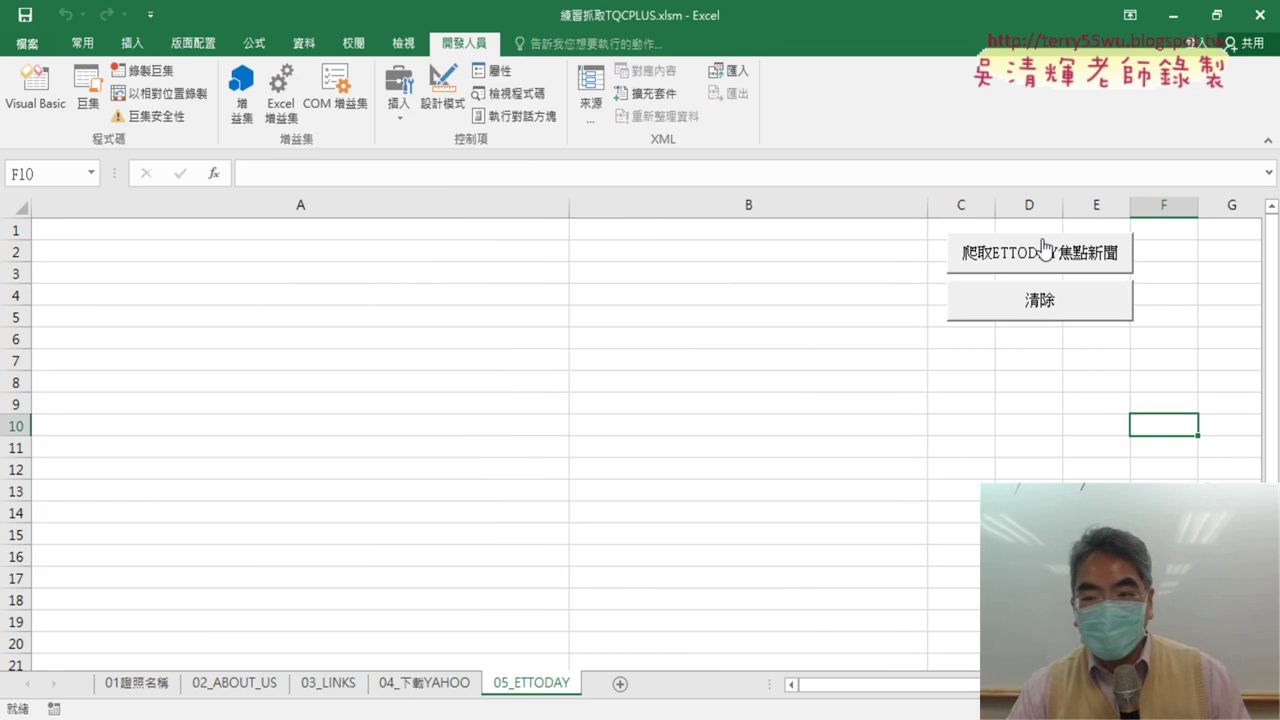
click(1044, 254)
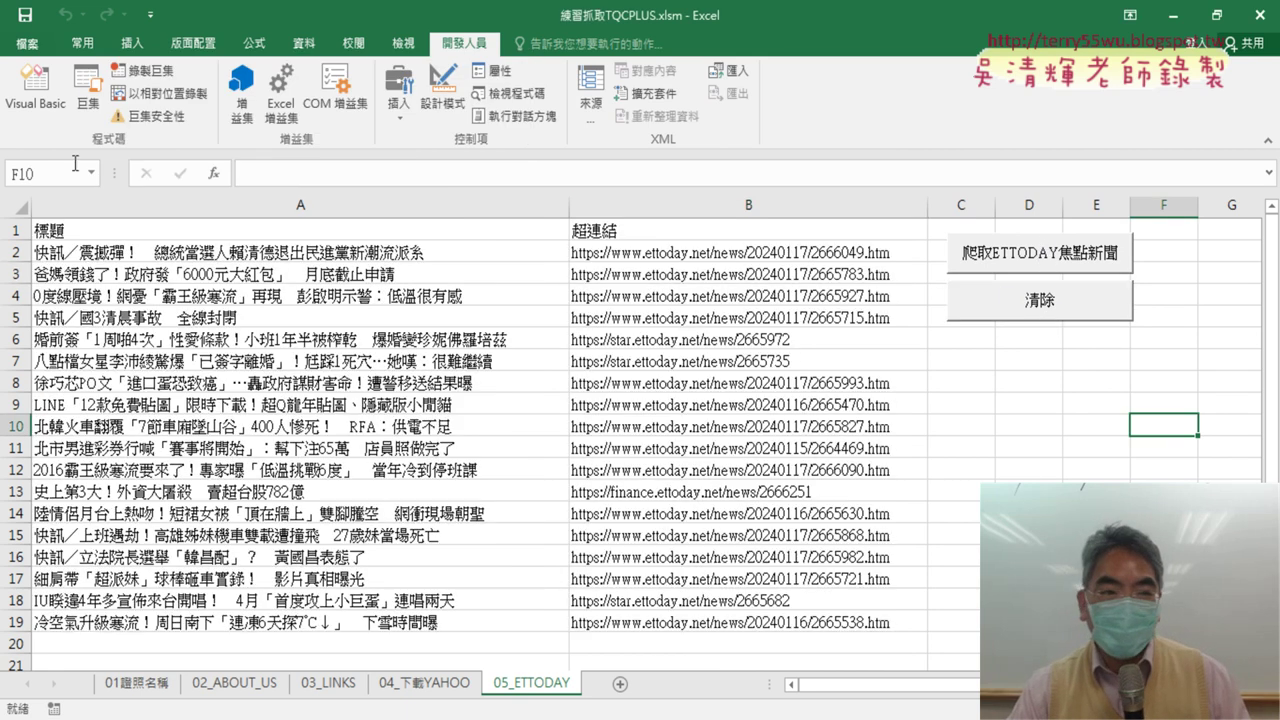
click(35, 85)
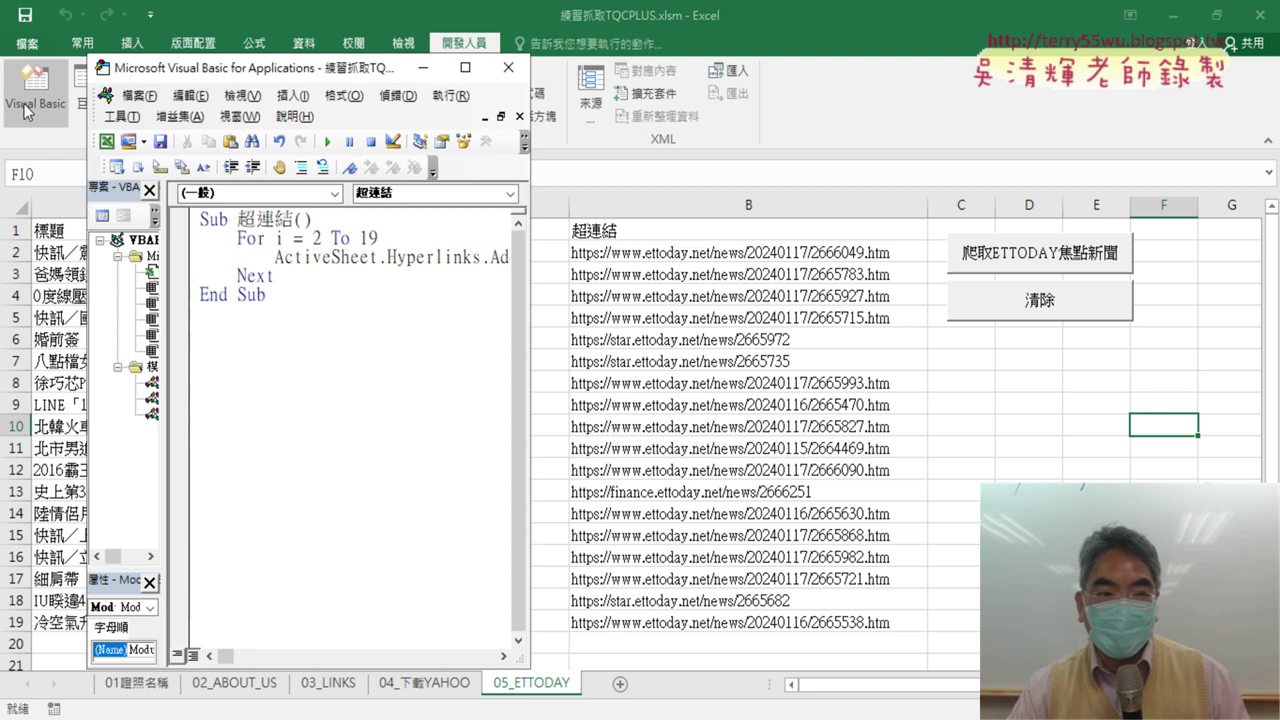
click(329, 142)
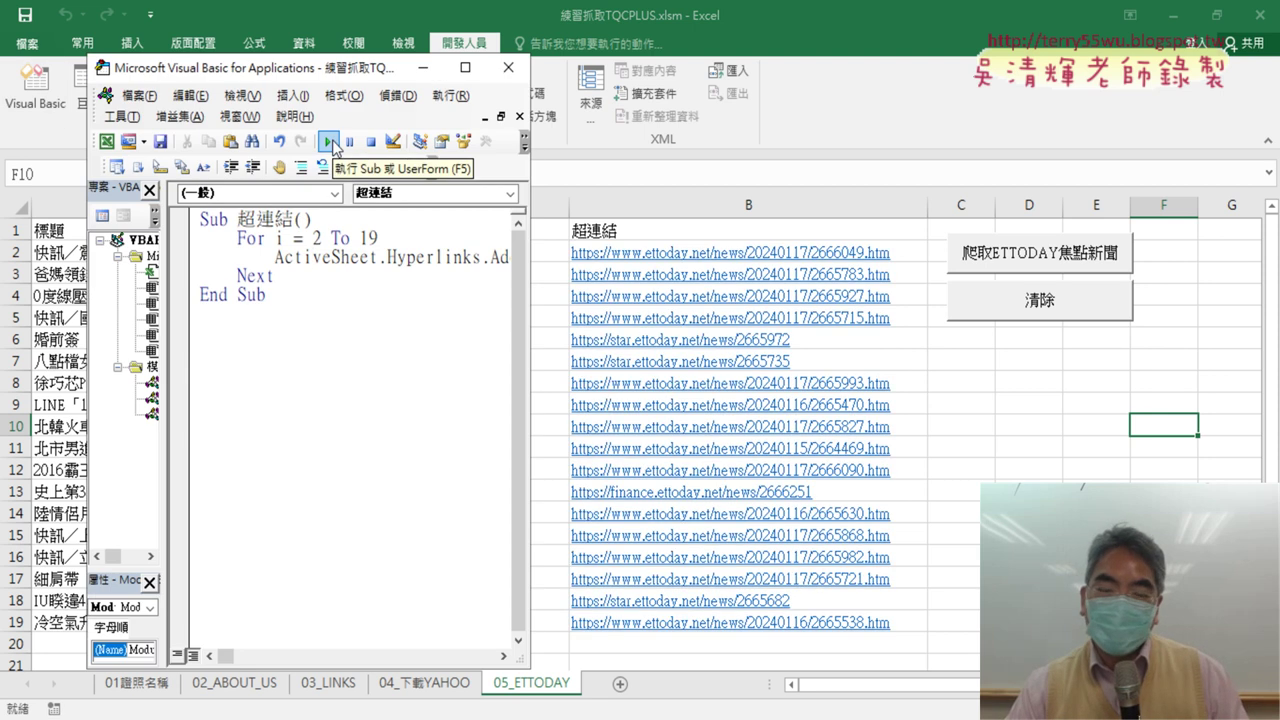
Step: Move the 超連結 macro code from its module into Module2, above the 清除 procedure
drag(529, 324, 1040, 324)
drag(314, 266, 155, 198)
right_click(322, 222)
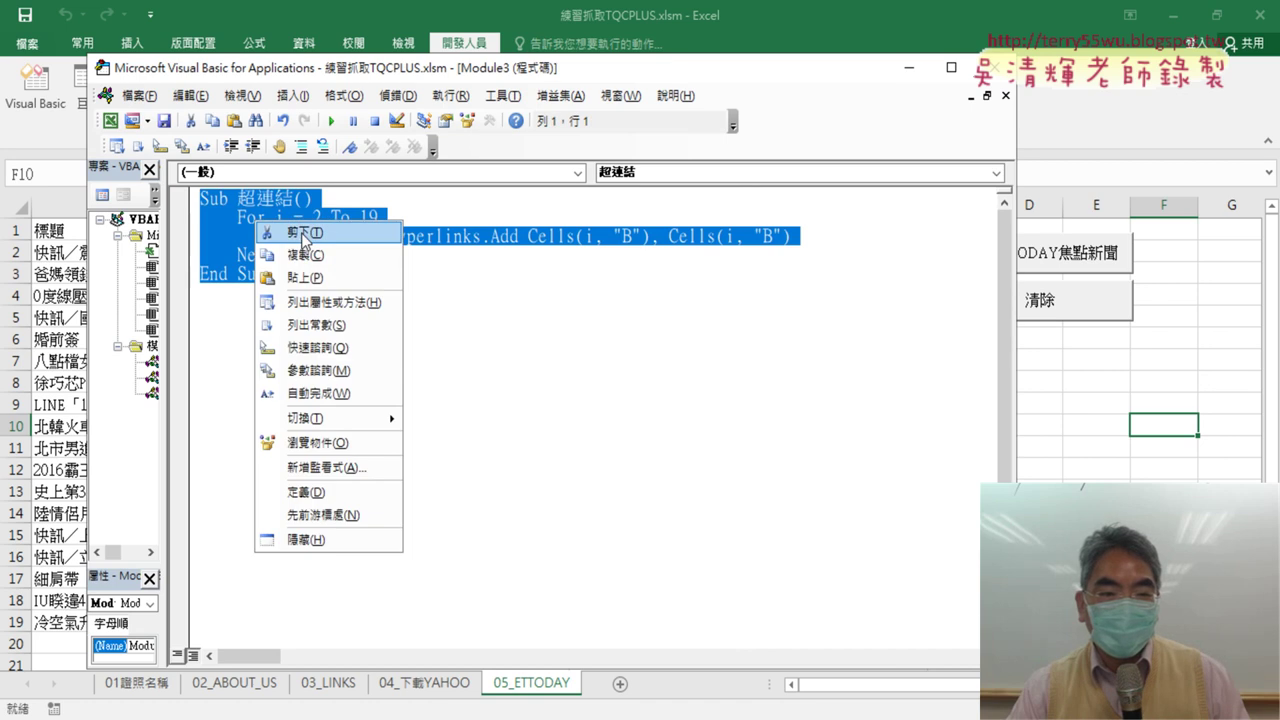
click(355, 231)
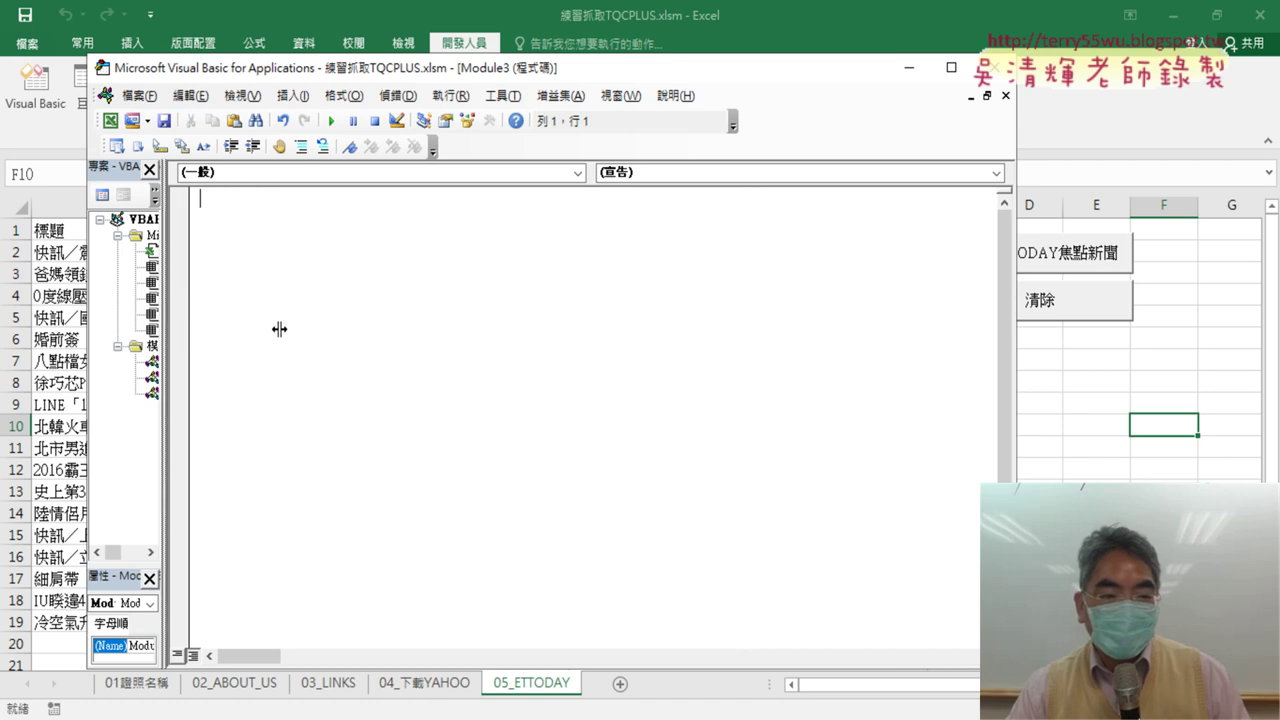
drag(168, 333, 280, 329)
double_click(180, 377)
scroll(425, 386, up, 1)
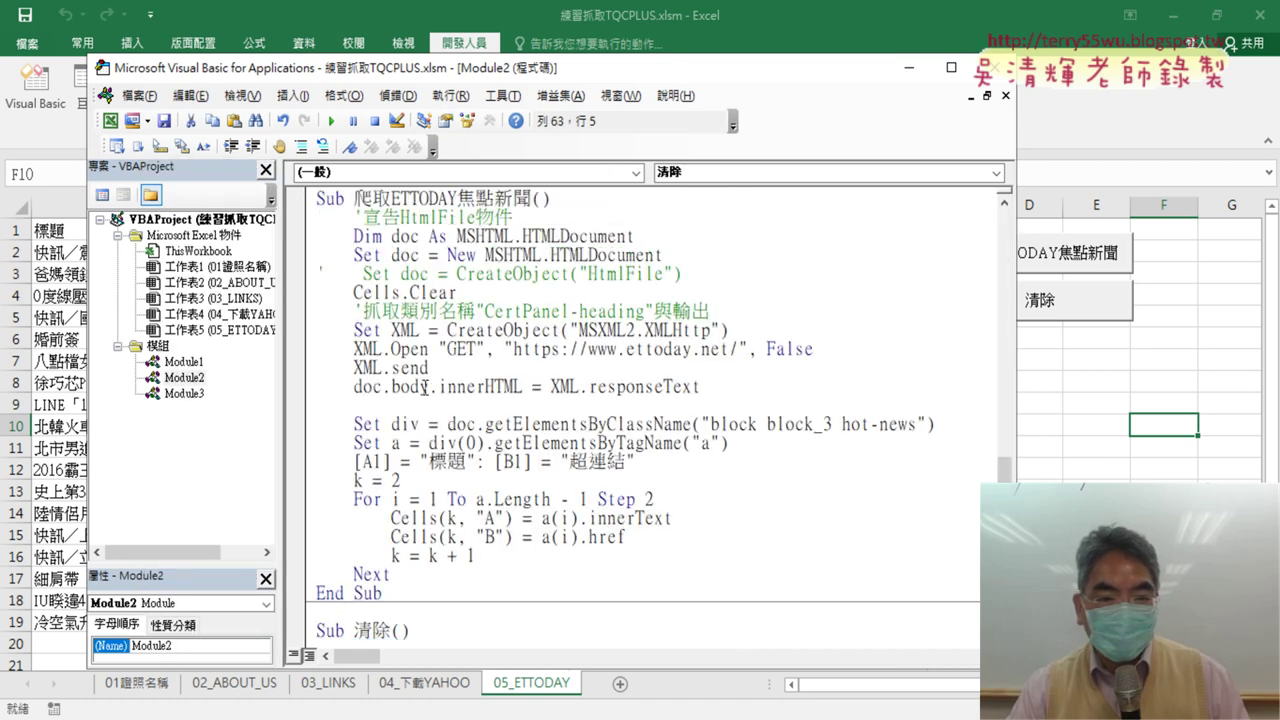
scroll(361, 499, down, 1)
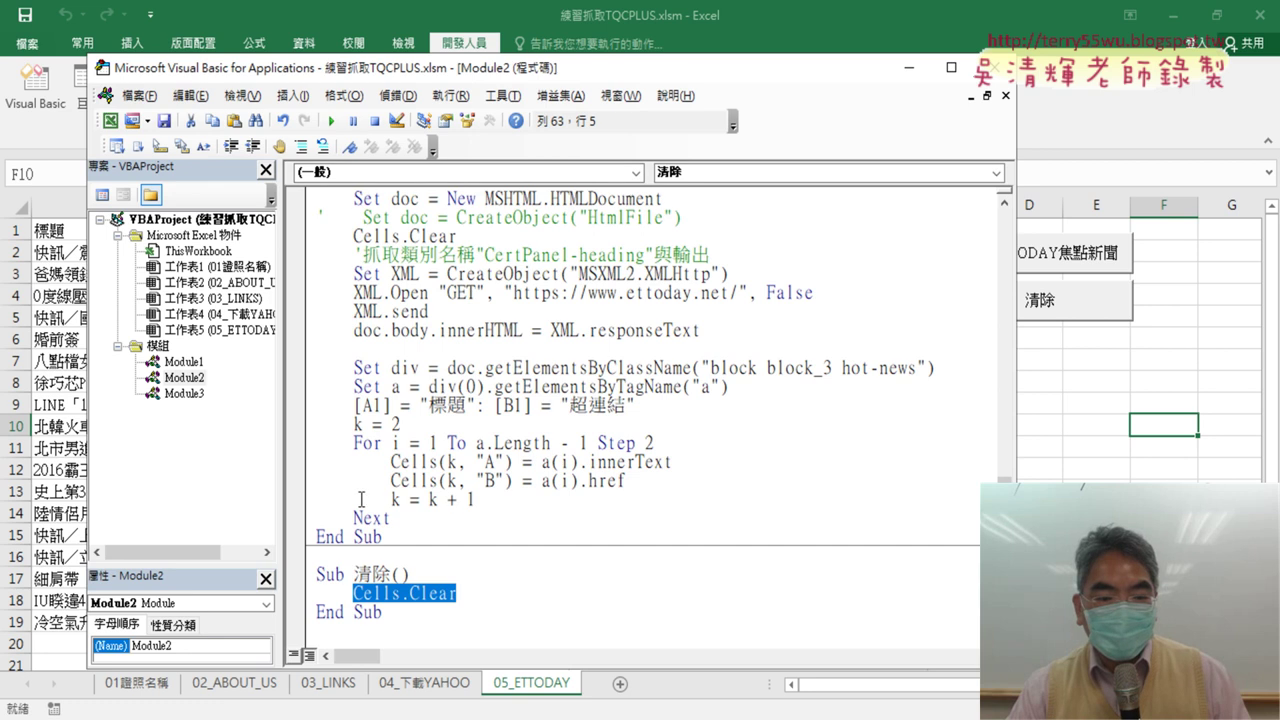
click(338, 553)
key(ctrl+v)
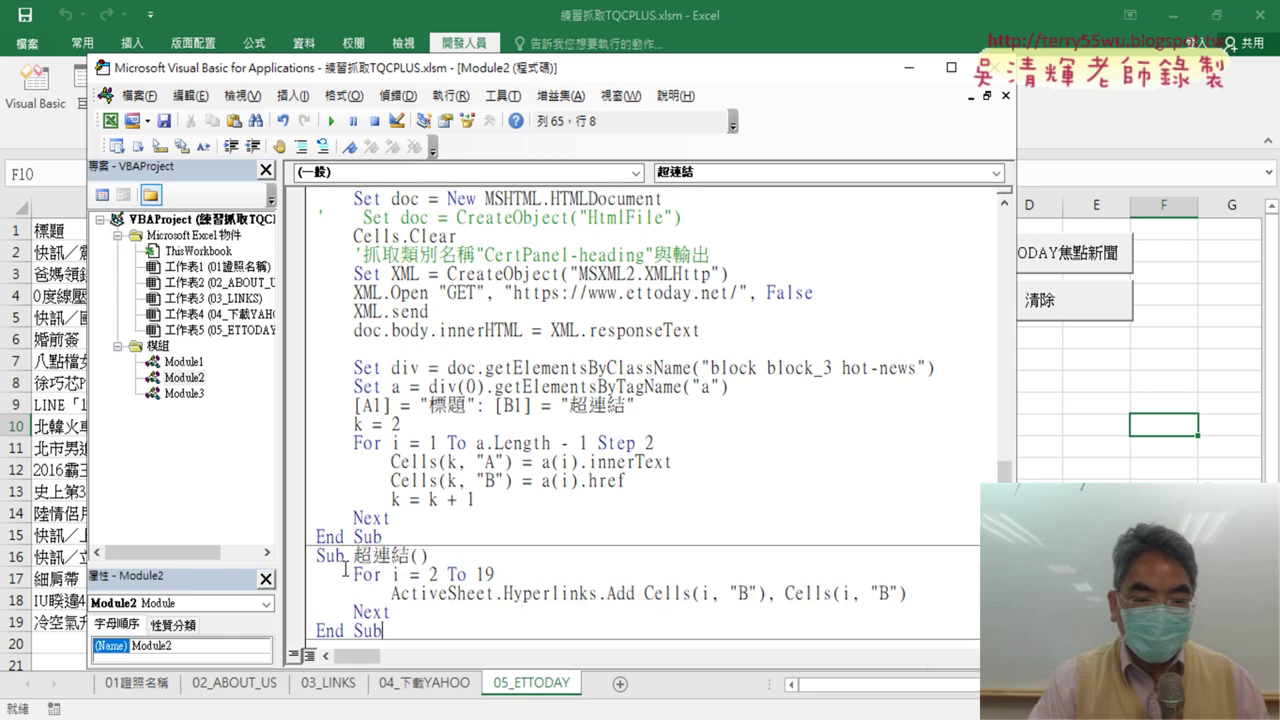
Step: Add a 'Call 超連結' line after the scrape loop, clearing the compile error along the way
click(418, 503)
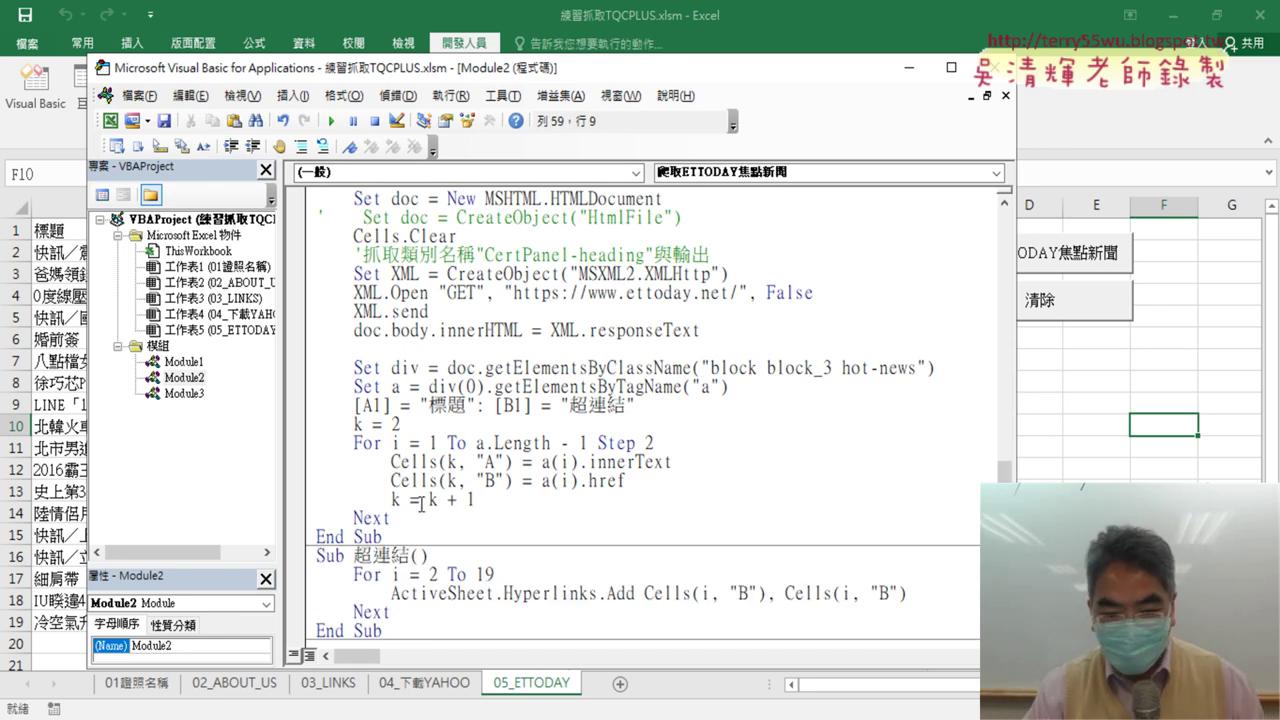
key(Return)
text(c)
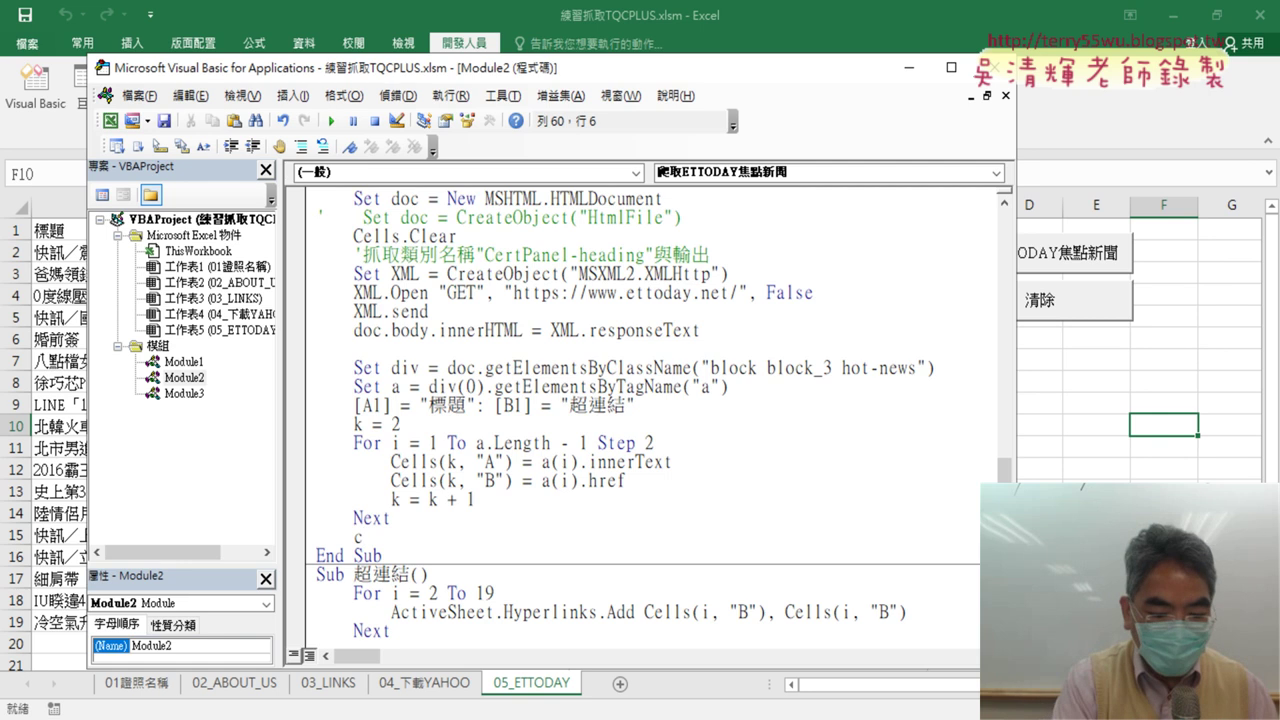
text(all)
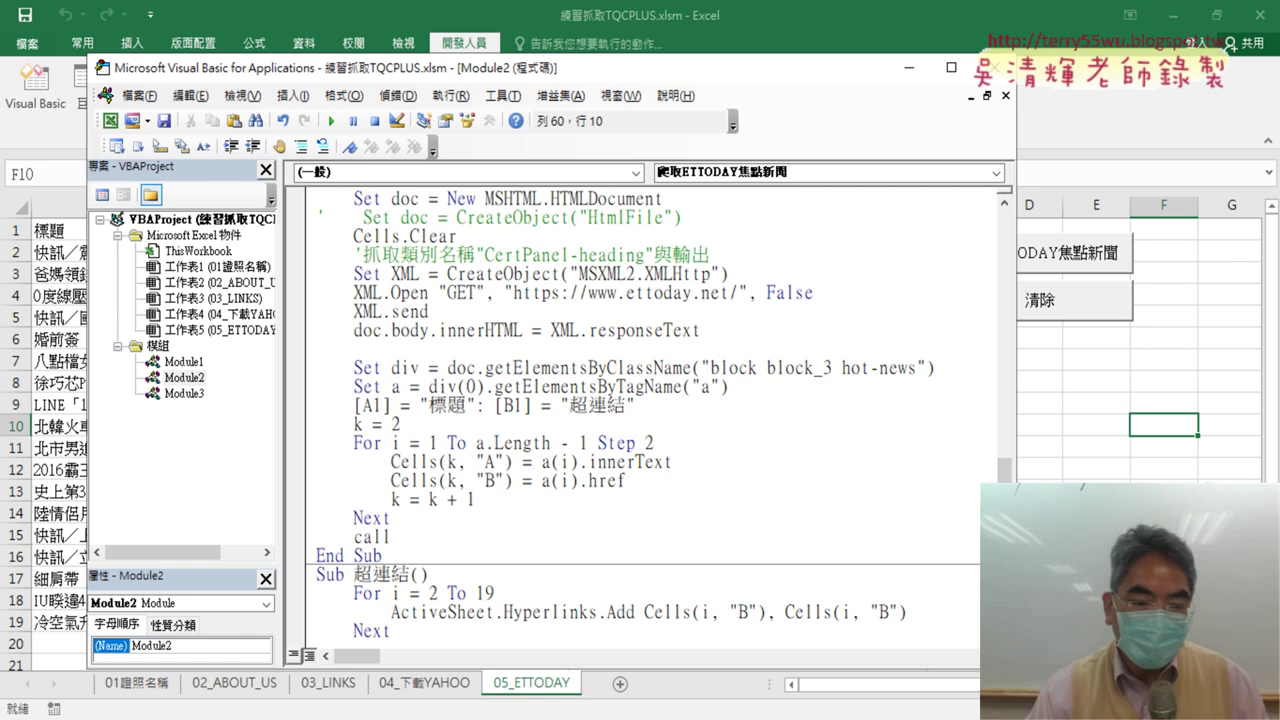
click(350, 575)
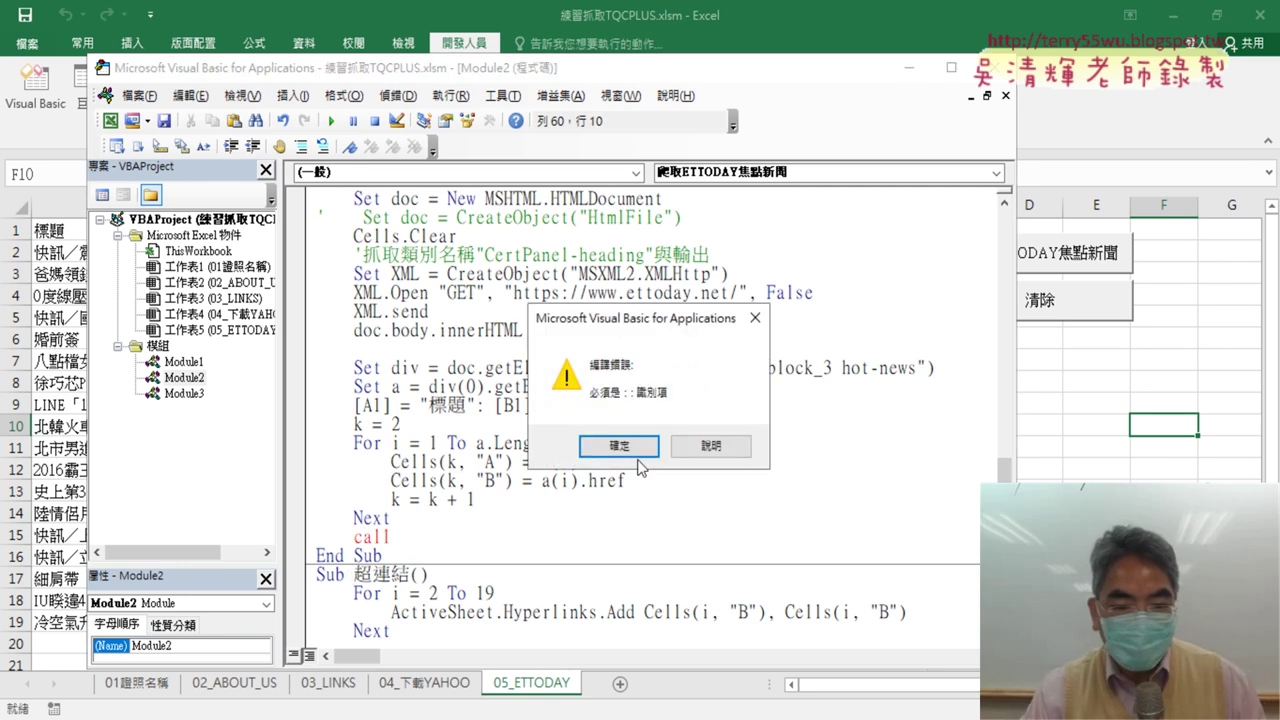
click(620, 450)
drag(353, 575, 412, 575)
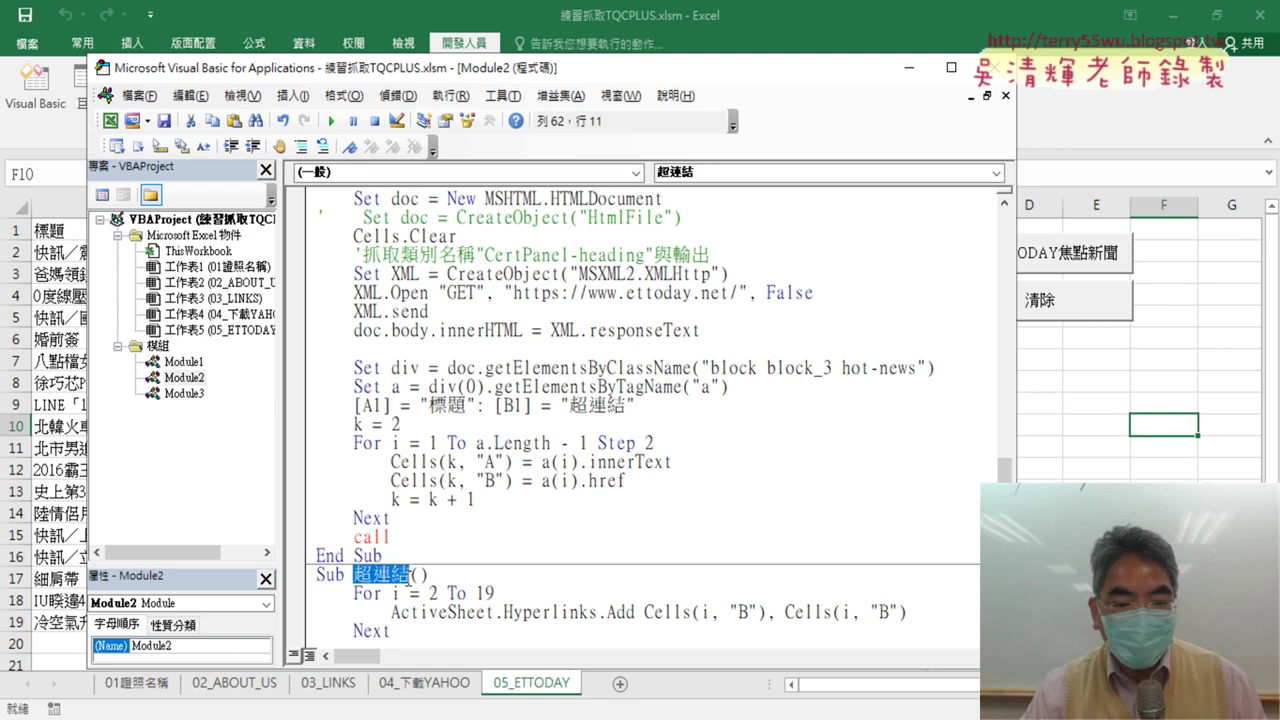
key(ctrl+v)
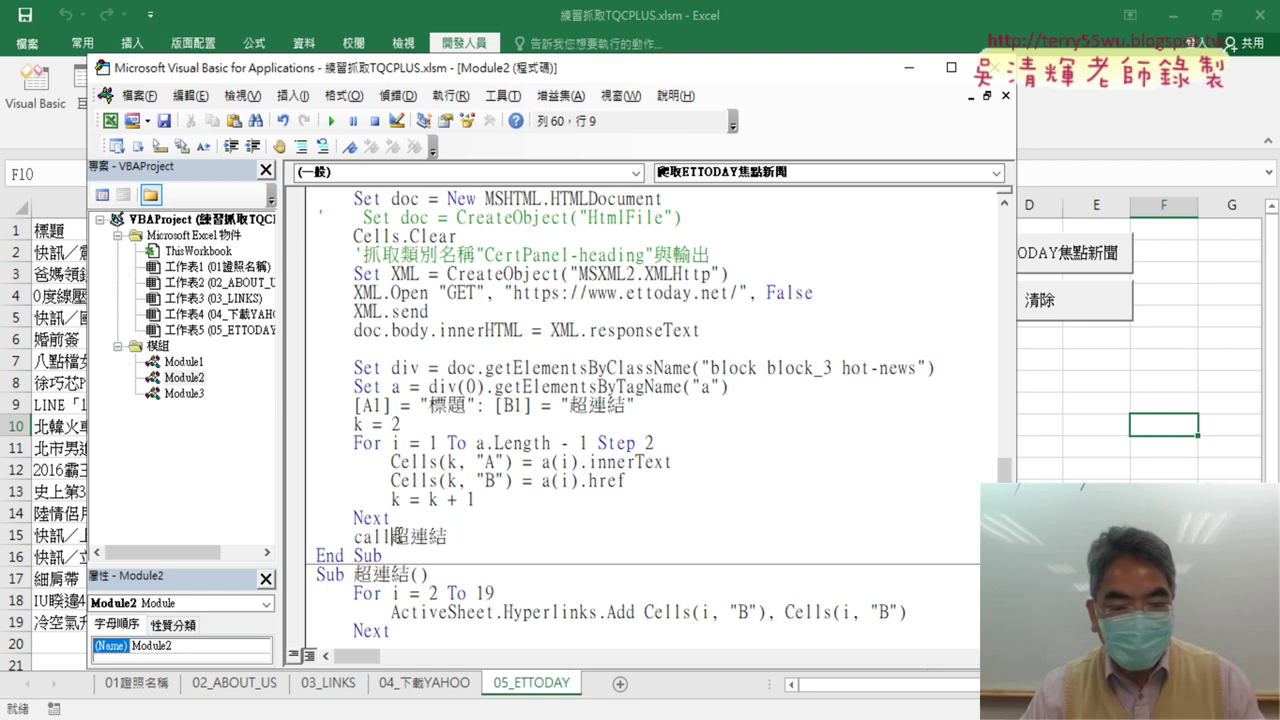
click(587, 575)
scroll(540, 517, down, 2)
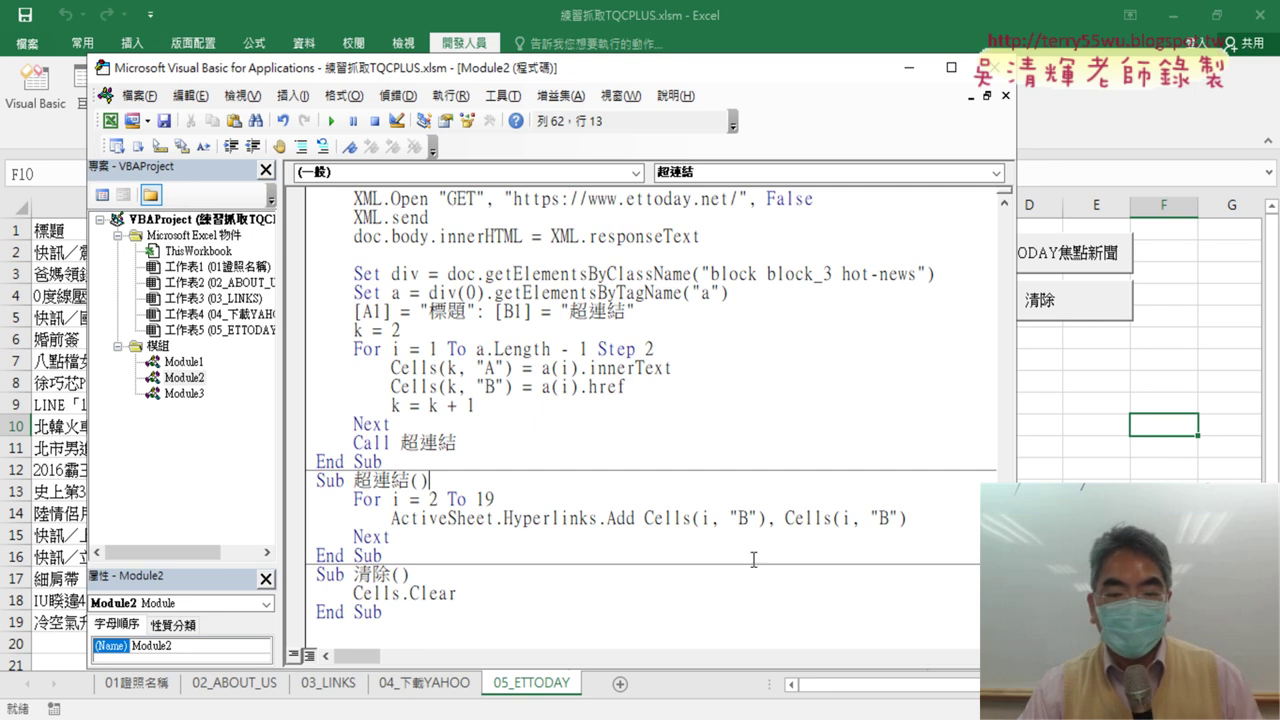
Step: Clear the 05_ETTODAY sheet, rerun the ETTODAY scrape, clear it again, and reopen the macro code
click(1072, 428)
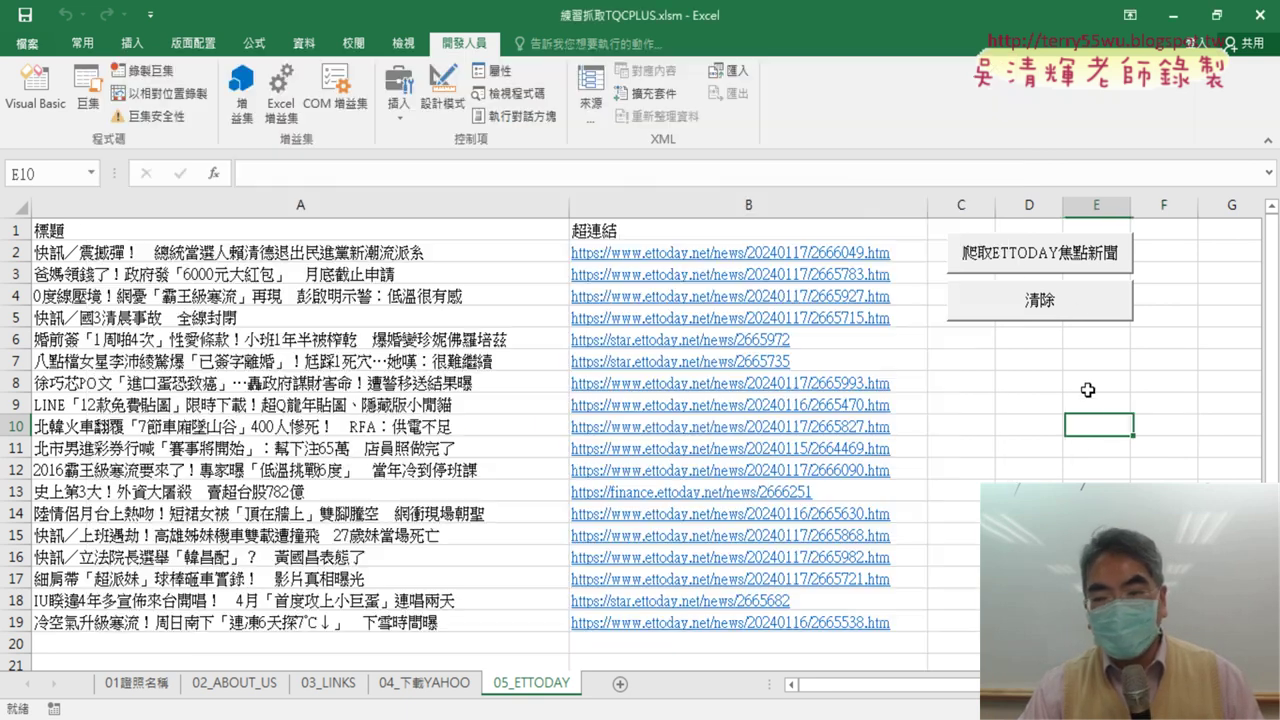
click(1070, 310)
click(1066, 254)
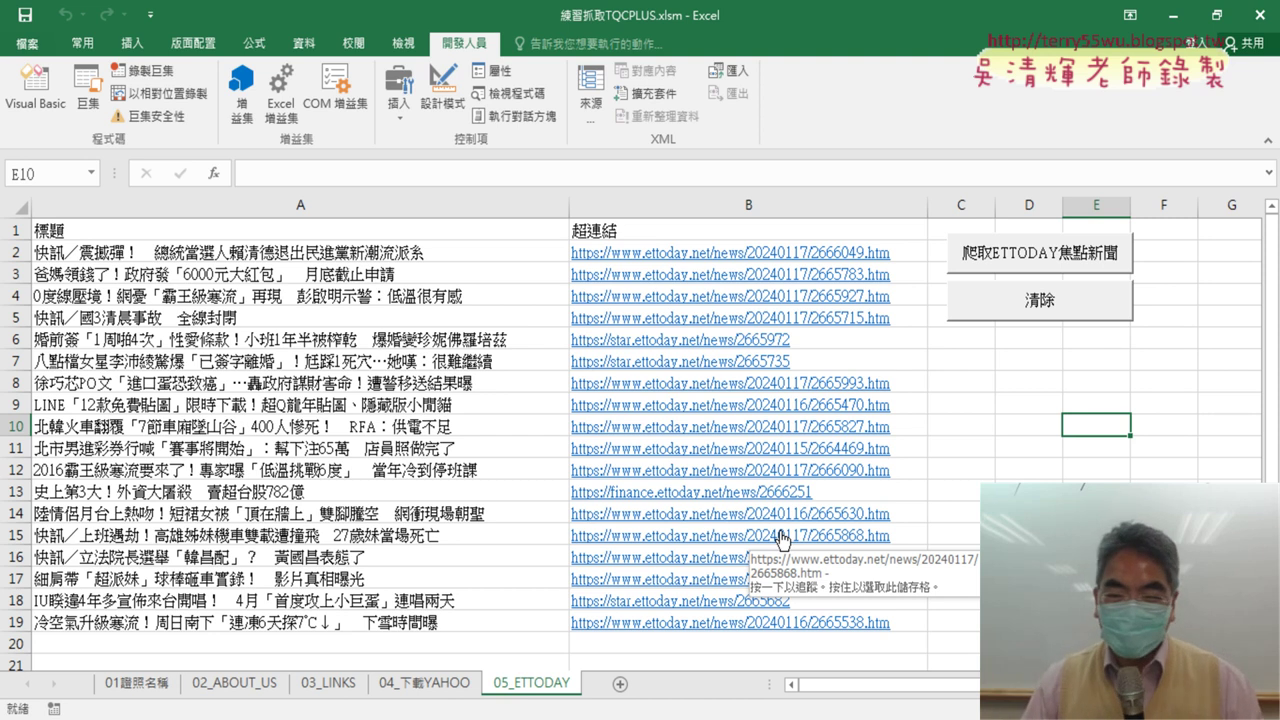
click(1055, 303)
click(1062, 250)
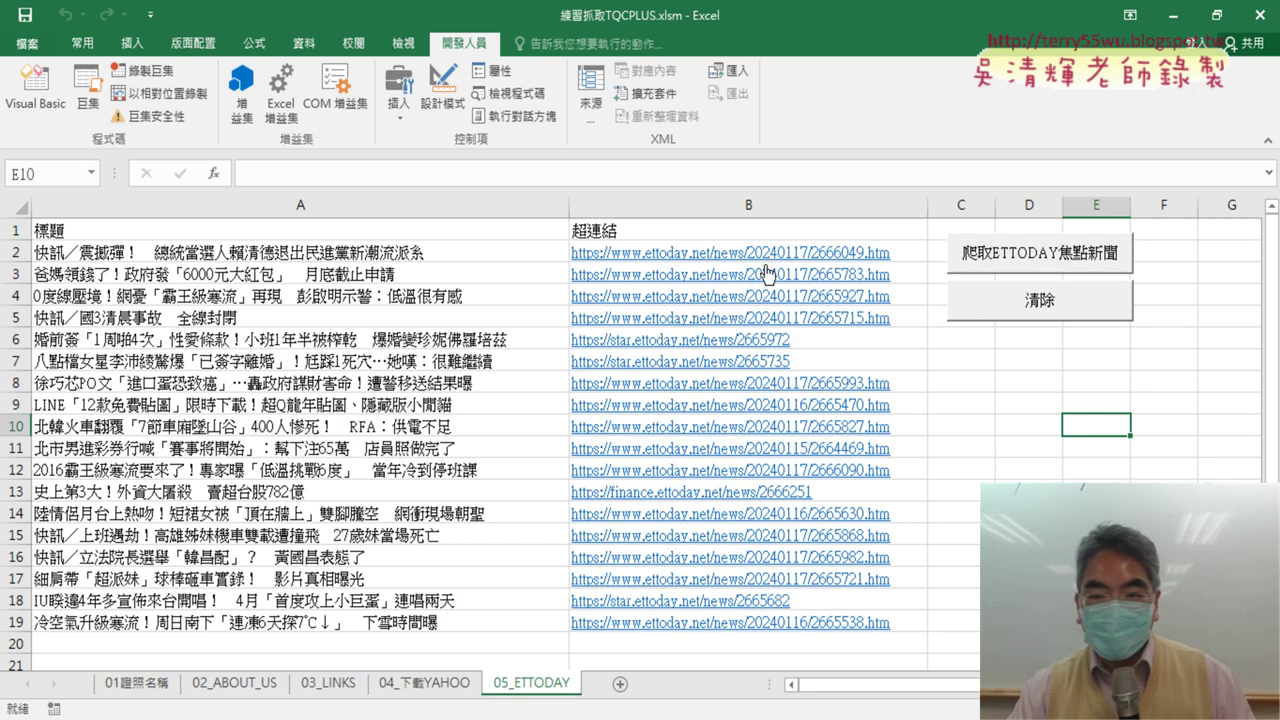
click(1001, 315)
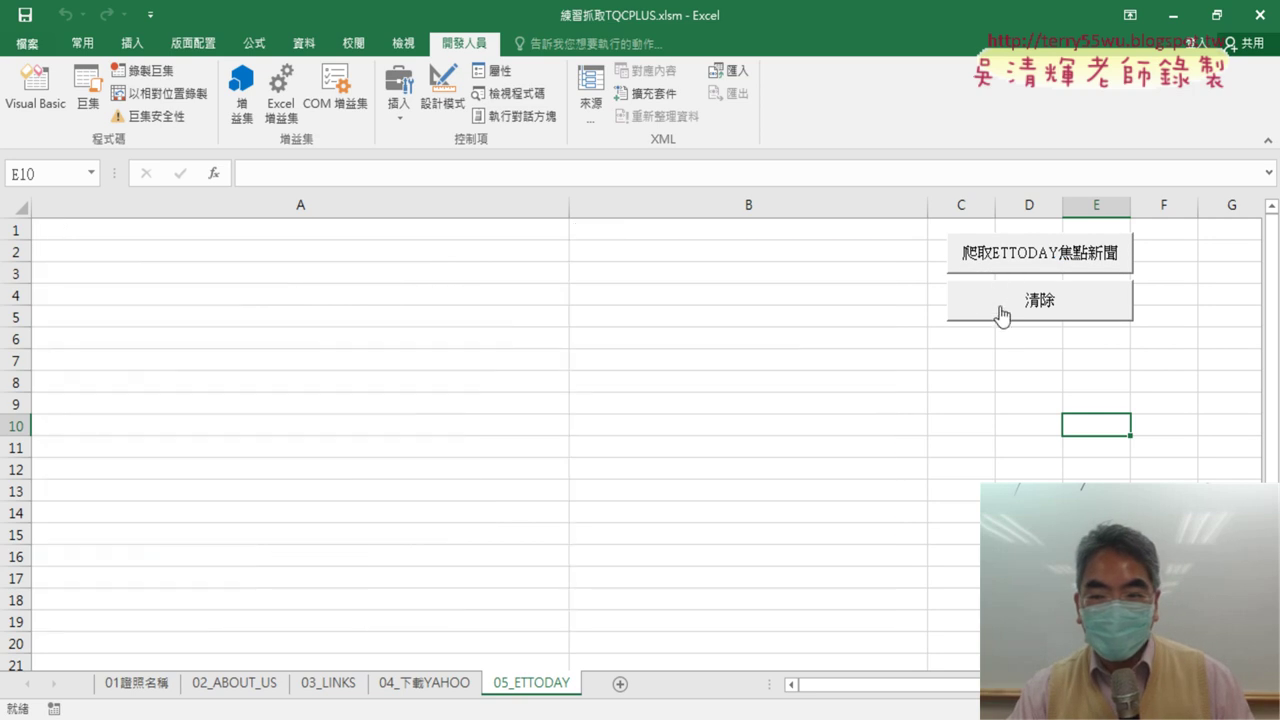
click(35, 88)
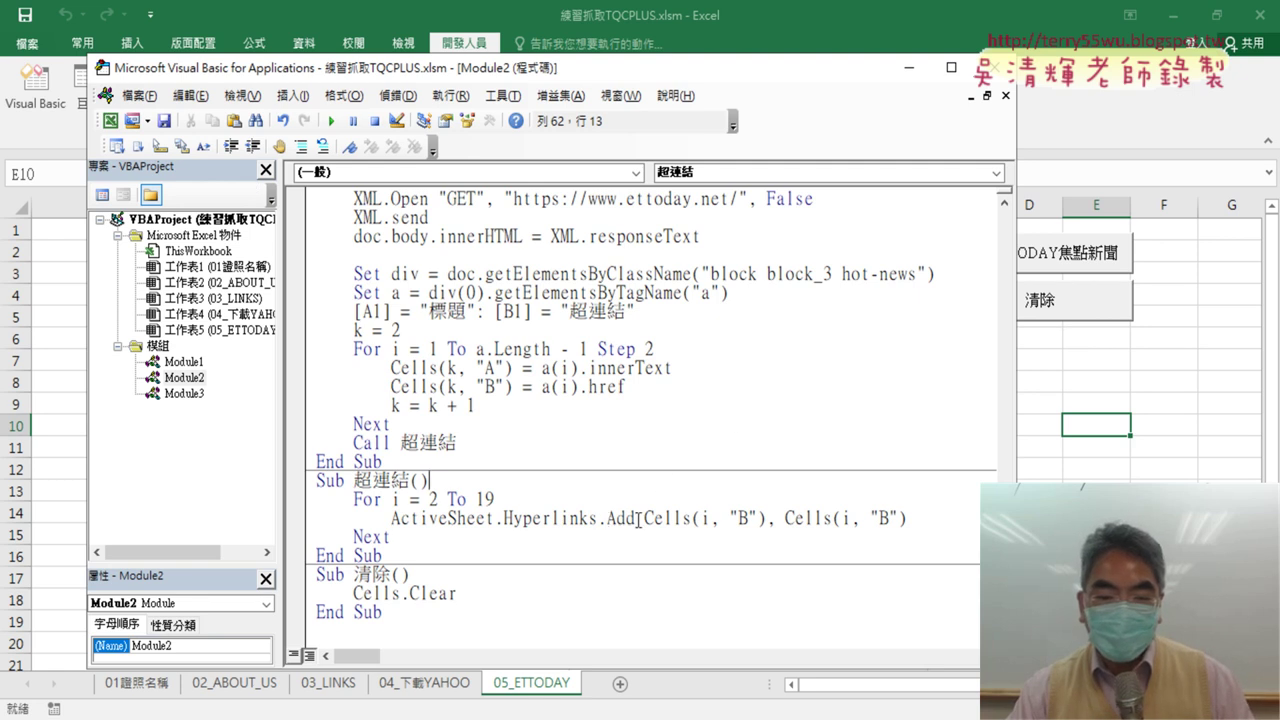
Step: Replace the hard-coded 19 in the 超連結 For line with Range("A1").End(xlDown).Row
drag(641, 518, 385, 520)
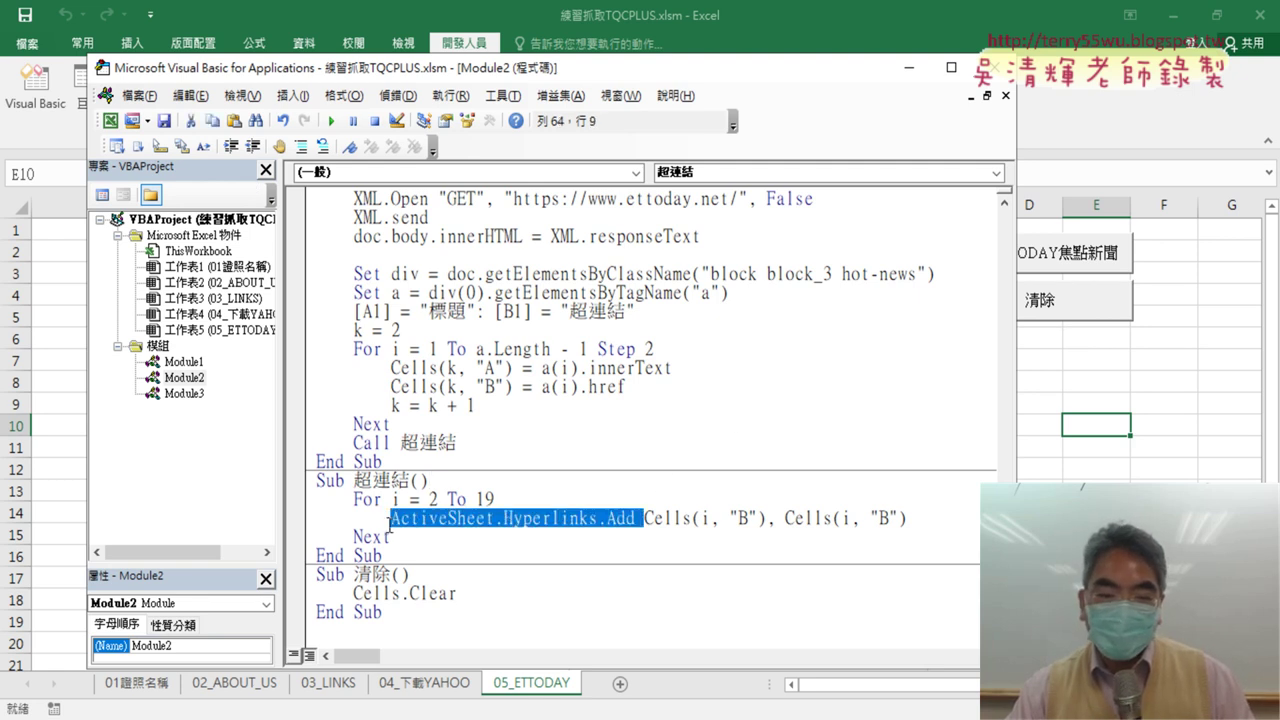
click(541, 519)
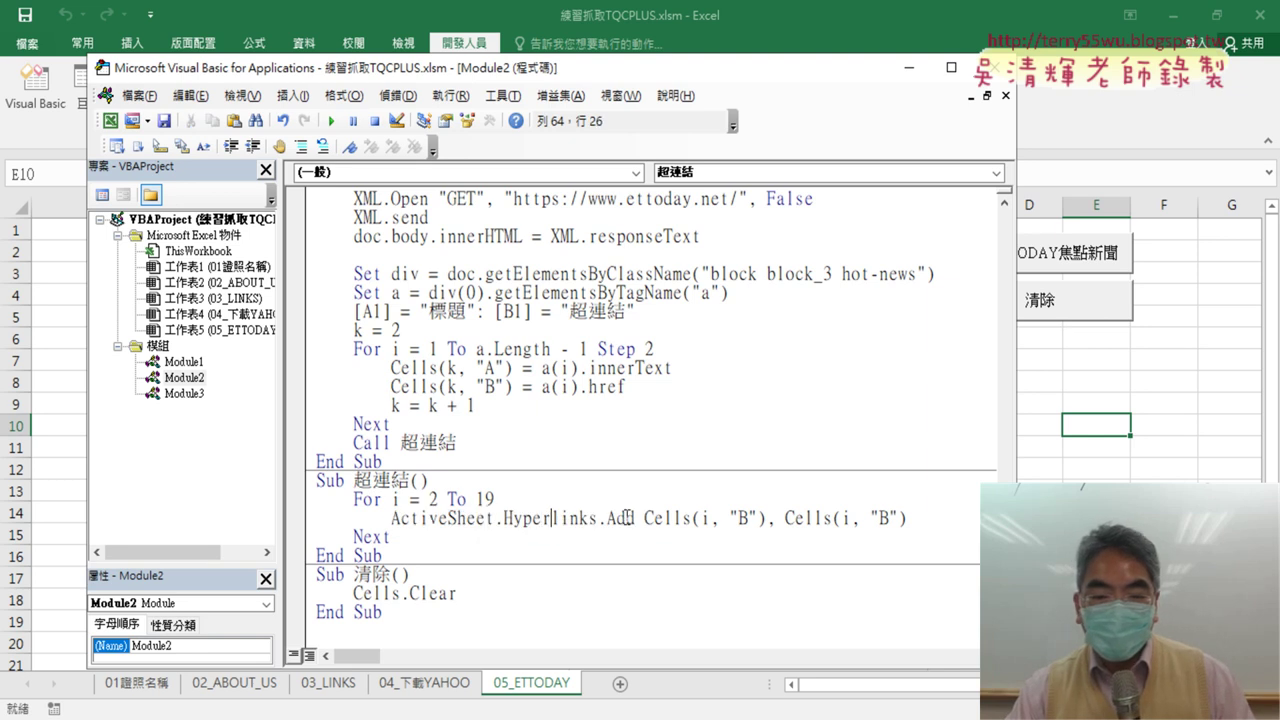
drag(644, 518, 900, 520)
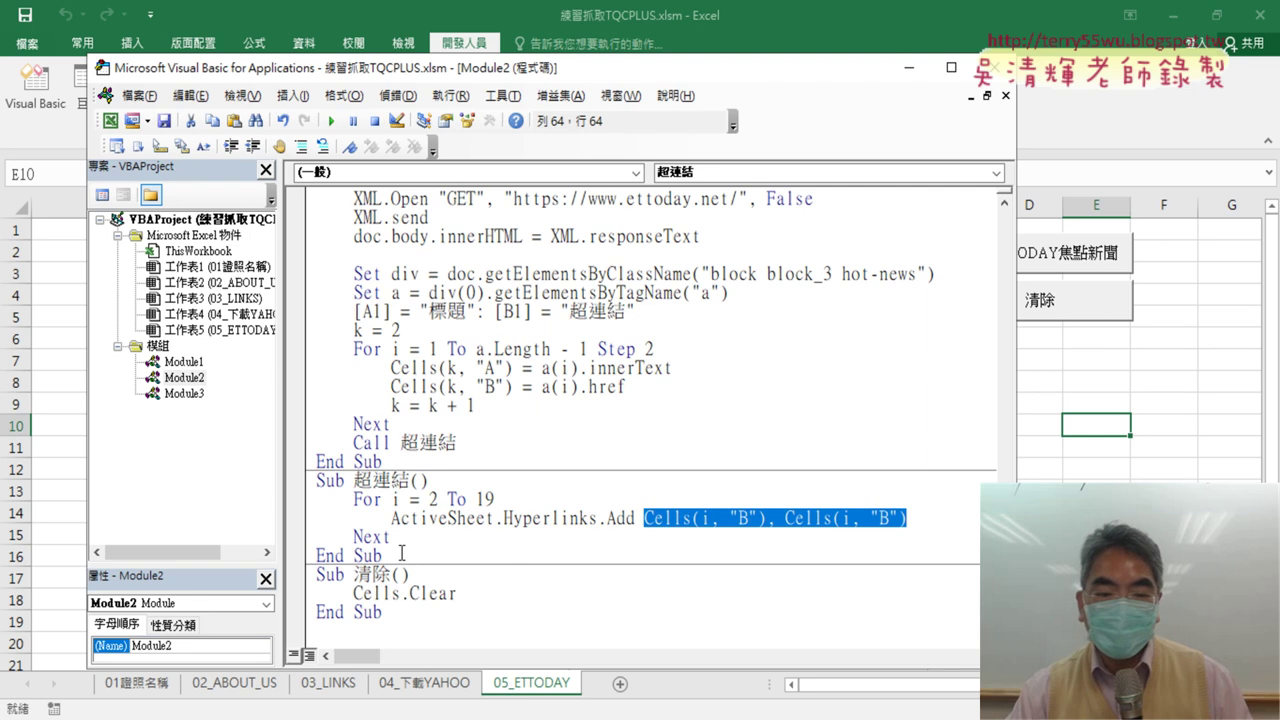
drag(494, 498, 485, 498)
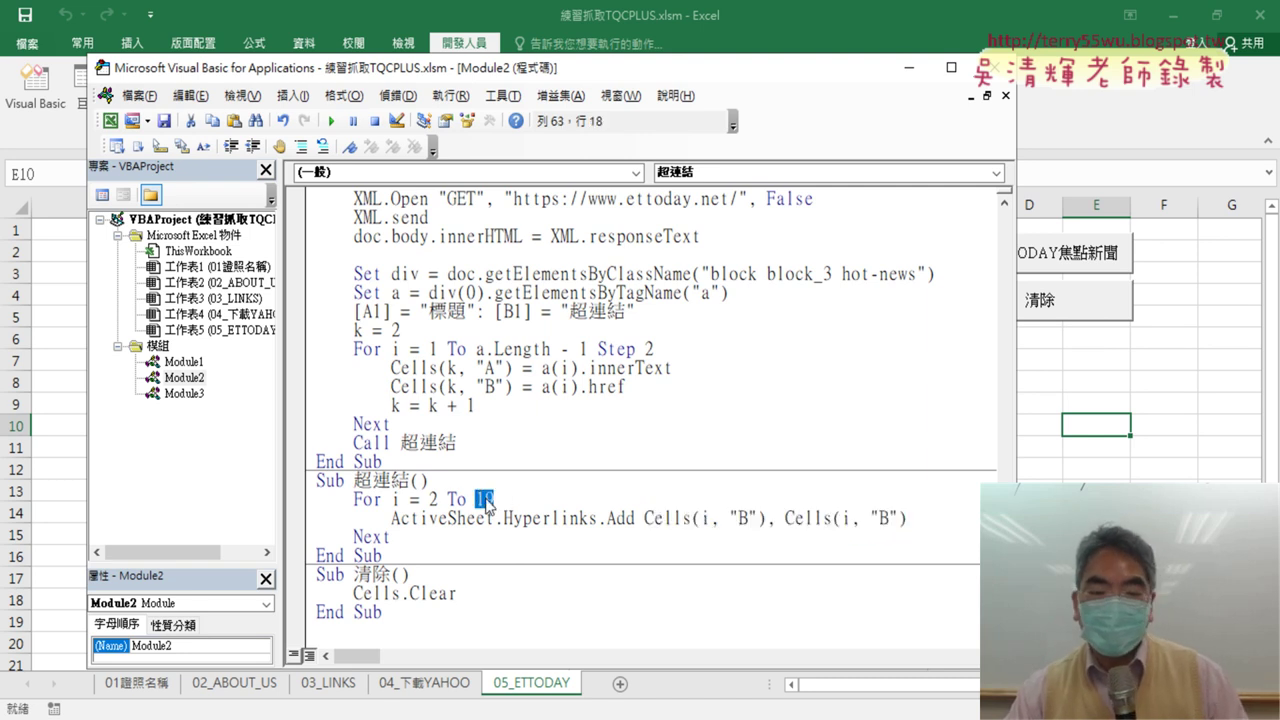
key(End)
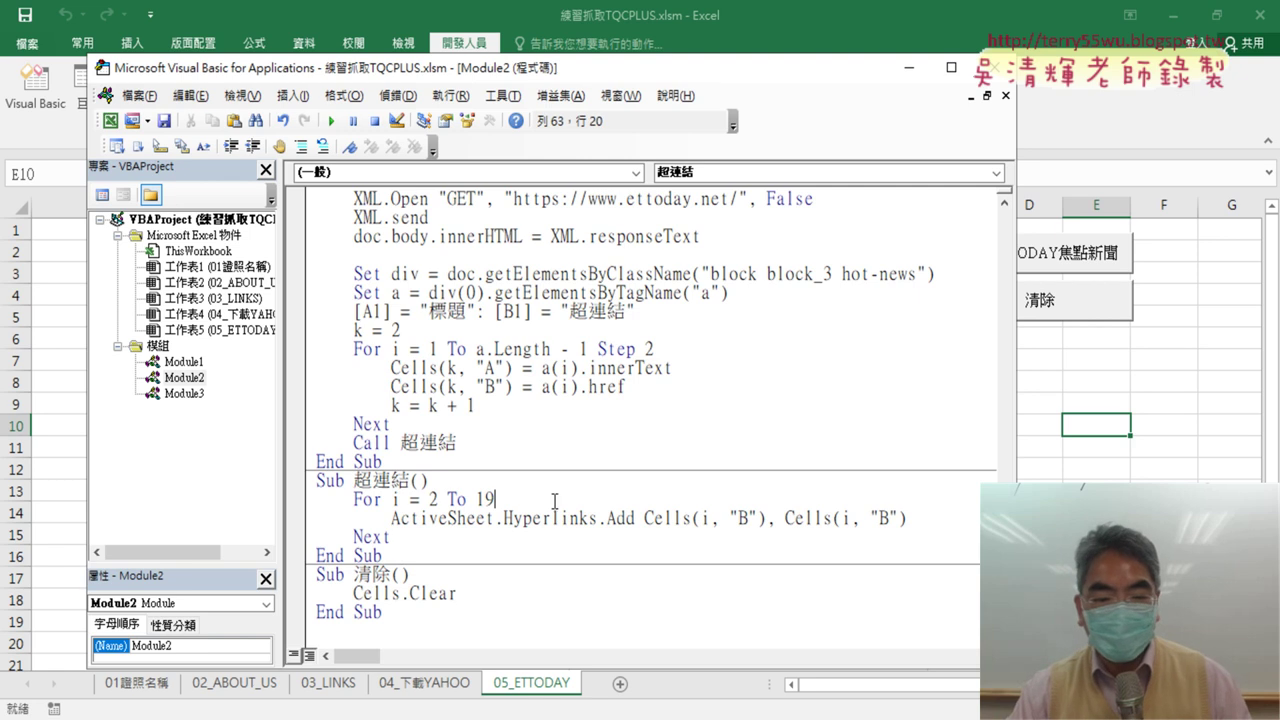
double_click(497, 498)
text(r)
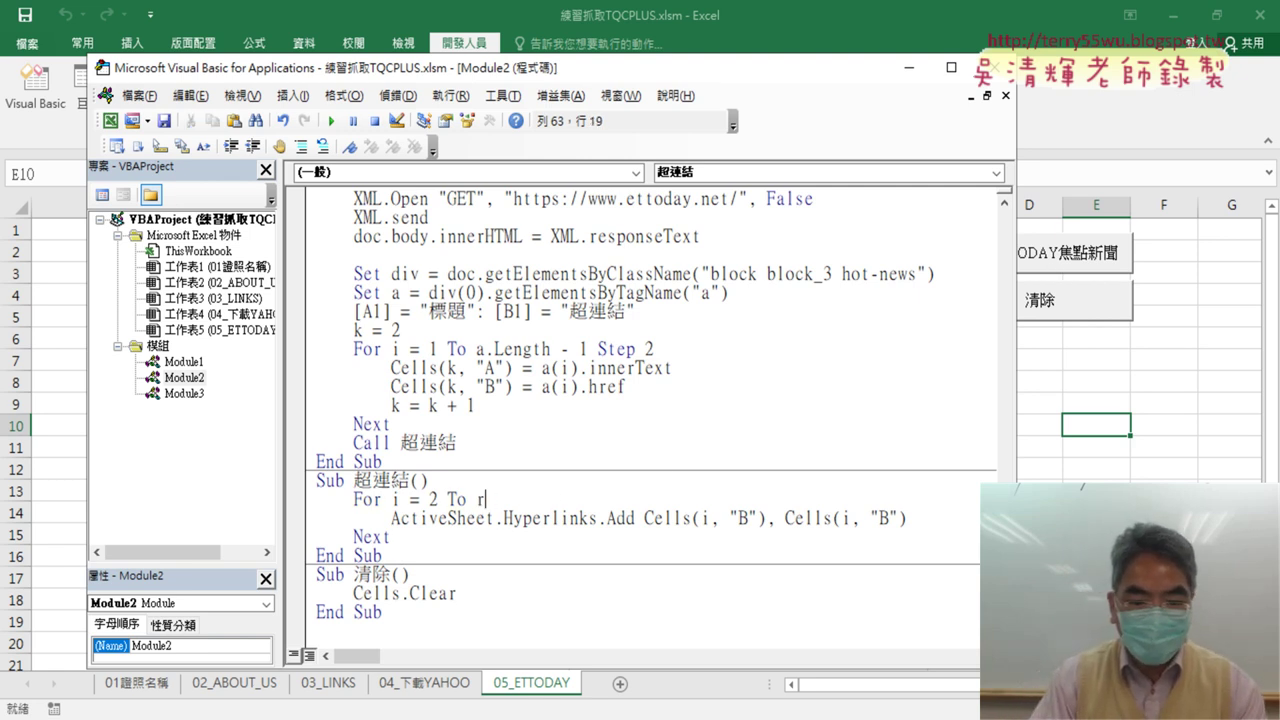
text(ange()
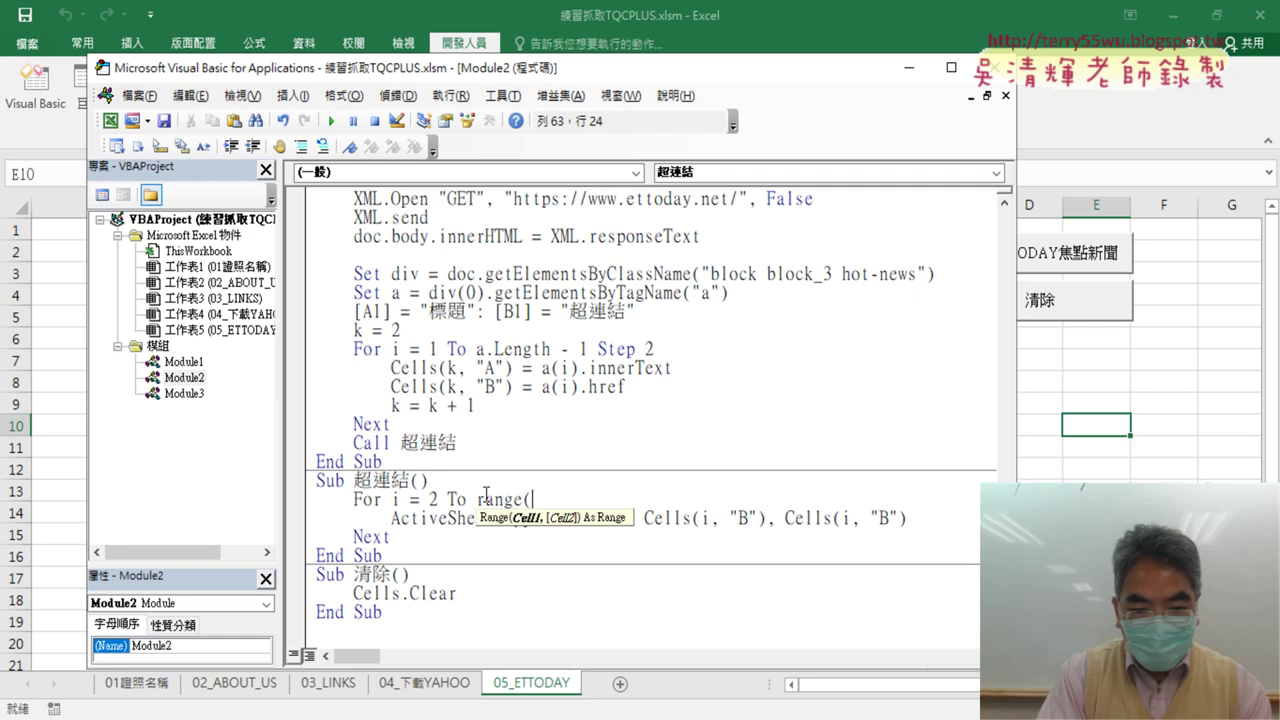
text("A1")
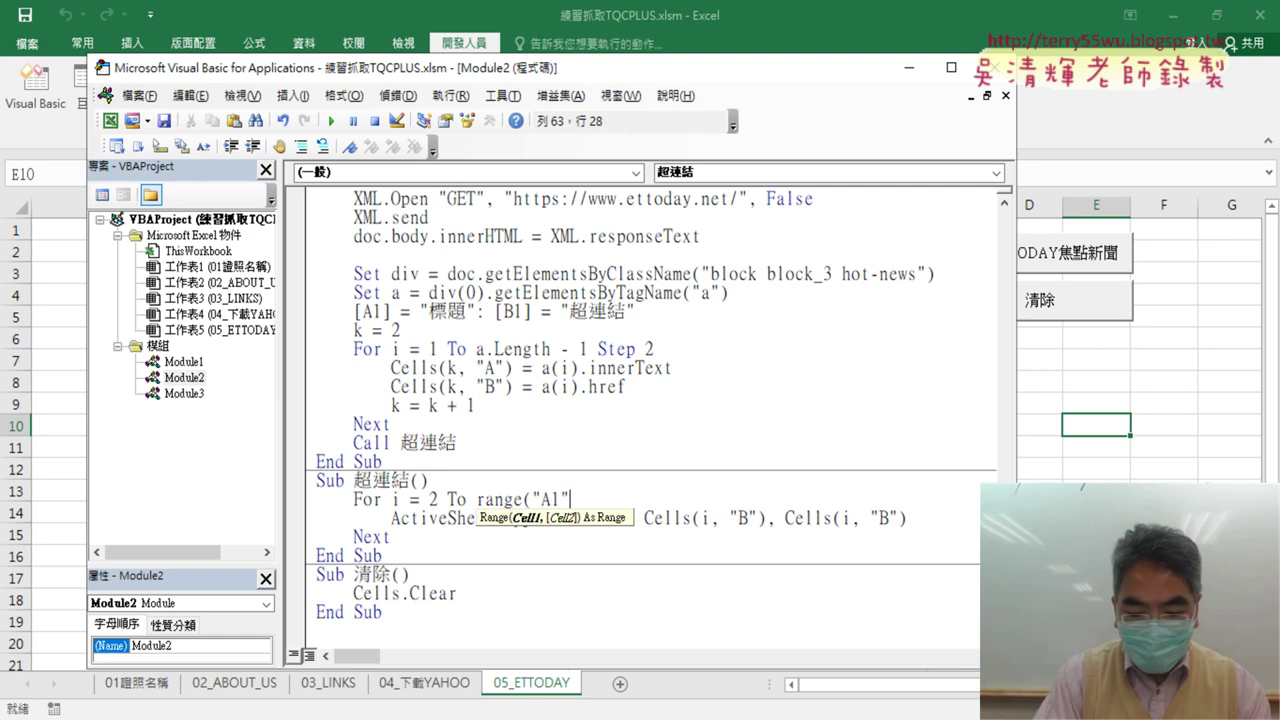
text().E )
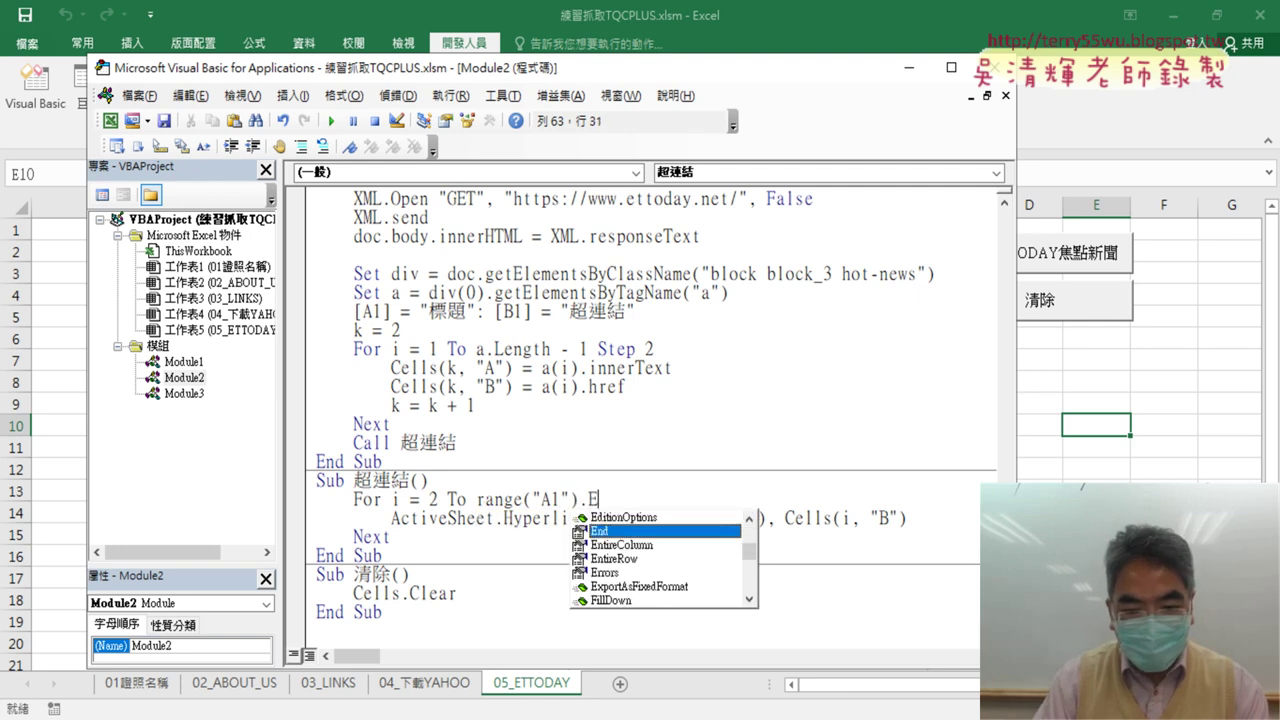
text(nd ()
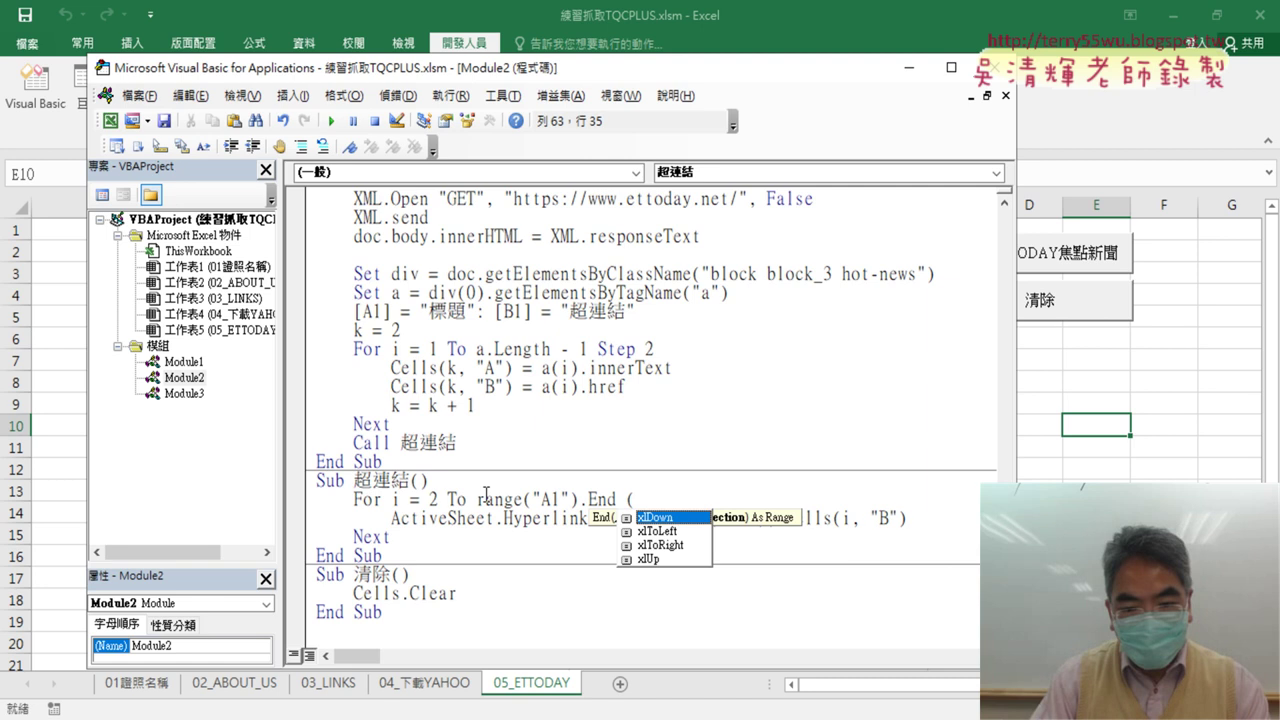
text(xlDown ).)
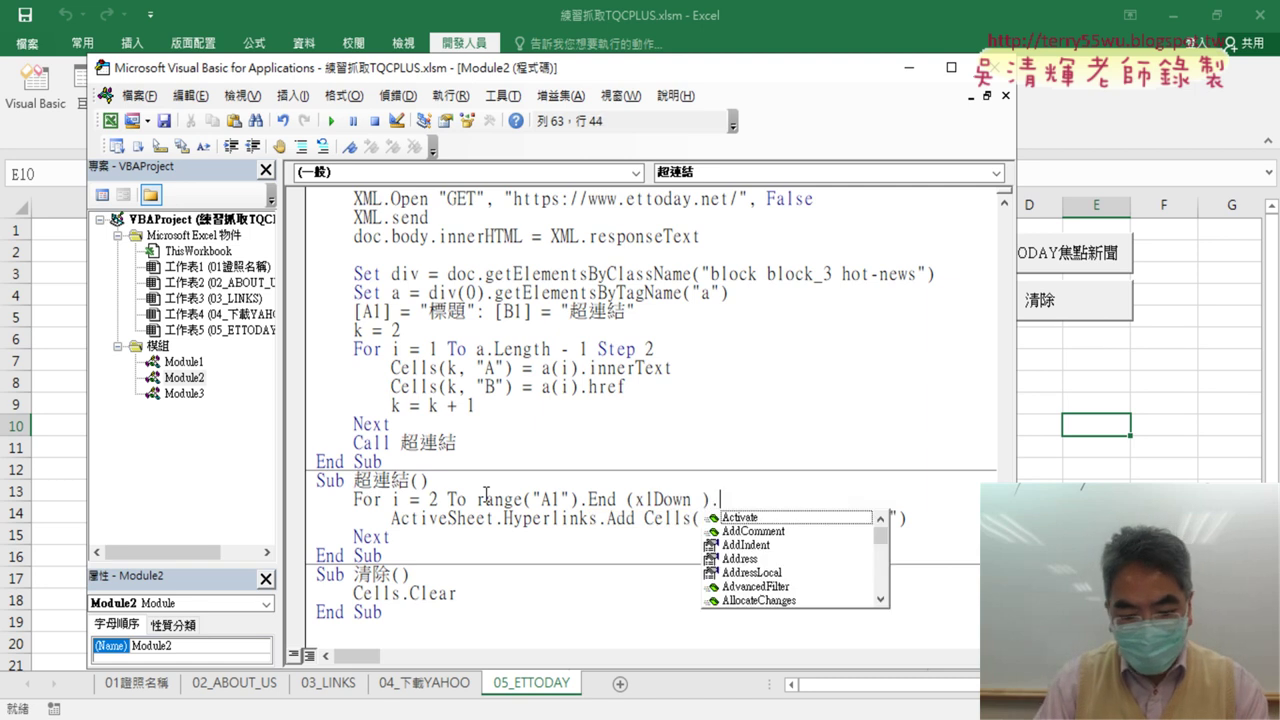
text(Row)
key(Return)
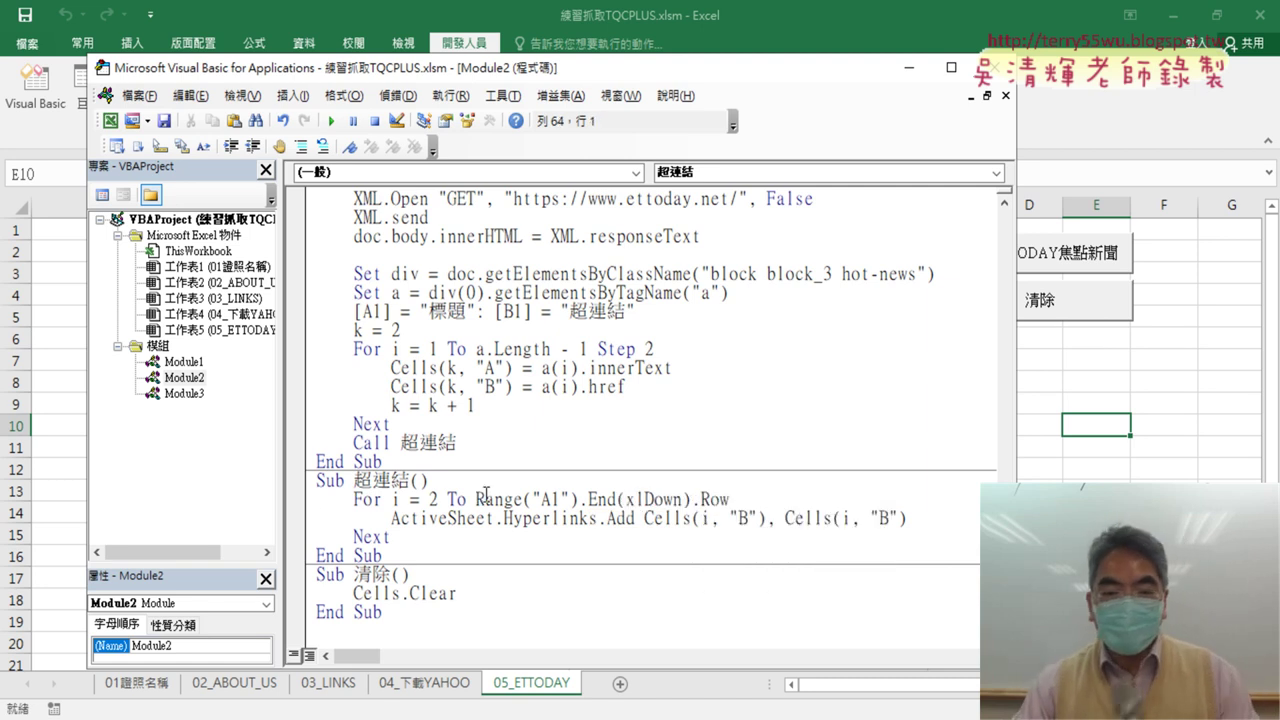
click(533, 517)
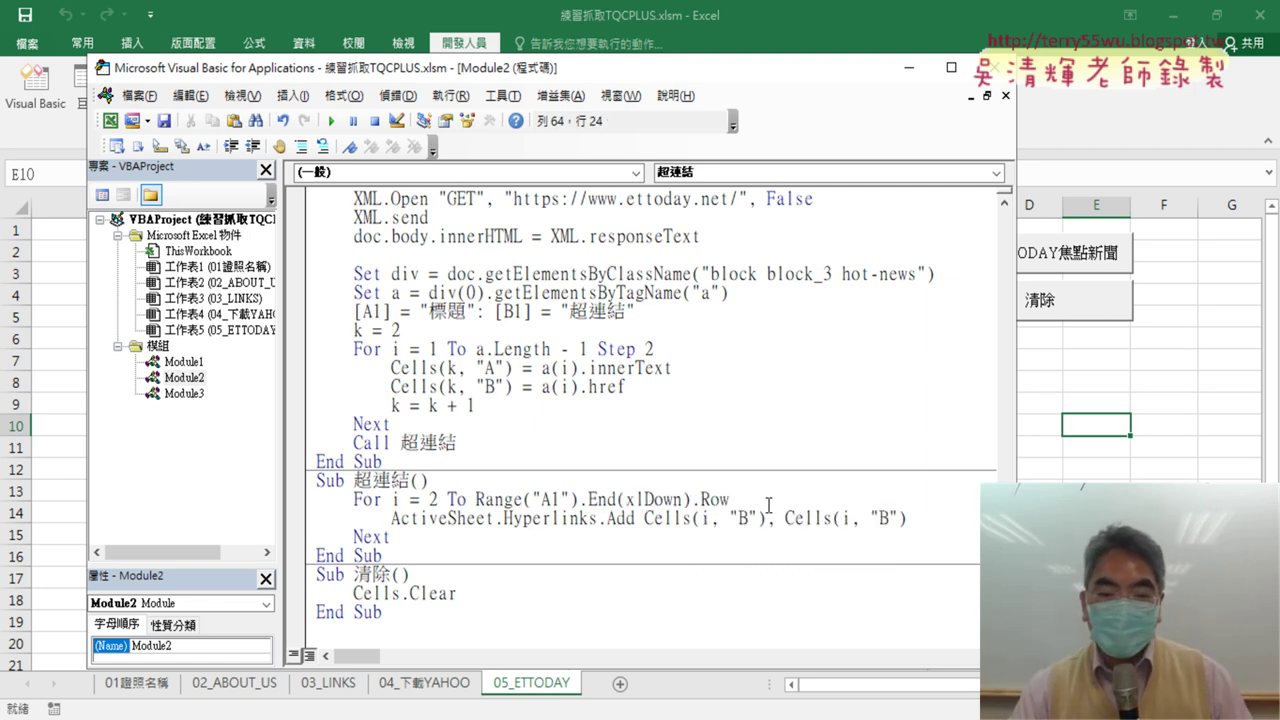
drag(769, 503, 475, 499)
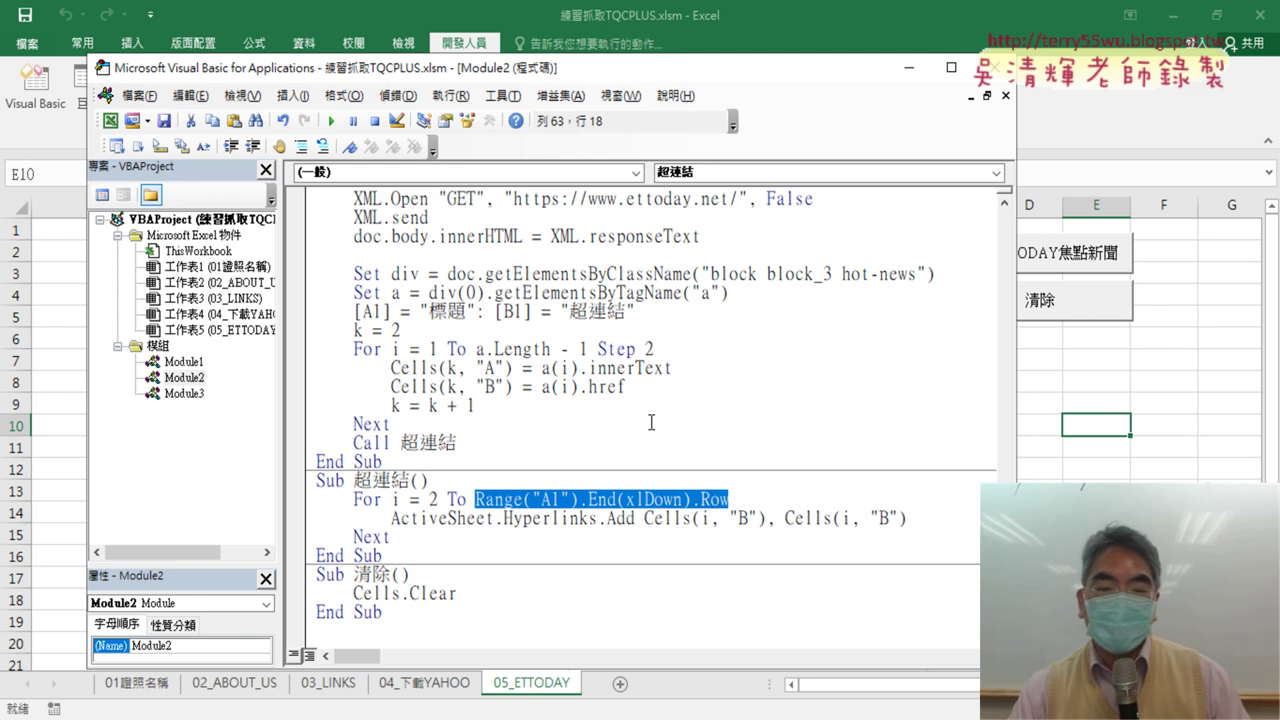
Step: Break on Call 超連結, run the scrape, and step into the loop to check its last row value is 19
click(295, 443)
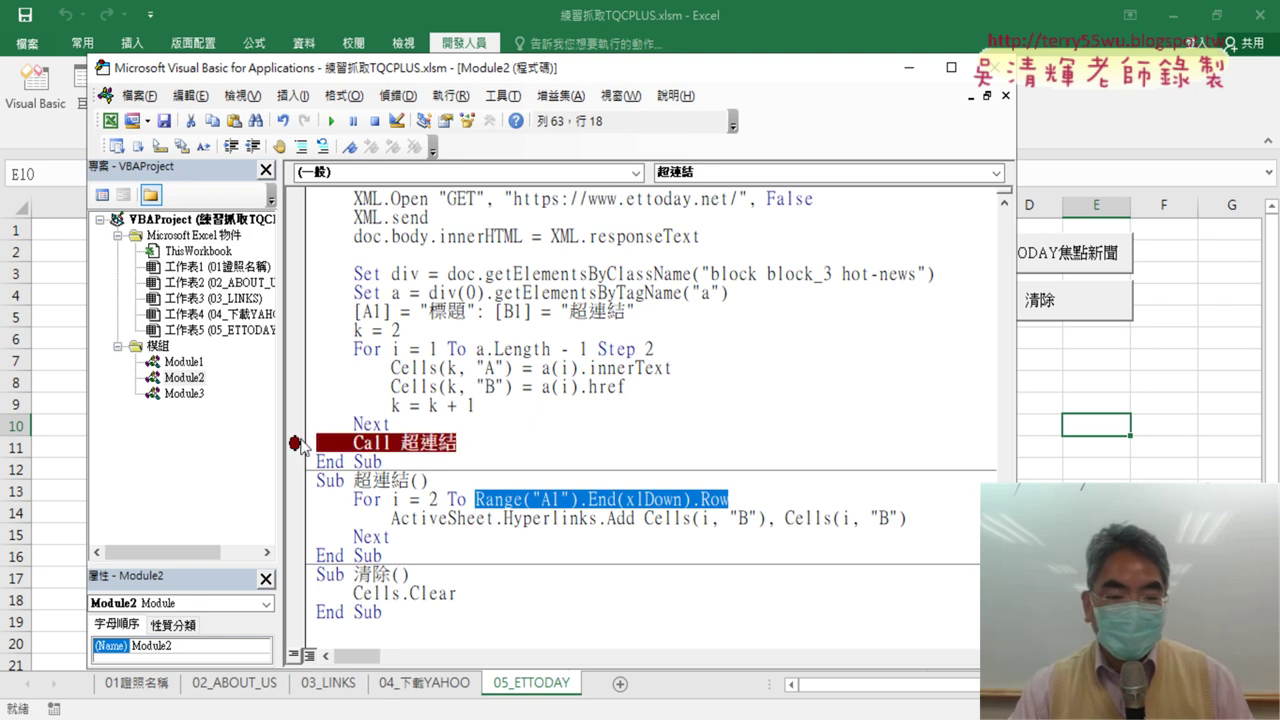
click(334, 122)
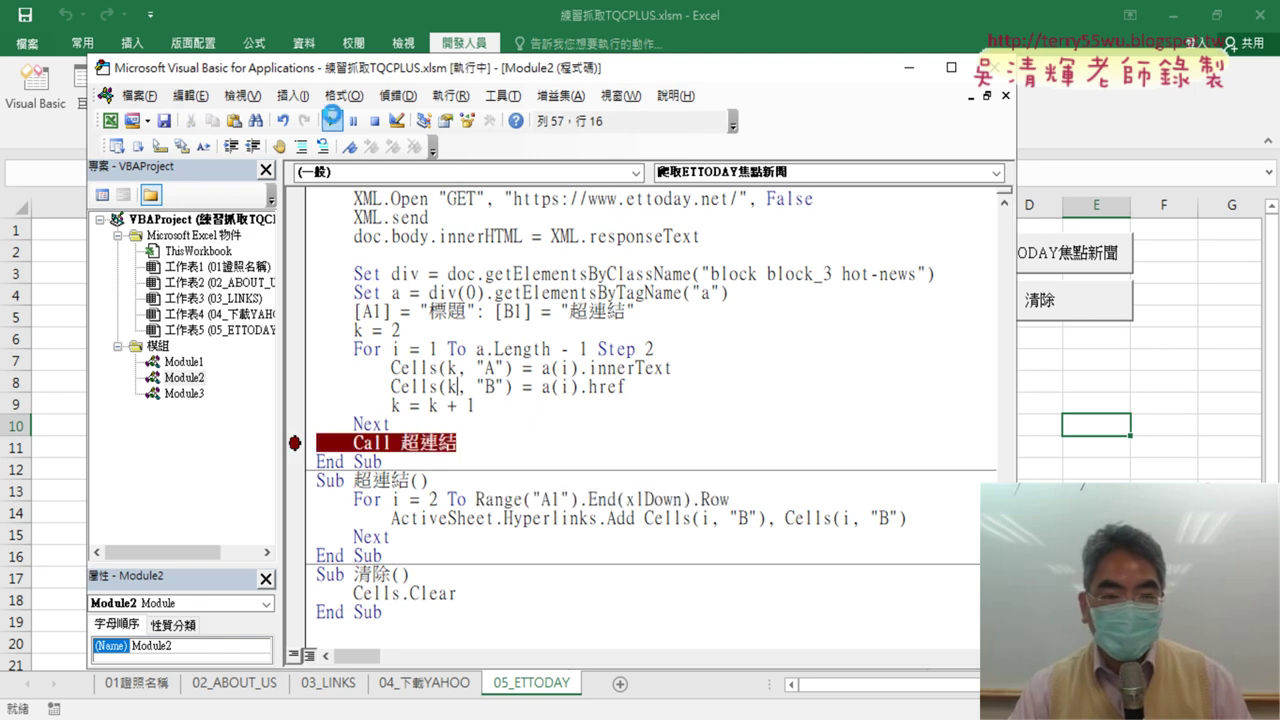
key(F8)
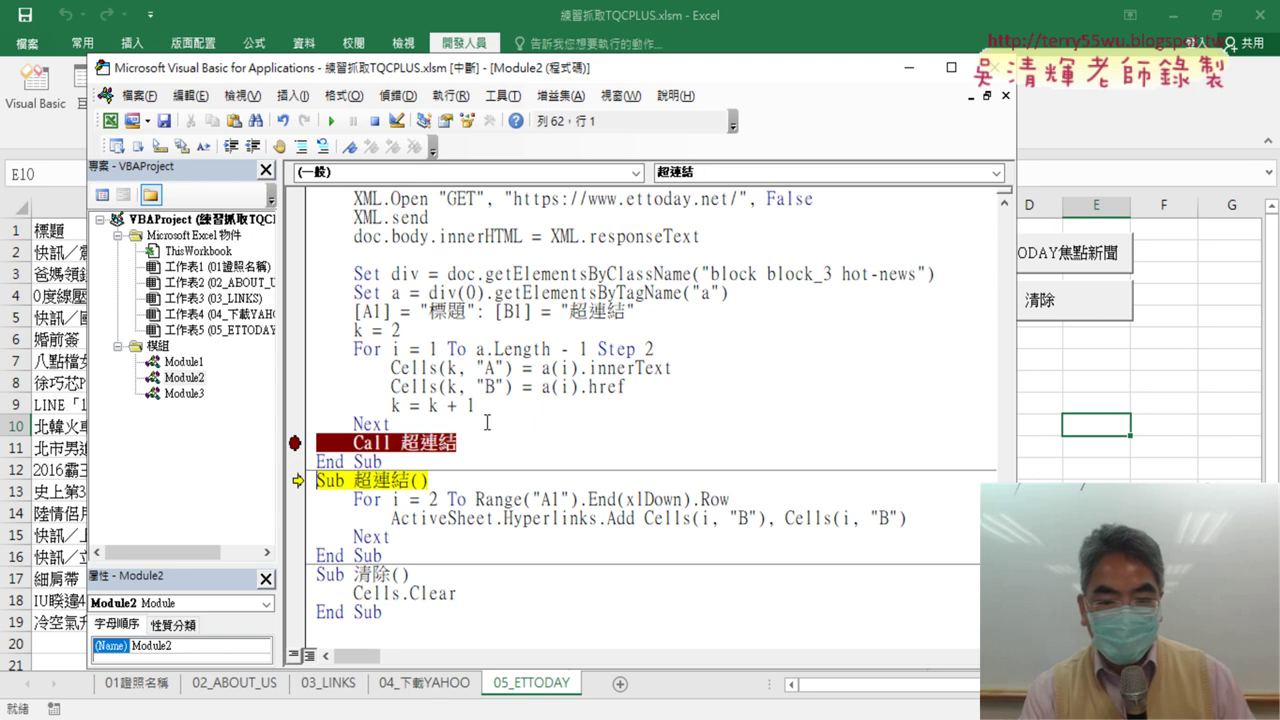
key(F8)
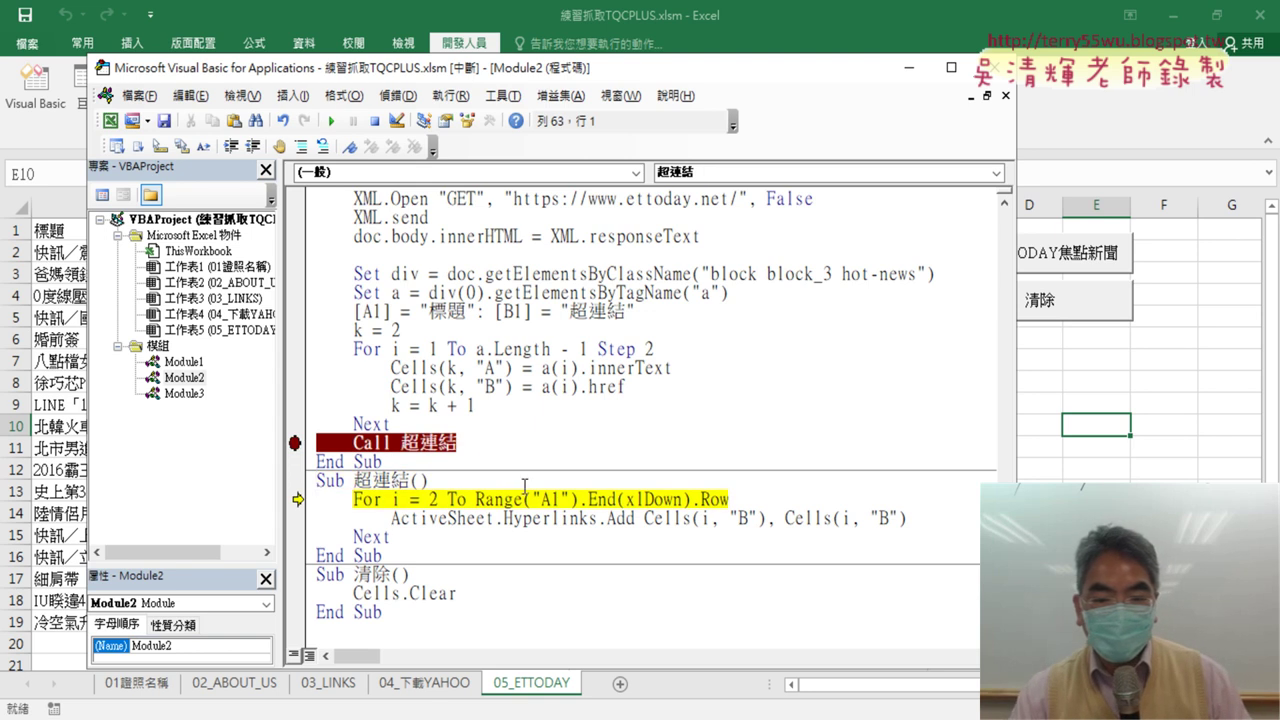
mouse_move(601, 498)
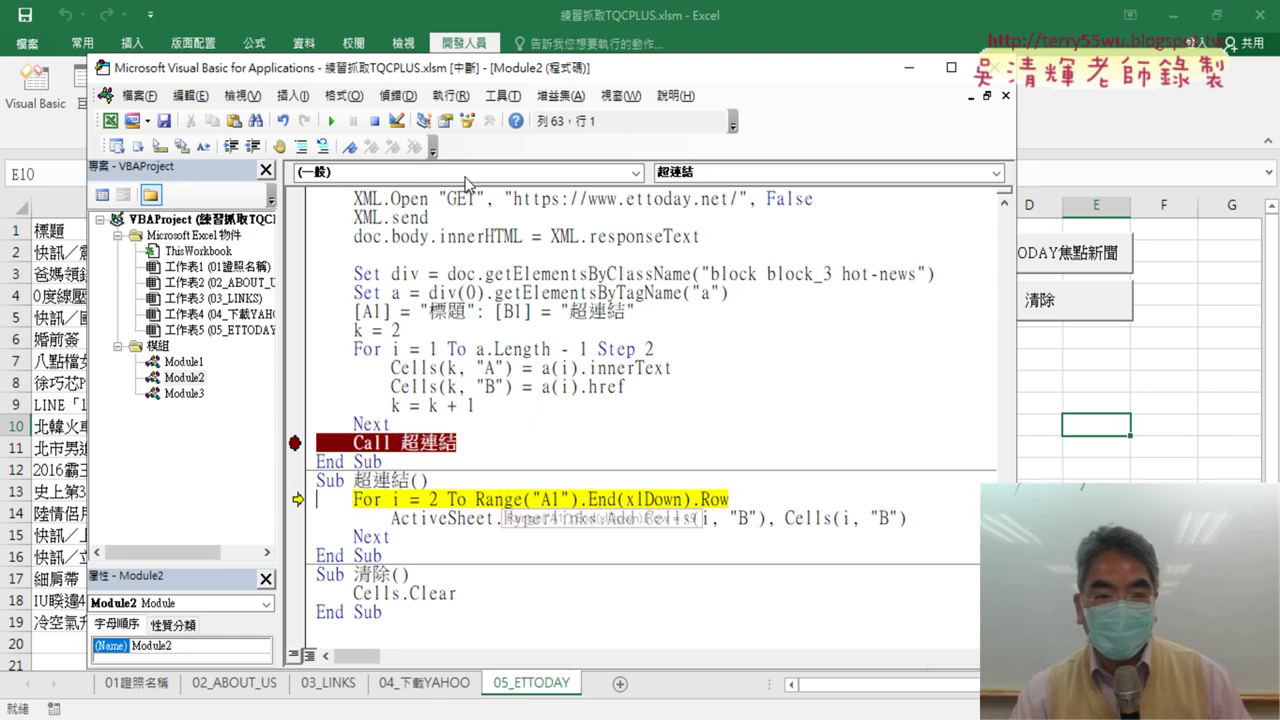
click(331, 121)
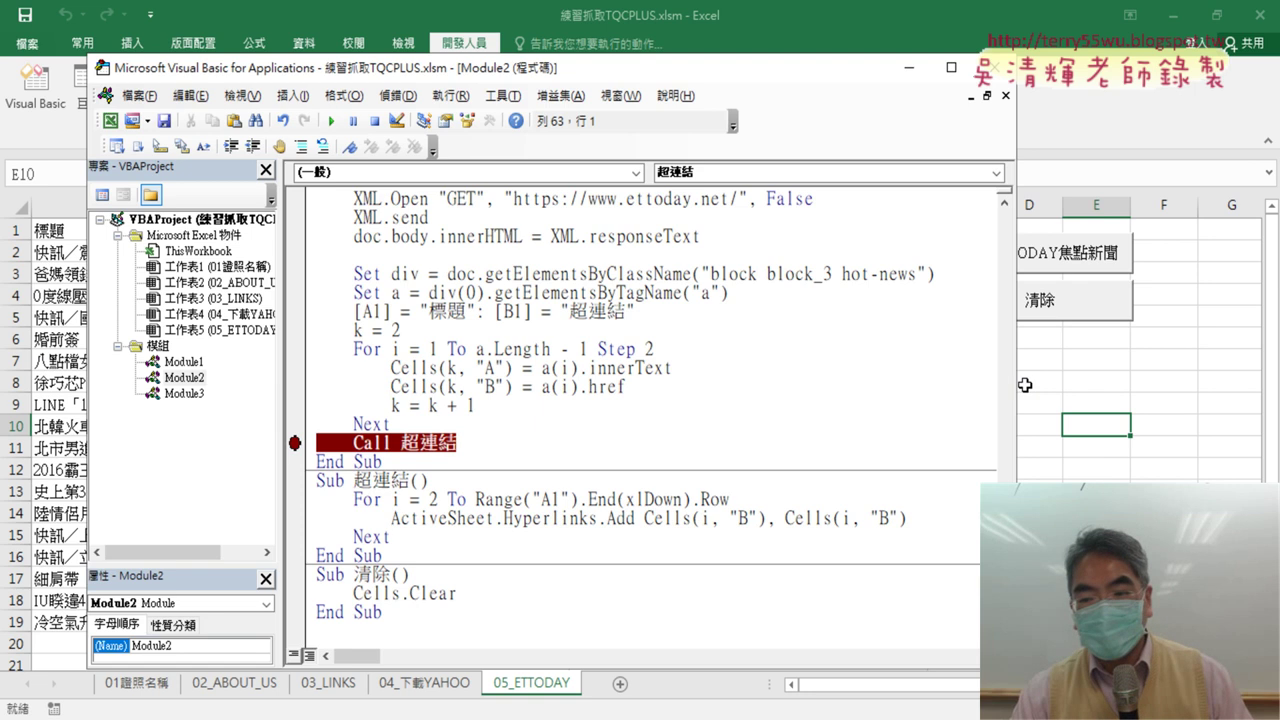
drag(1017, 385, 627, 382)
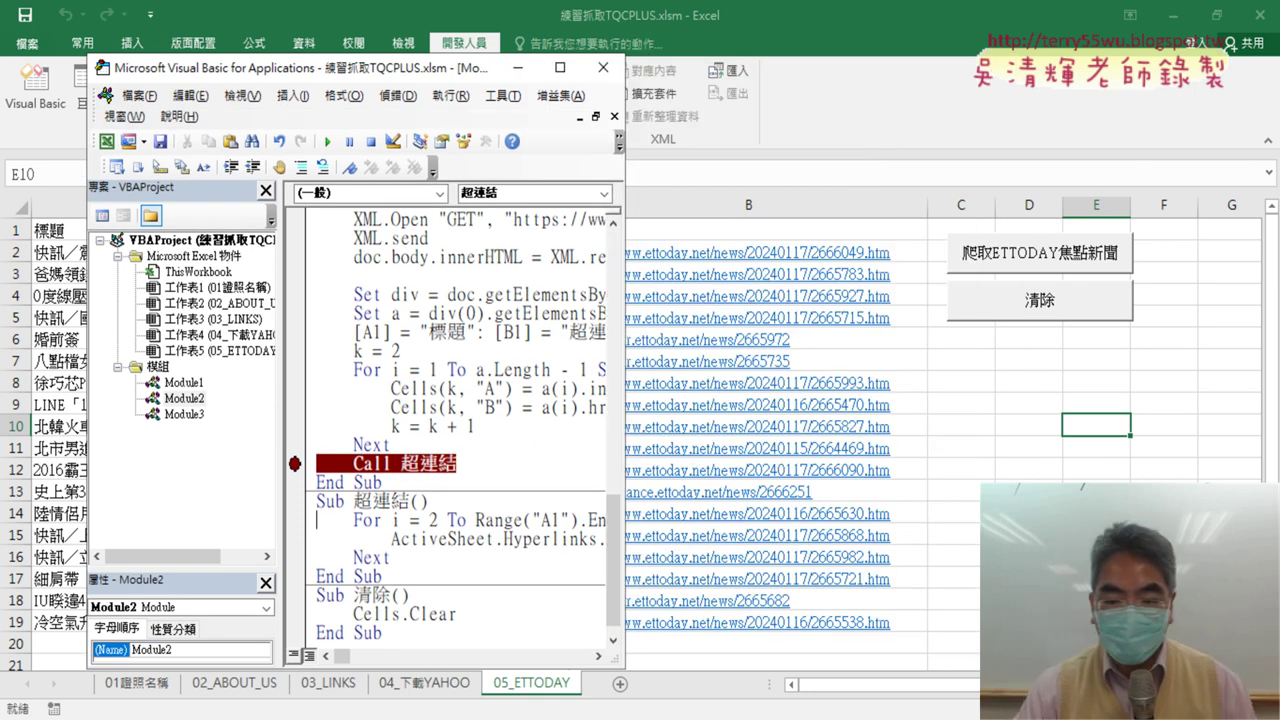